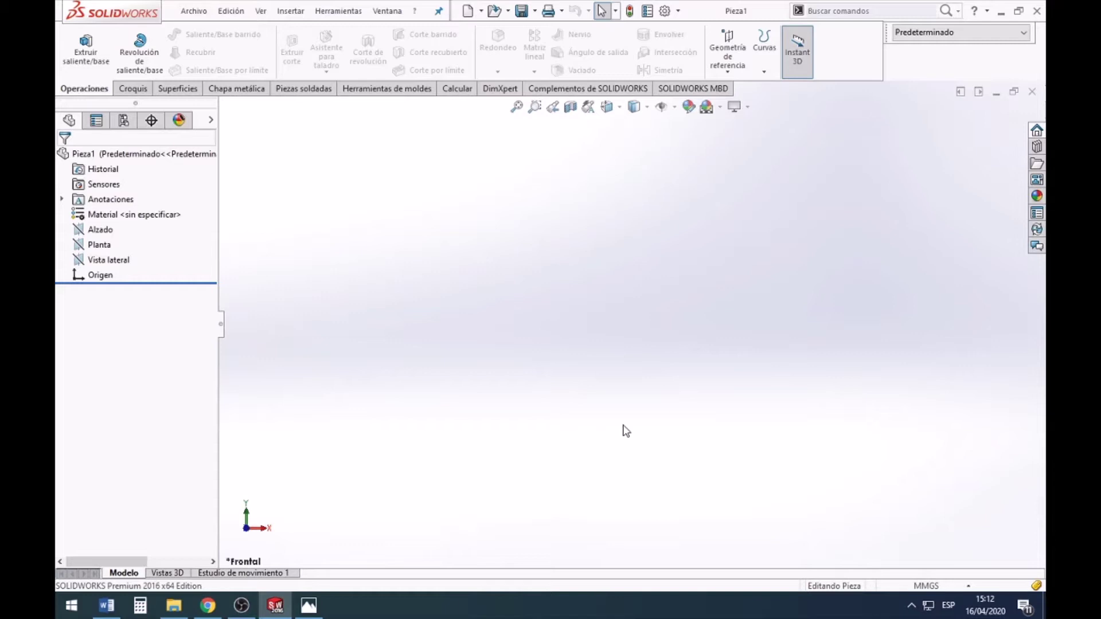
Step: Review the PIEZA#15.png reference drawing in Photos, then return to the empty part
{"action": "left_click", "coordinate": [308, 605]}
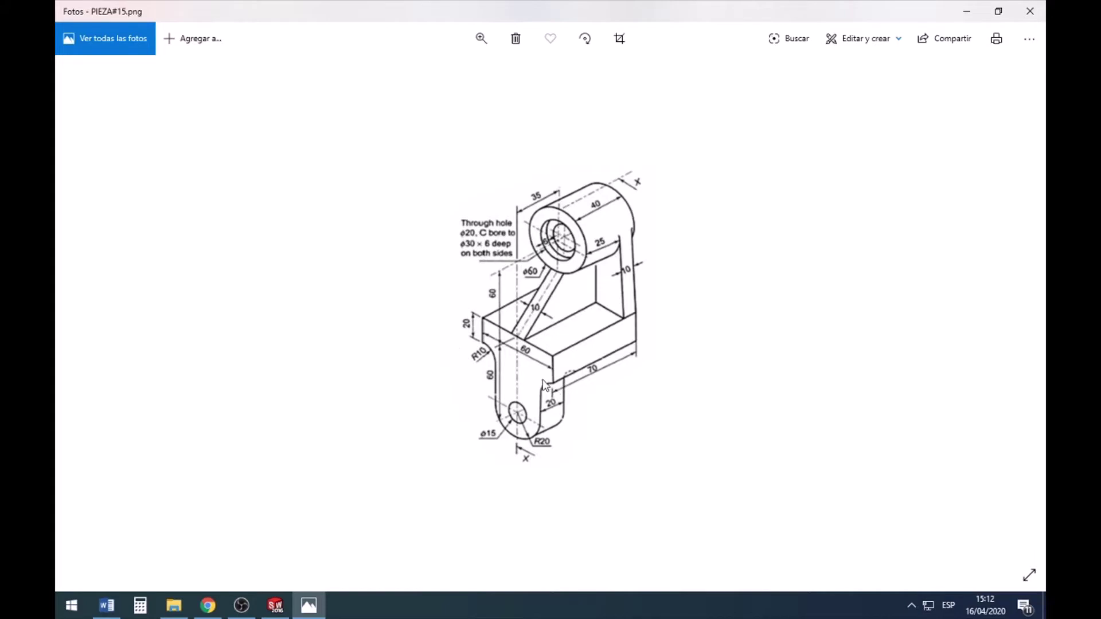
{"action": "left_click", "coordinate": [280, 607]}
Step: Sketch on the Planta plane a center rectangle anchored at the origin
{"action": "left_click", "coordinate": [100, 243]}
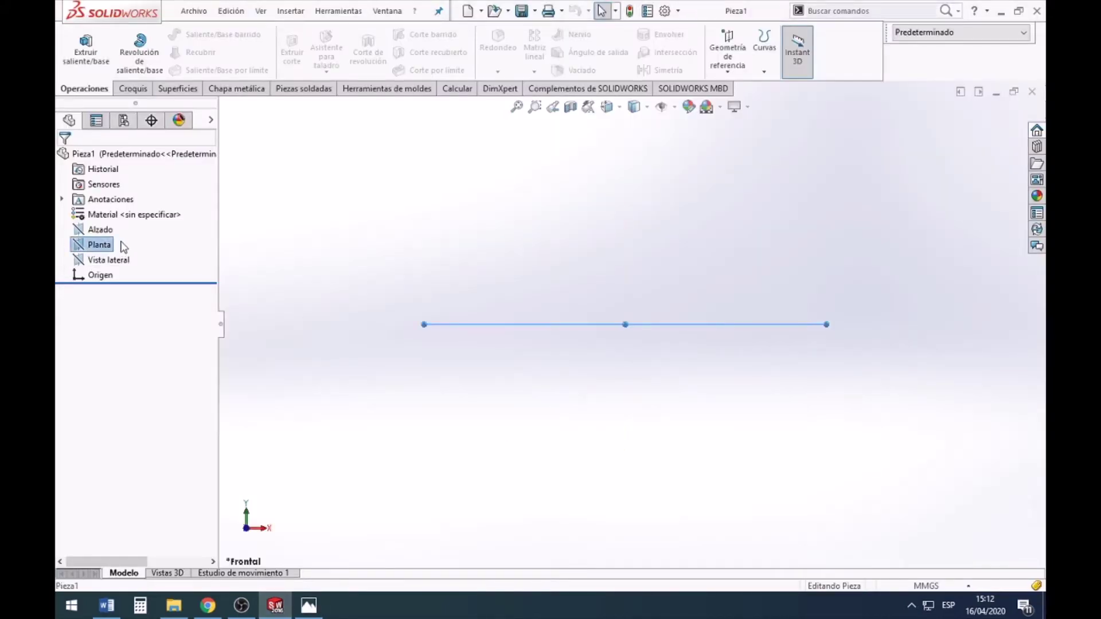
{"action": "left_click", "coordinate": [98, 223]}
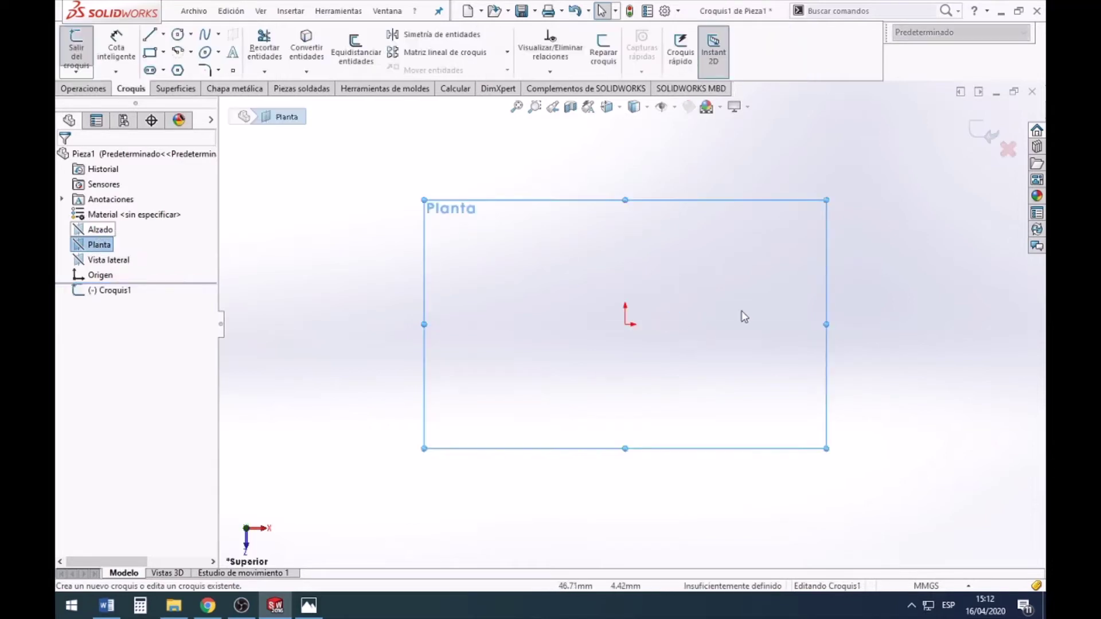
{"action": "left_click", "coordinate": [162, 69]}
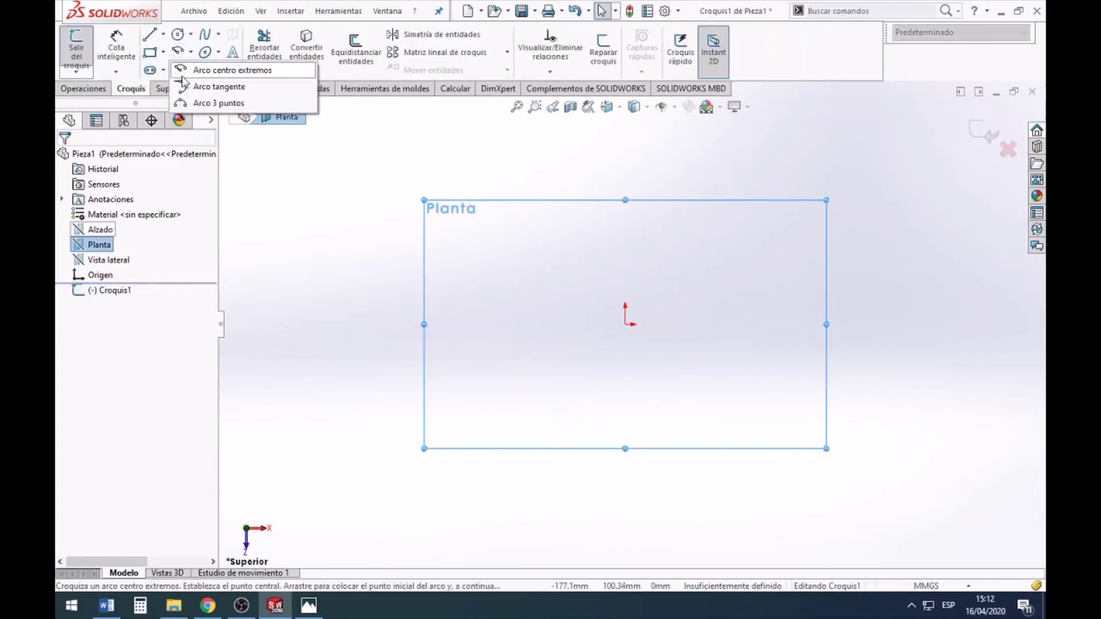
{"action": "left_click", "coordinate": [163, 52]}
{"action": "left_click", "coordinate": [189, 87]}
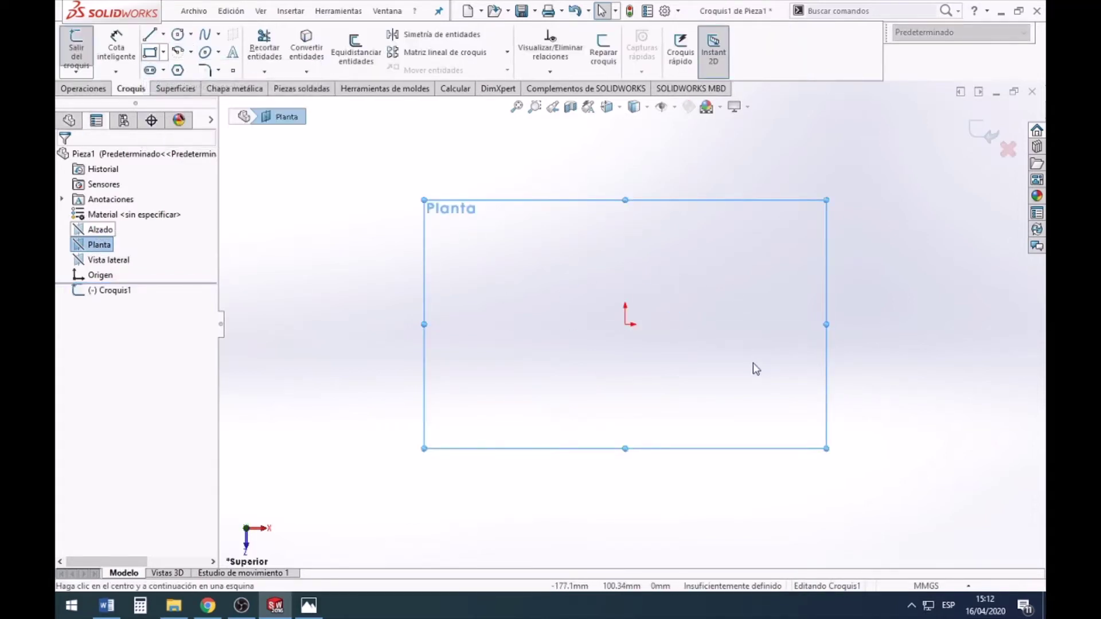
{"action": "left_click", "coordinate": [626, 326]}
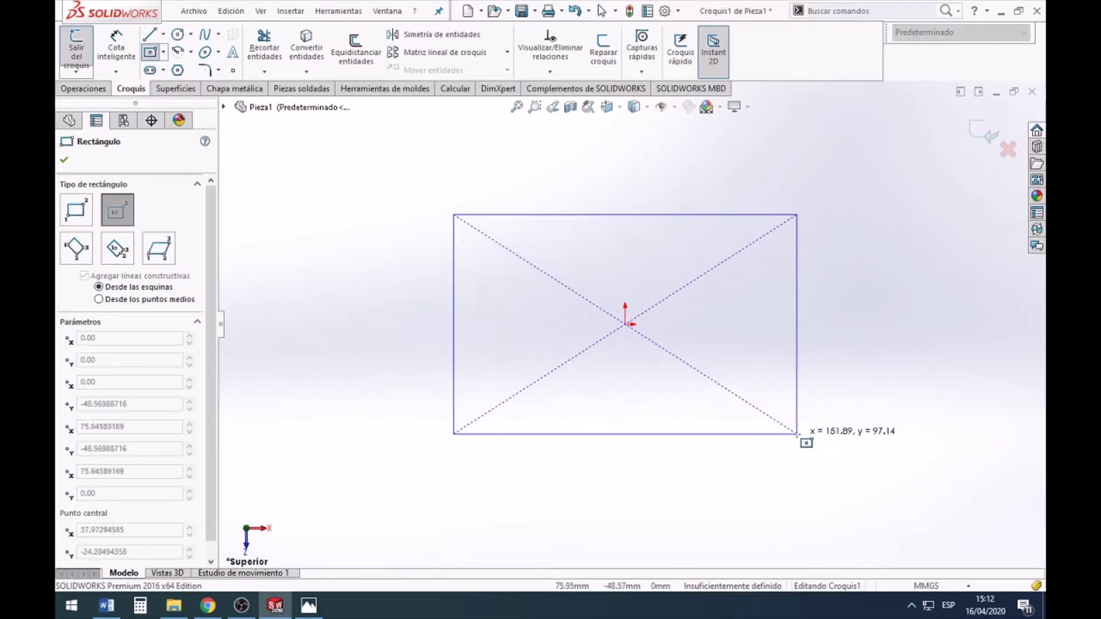
{"action": "left_click", "coordinate": [786, 447]}
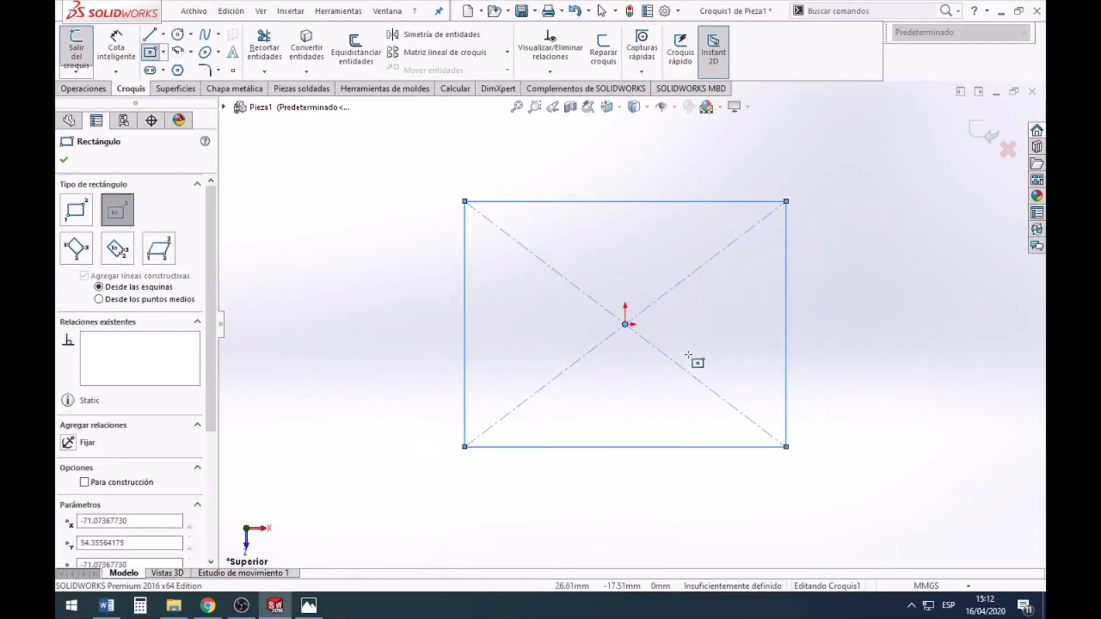
{"action": "left_click", "coordinate": [63, 160]}
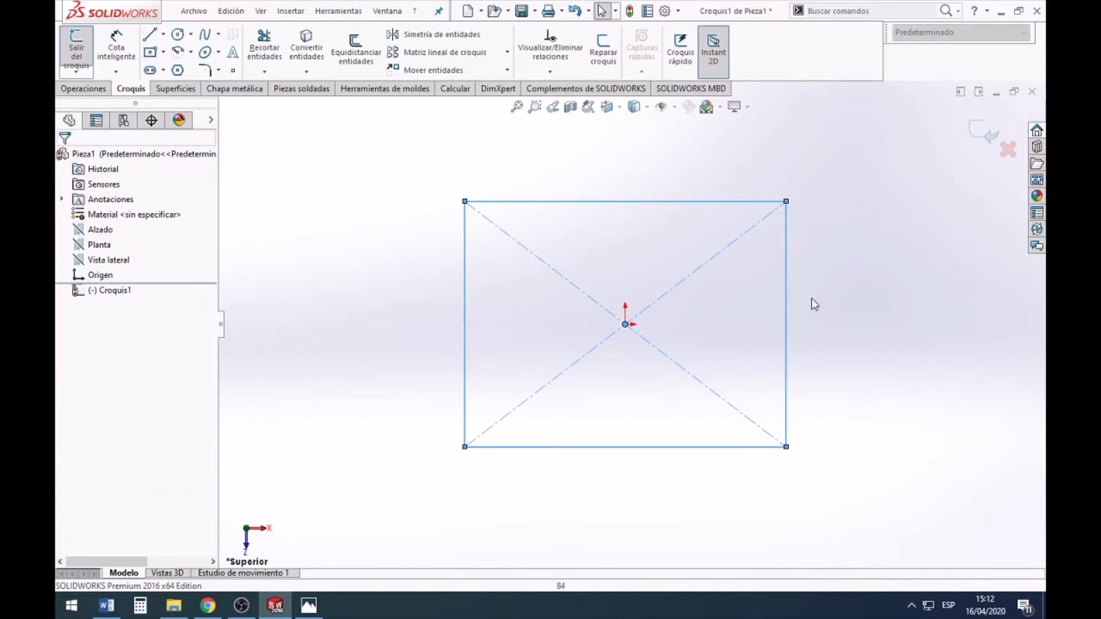
Step: Compare the rectangle sketch against the PIEZA#15.png reference drawing
{"action": "left_click", "coordinate": [319, 604]}
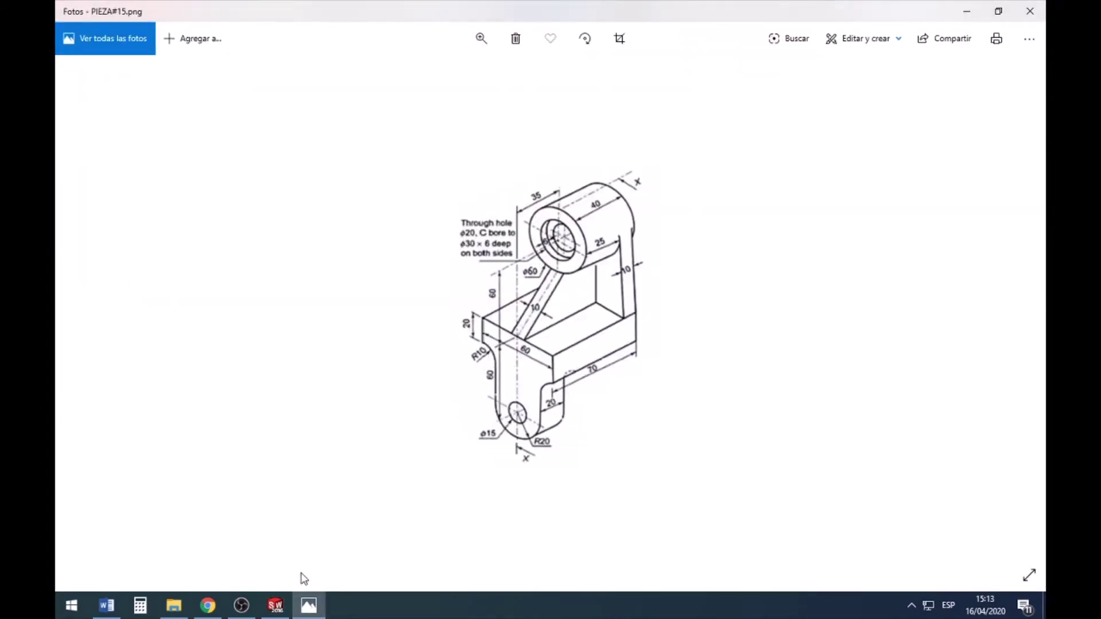
{"action": "left_click", "coordinate": [278, 609]}
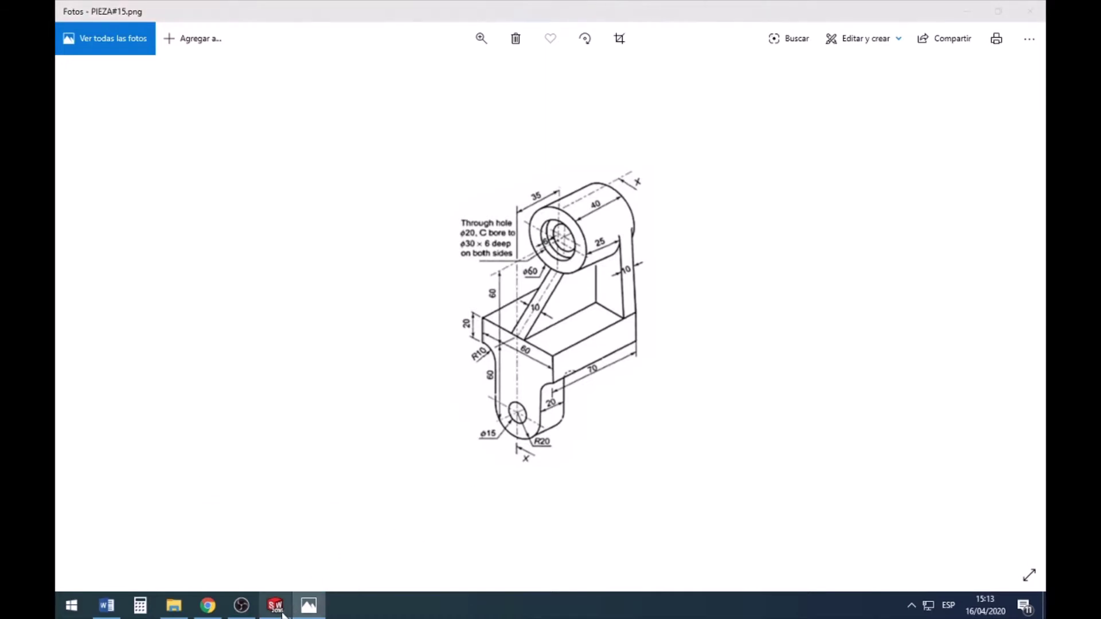
{"action": "left_click", "coordinate": [270, 564]}
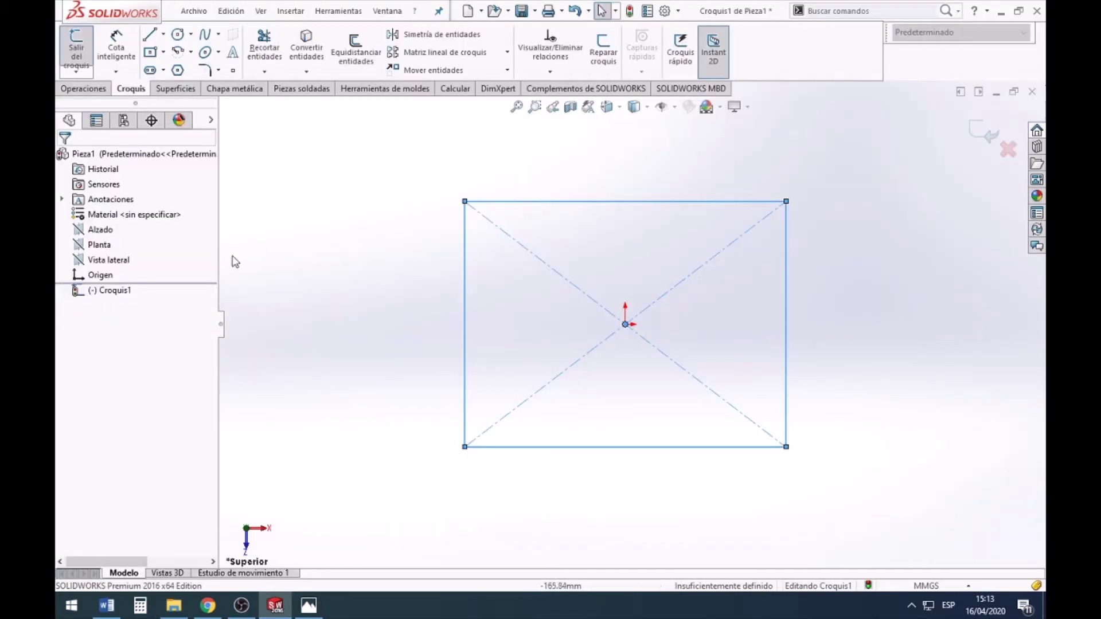
Step: Dimension the rectangle 60 mm wide and 70 mm deep
{"action": "left_click", "coordinate": [117, 41]}
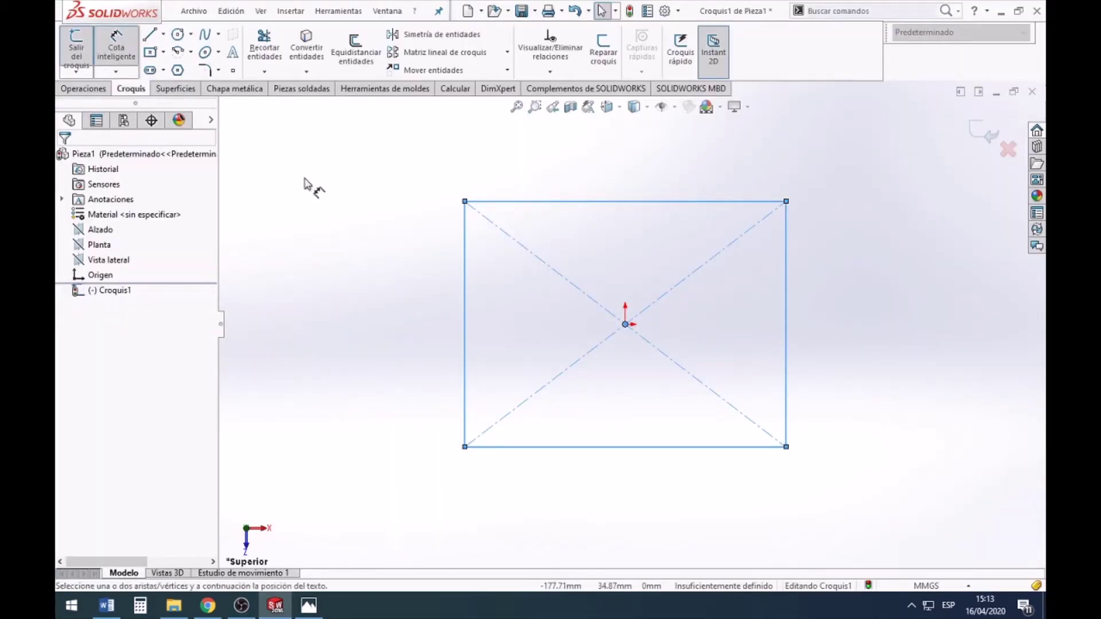
{"action": "left_click", "coordinate": [691, 450]}
{"action": "left_click", "coordinate": [665, 493]}
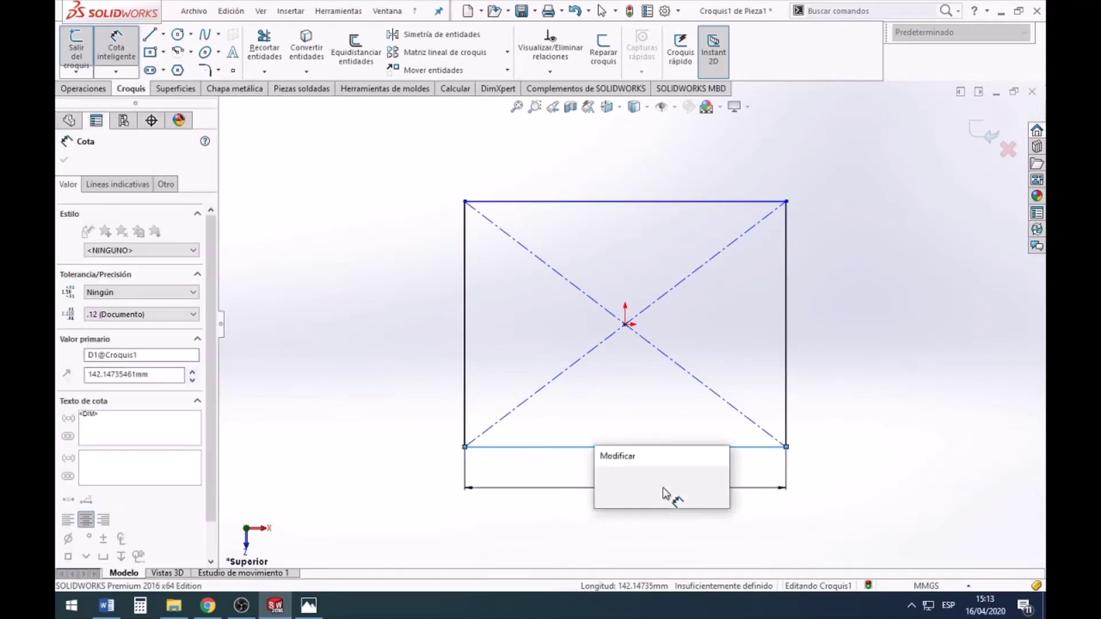
{"action": "type", "text": "60"}
{"action": "key", "text": "Return"}
{"action": "left_click", "coordinate": [787, 292]}
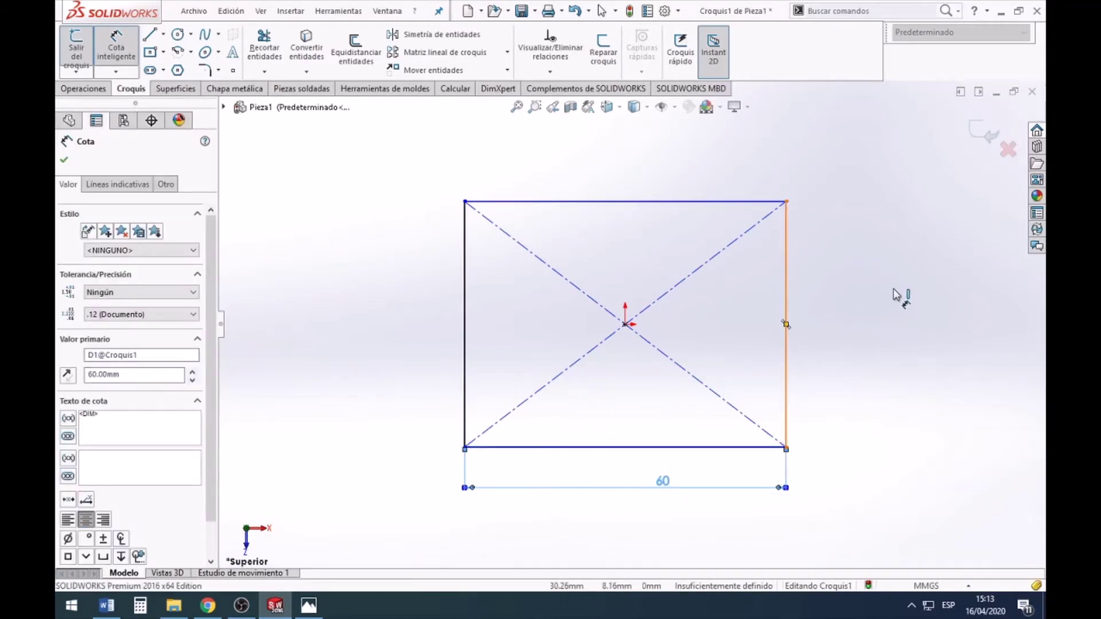
{"action": "left_click", "coordinate": [896, 295]}
{"action": "type", "text": "70"}
{"action": "key", "text": "Return"}
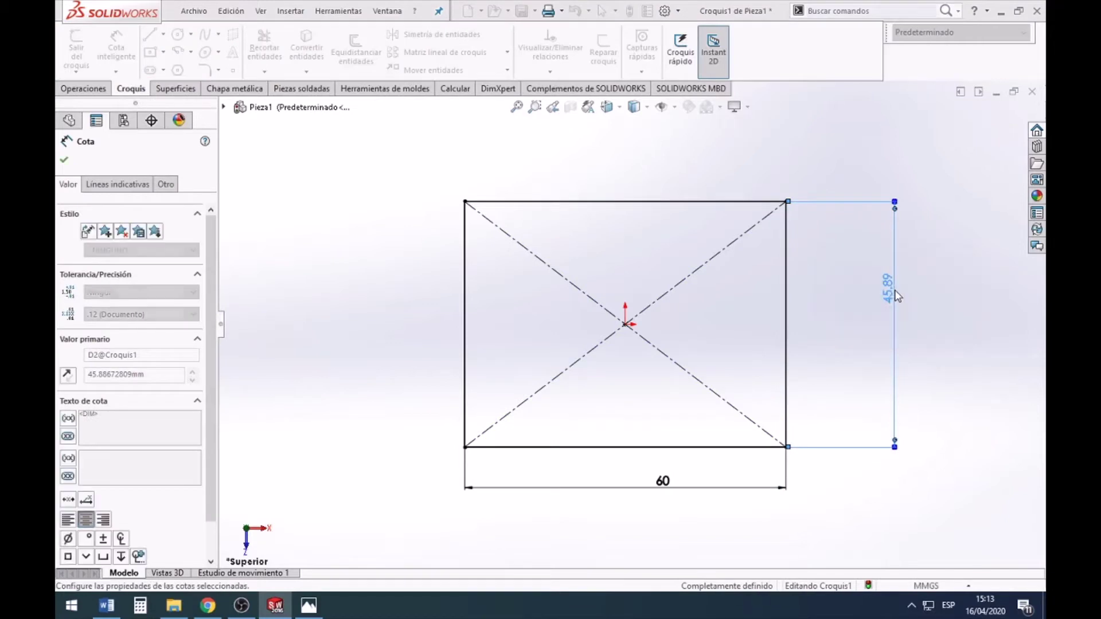
Step: Close dimensioning and start an Extruir saliente/base feature from the sketch
{"action": "key", "text": "f"}
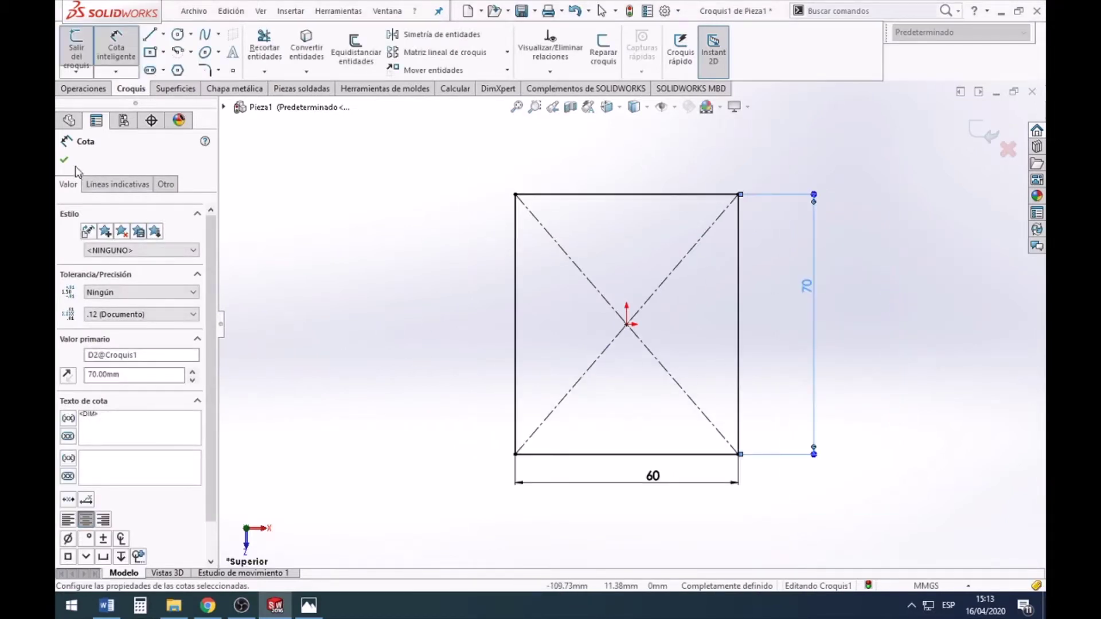
{"action": "left_click", "coordinate": [64, 160]}
{"action": "left_click", "coordinate": [83, 88]}
{"action": "left_click", "coordinate": [86, 50]}
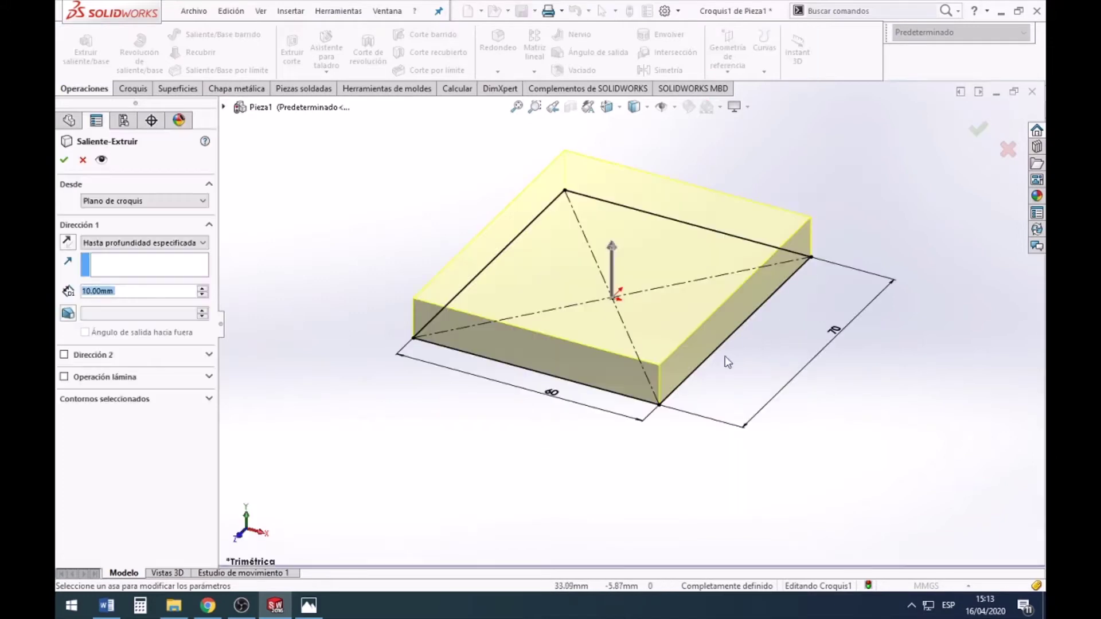
Step: Extrude the base block 20 mm deep, checking the thickness on the reference drawing
{"action": "left_click", "coordinate": [309, 605]}
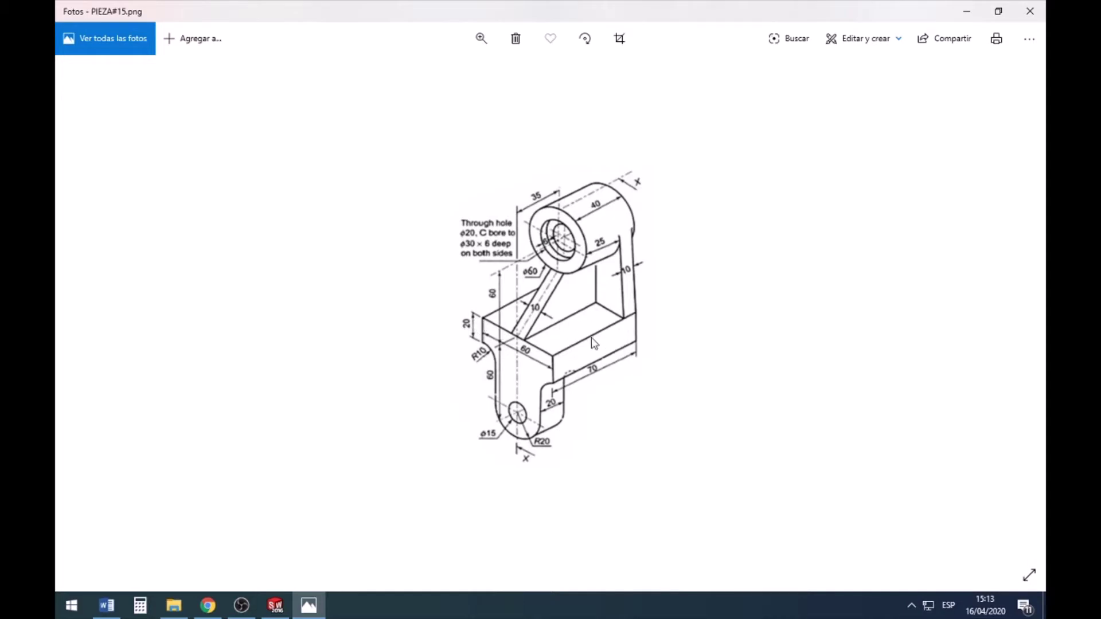
{"action": "left_click", "coordinate": [275, 605]}
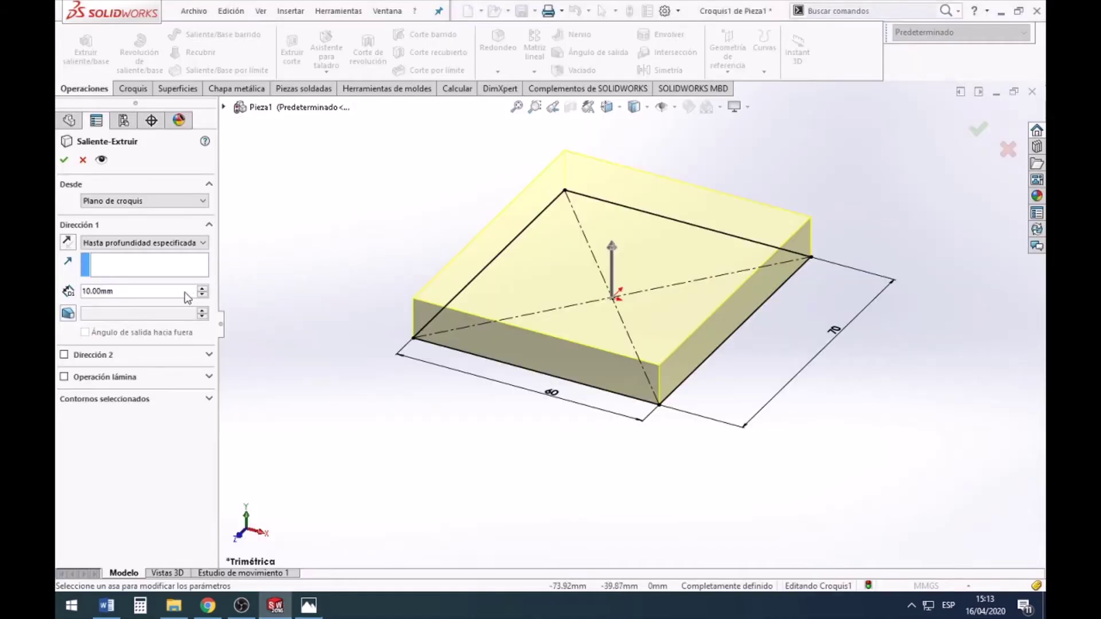
{"action": "type", "text": "20"}
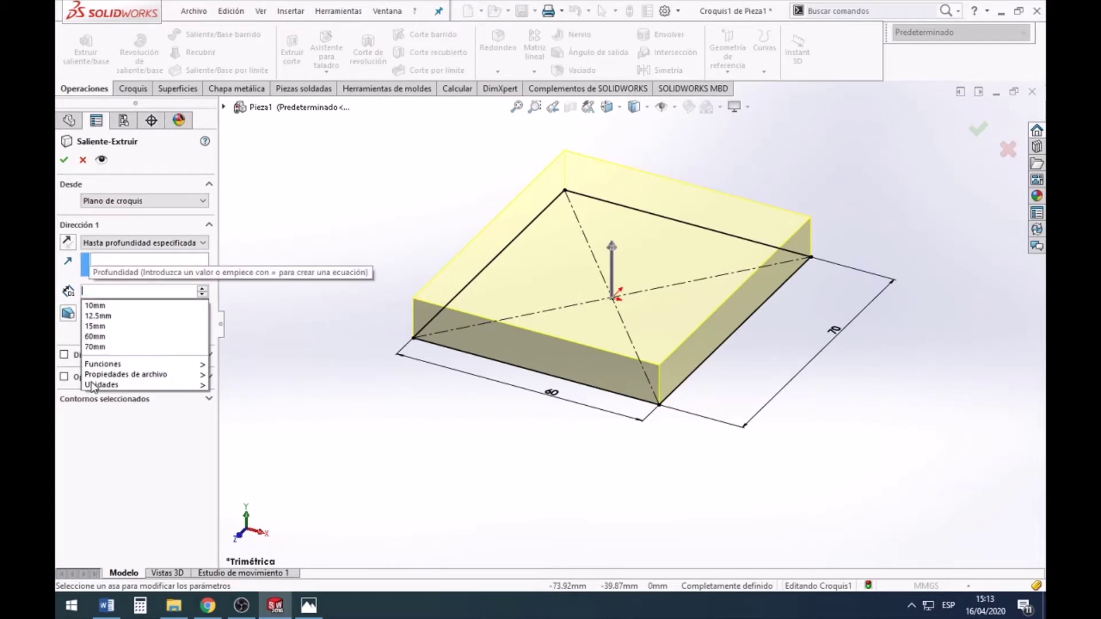
{"action": "key", "text": "Return"}
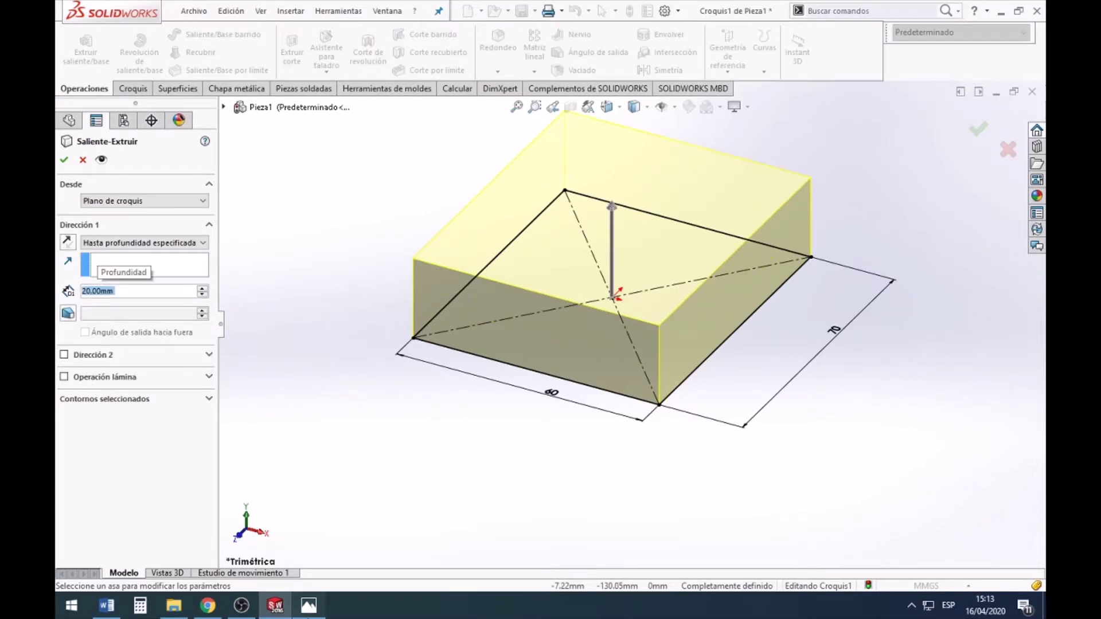
{"action": "left_click", "coordinate": [308, 605]}
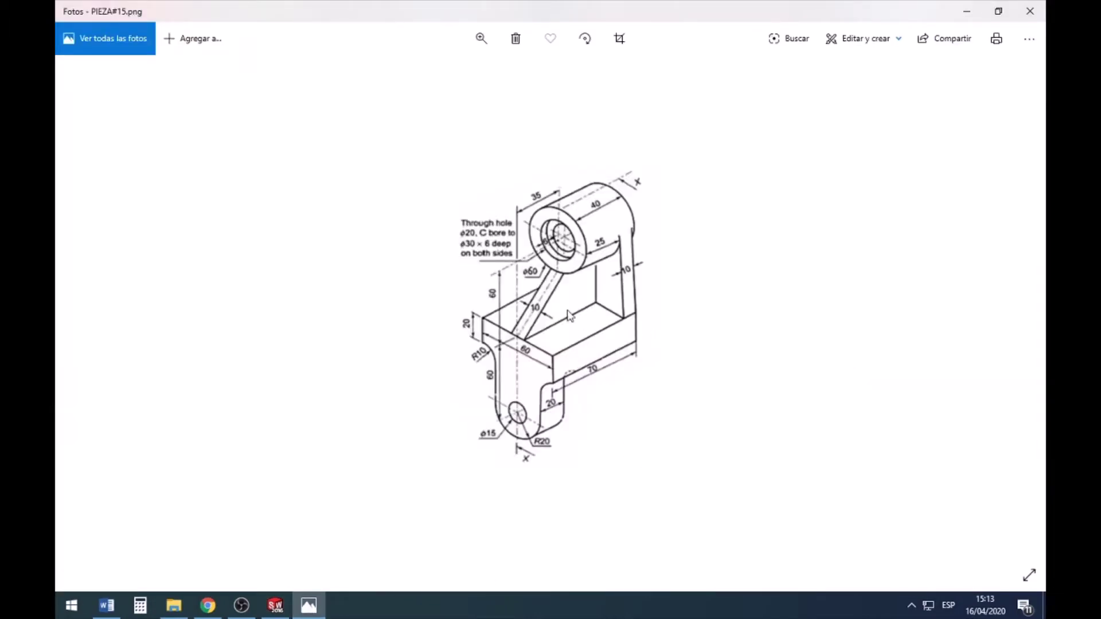
{"action": "left_click", "coordinate": [275, 605]}
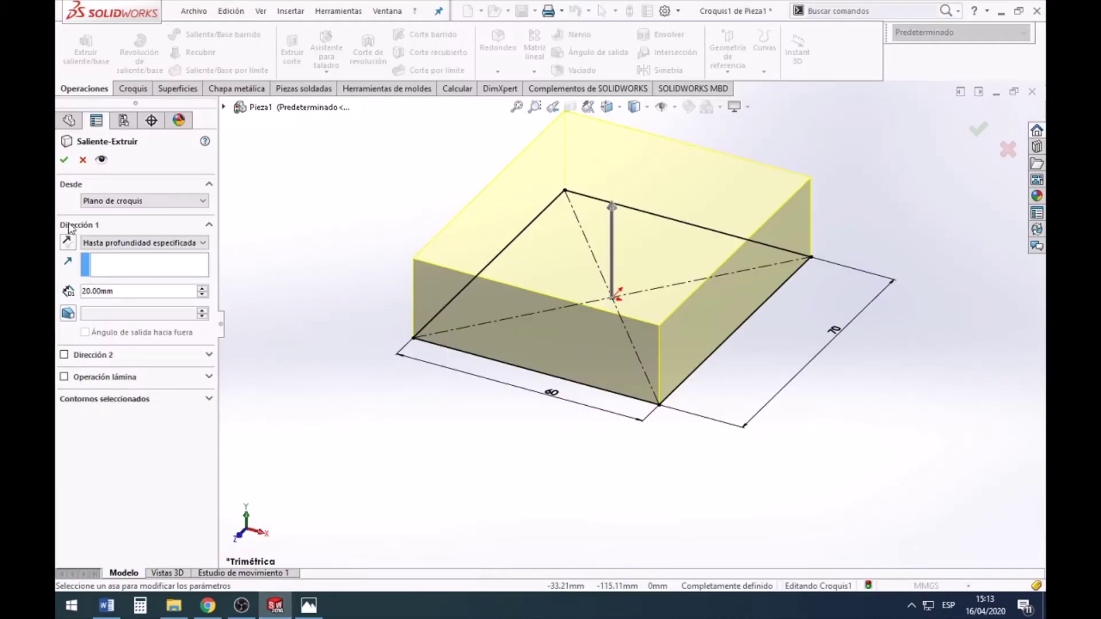
{"action": "left_click", "coordinate": [63, 162]}
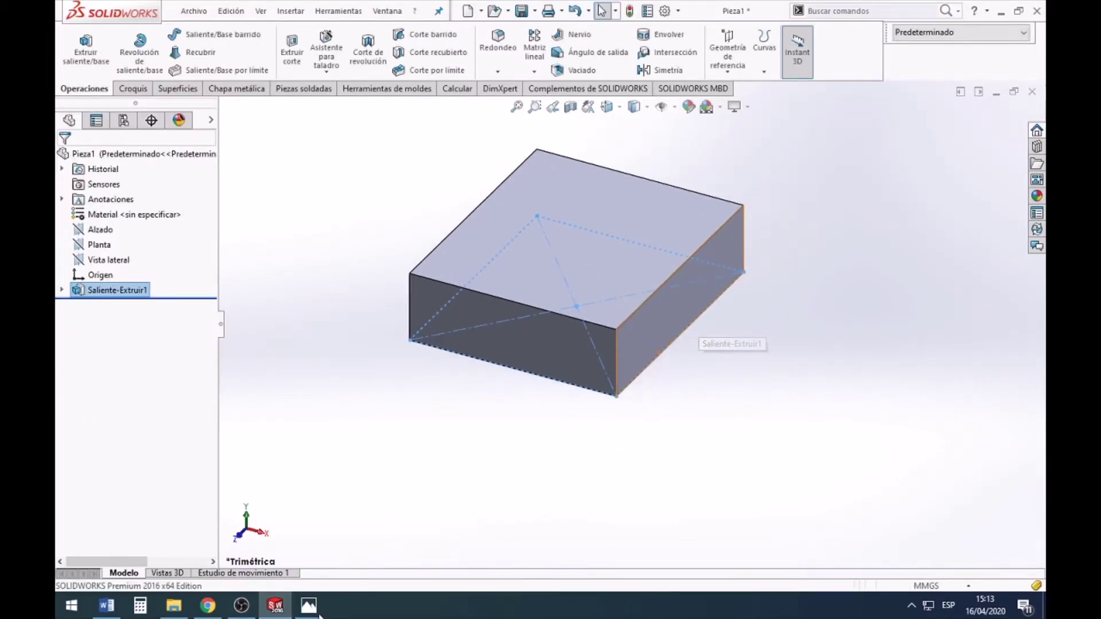
{"action": "key", "text": "alt+Tab"}
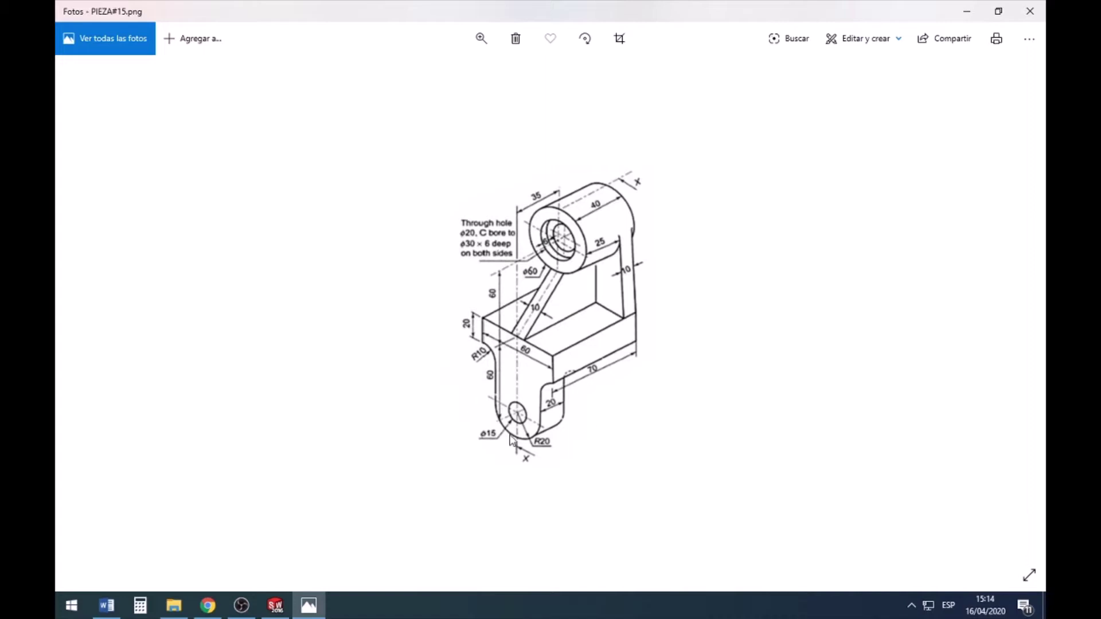
Step: Return to the base block and right-click its front face to sketch on it
{"action": "left_click", "coordinate": [276, 606]}
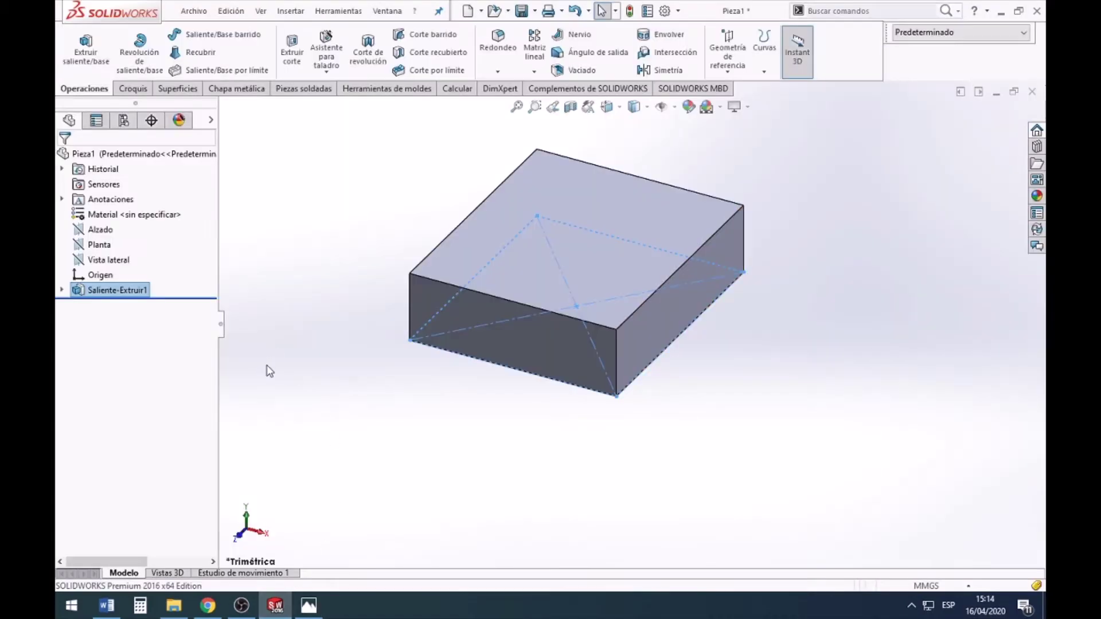
{"action": "right_click", "coordinate": [428, 291]}
{"action": "left_click", "coordinate": [453, 212]}
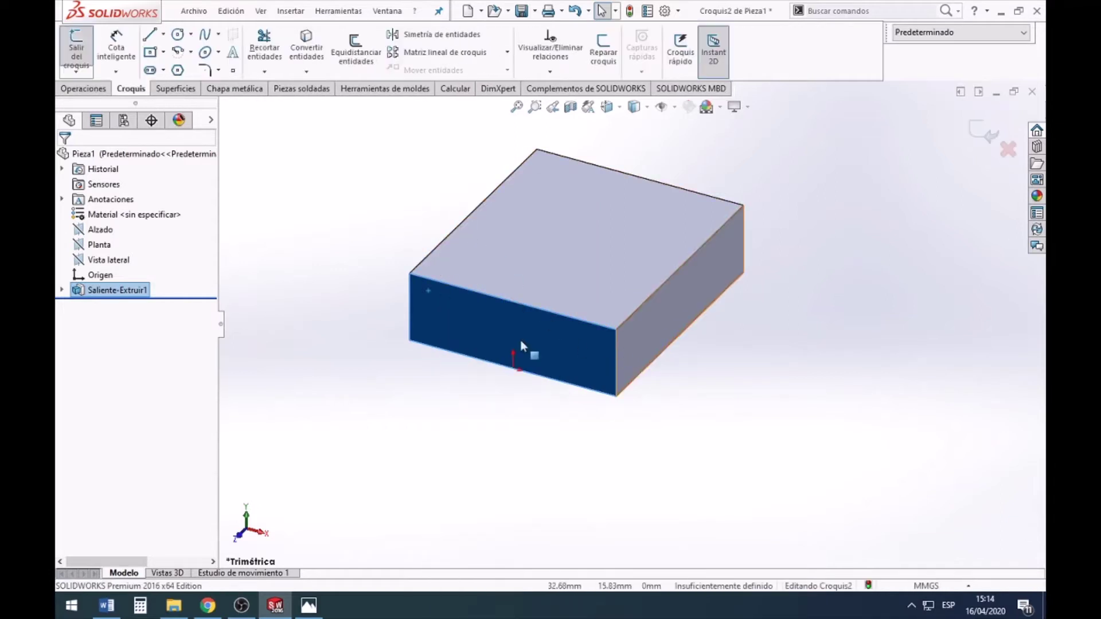
{"action": "left_click", "coordinate": [618, 108]}
{"action": "left_click", "coordinate": [536, 375]}
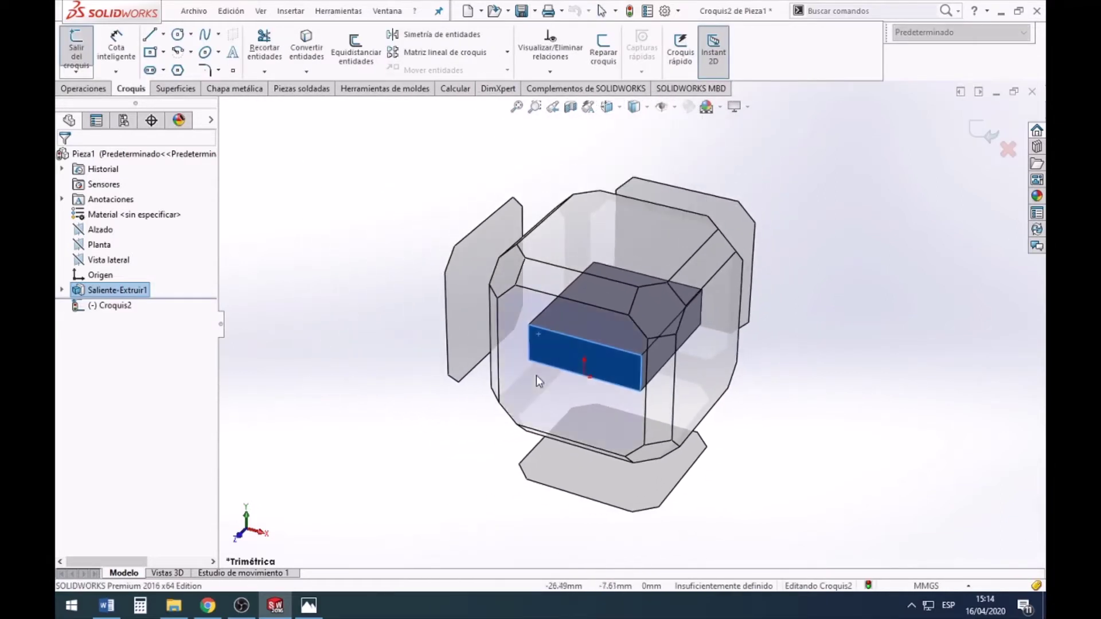
{"action": "left_click", "coordinate": [150, 35]}
{"action": "left_click", "coordinate": [309, 606]}
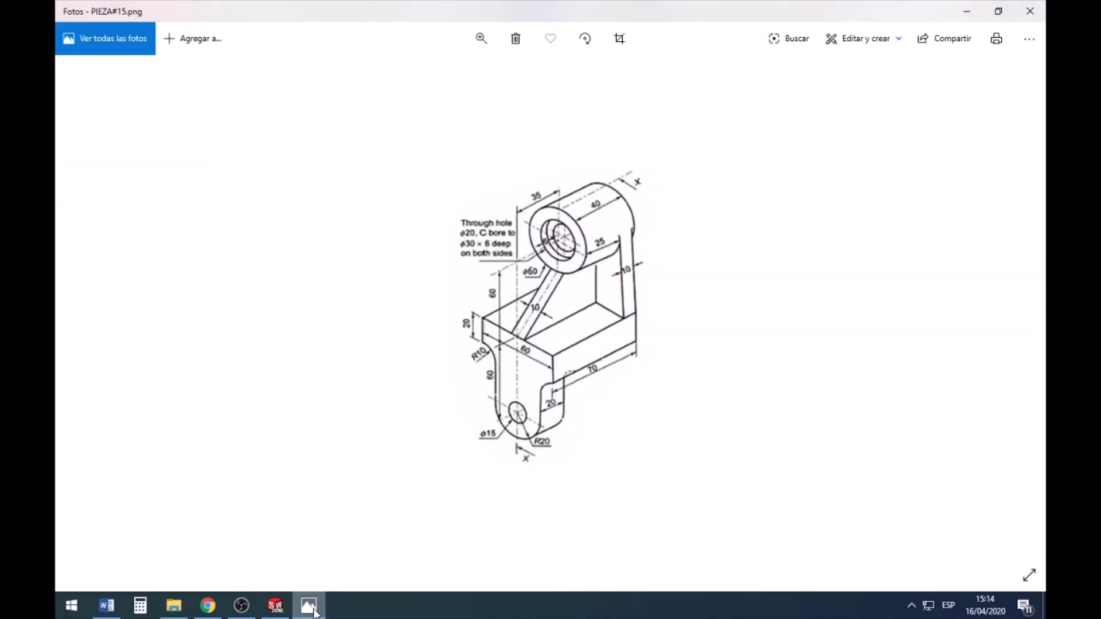
{"action": "left_click", "coordinate": [314, 611]}
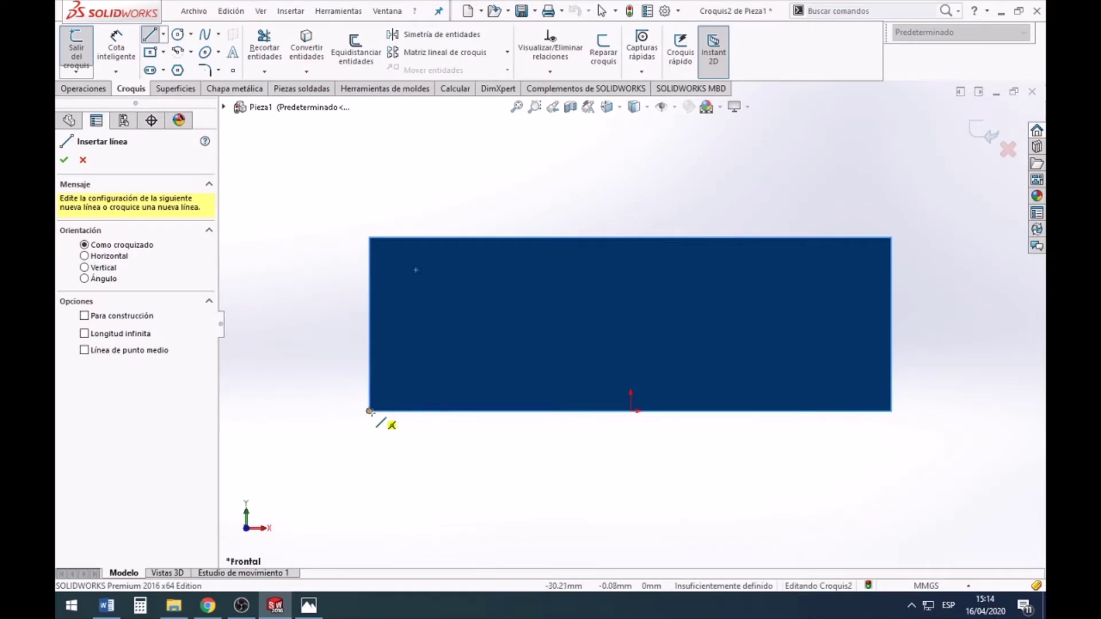
{"action": "left_click", "coordinate": [370, 411]}
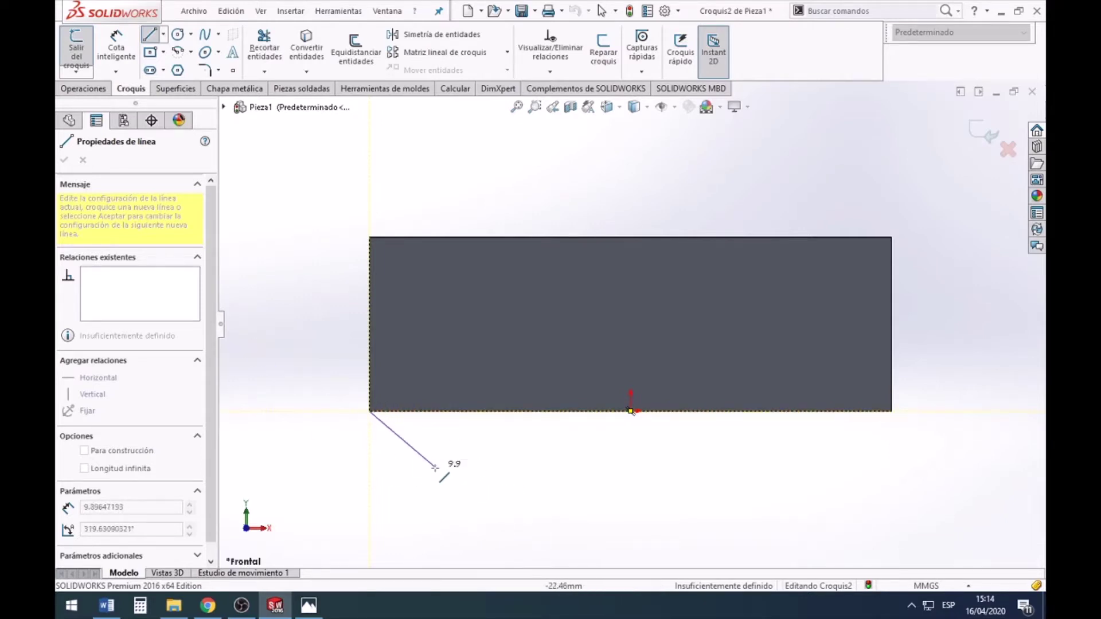
{"action": "key", "text": "Escape"}
{"action": "scroll", "coordinate": [526, 462], "scroll_direction": "up", "scroll_amount": 2}
{"action": "scroll", "coordinate": [537, 449], "scroll_direction": "down", "scroll_amount": 3}
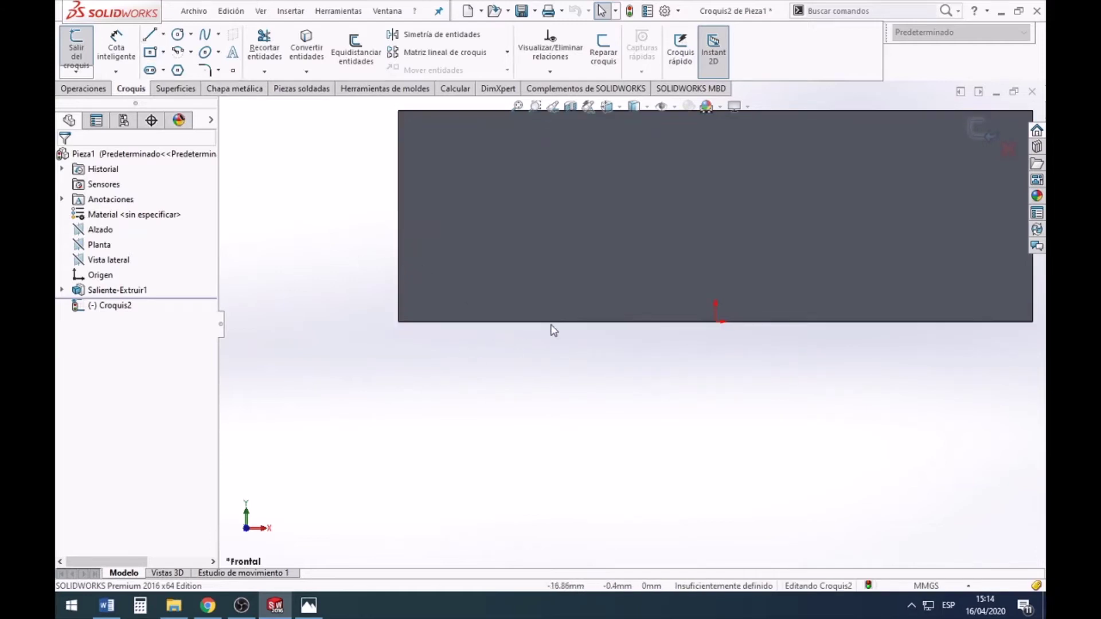
Step: Draw the top line between the block's bottom corners and the left fillet arc
{"action": "left_click", "coordinate": [149, 35]}
{"action": "scroll", "coordinate": [830, 351], "scroll_direction": "up", "scroll_amount": 1}
{"action": "scroll", "coordinate": [867, 318], "scroll_direction": "up", "scroll_amount": 1}
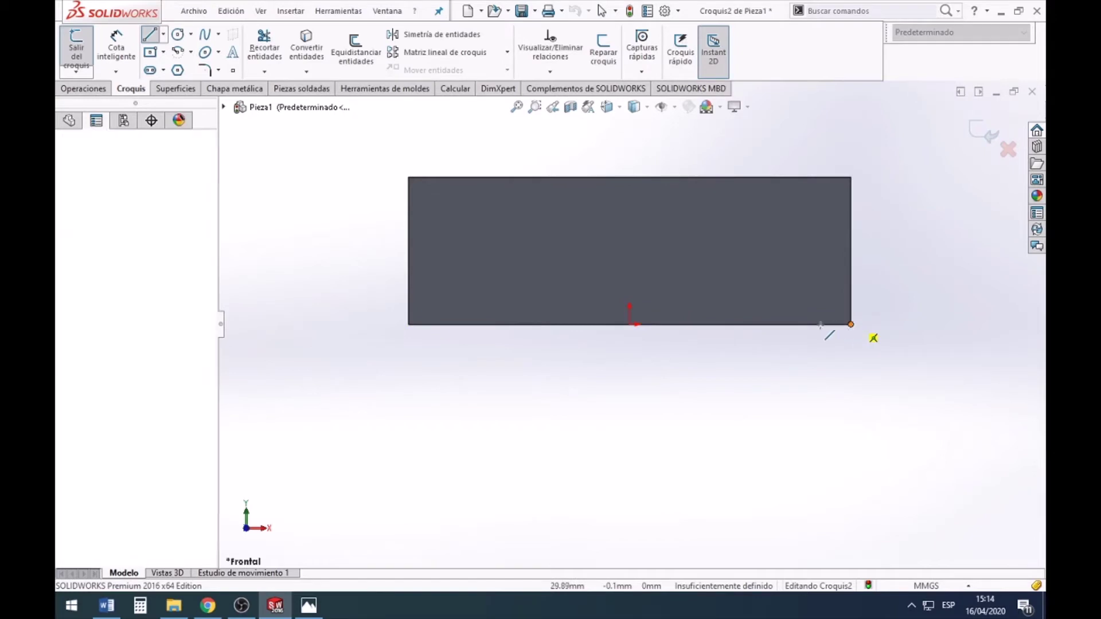
{"action": "left_click", "coordinate": [851, 325]}
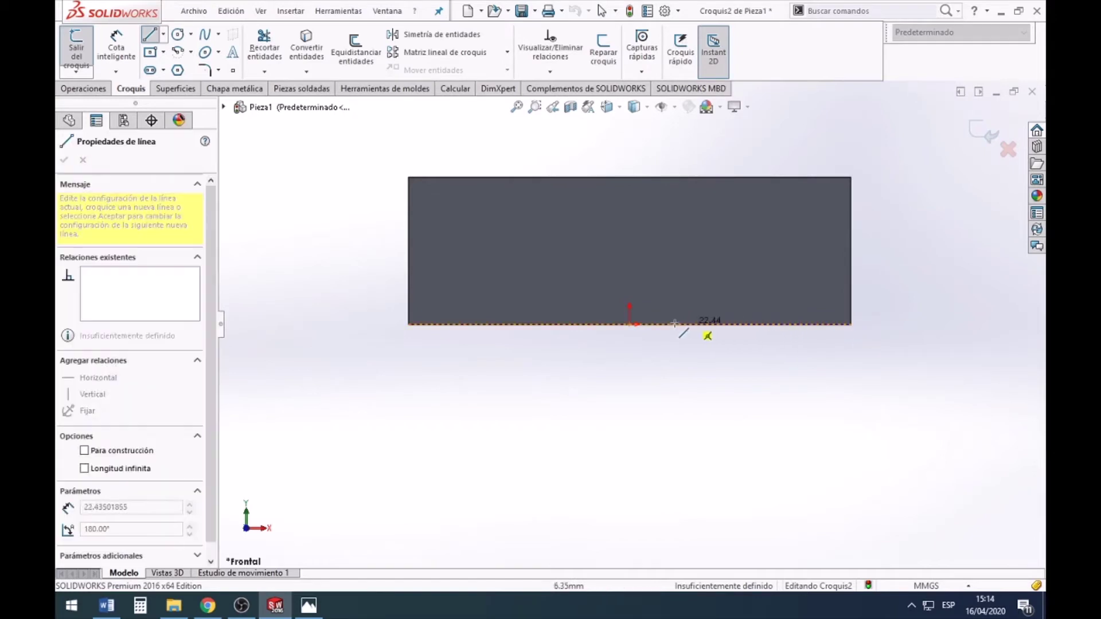
{"action": "left_click", "coordinate": [408, 324]}
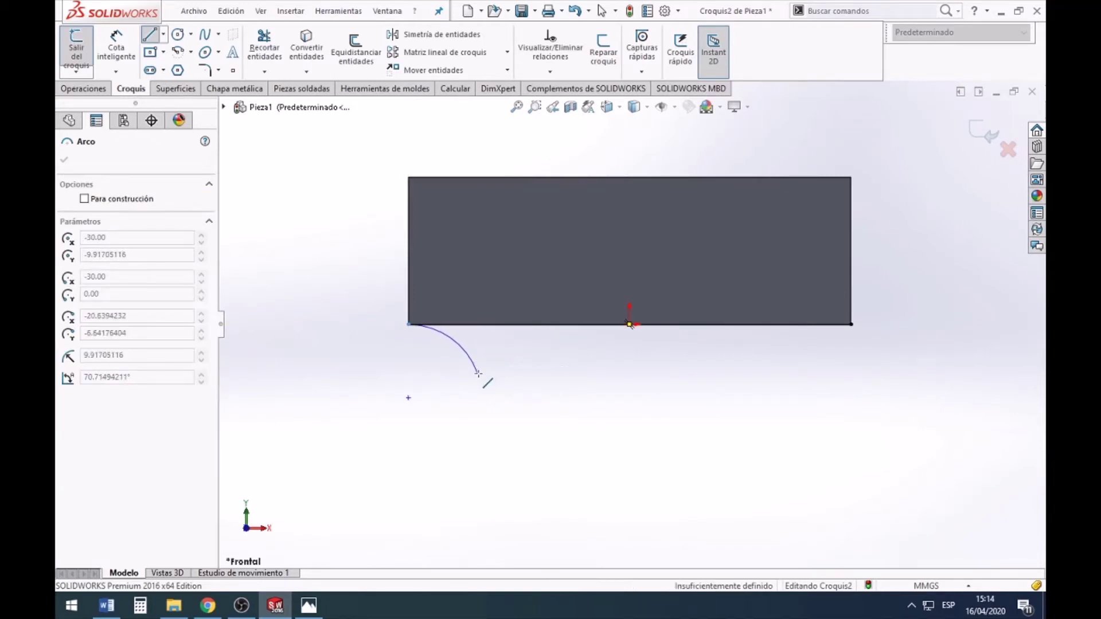
{"action": "left_click", "coordinate": [477, 374]}
{"action": "left_click", "coordinate": [309, 607]}
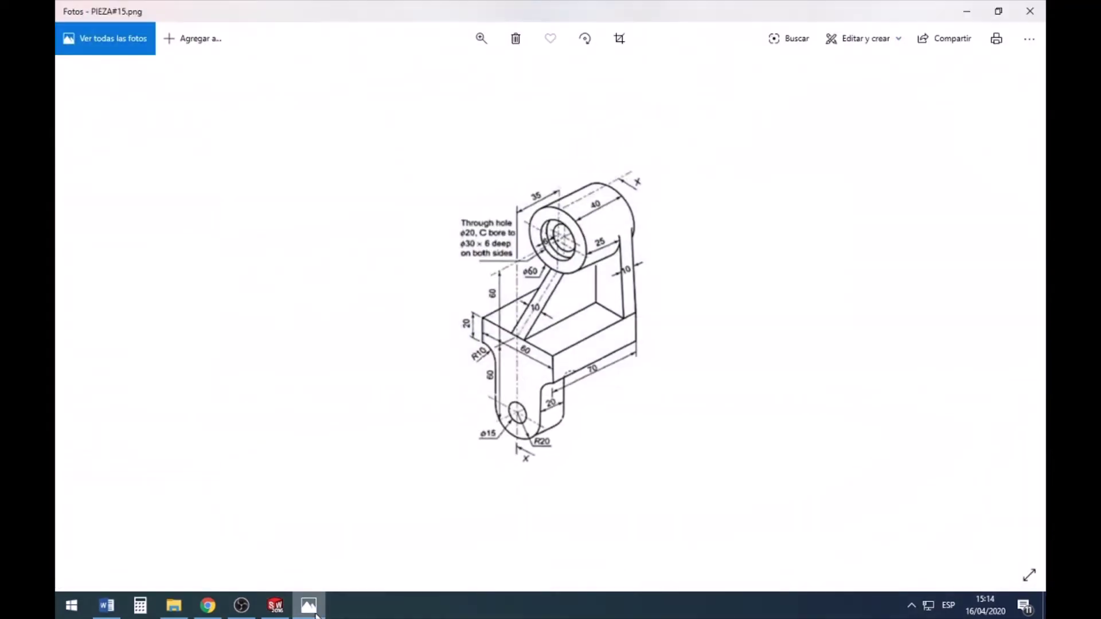
{"action": "left_click", "coordinate": [316, 614]}
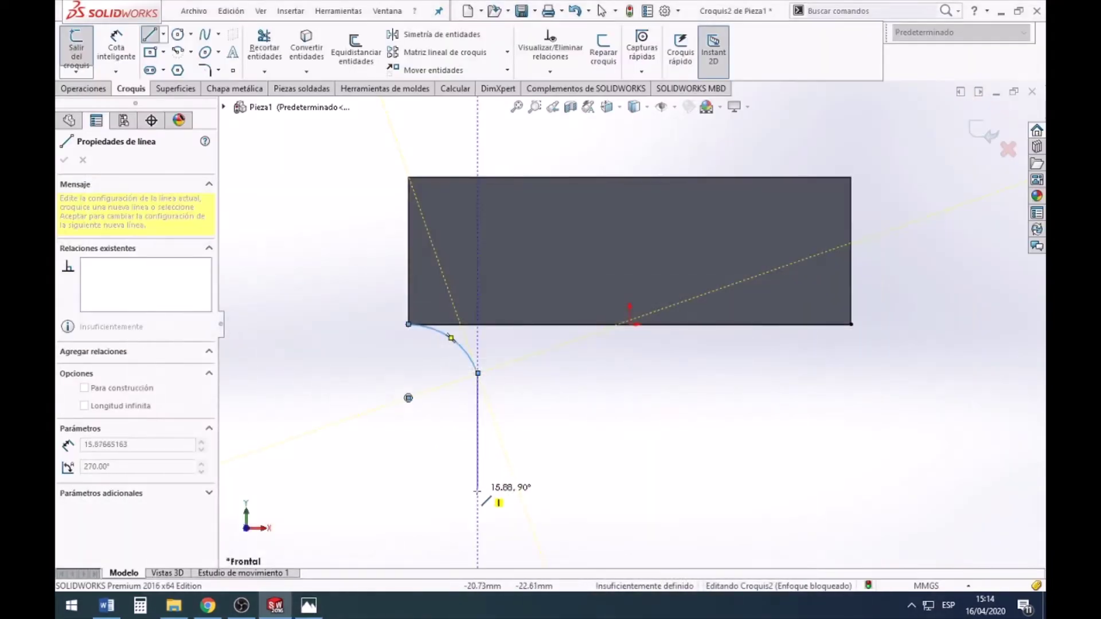
{"action": "key", "text": "z"}
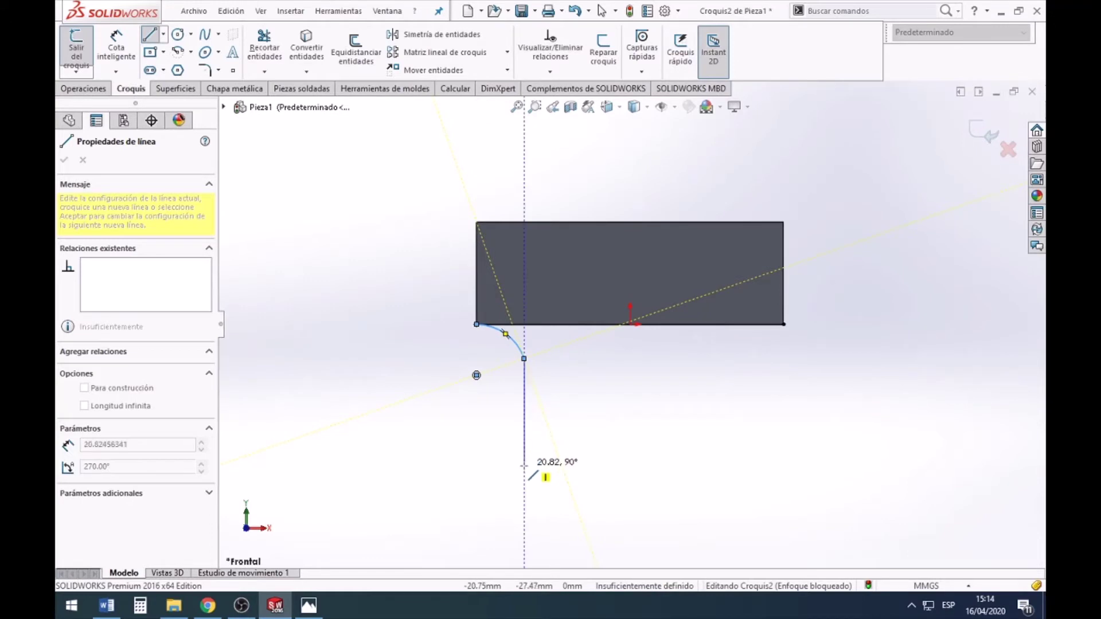
Step: Complete the lug's left side, tangent-arc rounded bottom, right side and right fillet
{"action": "left_click", "coordinate": [524, 465]}
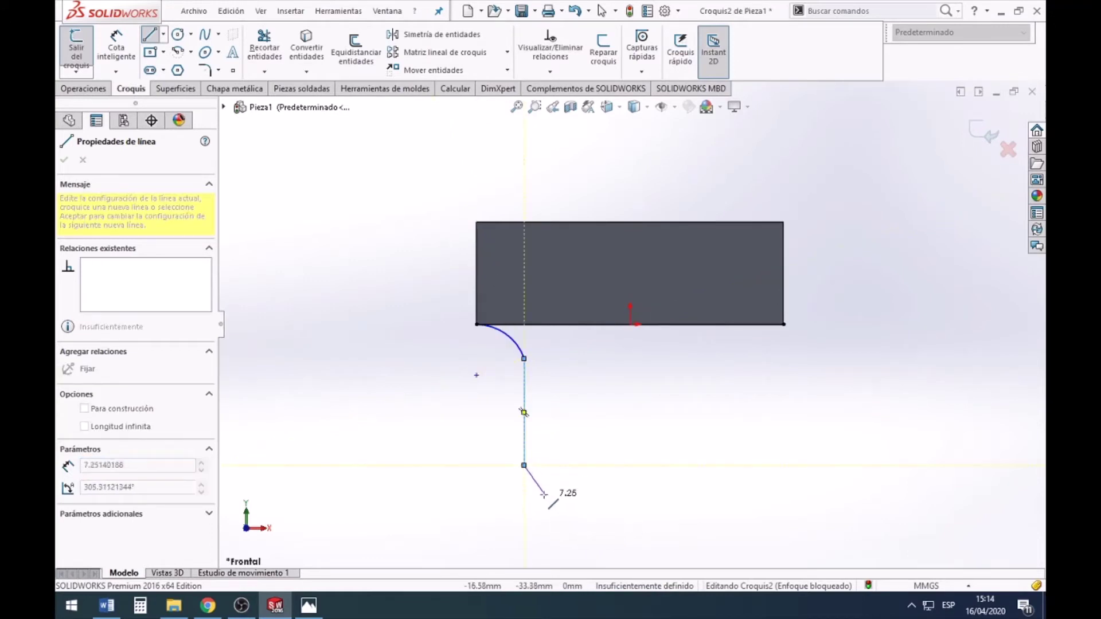
{"action": "double_click", "coordinate": [524, 467]}
{"action": "key", "text": "a"}
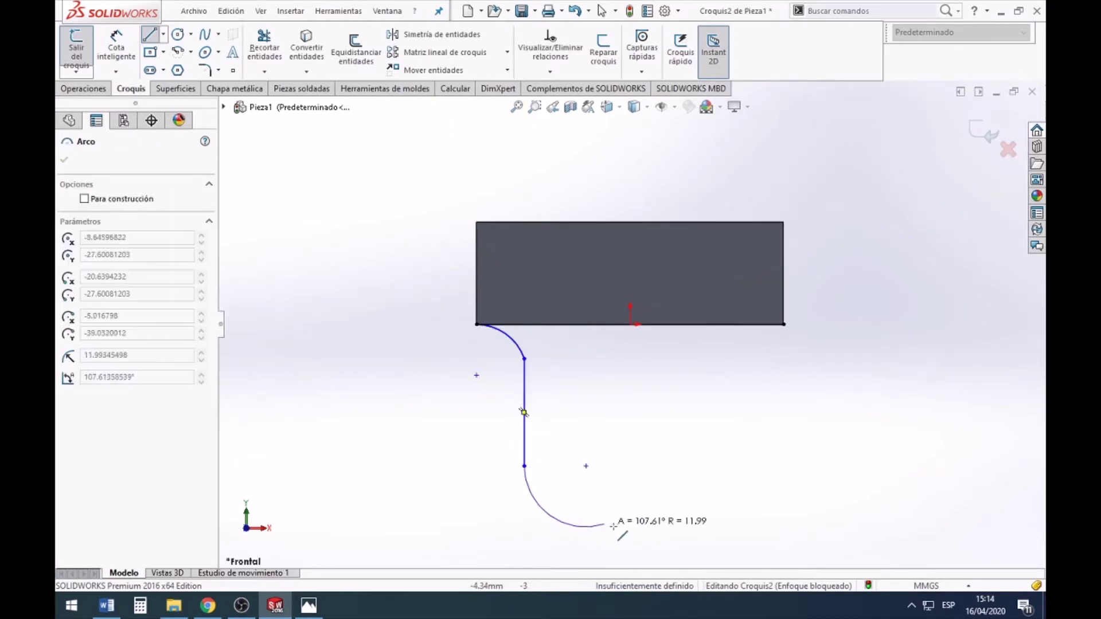
{"action": "left_click", "coordinate": [744, 465]}
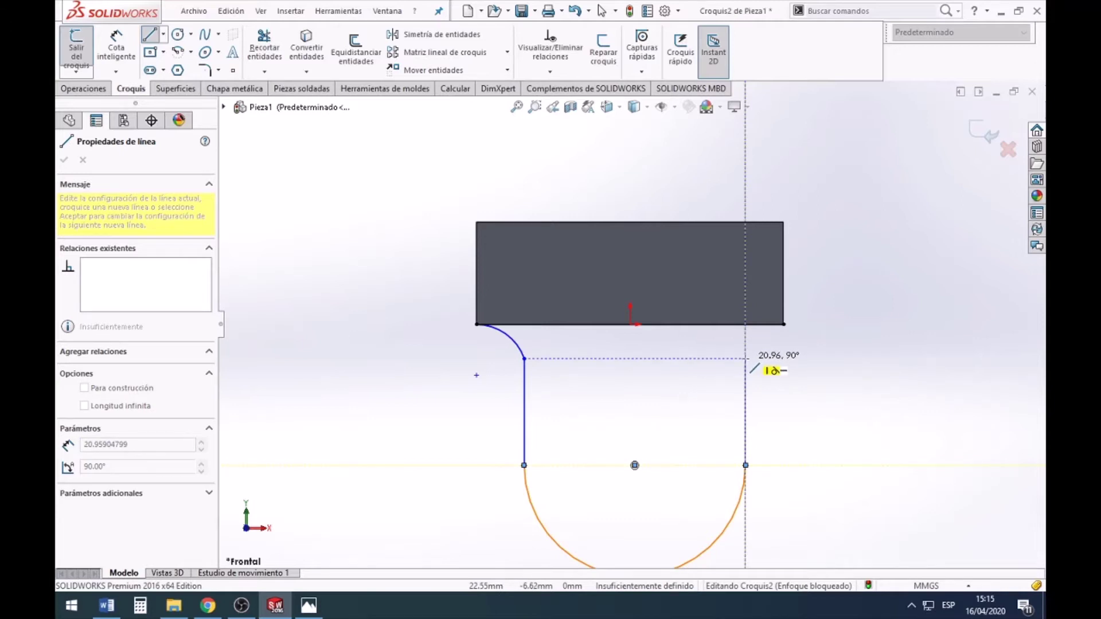
{"action": "left_click", "coordinate": [745, 358]}
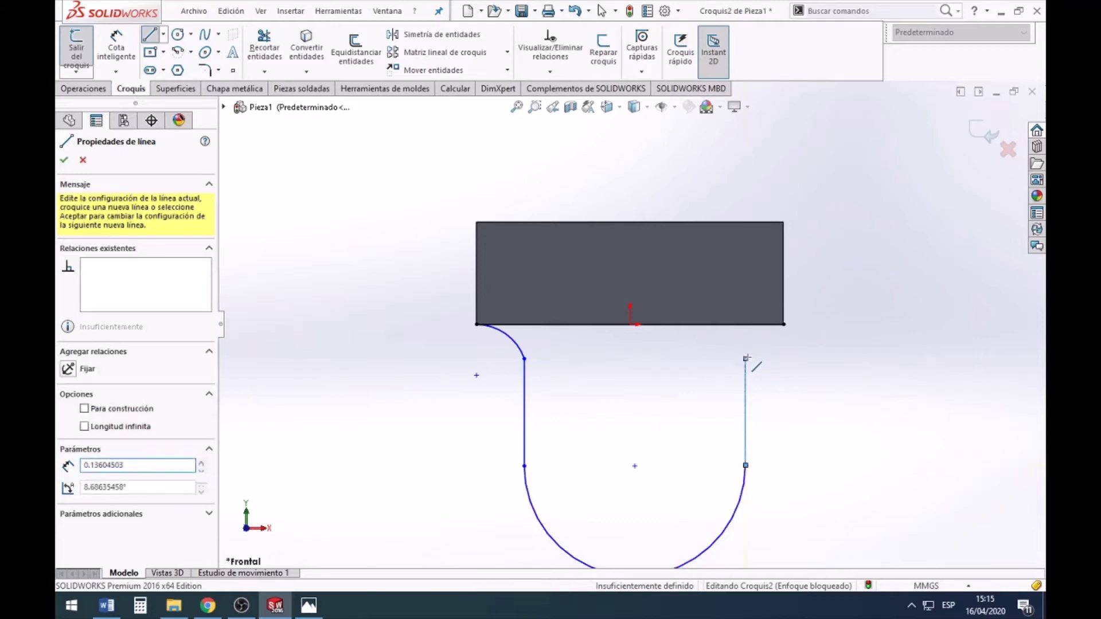
{"action": "left_click", "coordinate": [783, 325]}
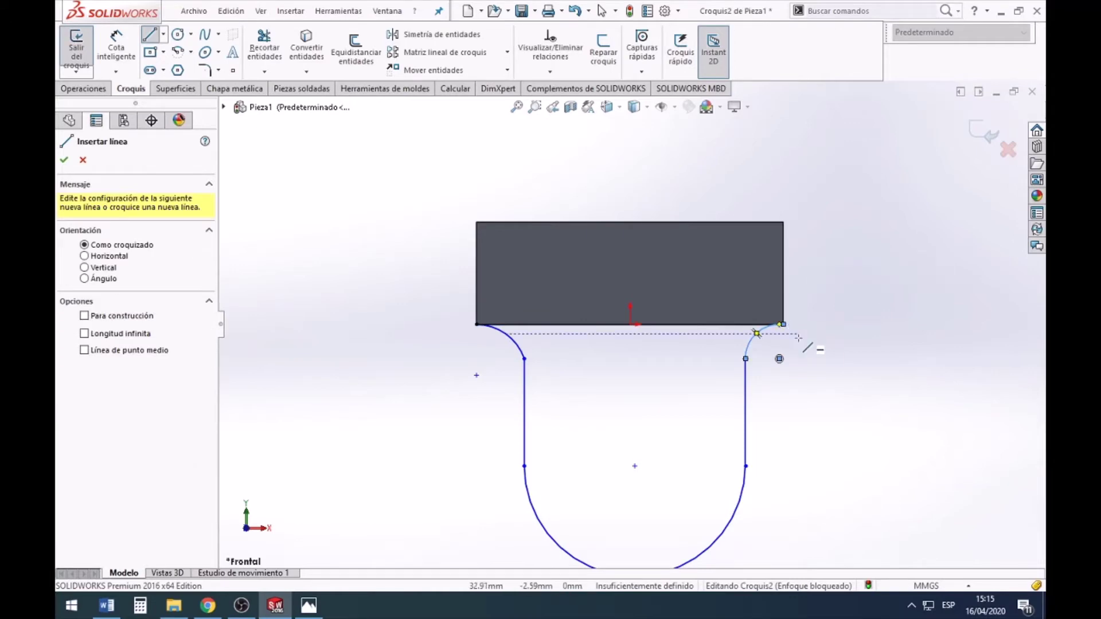
{"action": "key", "text": "Escape"}
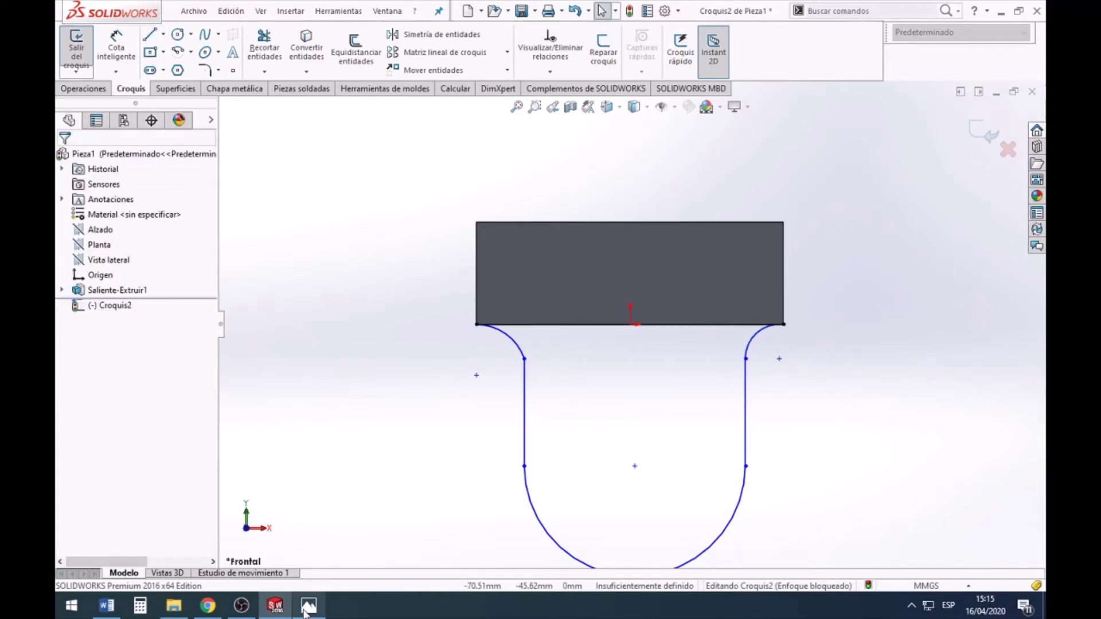
{"action": "left_click", "coordinate": [308, 606]}
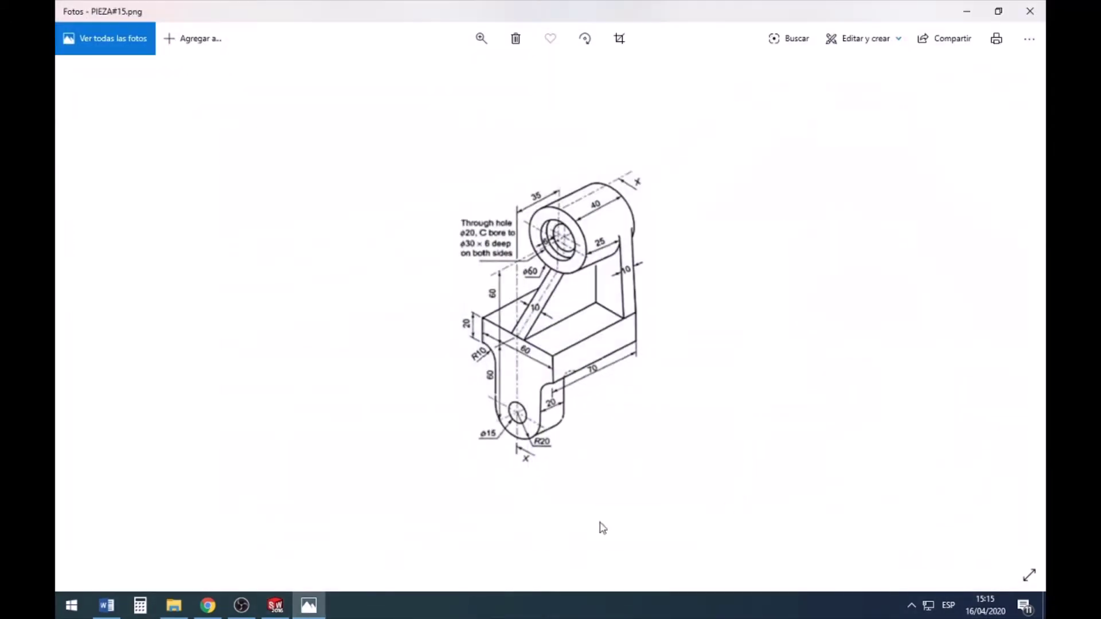
Step: Draw the hole circle centred on the lug's rounded bottom and fit the sketch in view
{"action": "left_click", "coordinate": [275, 606]}
{"action": "left_click", "coordinate": [178, 34]}
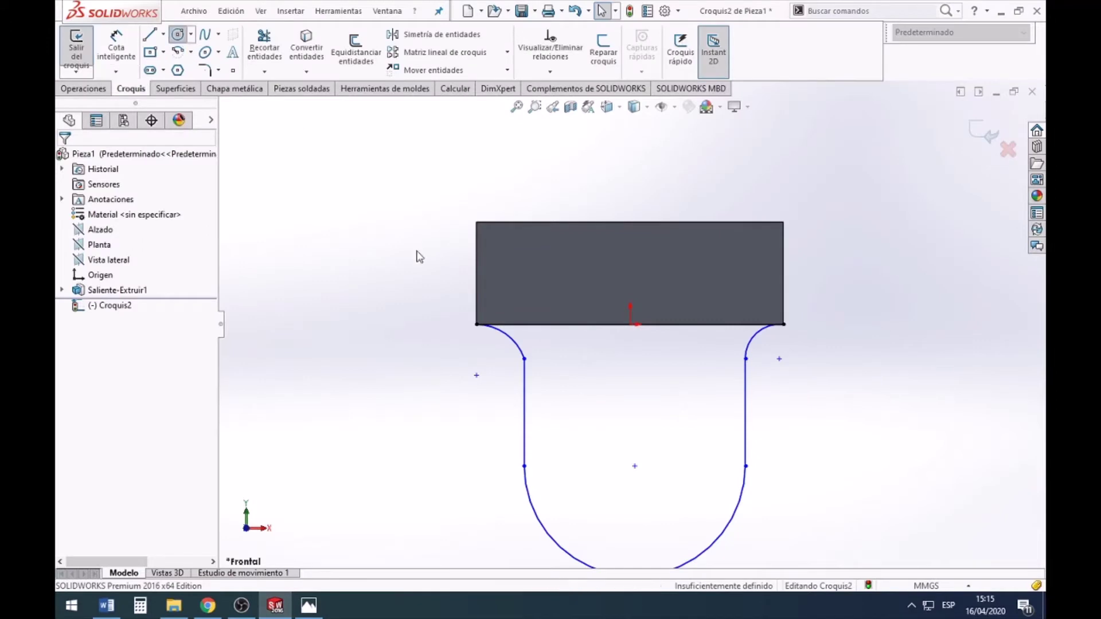
{"action": "left_click", "coordinate": [634, 466]}
{"action": "left_click", "coordinate": [679, 487]}
{"action": "key", "text": "Escape"}
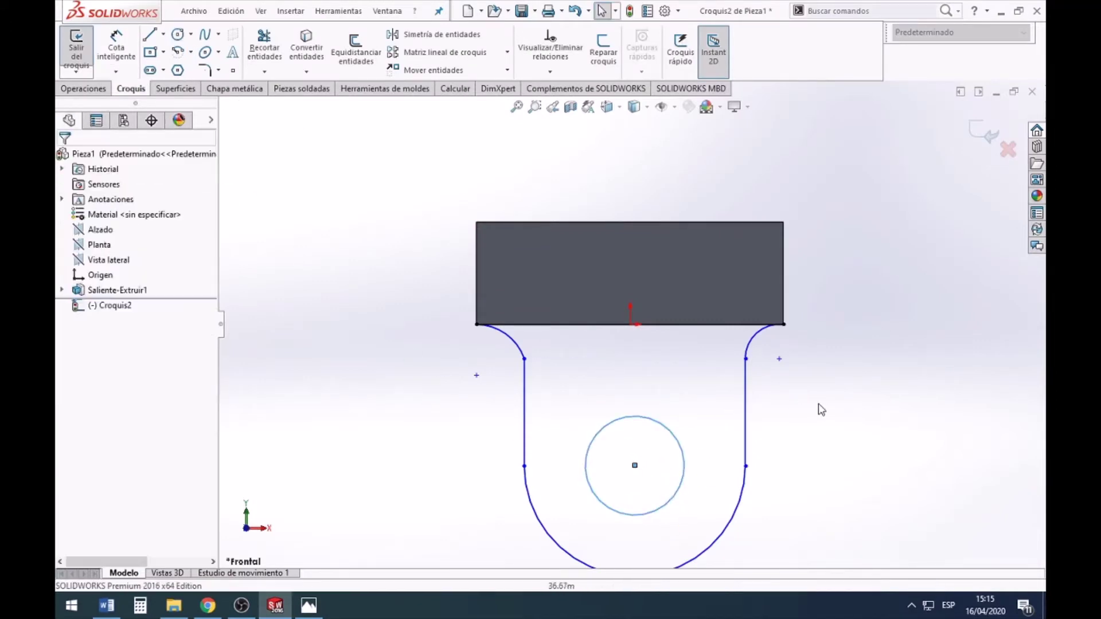
{"action": "key", "text": "f"}
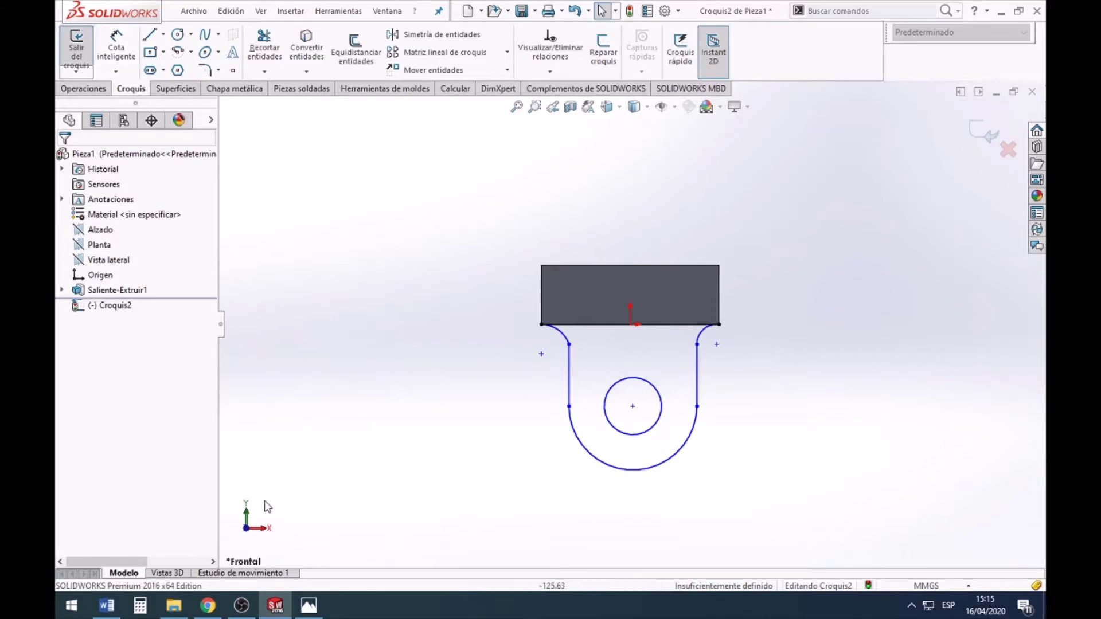
{"action": "left_click", "coordinate": [309, 605]}
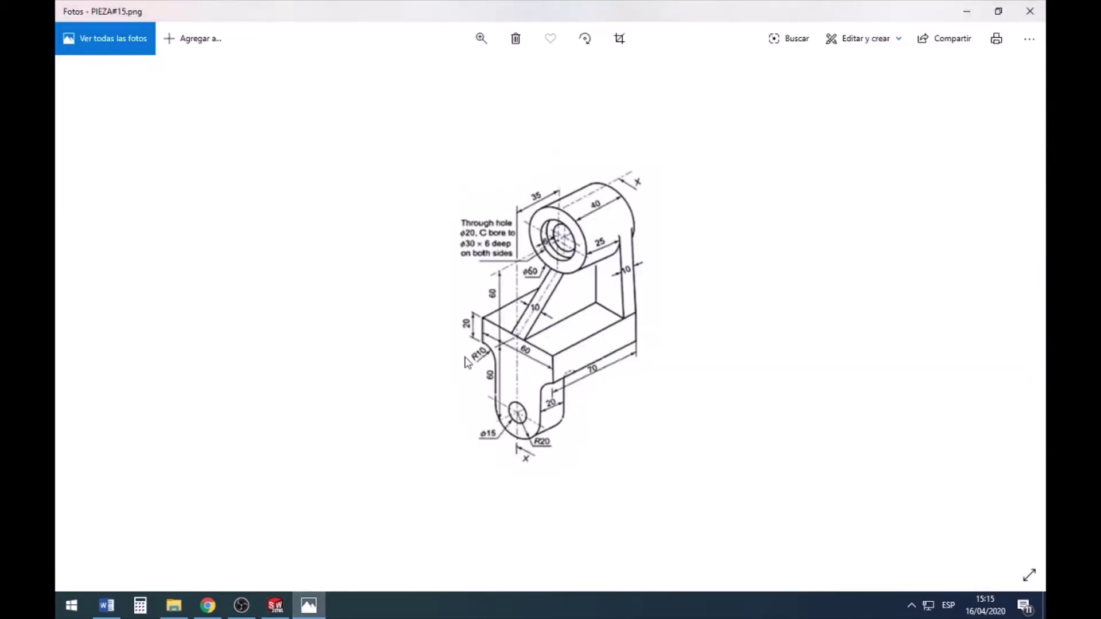
Step: Dimension the left and right fillet arcs under the block to R10
{"action": "left_click", "coordinate": [276, 605]}
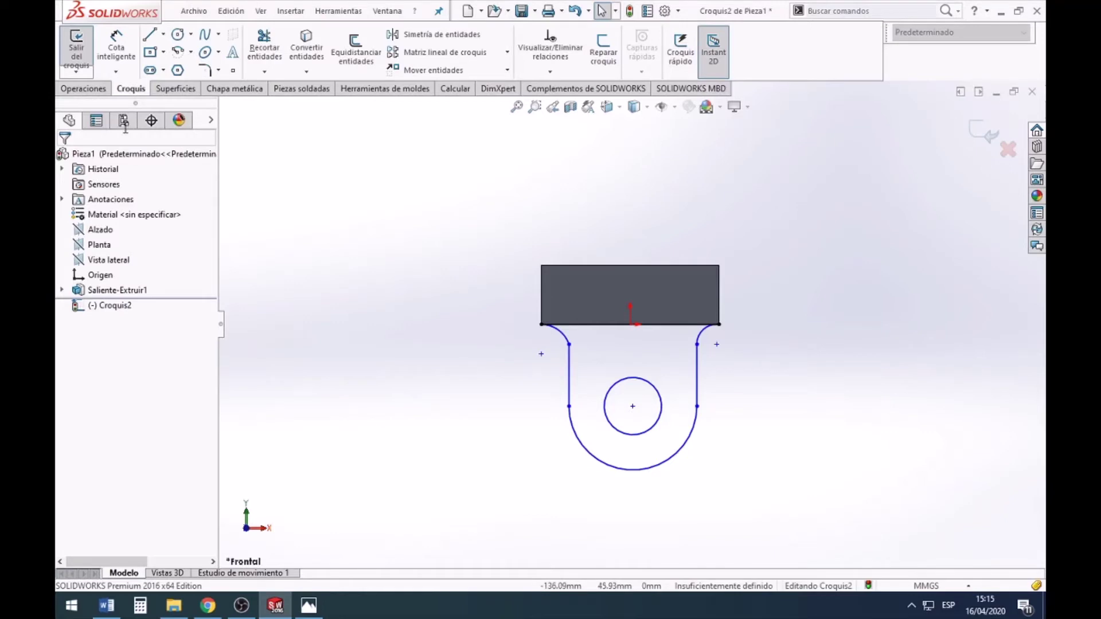
{"action": "left_click", "coordinate": [558, 331]}
{"action": "left_click", "coordinate": [563, 338]}
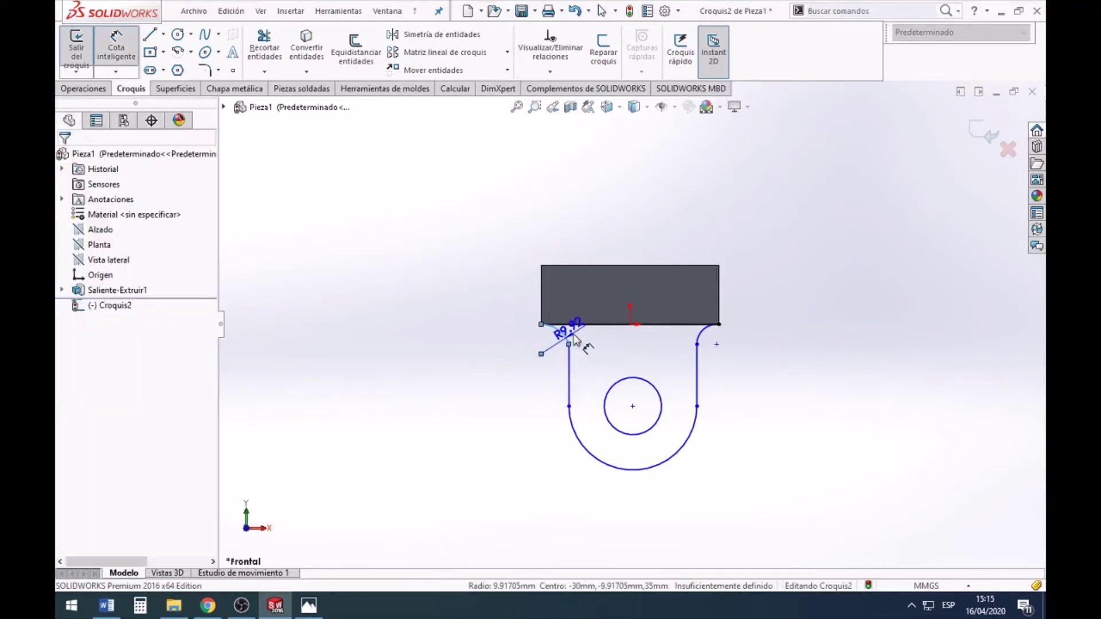
{"action": "key", "text": "Return"}
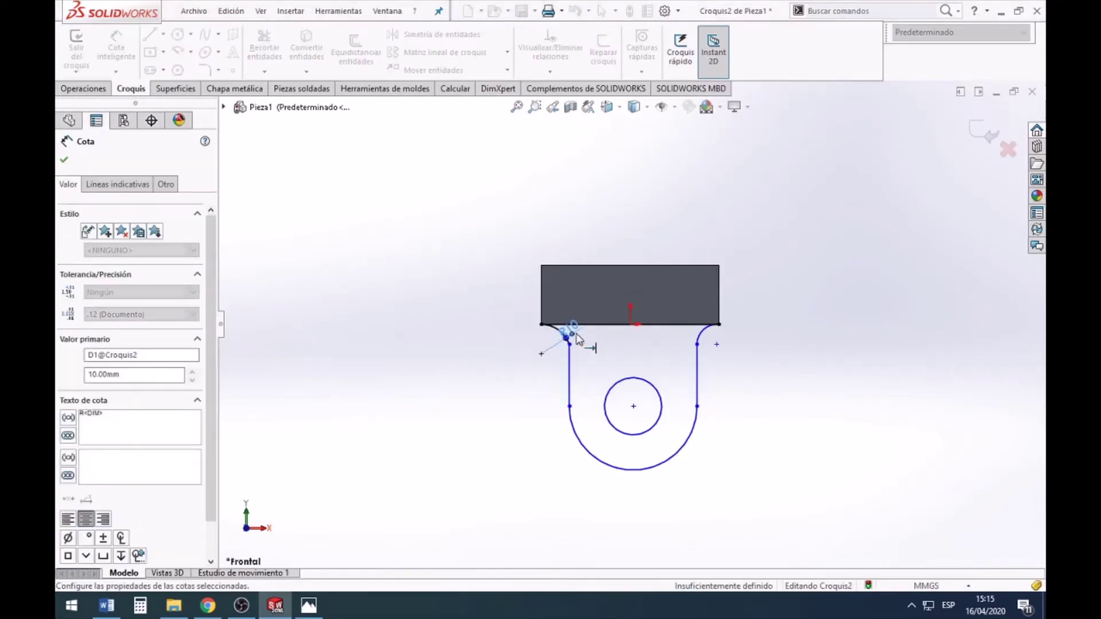
{"action": "left_click", "coordinate": [703, 339]}
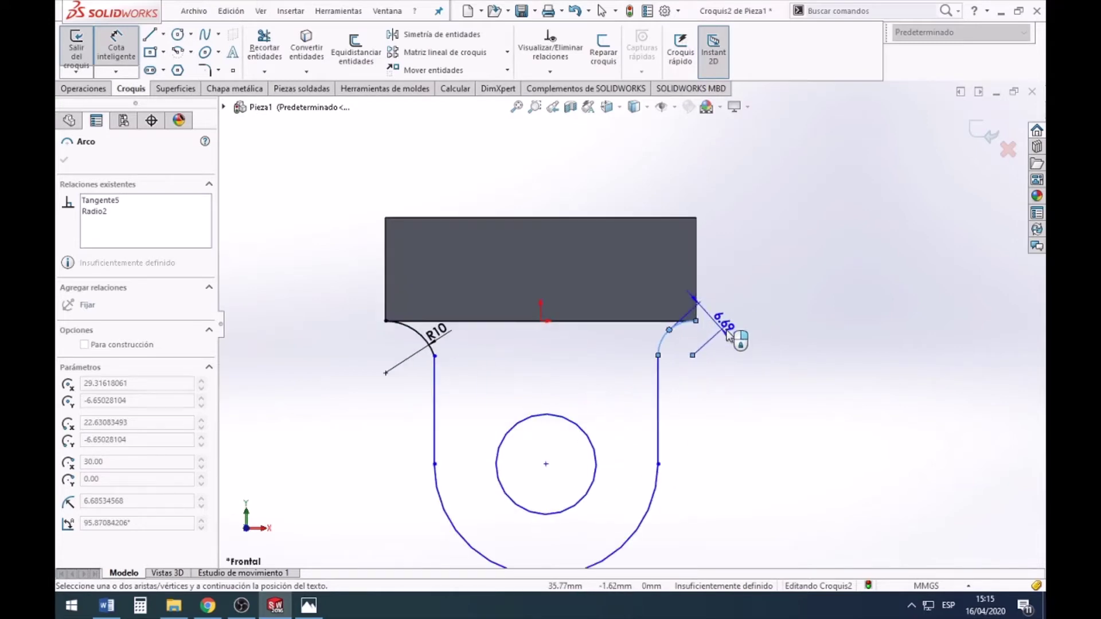
{"action": "scroll", "coordinate": [754, 326], "scroll_direction": "down", "scroll_amount": 3}
{"action": "left_click", "coordinate": [731, 353]}
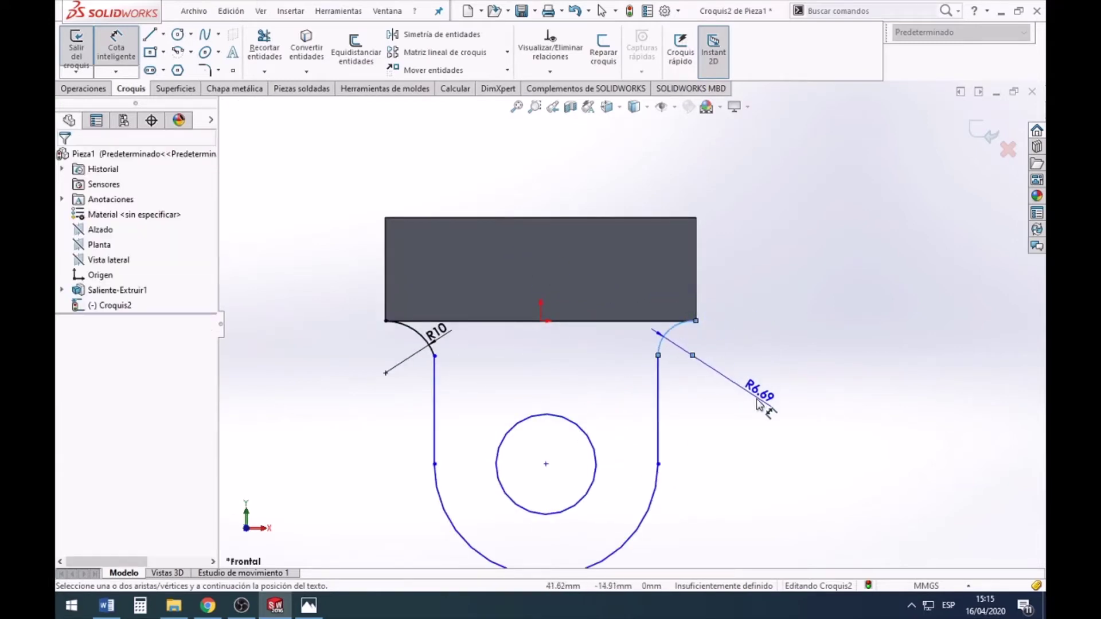
{"action": "left_click", "coordinate": [748, 378]}
{"action": "type", "text": "10"}
{"action": "key", "text": "Return"}
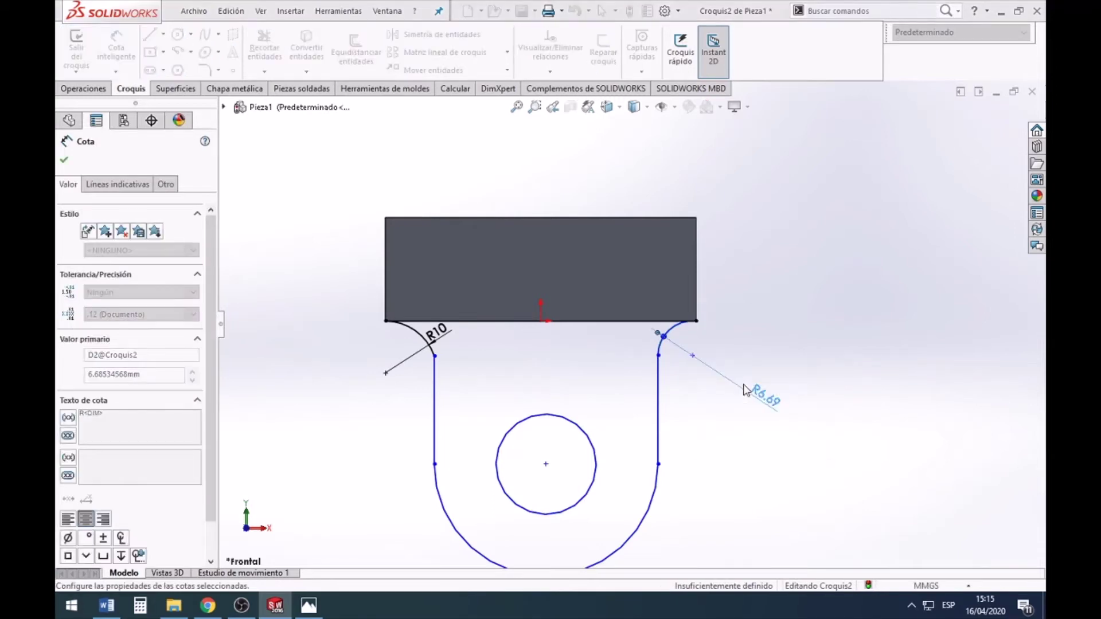
{"action": "key", "text": "Escape"}
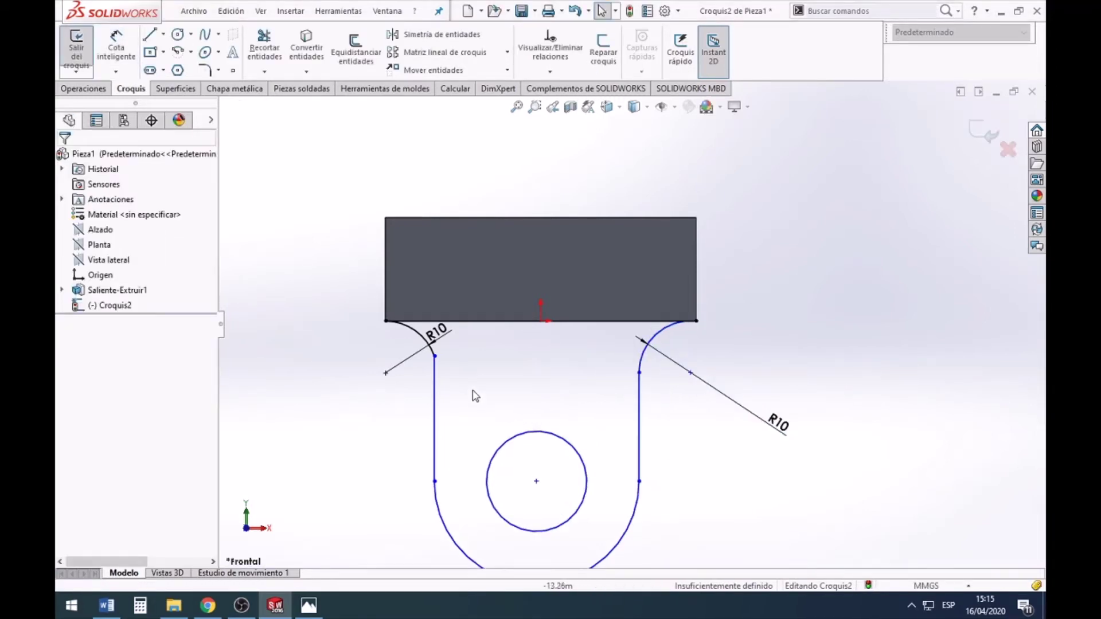
{"action": "left_click", "coordinate": [309, 606]}
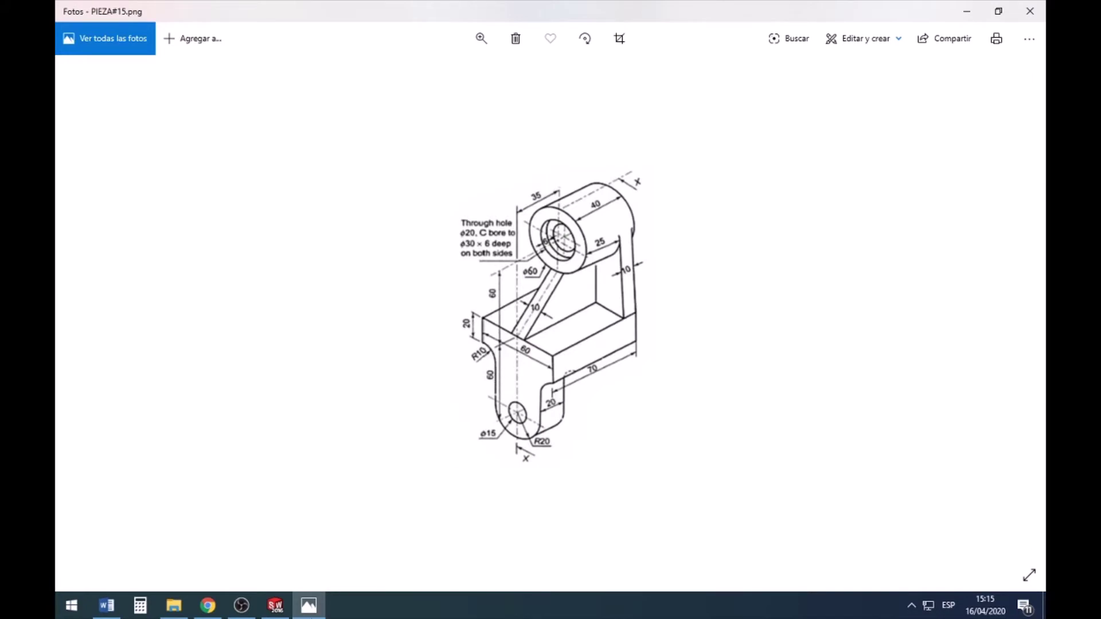
Step: Make the left fillet arc (Arco1) tangent to its side line (Línea3)
{"action": "left_click", "coordinate": [276, 605]}
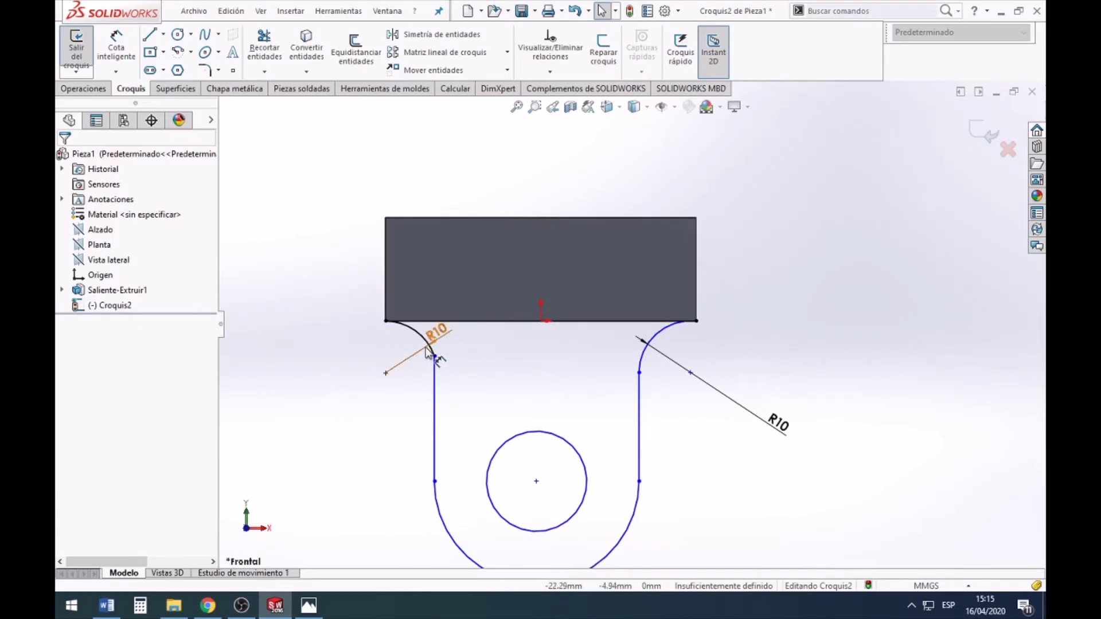
{"action": "left_click", "coordinate": [406, 329]}
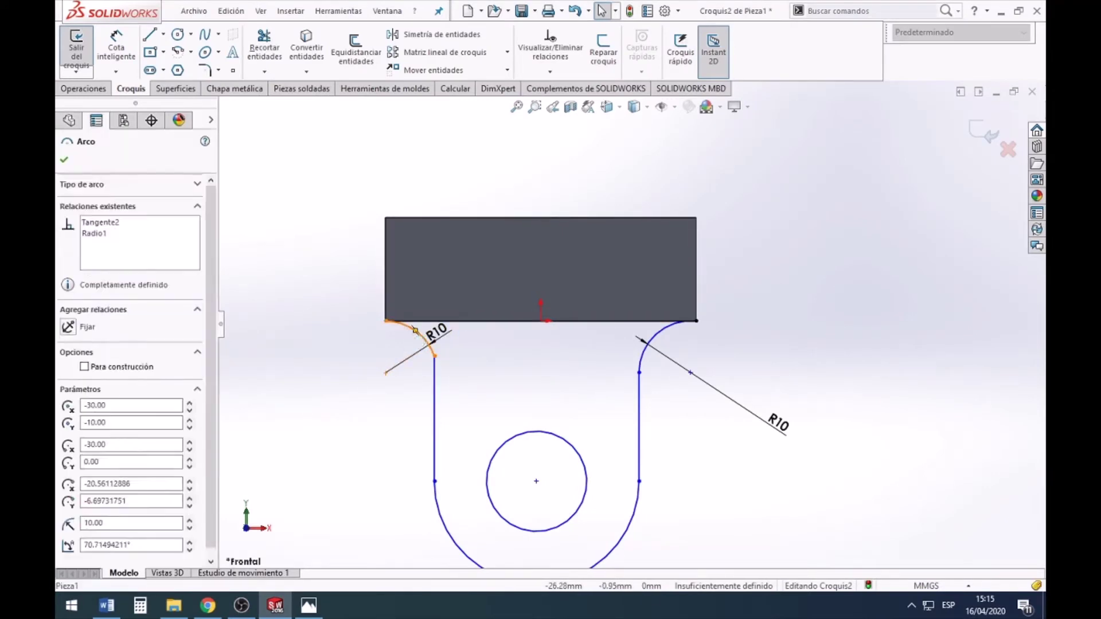
{"action": "left_click", "coordinate": [435, 392], "text": "ctrl"}
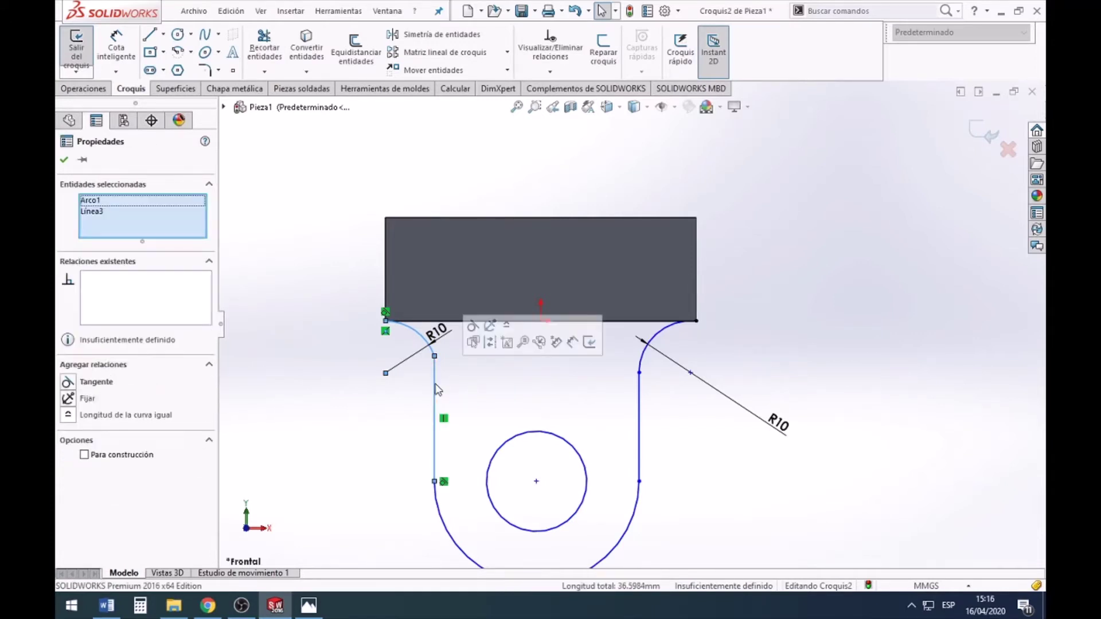
{"action": "left_click", "coordinate": [70, 384]}
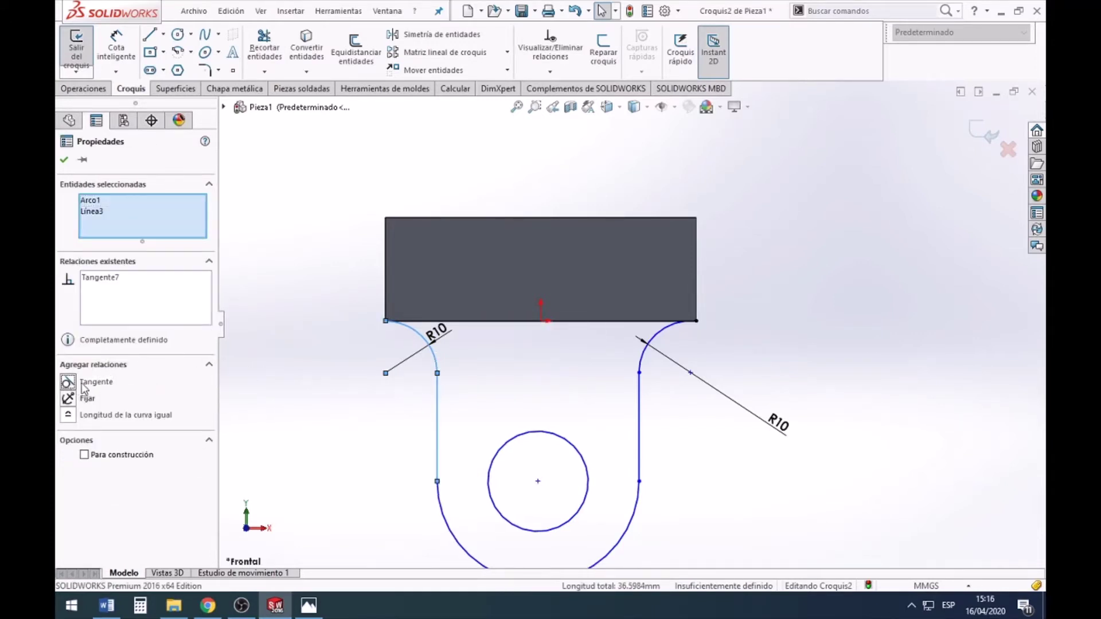
{"action": "left_click", "coordinate": [63, 160]}
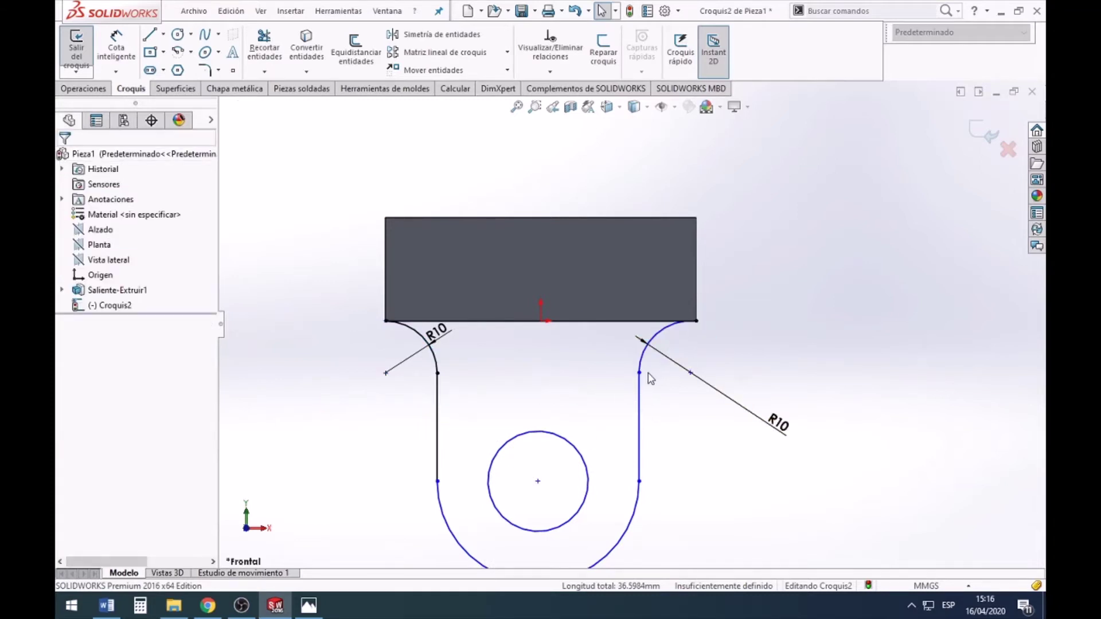
Step: Drag the right arc's endpoint and junction point to reshape the right side
{"action": "mouse_move", "coordinate": [640, 374]}
{"action": "left_mouse_down"}
{"action": "mouse_move", "coordinate": [634, 390]}
{"action": "mouse_move", "coordinate": [636, 373]}
{"action": "left_mouse_up"}
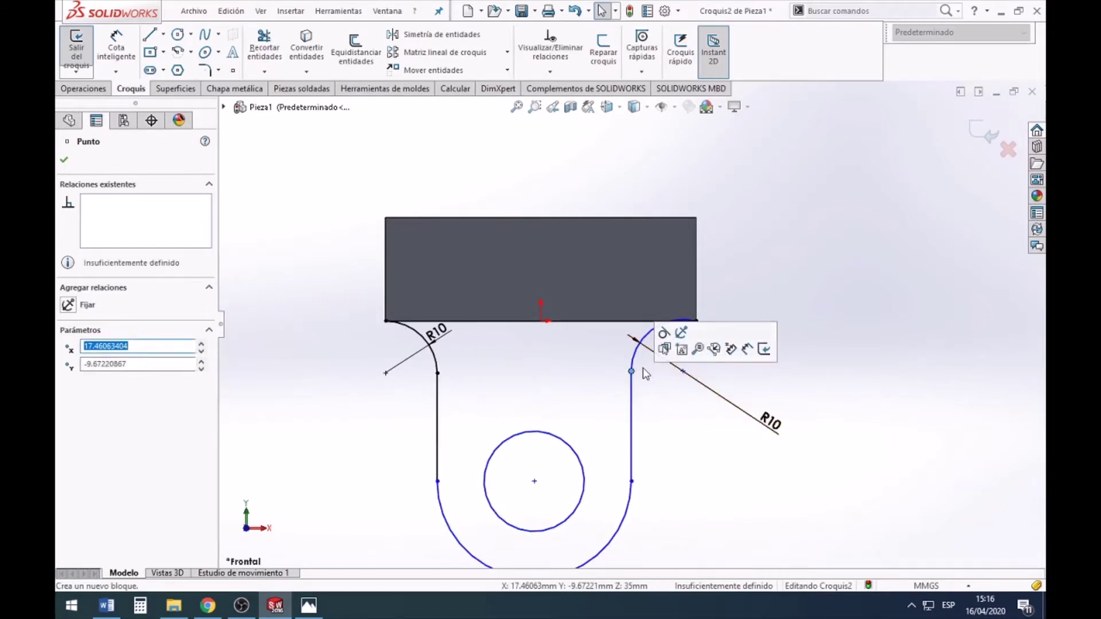
{"action": "left_click", "coordinate": [664, 409]}
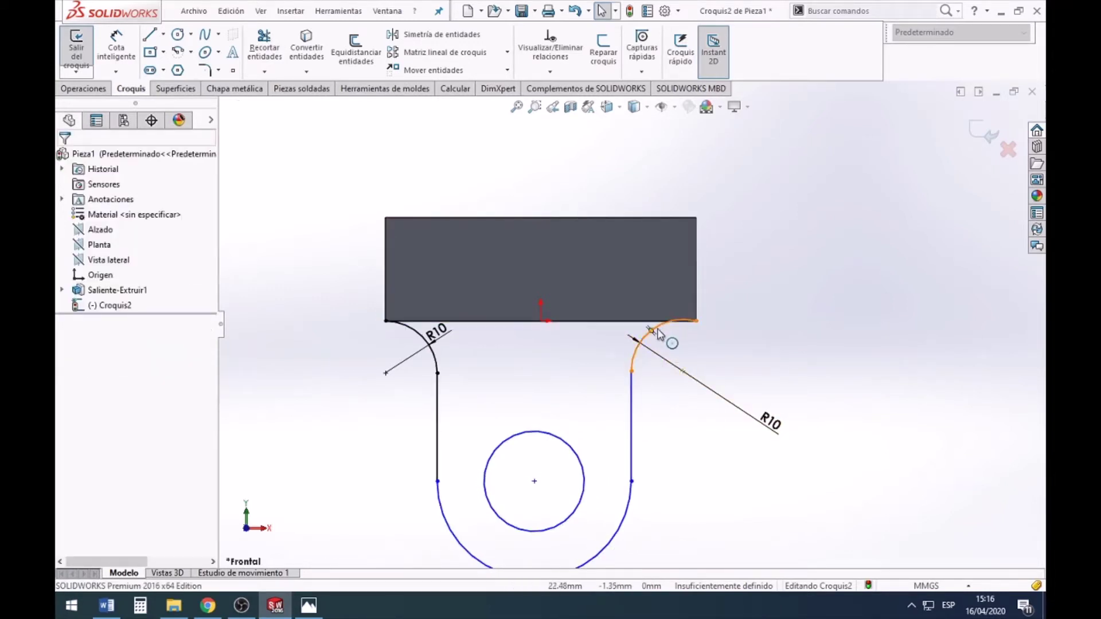
{"action": "scroll", "coordinate": [659, 341], "scroll_direction": "down", "scroll_amount": 3}
{"action": "scroll", "coordinate": [690, 339], "scroll_direction": "up", "scroll_amount": 2}
{"action": "scroll", "coordinate": [656, 361], "scroll_direction": "up", "scroll_amount": 1}
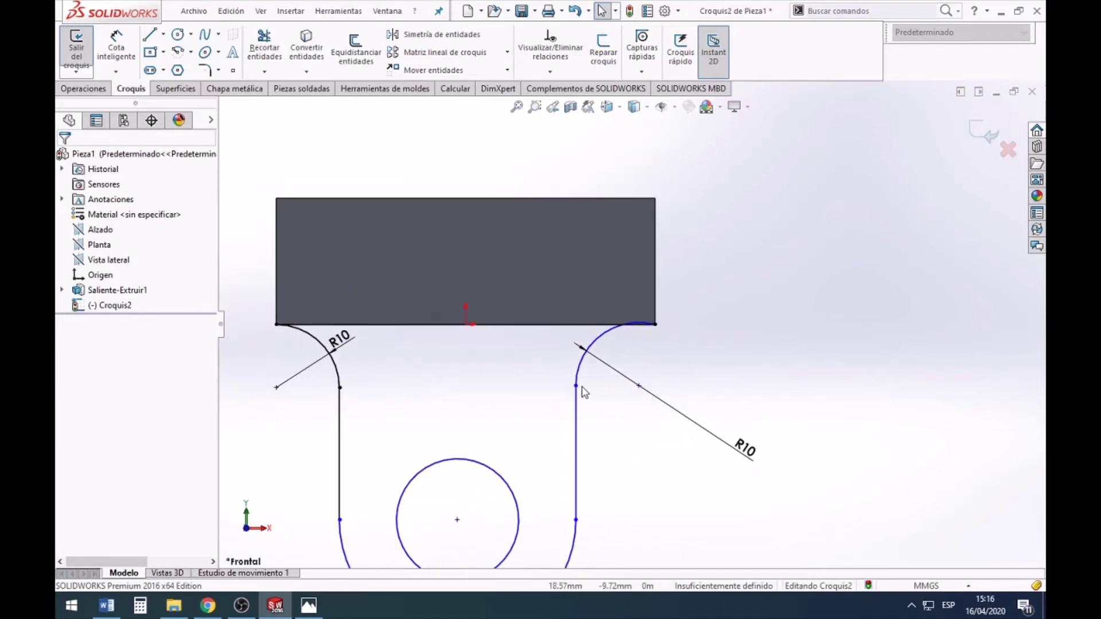
{"action": "left_click_drag", "start_coordinate": [576, 386], "coordinate": [580, 387]}
{"action": "left_click", "coordinate": [441, 408]}
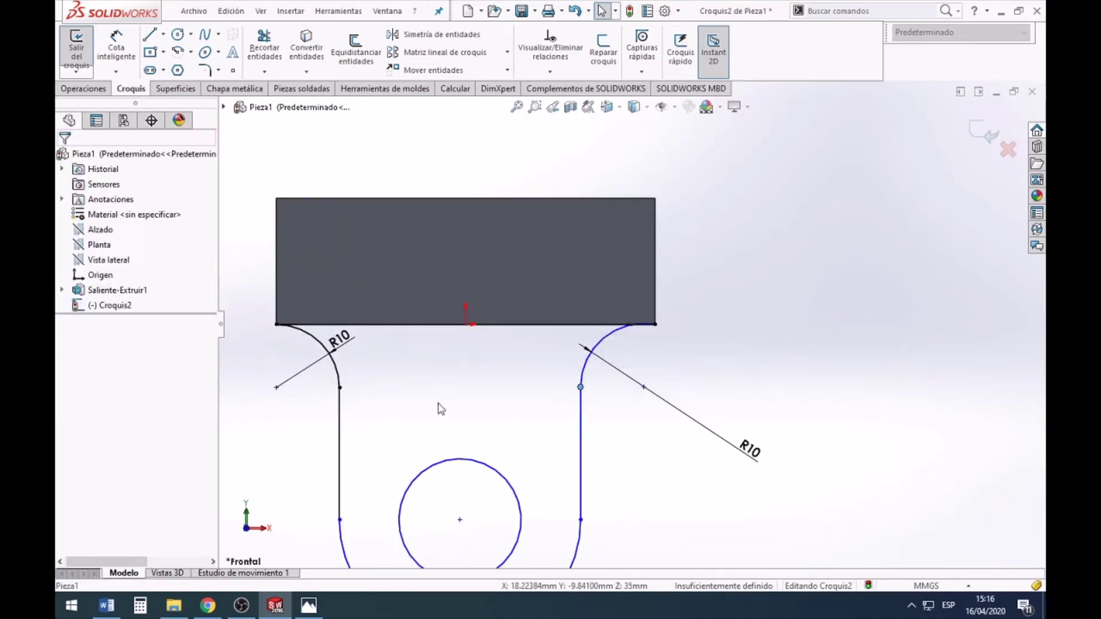
Step: Add a Horizontal relation between the two arc–line junction points
{"action": "left_click", "coordinate": [339, 387]}
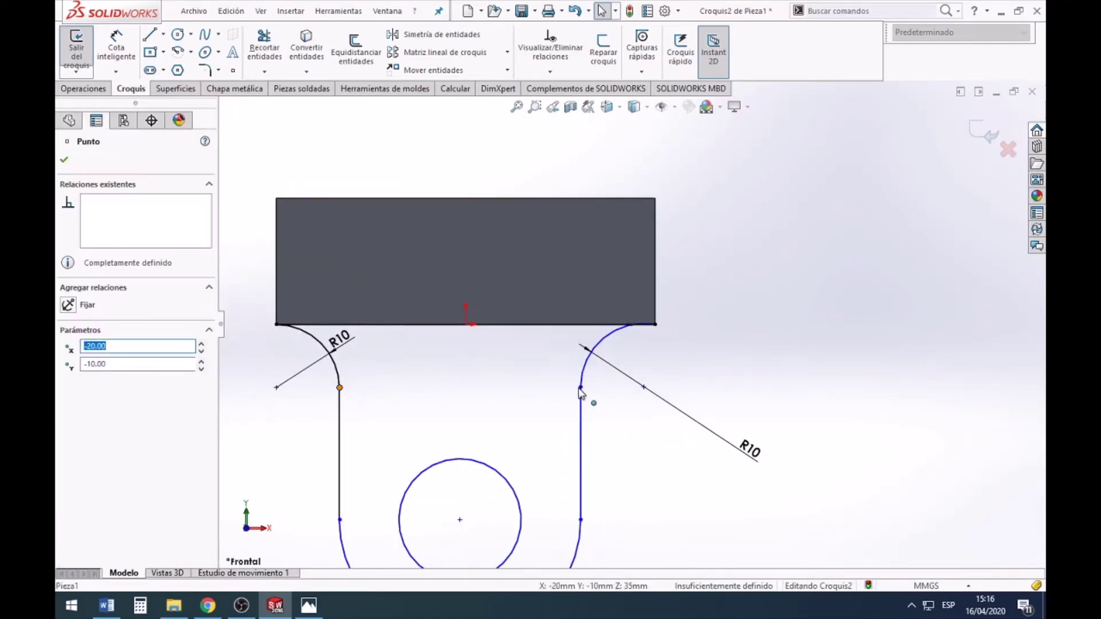
{"action": "left_click", "coordinate": [581, 387], "text": "ctrl"}
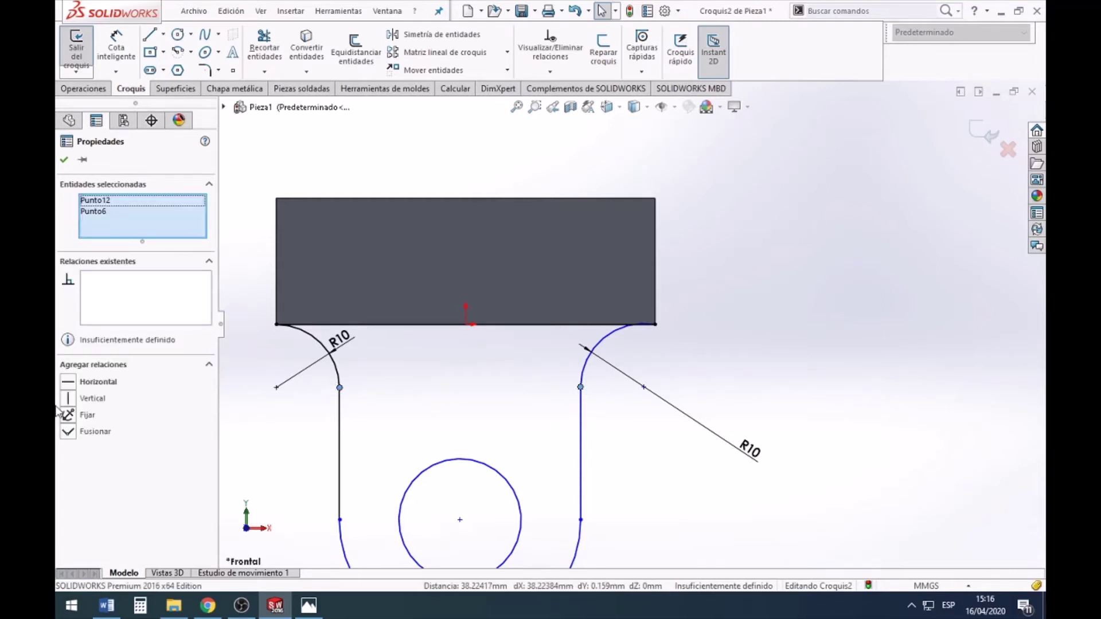
{"action": "left_click", "coordinate": [74, 383]}
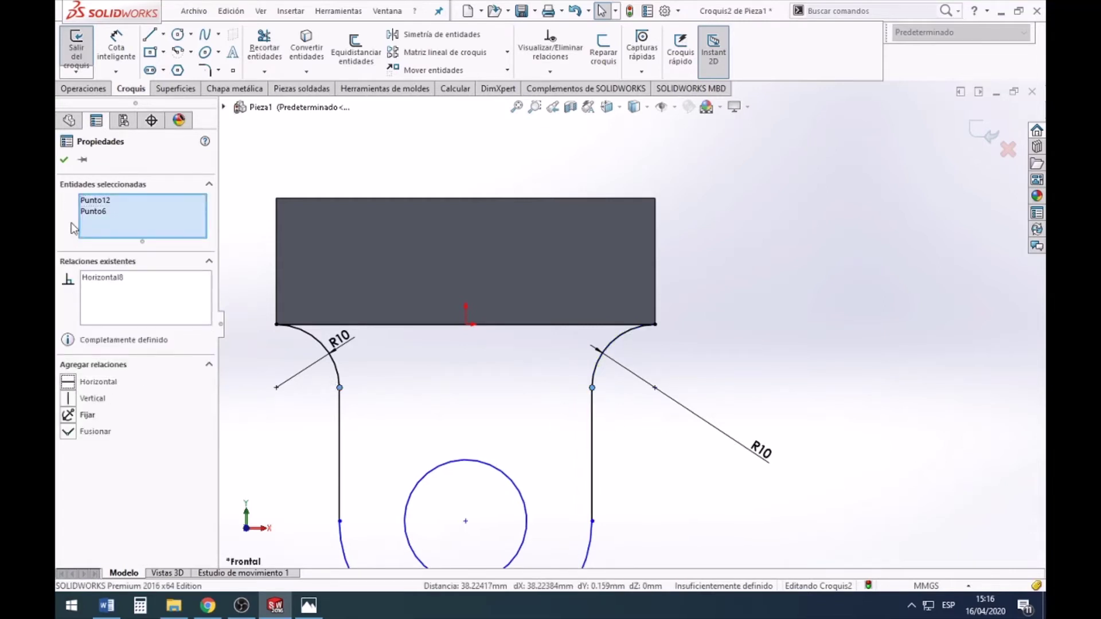
{"action": "left_click", "coordinate": [63, 161]}
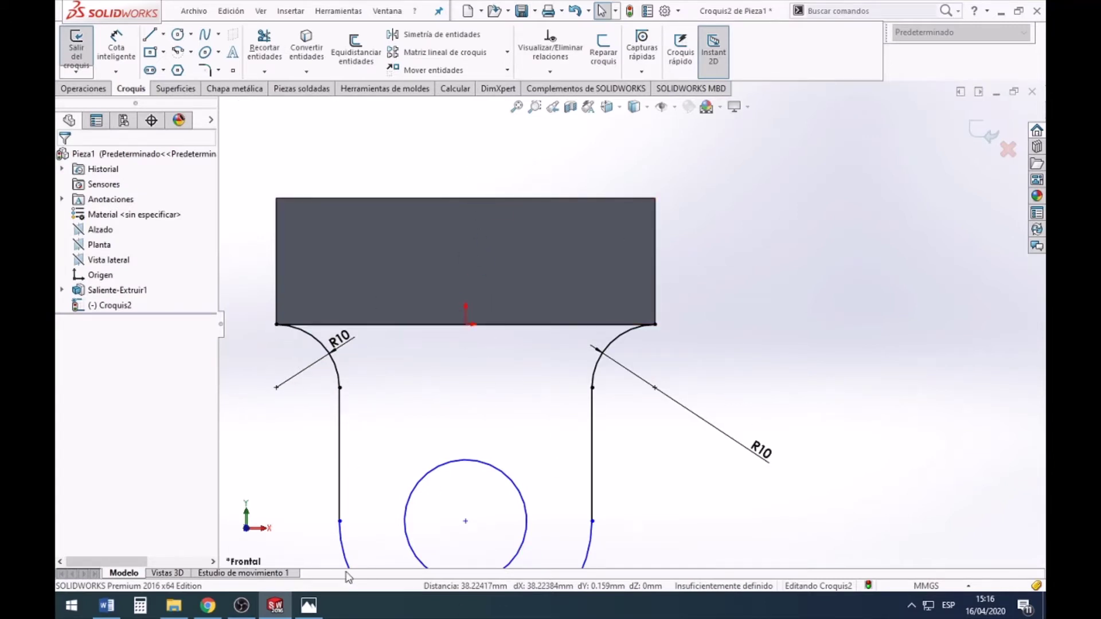
{"action": "scroll", "coordinate": [681, 430], "scroll_direction": "up", "scroll_amount": 2}
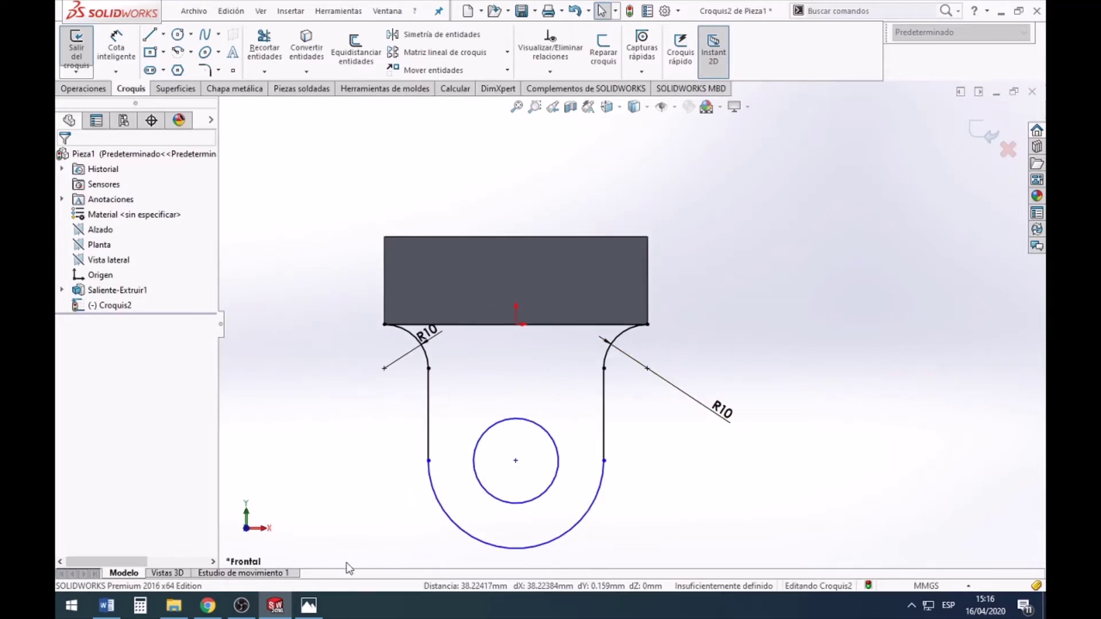
{"action": "left_click", "coordinate": [308, 605]}
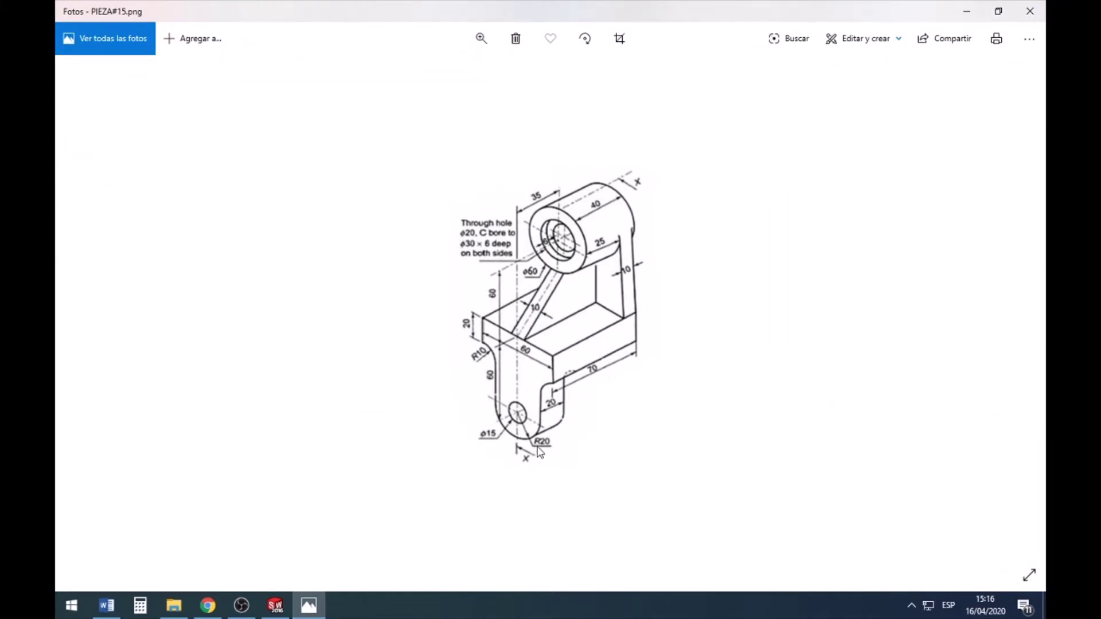
Step: Try an R20 dimension on the bottom arc, then cancel it as over-defining
{"action": "left_click", "coordinate": [276, 605]}
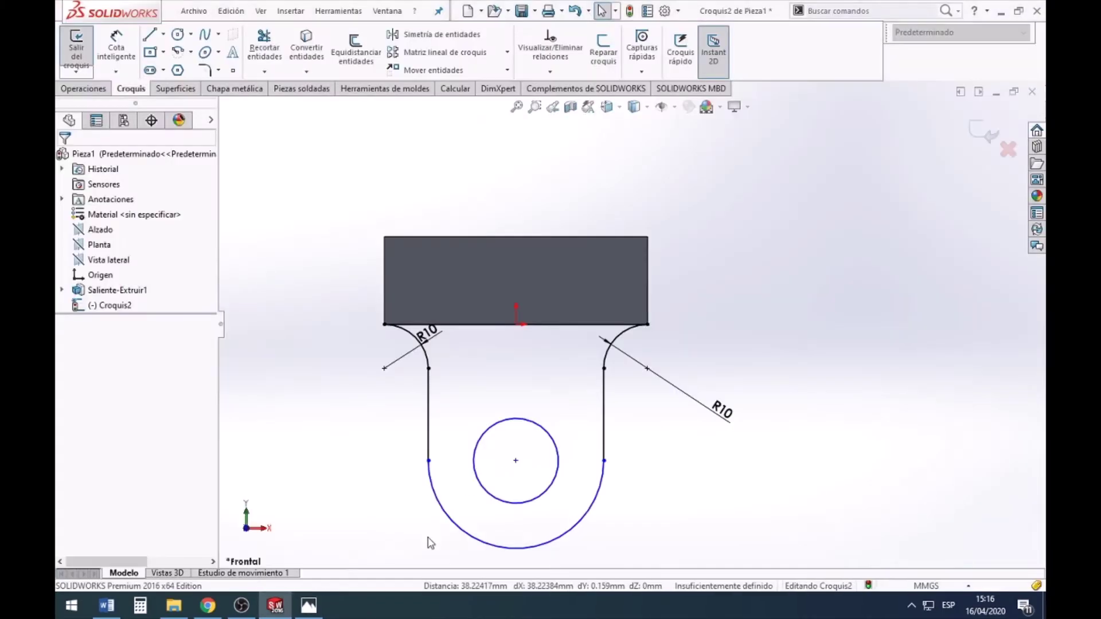
{"action": "left_click", "coordinate": [596, 515]}
{"action": "left_click", "coordinate": [634, 525]}
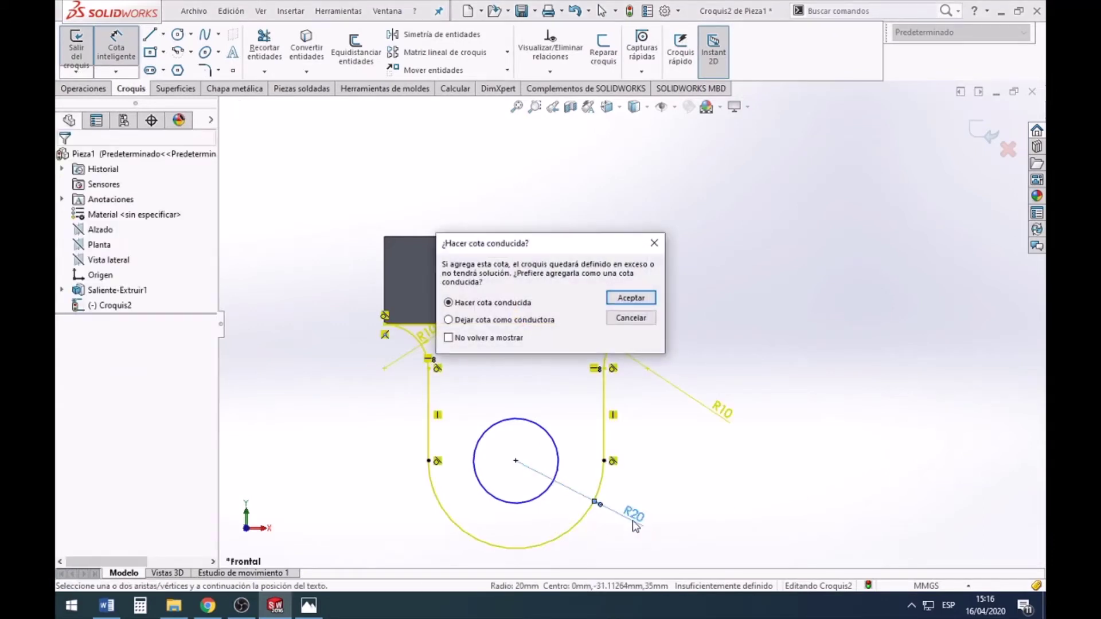
{"action": "key", "text": "Escape"}
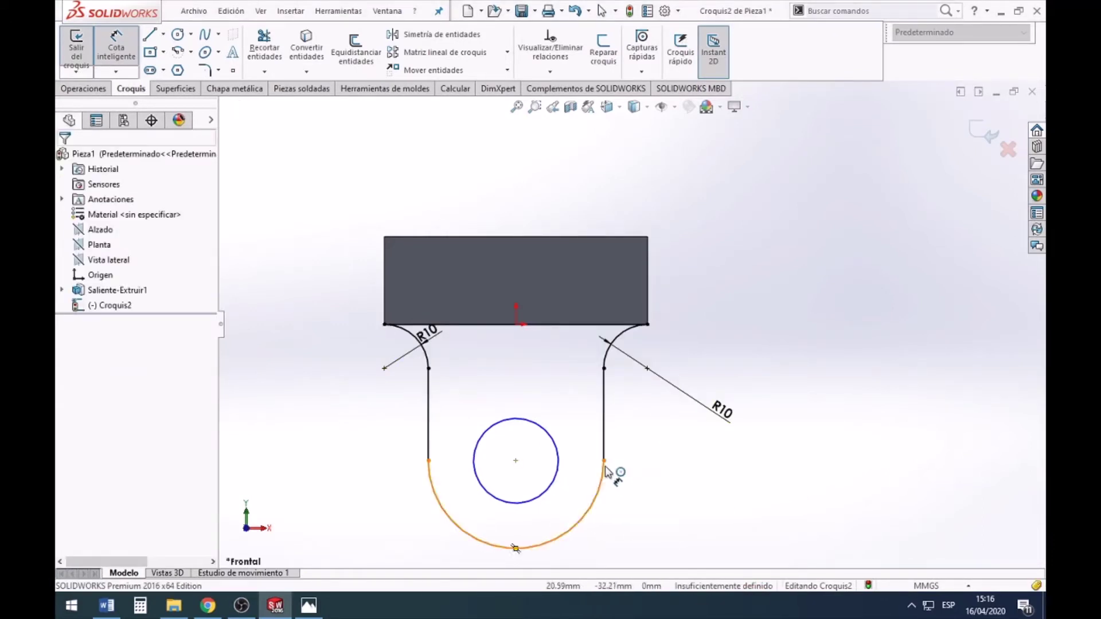
{"action": "left_click", "coordinate": [604, 461]}
{"action": "key", "text": "Escape"}
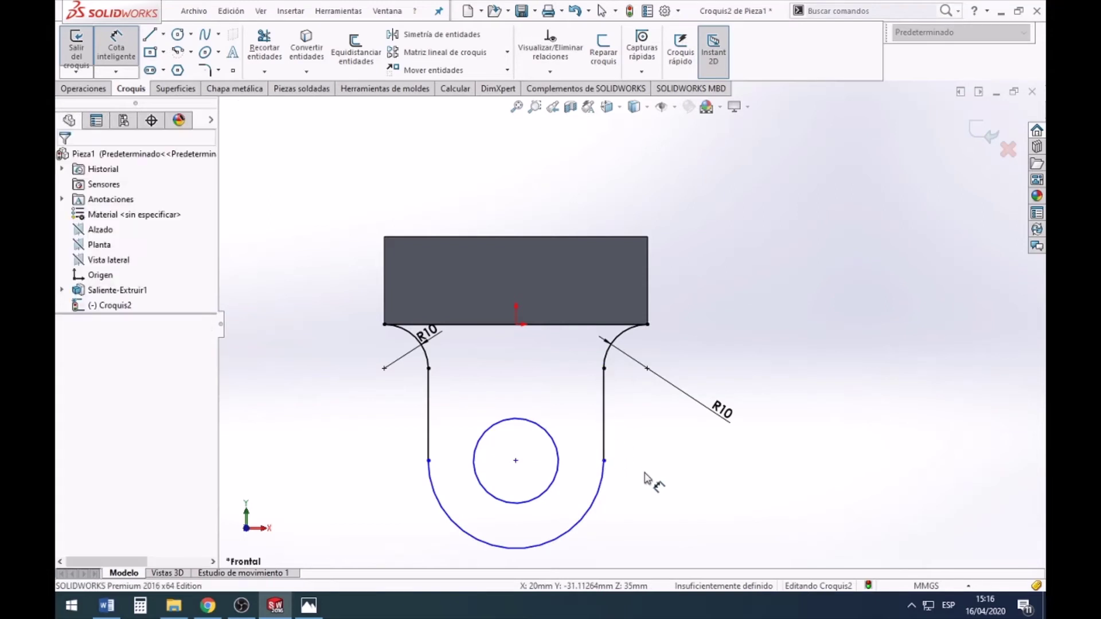
{"action": "key", "text": "z"}
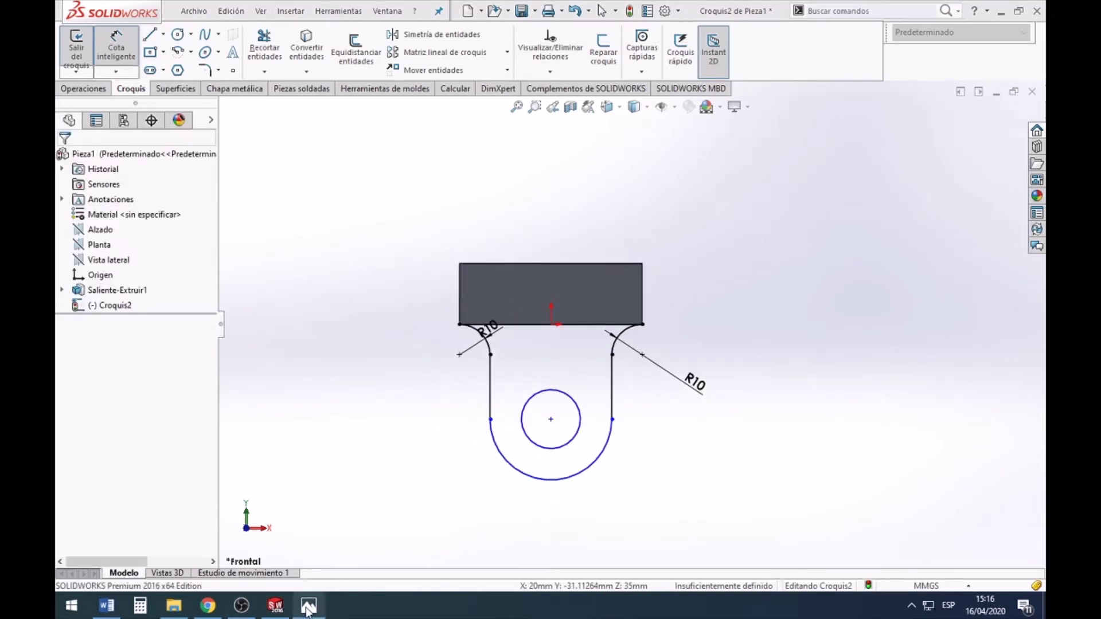
{"action": "left_click", "coordinate": [308, 605]}
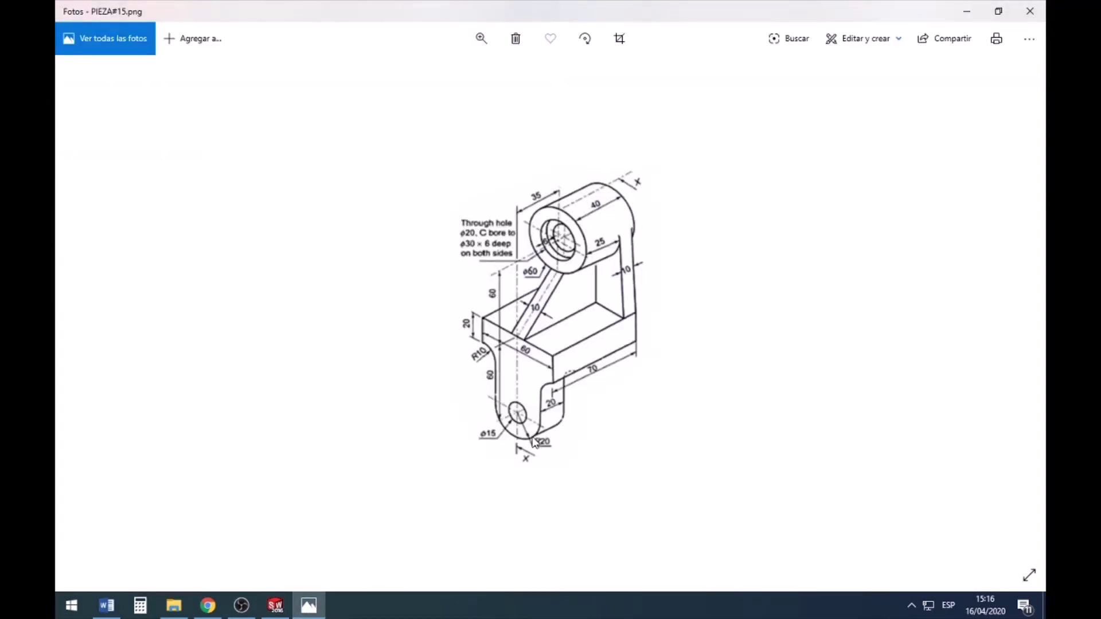
Step: Dimension the hole circle to Ø15 and compare with the reference drawing
{"action": "left_click", "coordinate": [275, 606]}
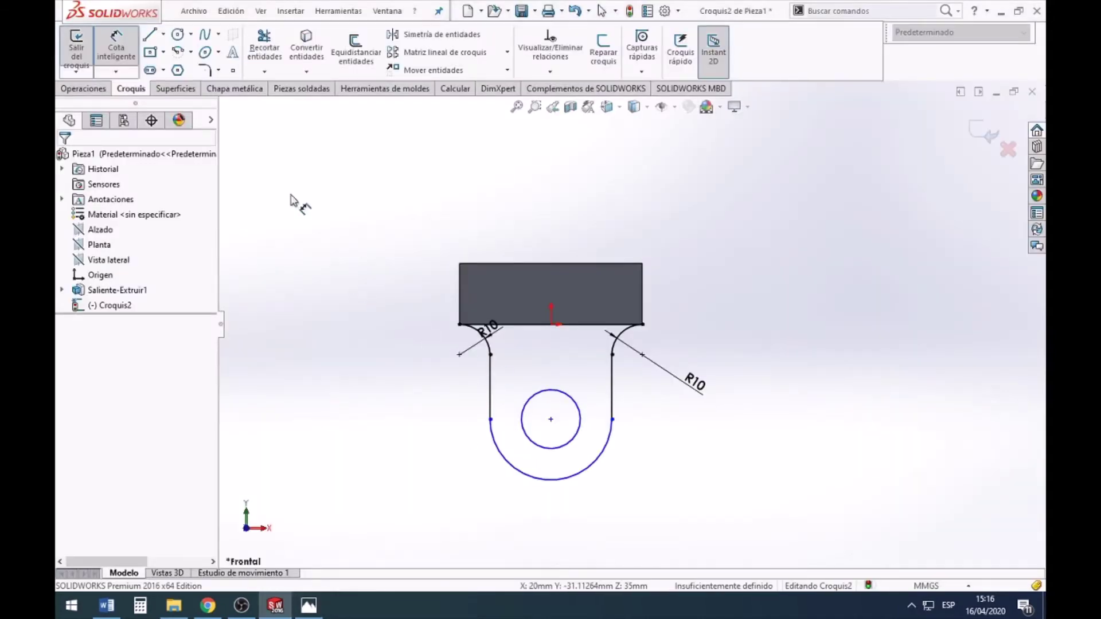
{"action": "left_click", "coordinate": [579, 421]}
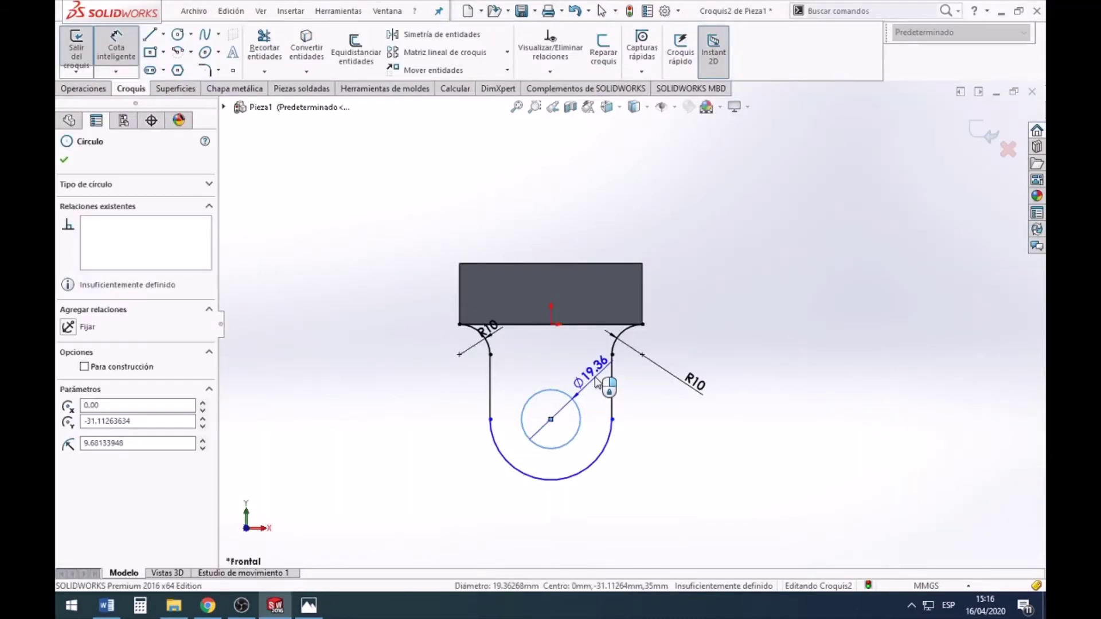
{"action": "left_click", "coordinate": [599, 381]}
{"action": "type", "text": "15"}
{"action": "key", "text": "Return"}
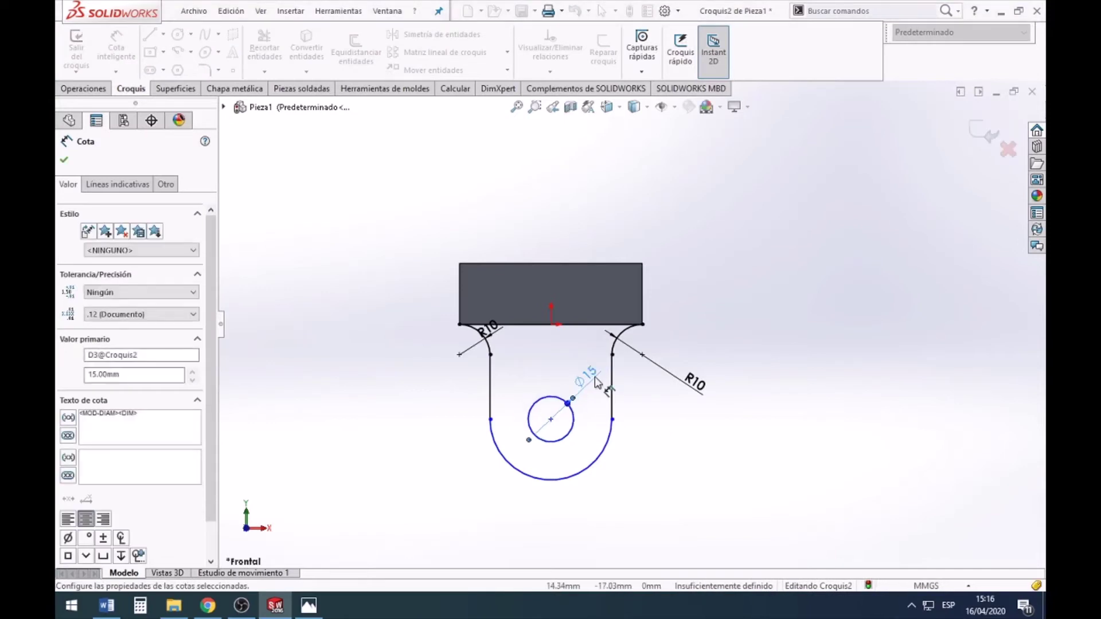
{"action": "key", "text": "Escape"}
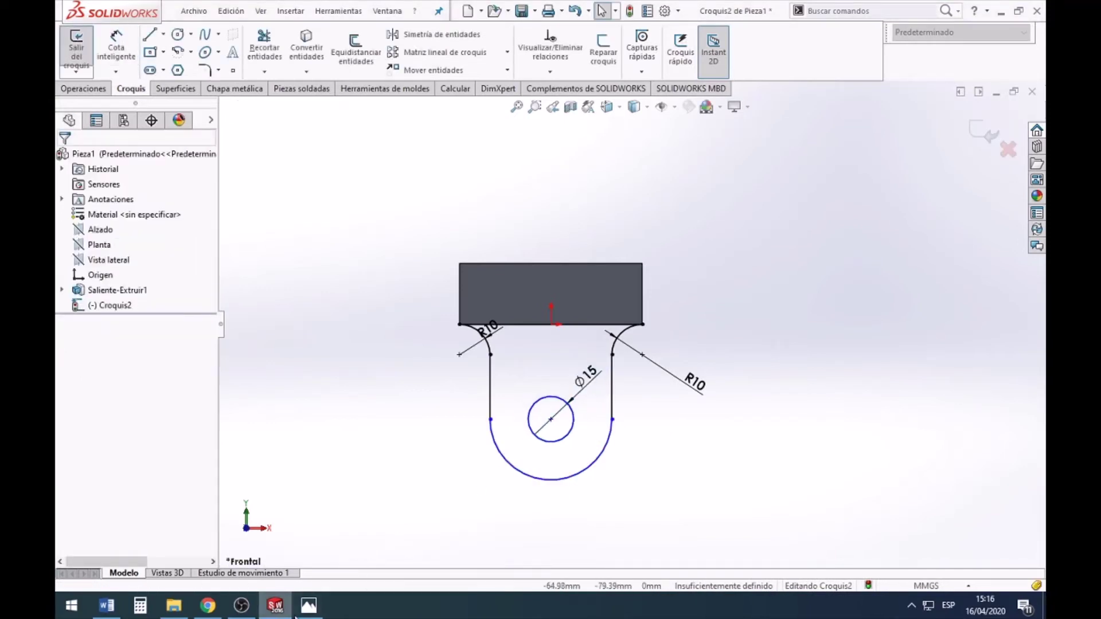
{"action": "left_click", "coordinate": [309, 605]}
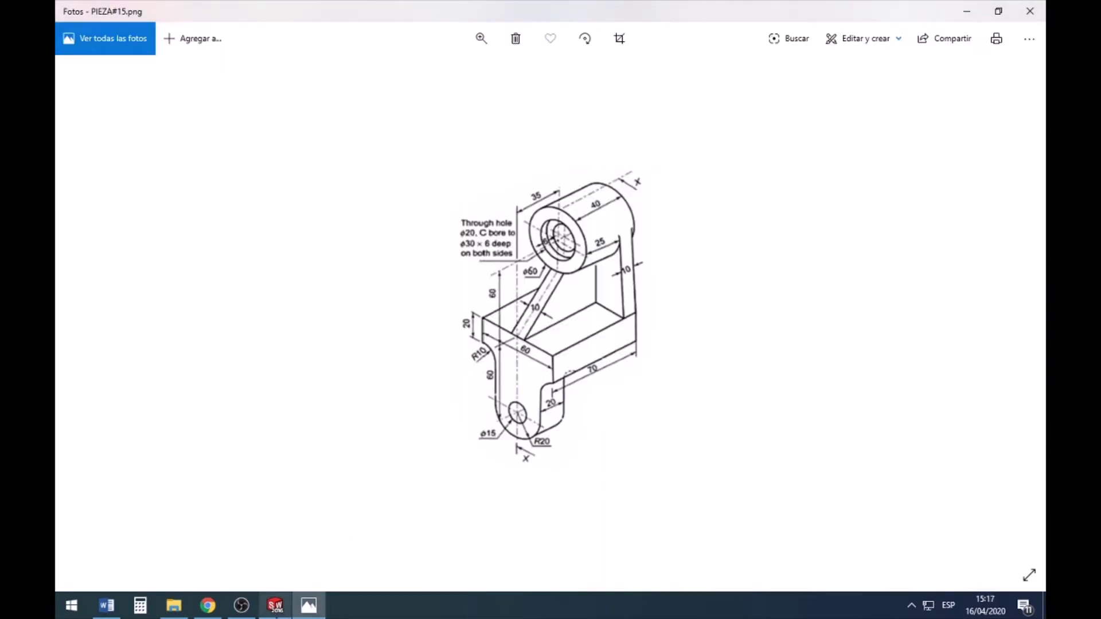
Step: Move the Ø15 hole circle's centre lower in the lug, then view the PIEZA#15 drawing
{"action": "left_click", "coordinate": [276, 605]}
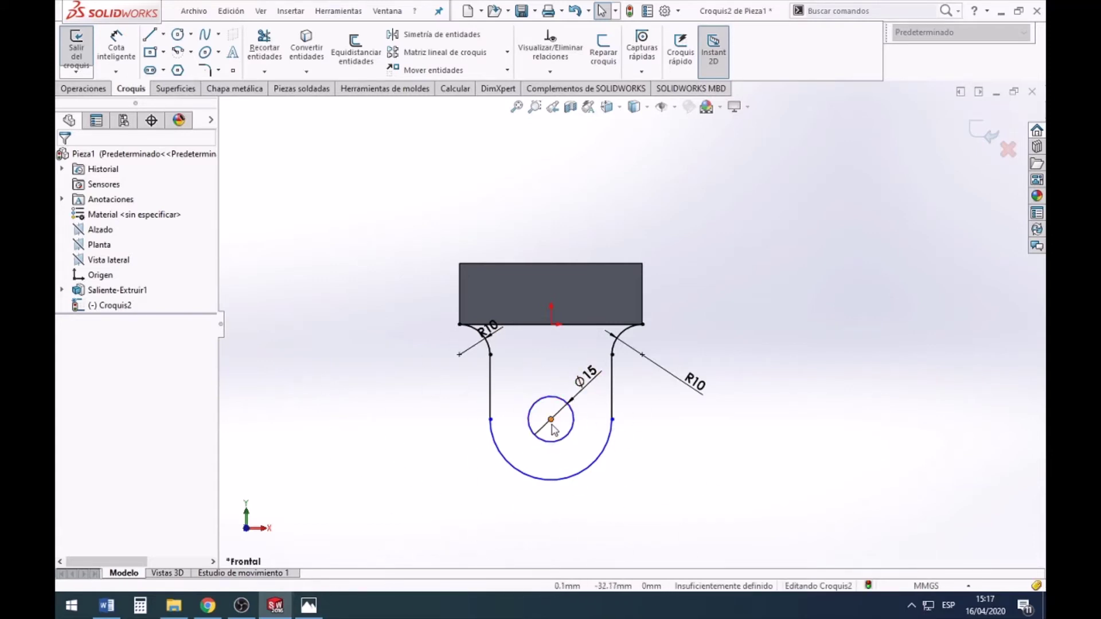
{"action": "mouse_move", "coordinate": [551, 424]}
{"action": "left_mouse_down"}
{"action": "mouse_move", "coordinate": [568, 440]}
{"action": "mouse_move", "coordinate": [549, 457]}
{"action": "left_mouse_up"}
{"action": "left_click", "coordinate": [309, 605]}
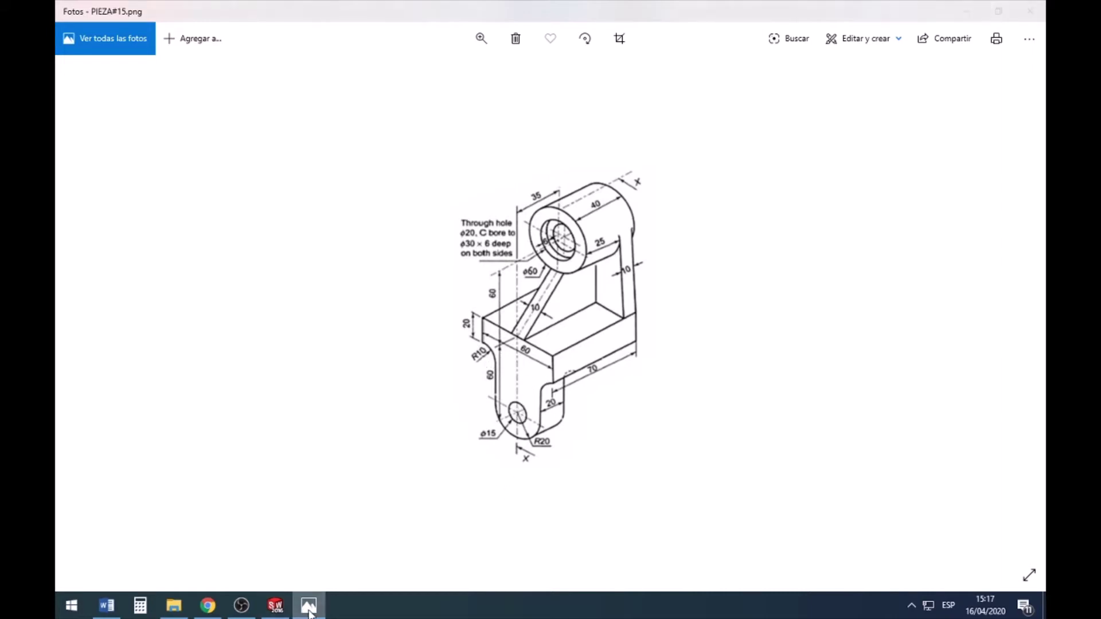
Step: Dimension the hole centre 60 mm vertically from the base's top edge and accept it
{"action": "left_click", "coordinate": [275, 605]}
{"action": "left_click", "coordinate": [116, 49]}
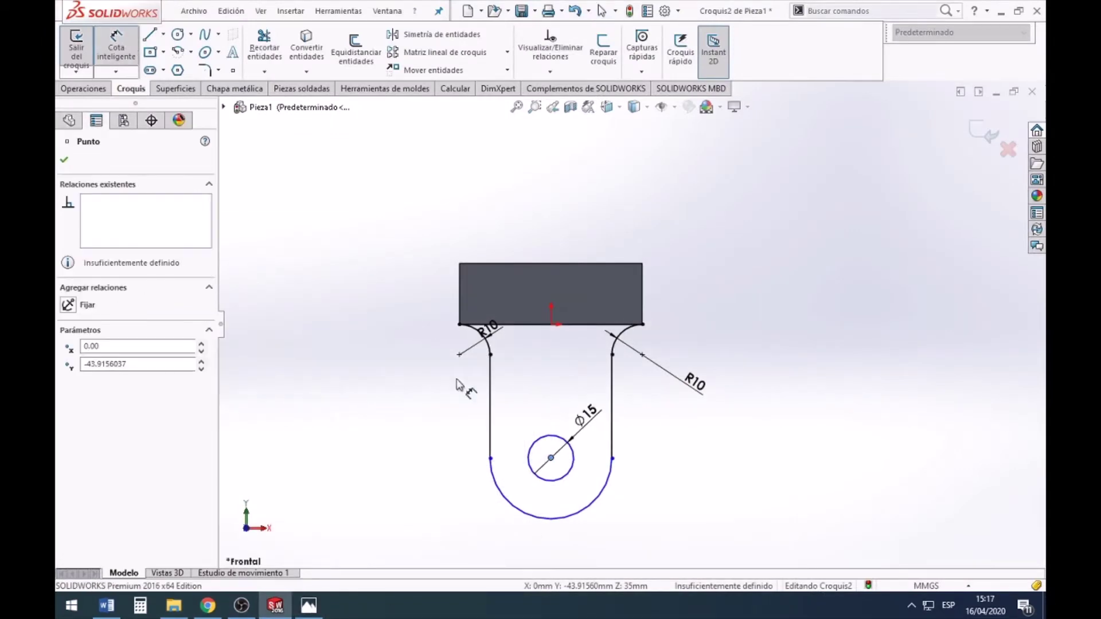
{"action": "left_click", "coordinate": [560, 264]}
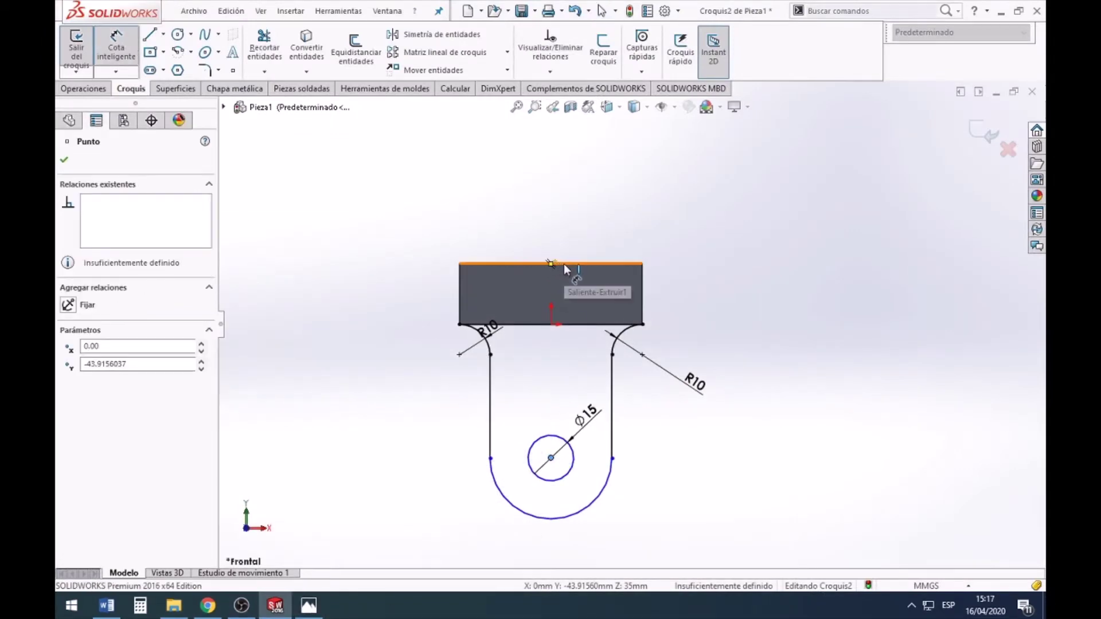
{"action": "left_click", "coordinate": [550, 458]}
{"action": "left_click", "coordinate": [783, 339]}
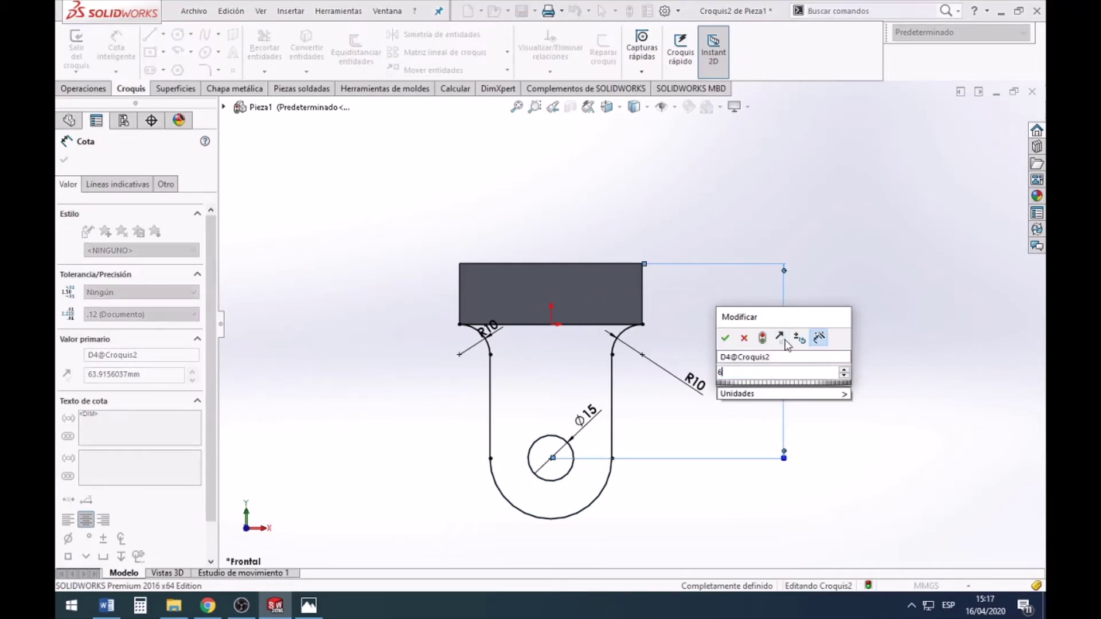
{"action": "type", "text": "60"}
{"action": "key", "text": "Return"}
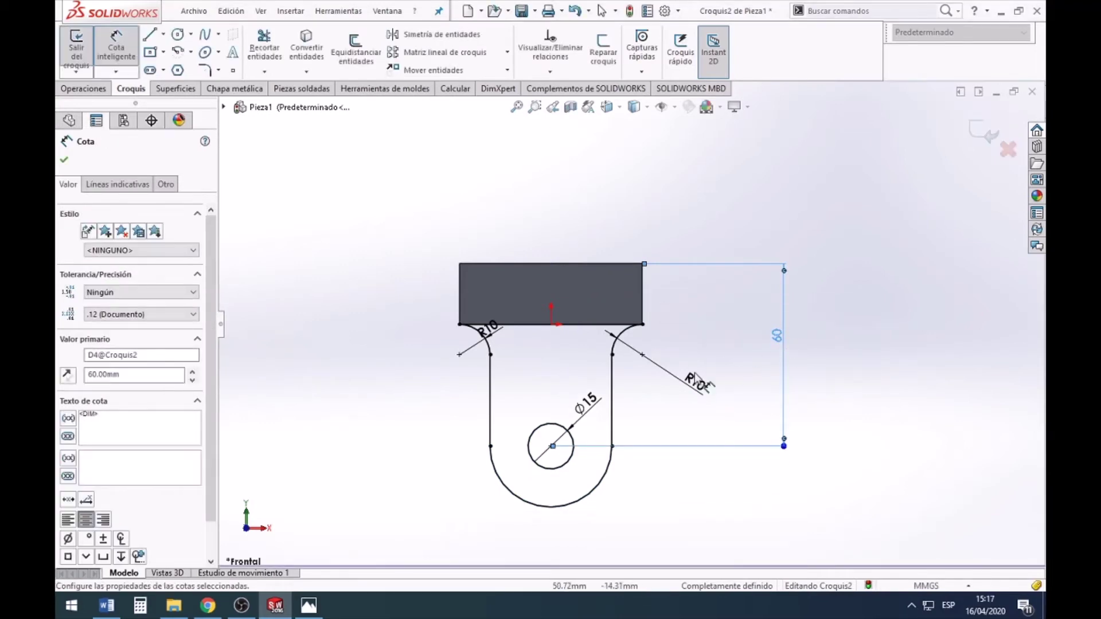
{"action": "left_click", "coordinate": [308, 606]}
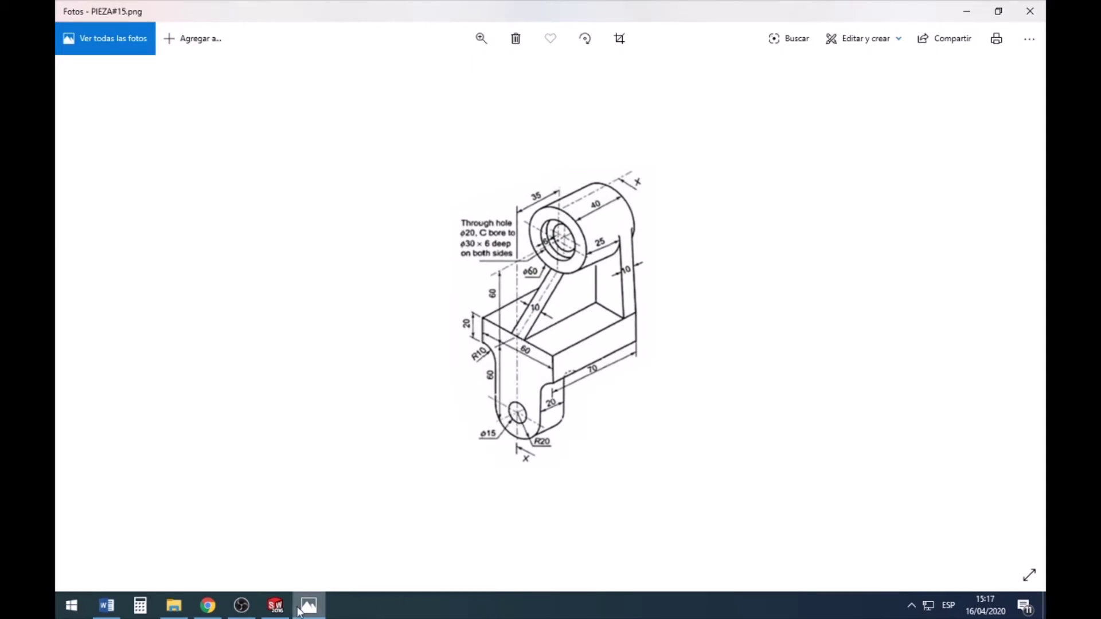
{"action": "left_click", "coordinate": [275, 605]}
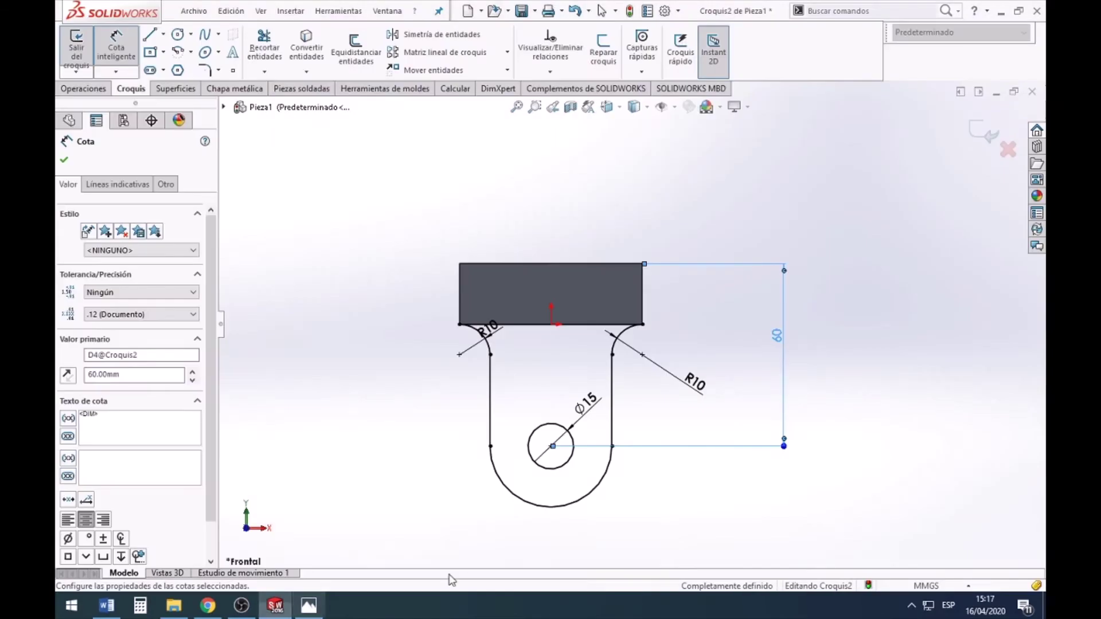
{"action": "left_click", "coordinate": [64, 160]}
{"action": "left_click", "coordinate": [84, 89]}
Step: Extrude the lug profile 20 mm with the direction reversed toward the base
{"action": "left_click", "coordinate": [81, 41]}
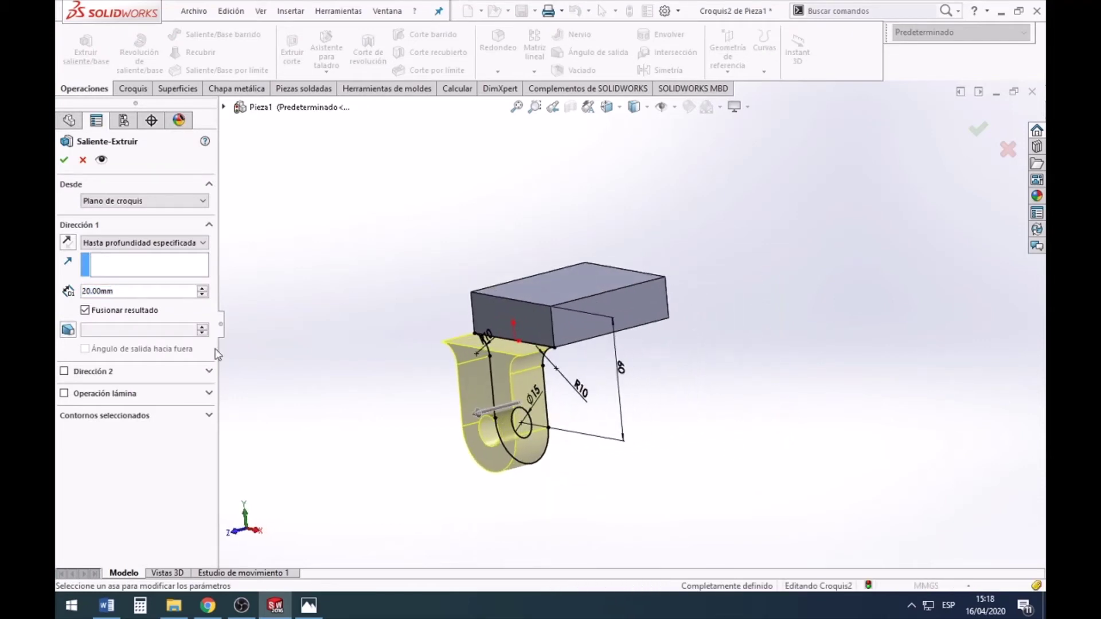
{"action": "left_click", "coordinate": [67, 242]}
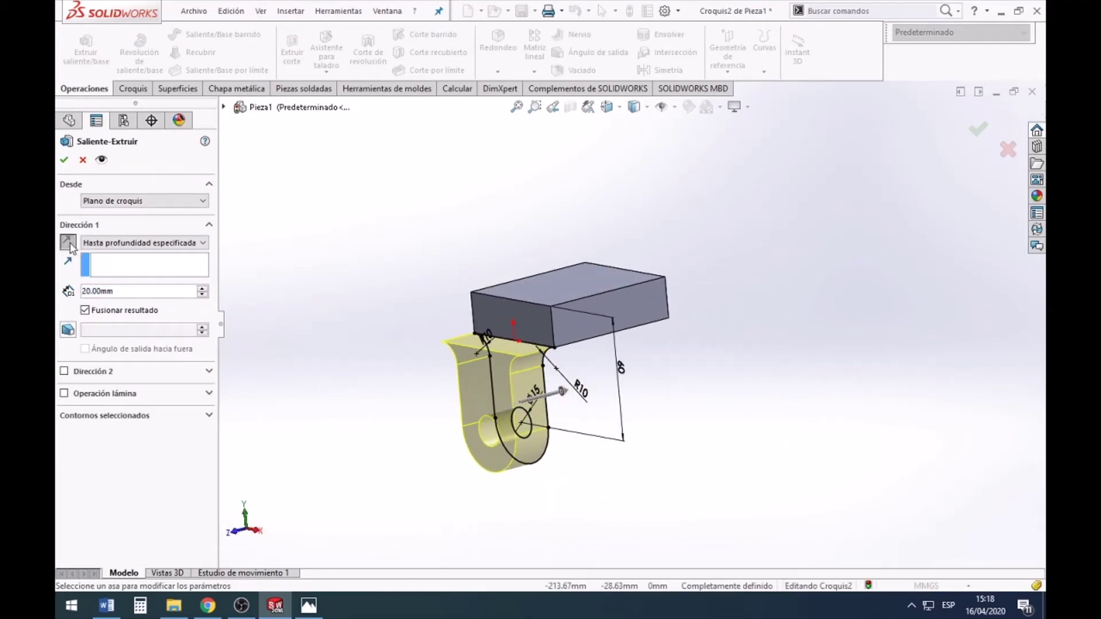
{"action": "left_click", "coordinate": [64, 160]}
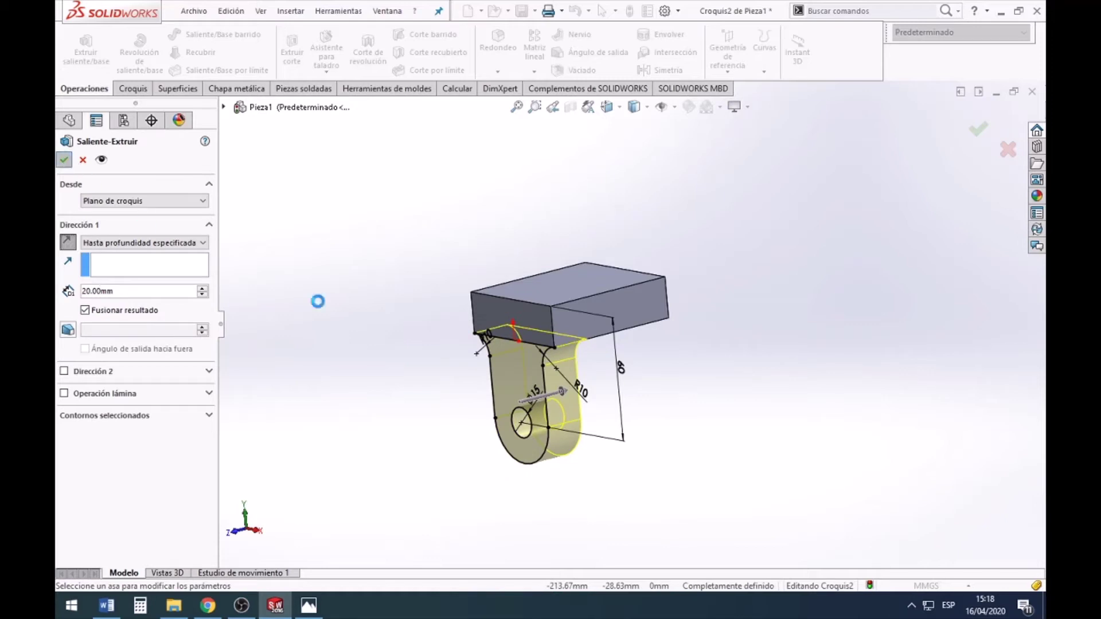
Step: Orbit the part to inspect the lug and hole, comparing with the reference drawing
{"action": "left_click", "coordinate": [714, 399]}
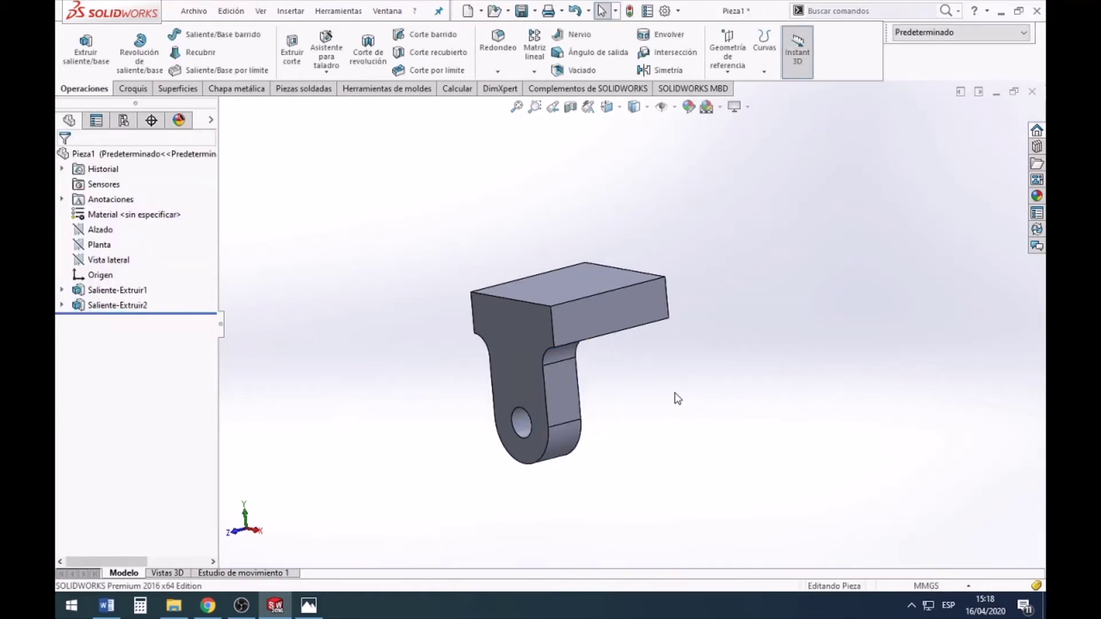
{"action": "middle_click_drag", "start_coordinate": [676, 396], "coordinate": [570, 322]}
{"action": "mouse_move", "coordinate": [688, 393]}
{"action": "middle_mouse_down"}
{"action": "mouse_move", "coordinate": [719, 379]}
{"action": "mouse_move", "coordinate": [730, 405]}
{"action": "middle_mouse_up"}
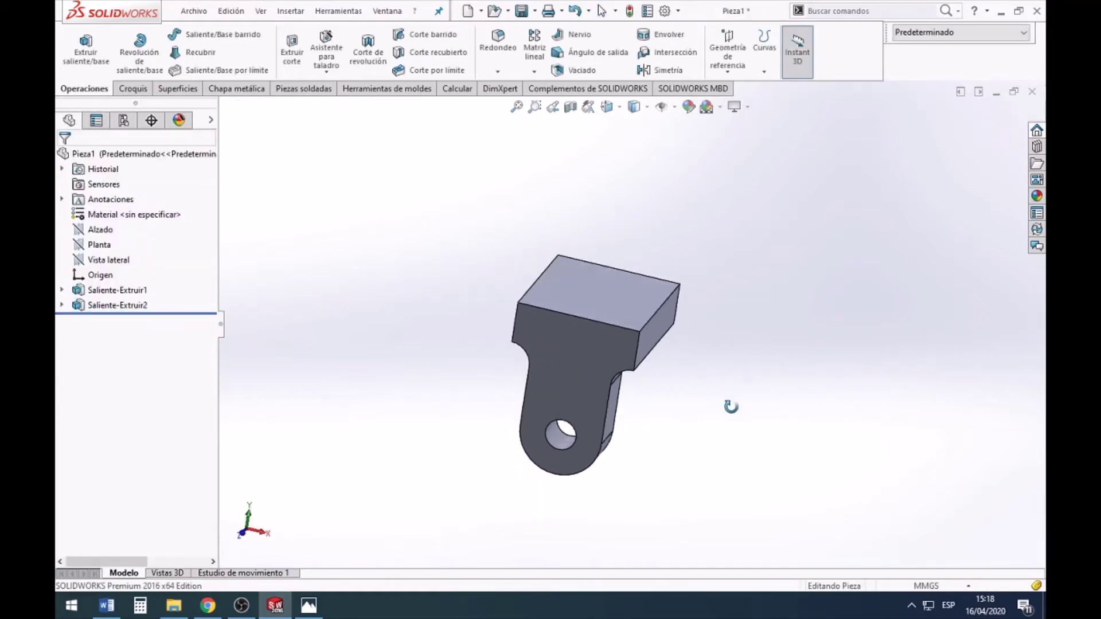
{"action": "left_click", "coordinate": [308, 605]}
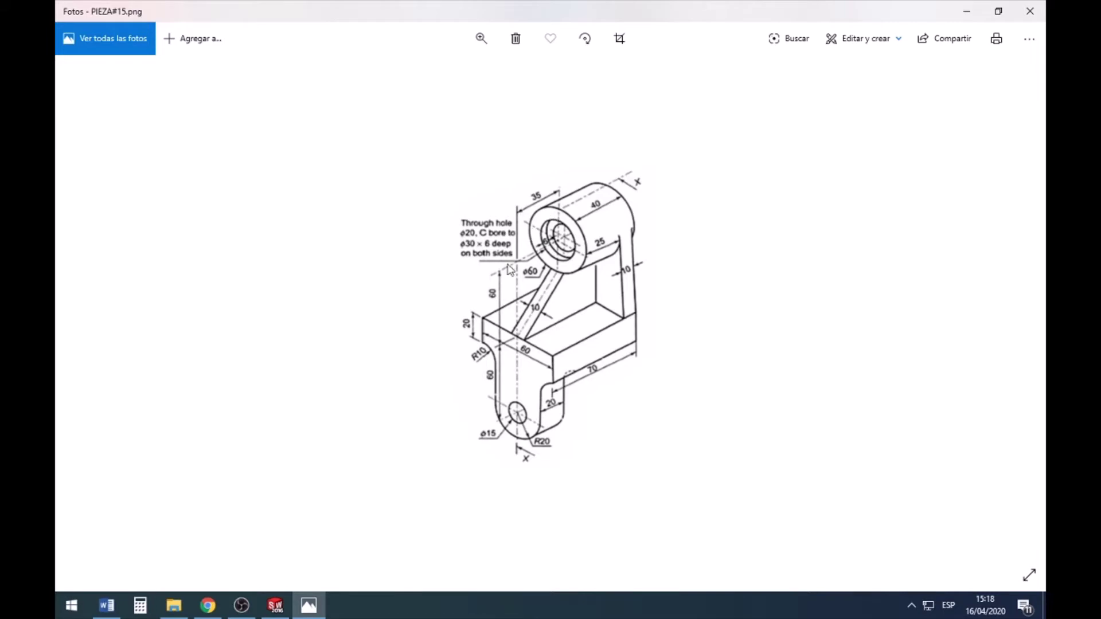
{"action": "left_click", "coordinate": [280, 610]}
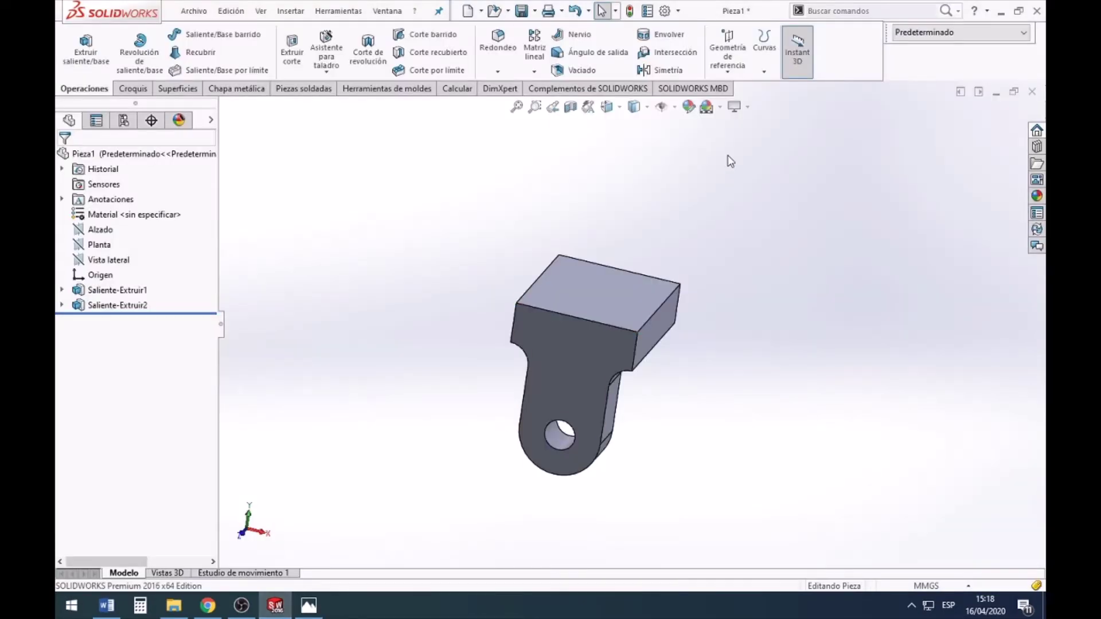
Step: Create reference plane Plano1 offset 35 mm into the part from its front face
{"action": "left_click", "coordinate": [734, 64]}
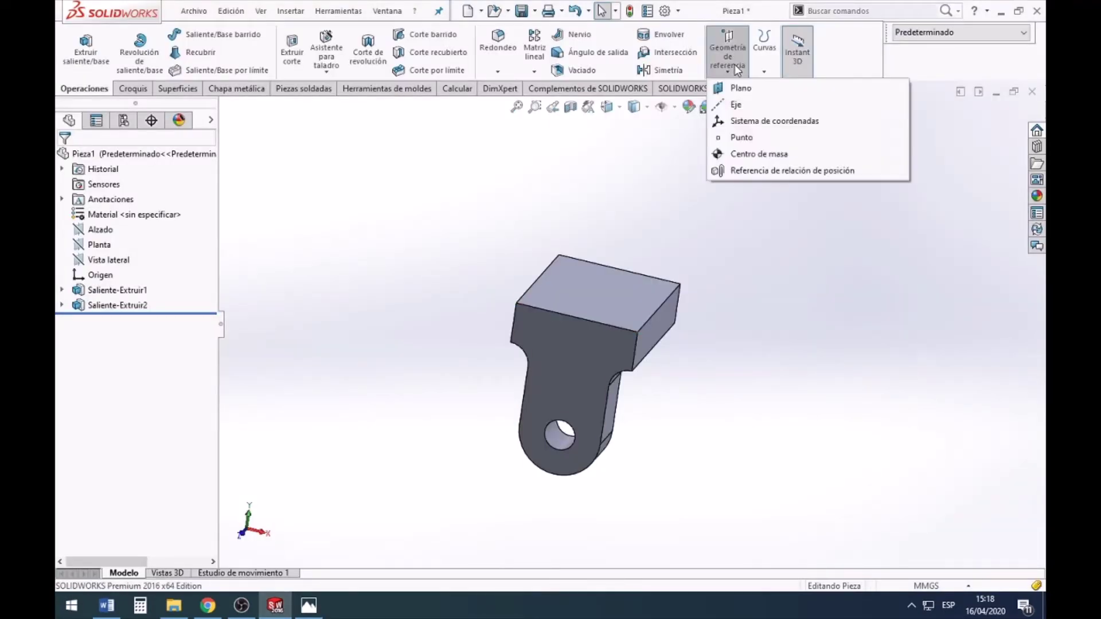
{"action": "left_click", "coordinate": [672, 322]}
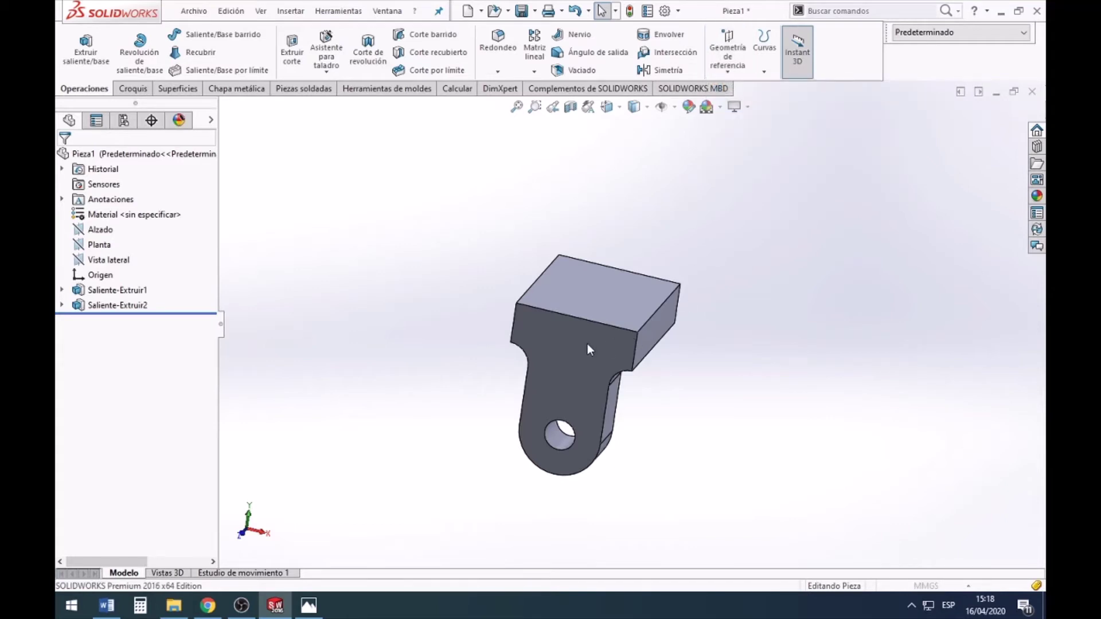
{"action": "left_click", "coordinate": [755, 66]}
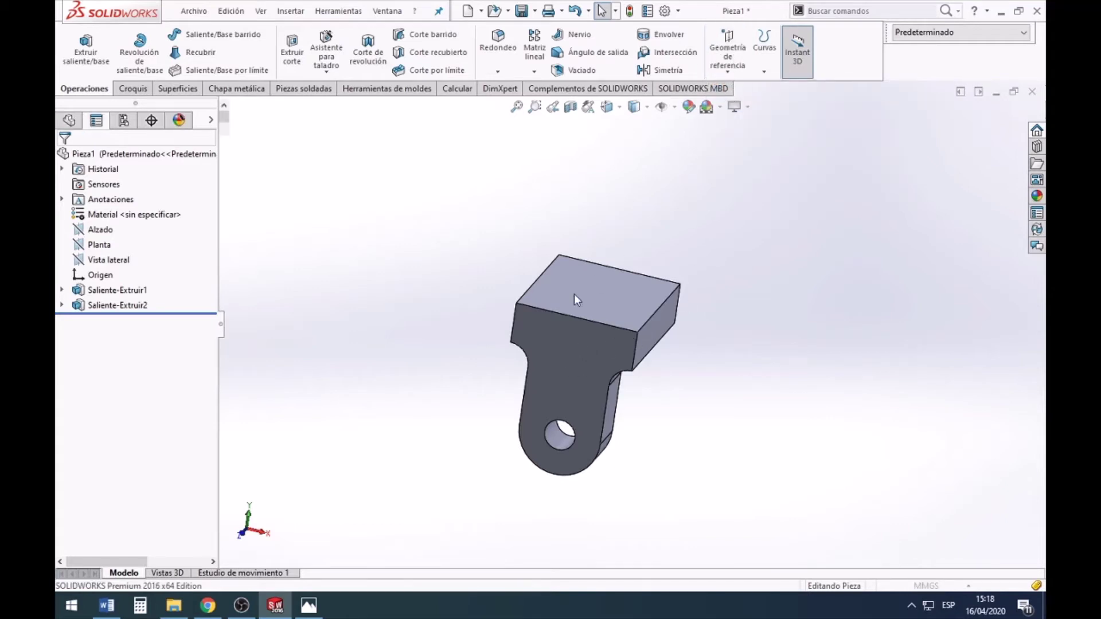
{"action": "left_click", "coordinate": [739, 49]}
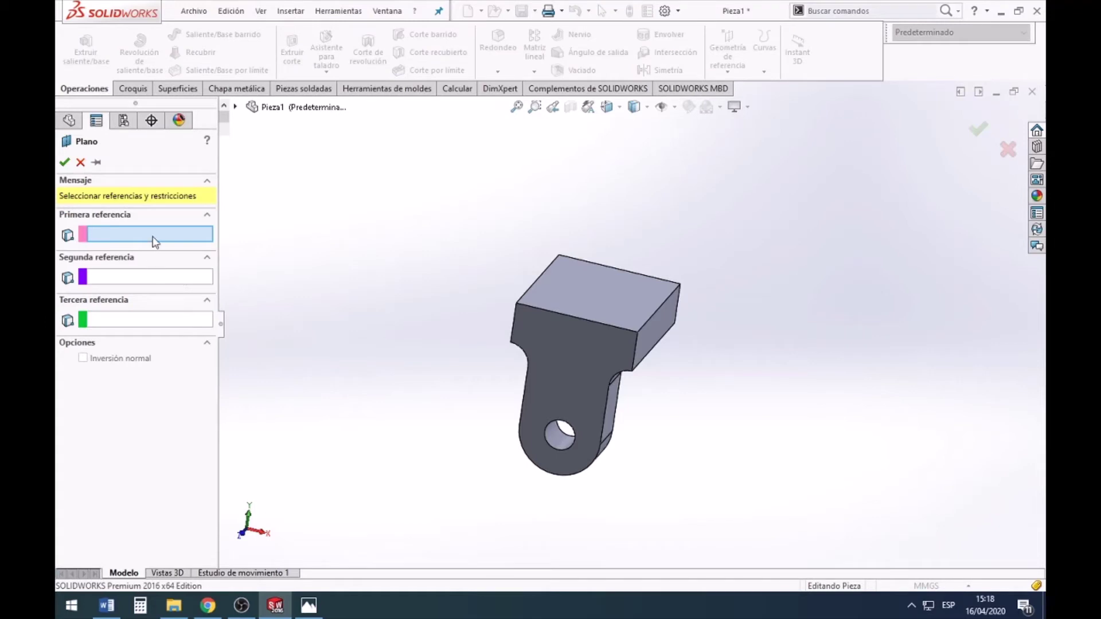
{"action": "left_click", "coordinate": [569, 349]}
{"action": "mouse_move", "coordinate": [769, 424]}
{"action": "middle_mouse_down"}
{"action": "mouse_move", "coordinate": [700, 418]}
{"action": "mouse_move", "coordinate": [685, 439]}
{"action": "middle_mouse_up"}
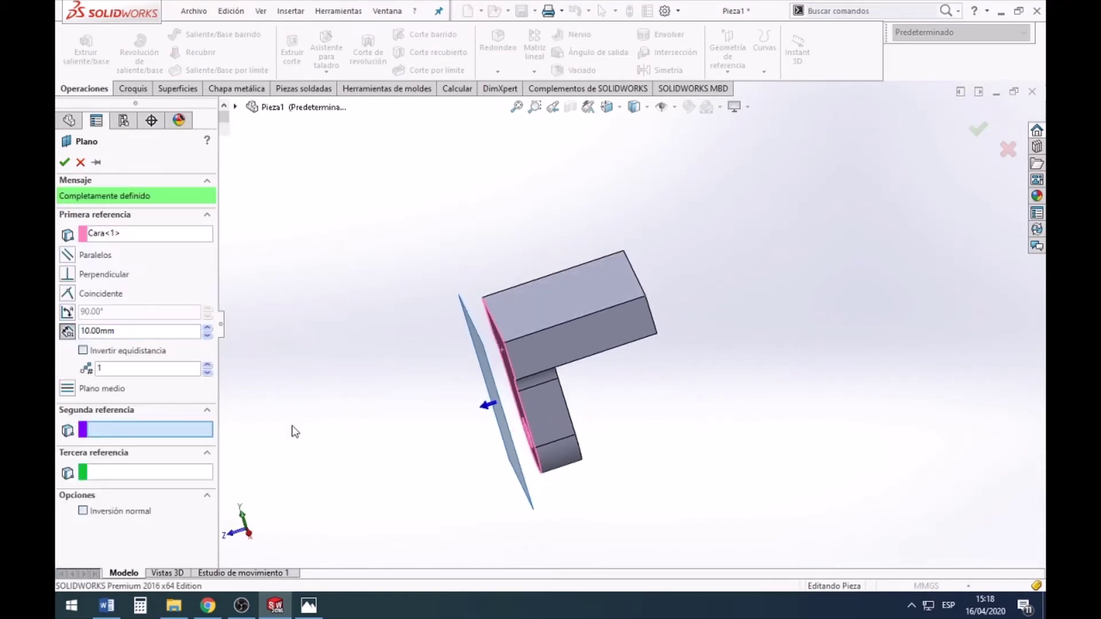
{"action": "left_click", "coordinate": [83, 351]}
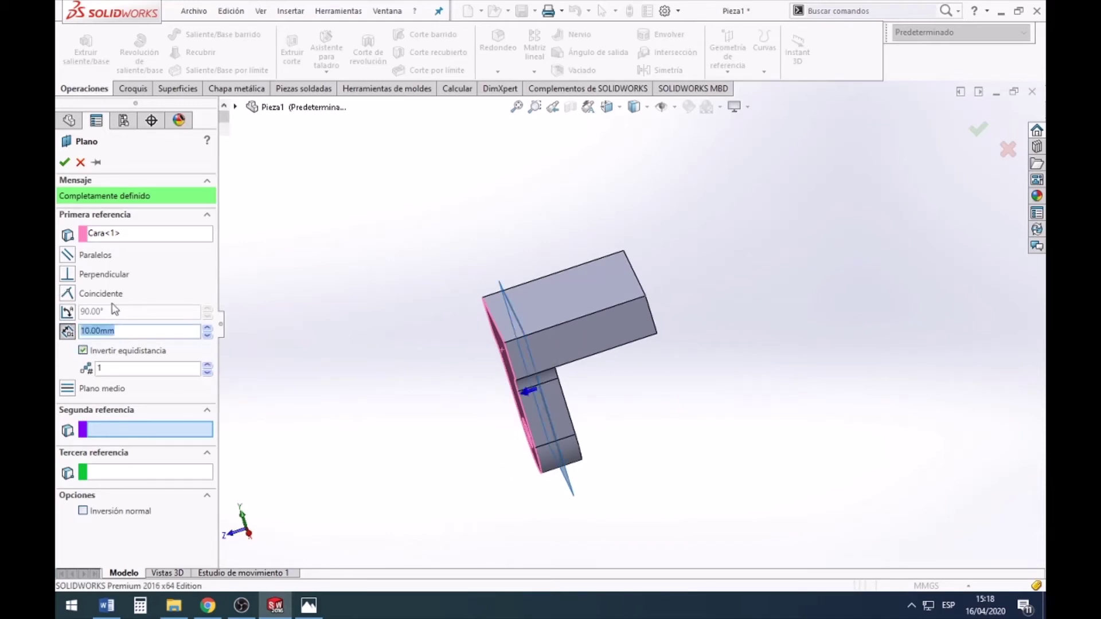
{"action": "key", "text": "BackSpace"}
{"action": "type", "text": "35"}
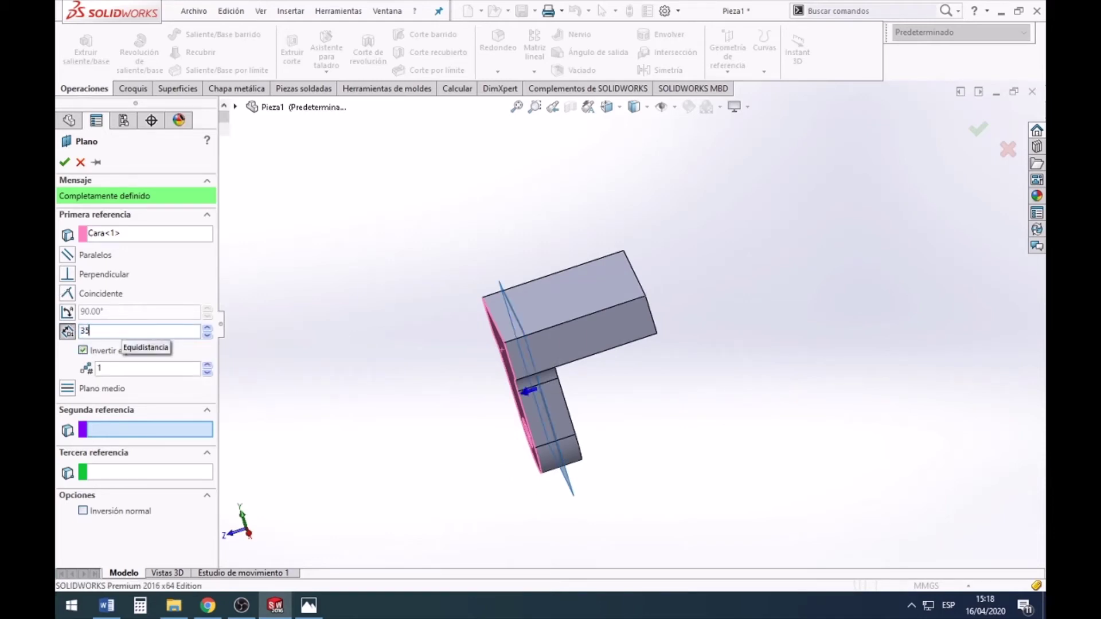
{"action": "key", "text": "Return"}
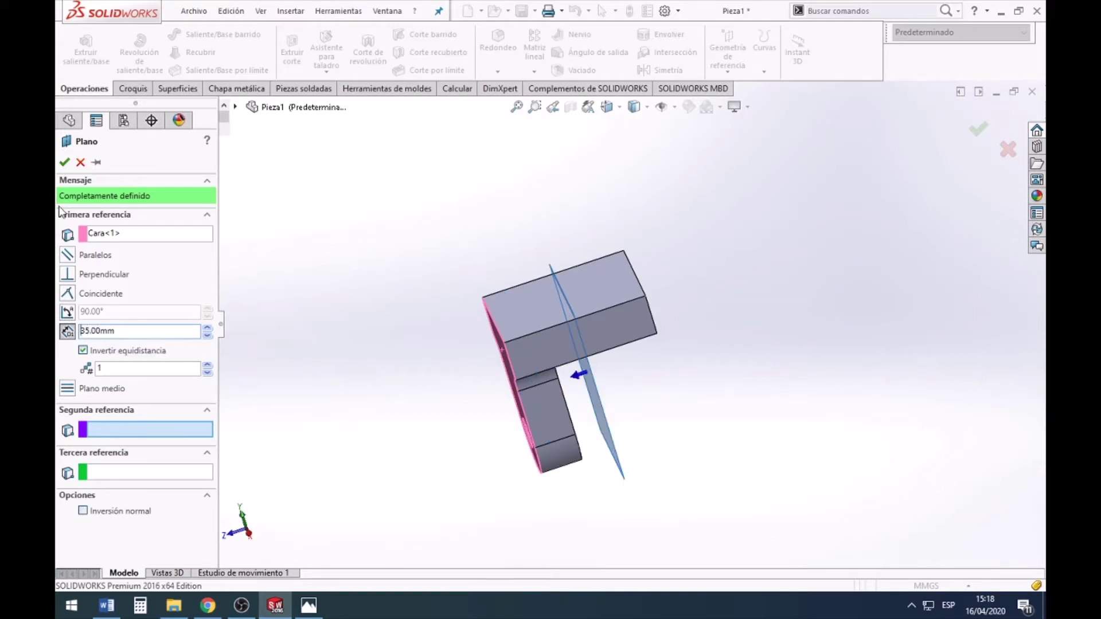
{"action": "left_click", "coordinate": [65, 162]}
Step: Enlarge Plano1 by dragging its handles and start a new sketch on it
{"action": "middle_click_drag", "start_coordinate": [693, 433], "coordinate": [752, 386]}
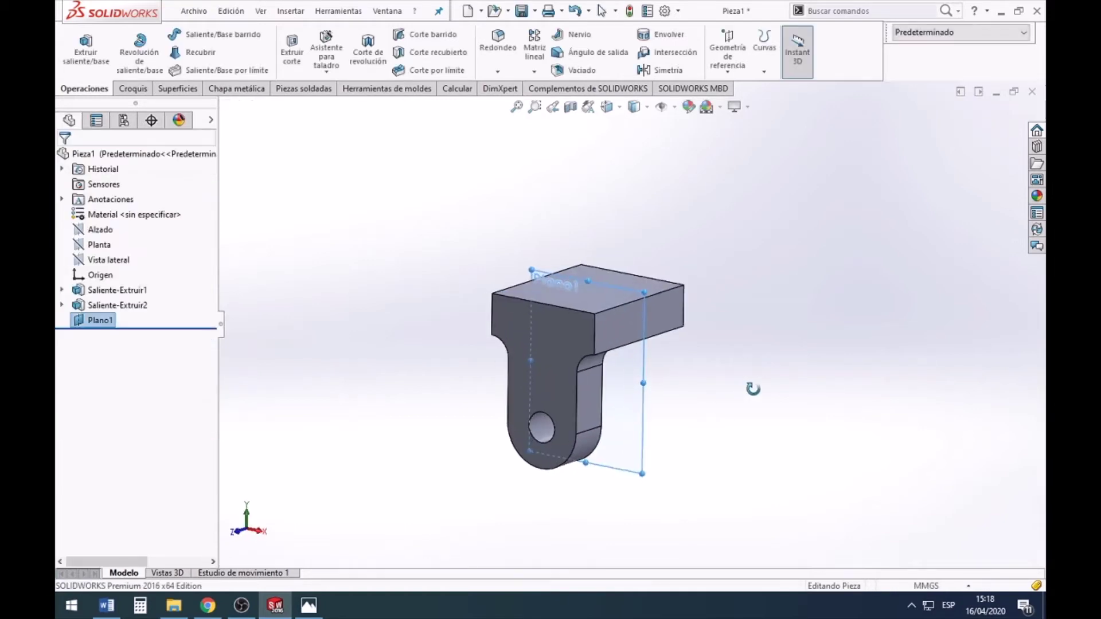
{"action": "left_click_drag", "start_coordinate": [528, 269], "coordinate": [437, 164]}
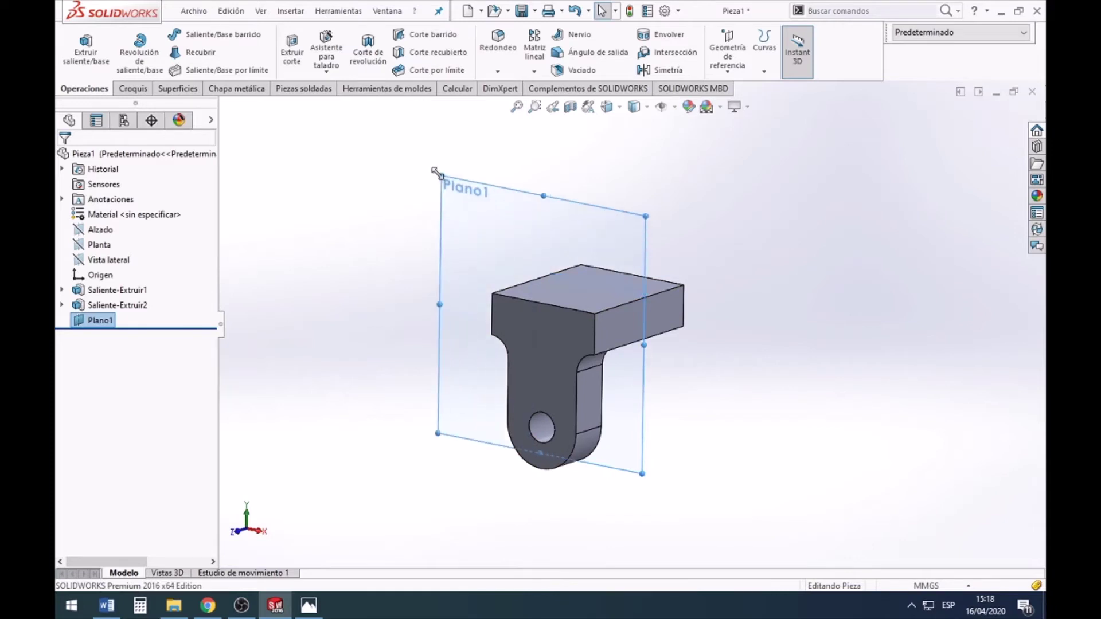
{"action": "left_click_drag", "start_coordinate": [645, 204], "coordinate": [762, 180]}
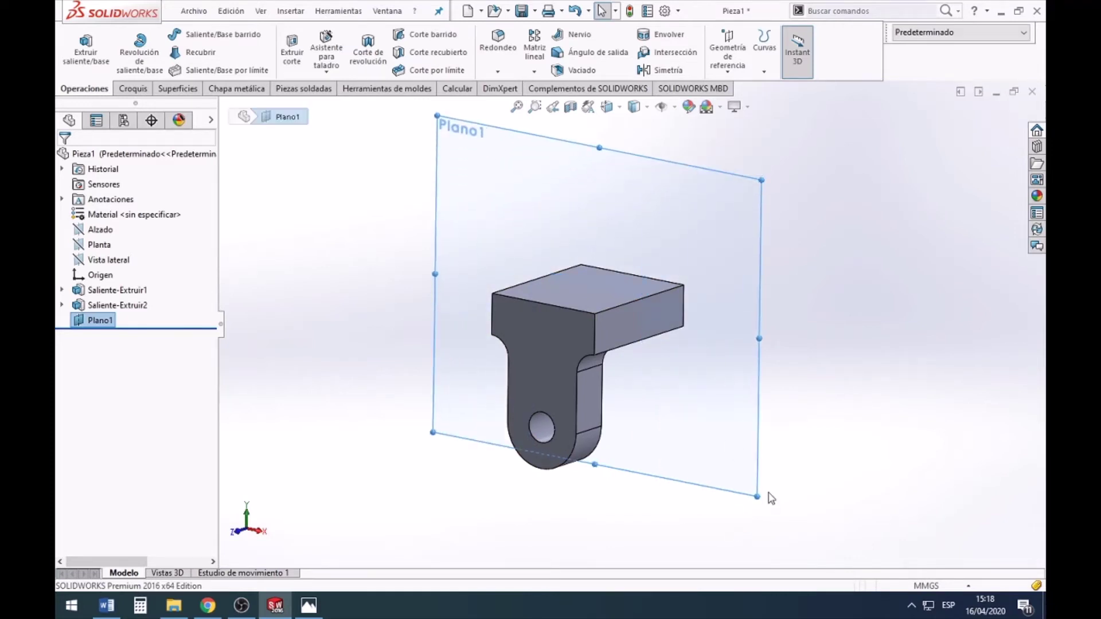
{"action": "left_click_drag", "start_coordinate": [758, 496], "coordinate": [745, 549]}
{"action": "left_click", "coordinate": [843, 423]}
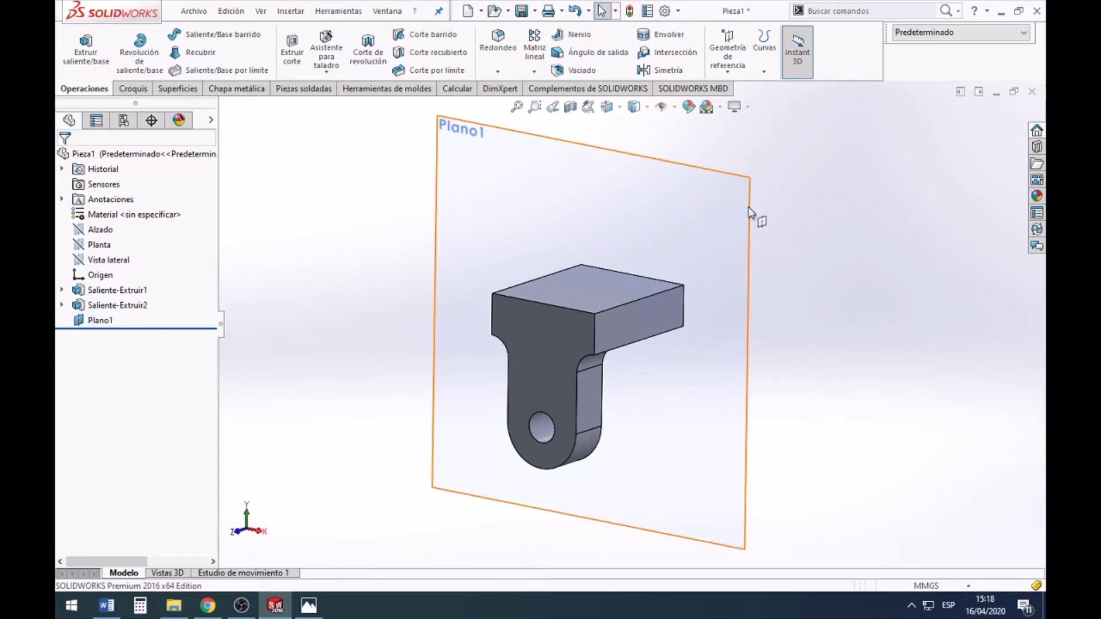
{"action": "right_click", "coordinate": [748, 207]}
{"action": "left_click", "coordinate": [772, 192]}
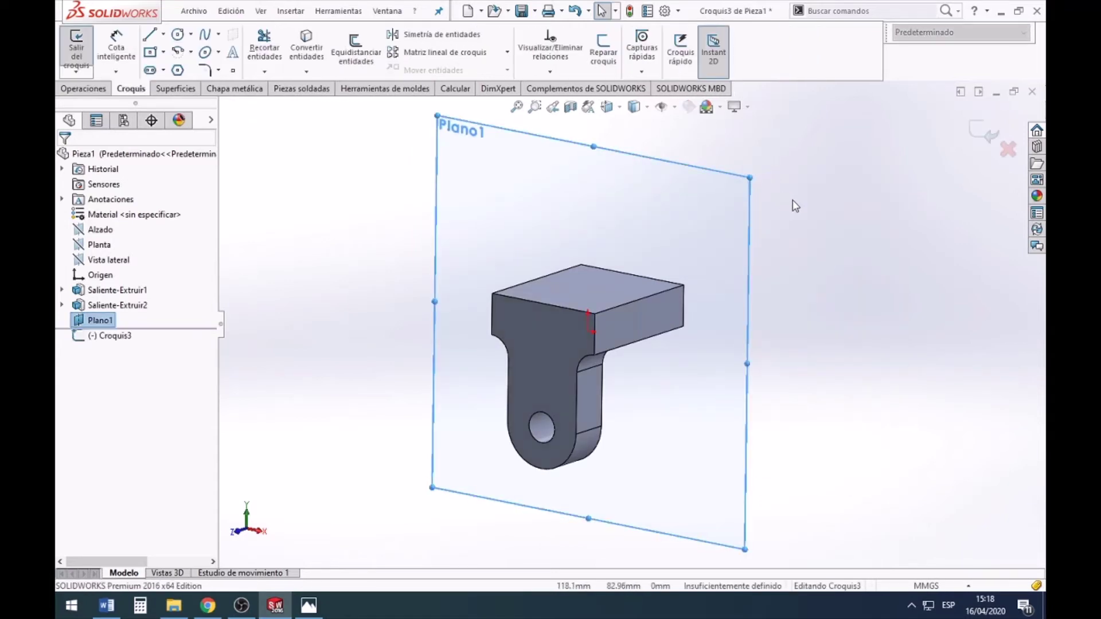
Step: View Plano1 normal-to and adjust the zoom
{"action": "left_click", "coordinate": [607, 106]}
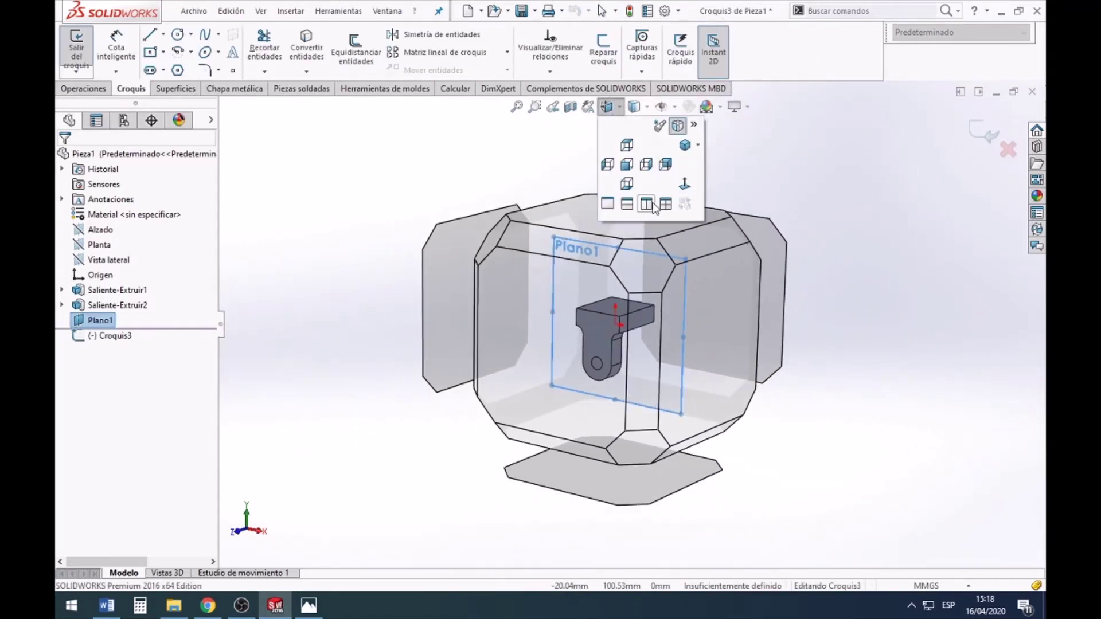
{"action": "left_click", "coordinate": [627, 165]}
{"action": "scroll", "coordinate": [675, 239], "scroll_direction": "down", "scroll_amount": 1}
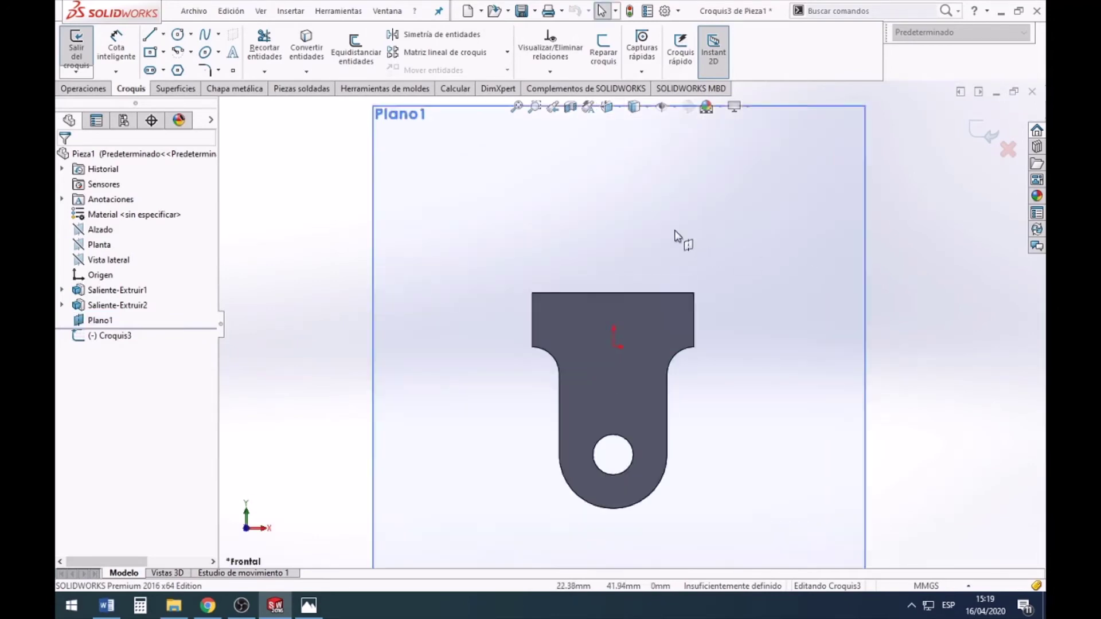
{"action": "scroll", "coordinate": [683, 283], "scroll_direction": "down", "scroll_amount": 3}
{"action": "scroll", "coordinate": [676, 253], "scroll_direction": "up", "scroll_amount": 3}
{"action": "scroll", "coordinate": [643, 274], "scroll_direction": "up", "scroll_amount": 3}
{"action": "scroll", "coordinate": [642, 273], "scroll_direction": "down", "scroll_amount": 3}
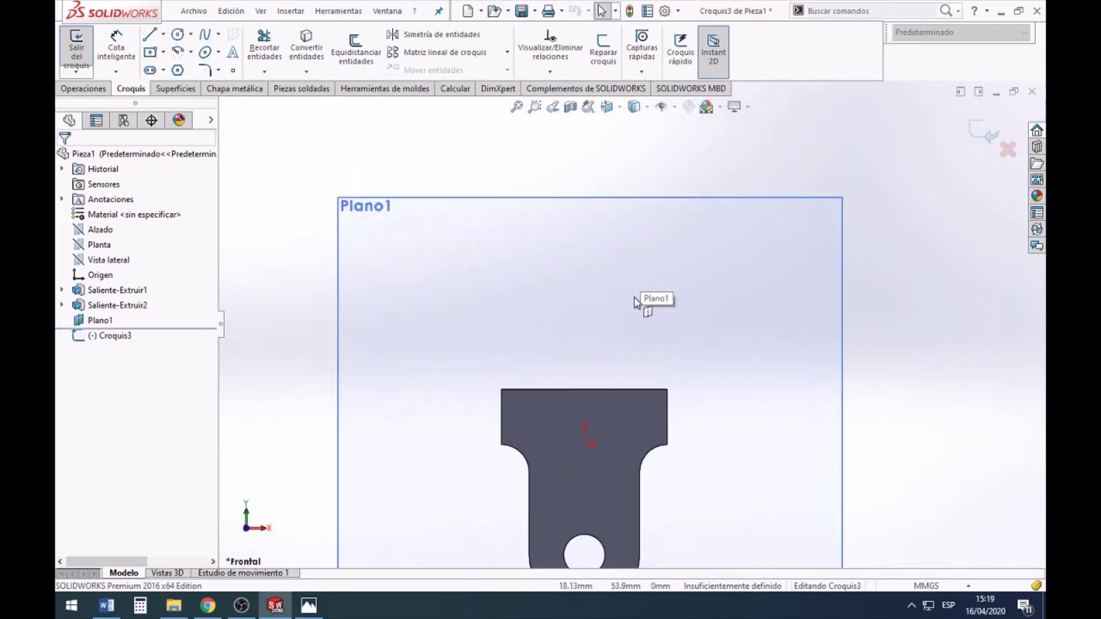
Step: Draw a circle centred above the part's origin, then view the PIEZA#15 drawing
{"action": "left_click", "coordinate": [177, 34]}
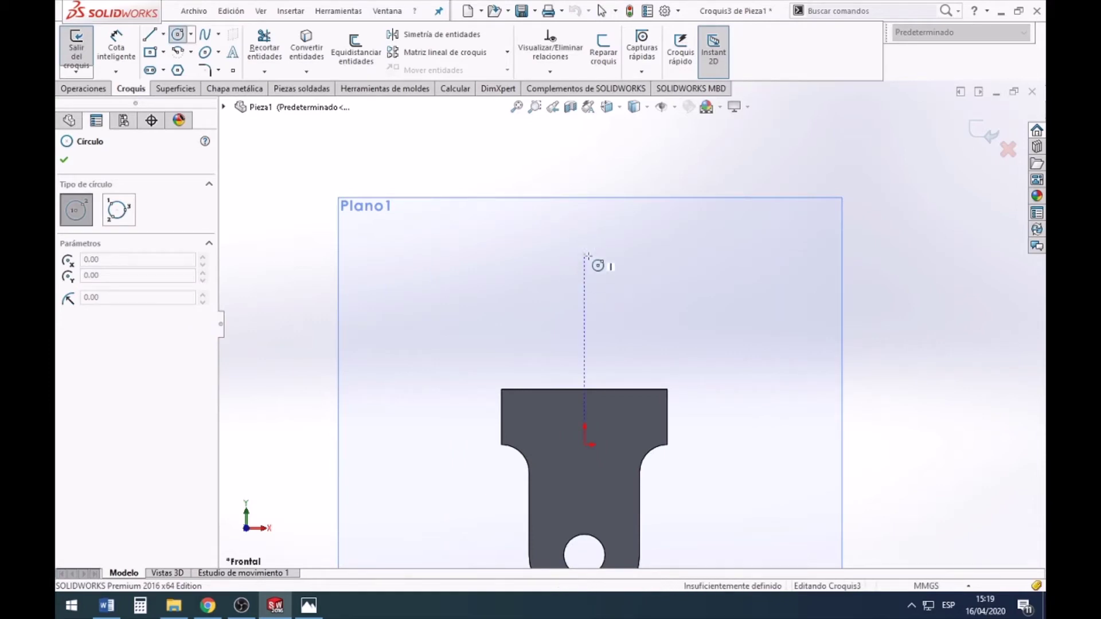
{"action": "left_click", "coordinate": [585, 241]}
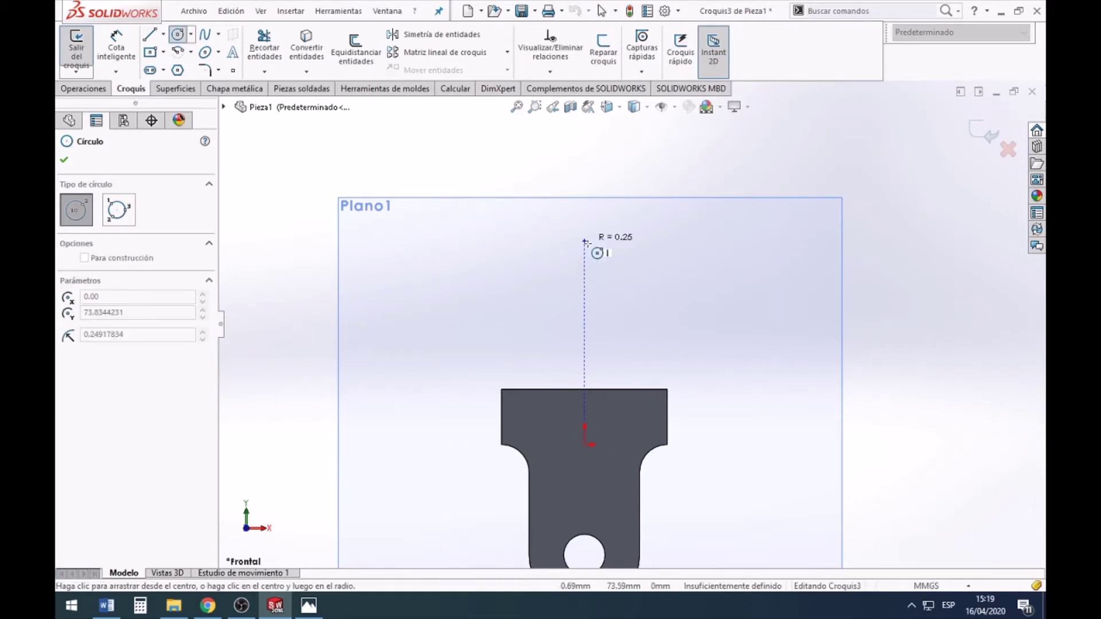
{"action": "left_click", "coordinate": [622, 298]}
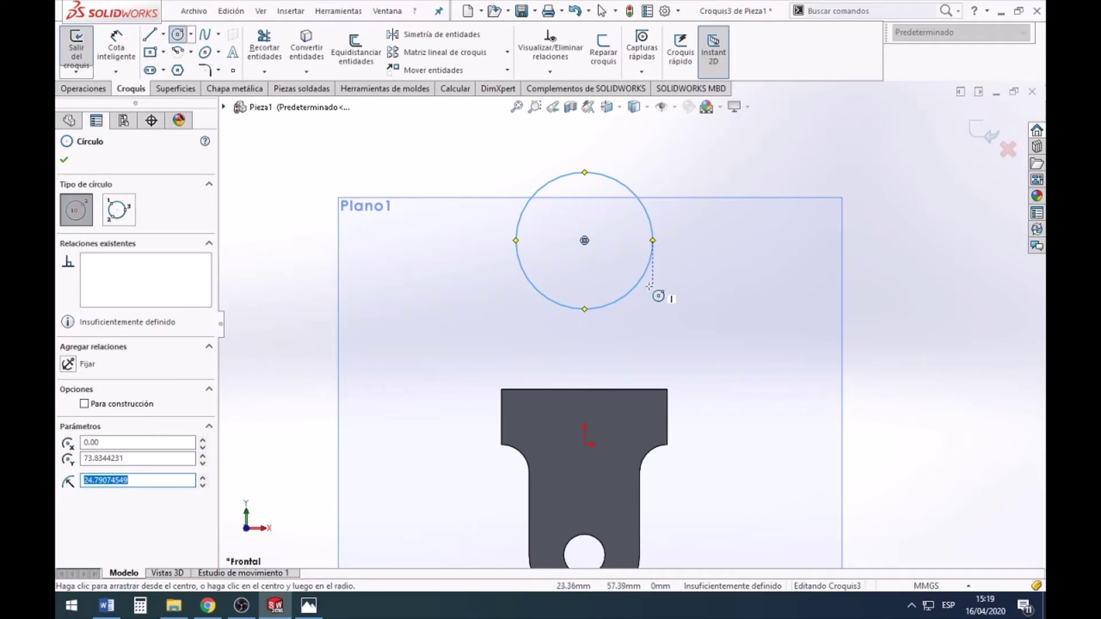
{"action": "key", "text": "Escape"}
{"action": "left_click", "coordinate": [317, 610]}
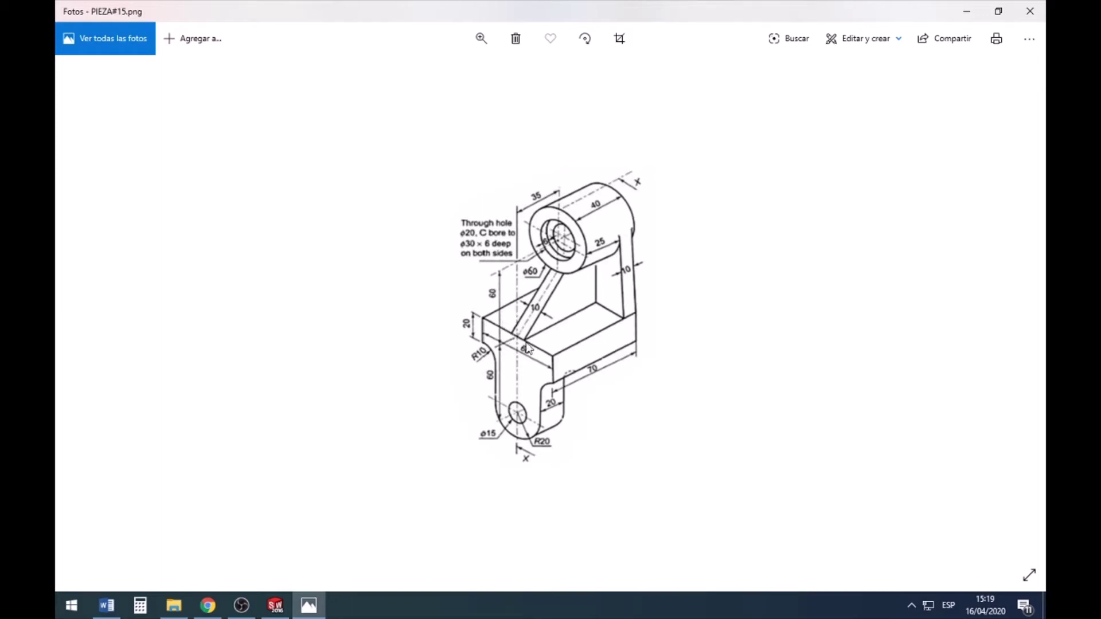
Step: Dimension the circle centre 60 mm above the base's top edge and its diameter Ø60
{"action": "left_click", "coordinate": [281, 603]}
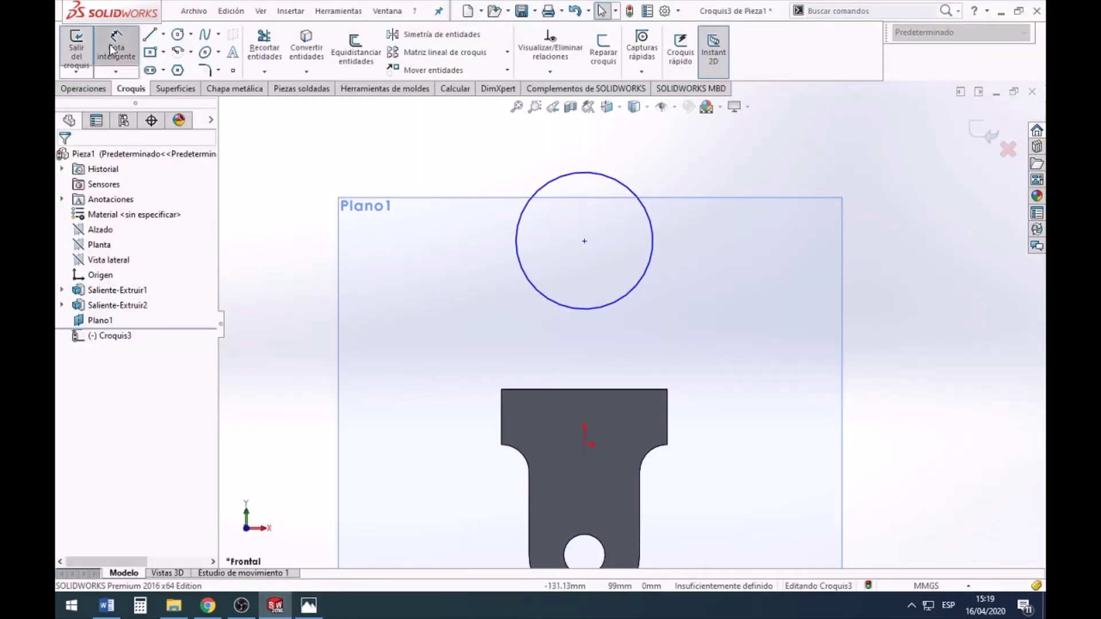
{"action": "left_click", "coordinate": [633, 389]}
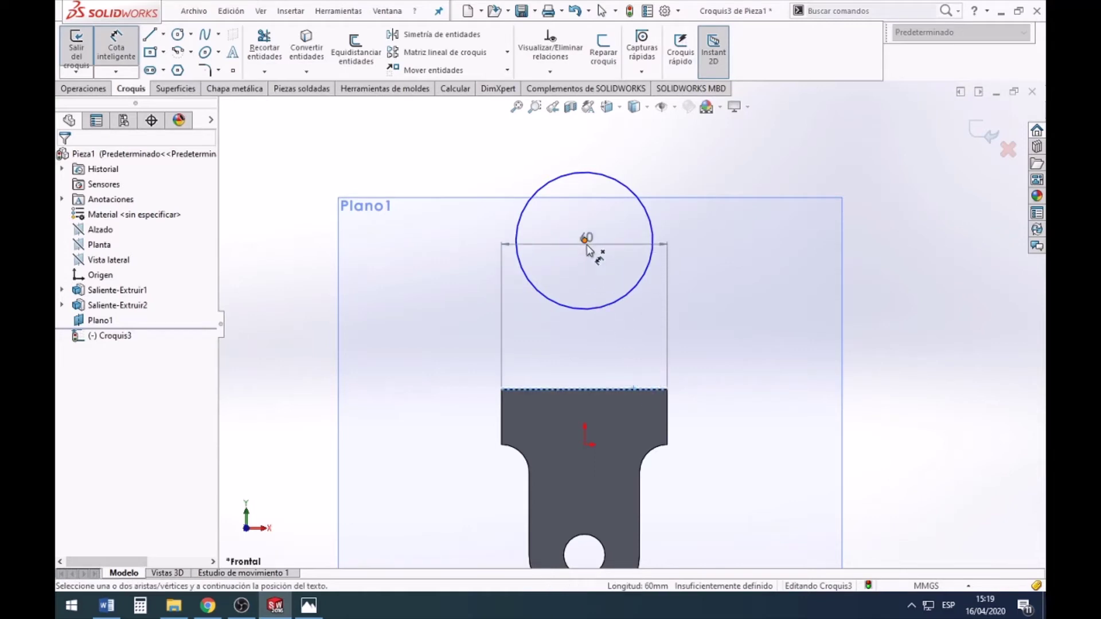
{"action": "left_click", "coordinate": [584, 240]}
{"action": "left_click", "coordinate": [802, 302]}
{"action": "type", "text": "6"}
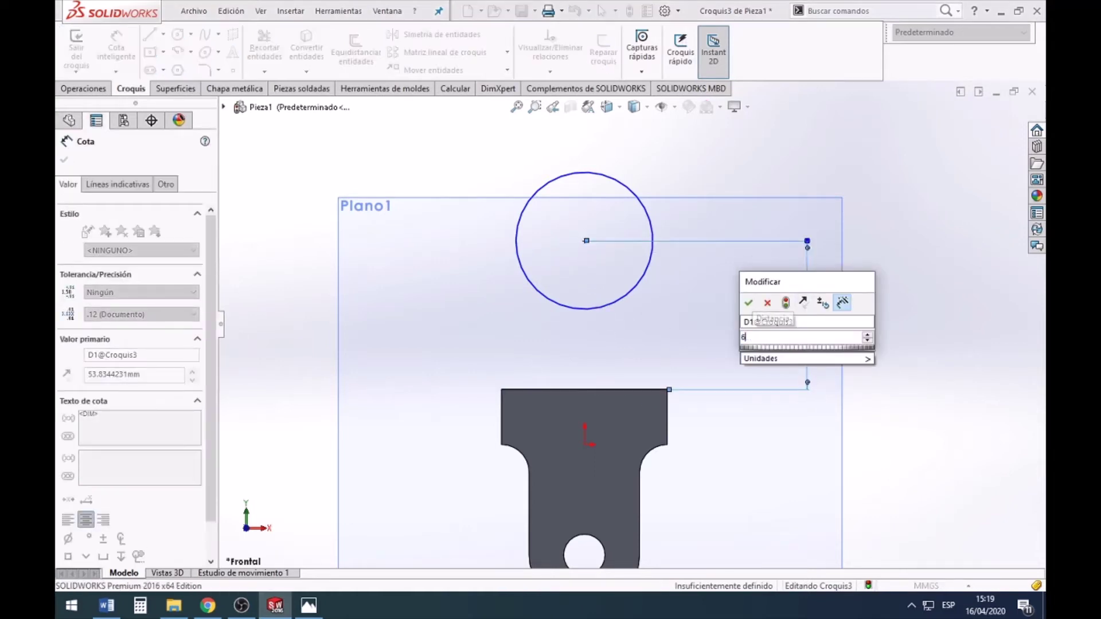
{"action": "type", "text": "0"}
{"action": "key", "text": "Return"}
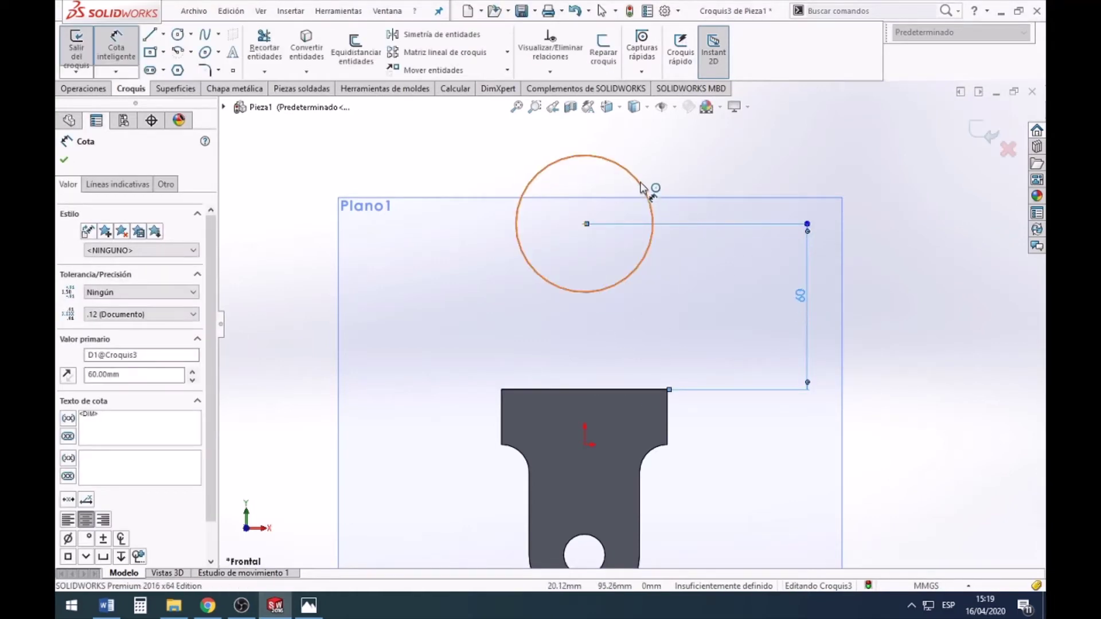
{"action": "left_click", "coordinate": [642, 183]}
{"action": "left_click", "coordinate": [749, 166]}
{"action": "type", "text": "60"}
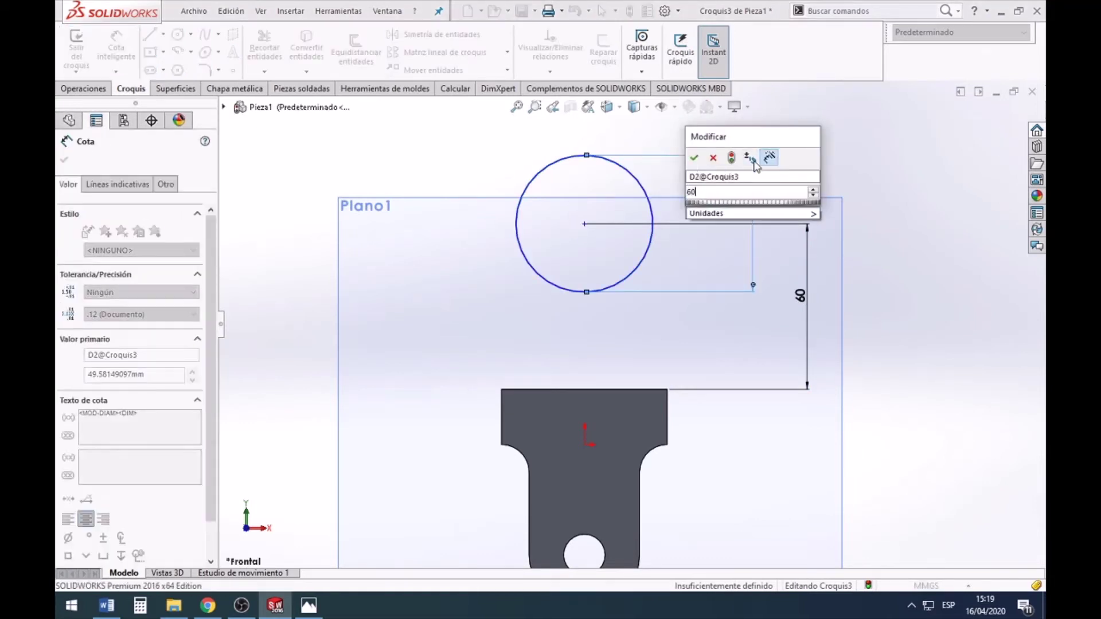
{"action": "key", "text": "Return"}
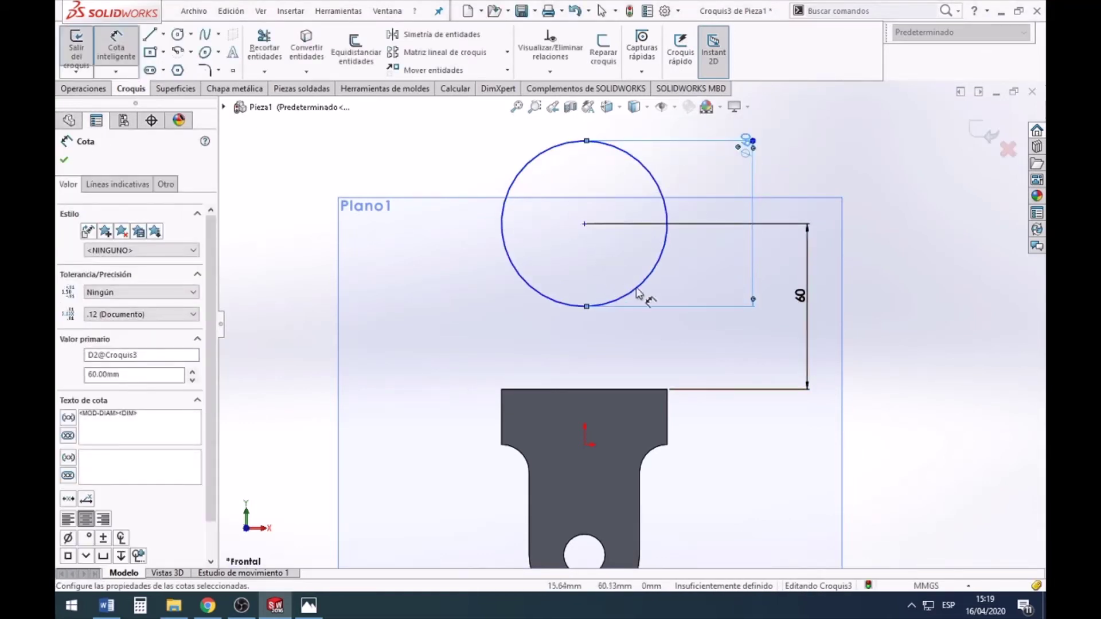
{"action": "left_click", "coordinate": [64, 162]}
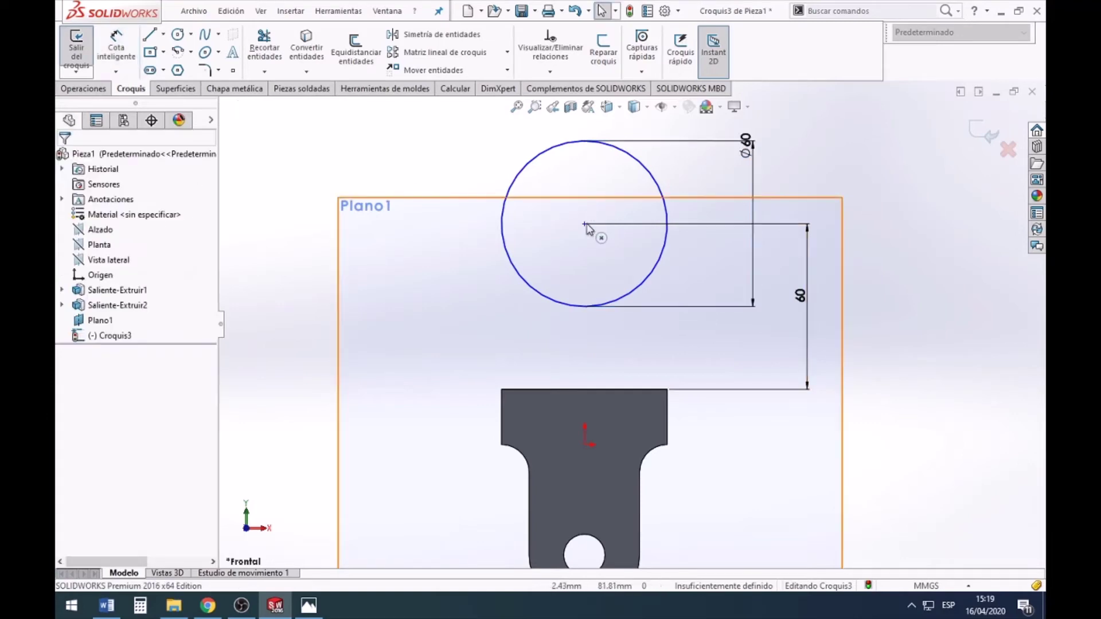
Step: Add a Vertical relation between the circle centre and origin, zoom to fit, view the drawing
{"action": "left_click_drag", "start_coordinate": [584, 225], "coordinate": [556, 223]}
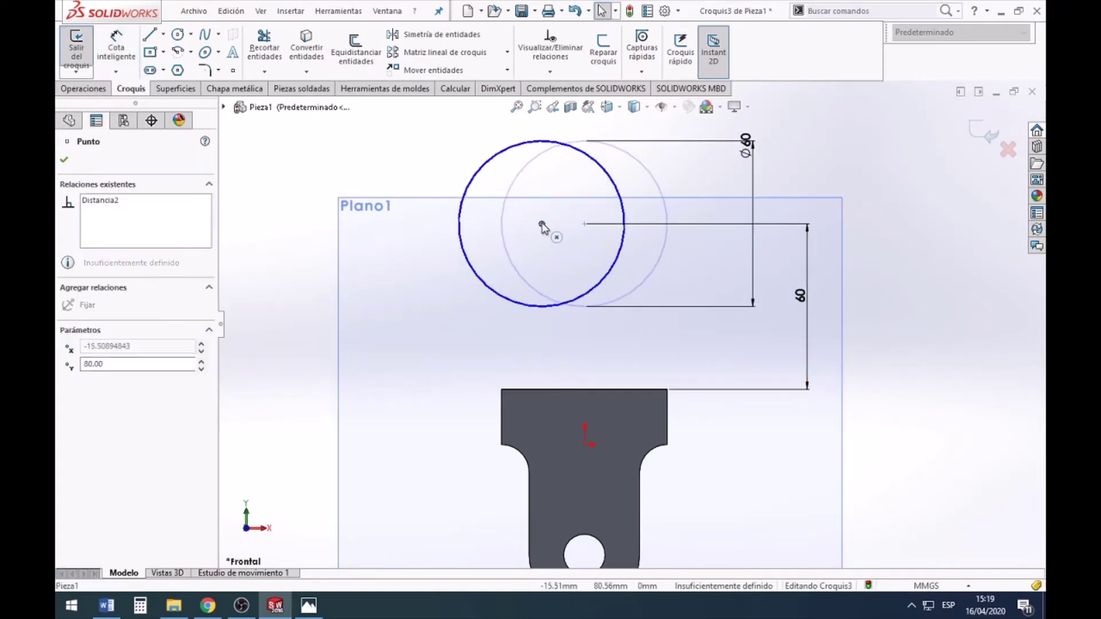
{"action": "left_click", "coordinate": [592, 290]}
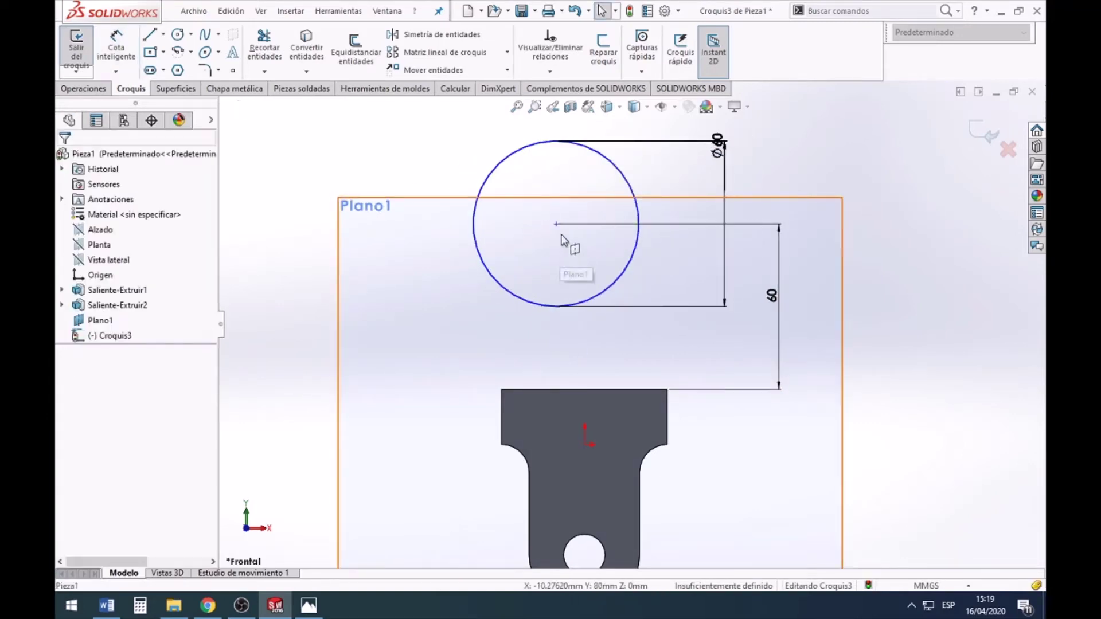
{"action": "left_click", "coordinate": [557, 224]}
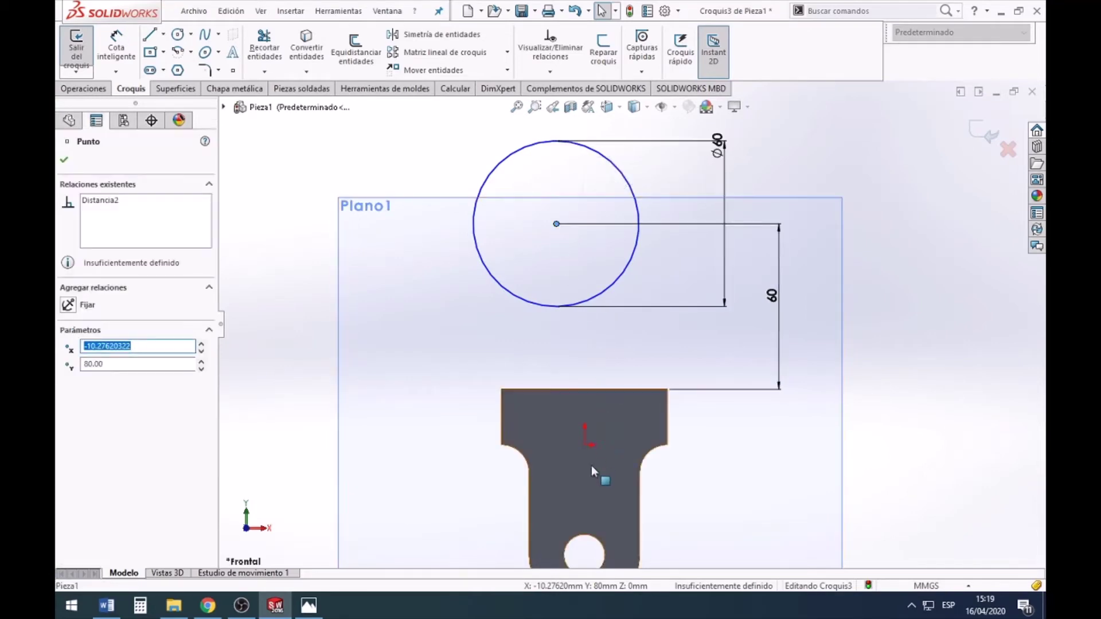
{"action": "left_click", "coordinate": [584, 445], "text": "ctrl"}
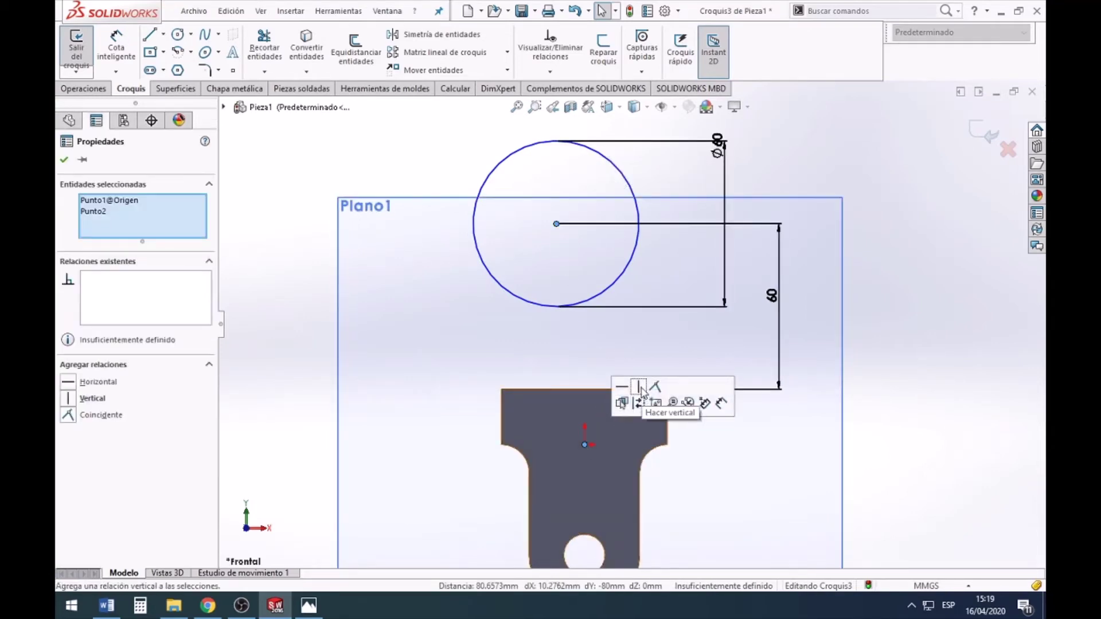
{"action": "left_click", "coordinate": [638, 385]}
{"action": "left_click", "coordinate": [315, 223]}
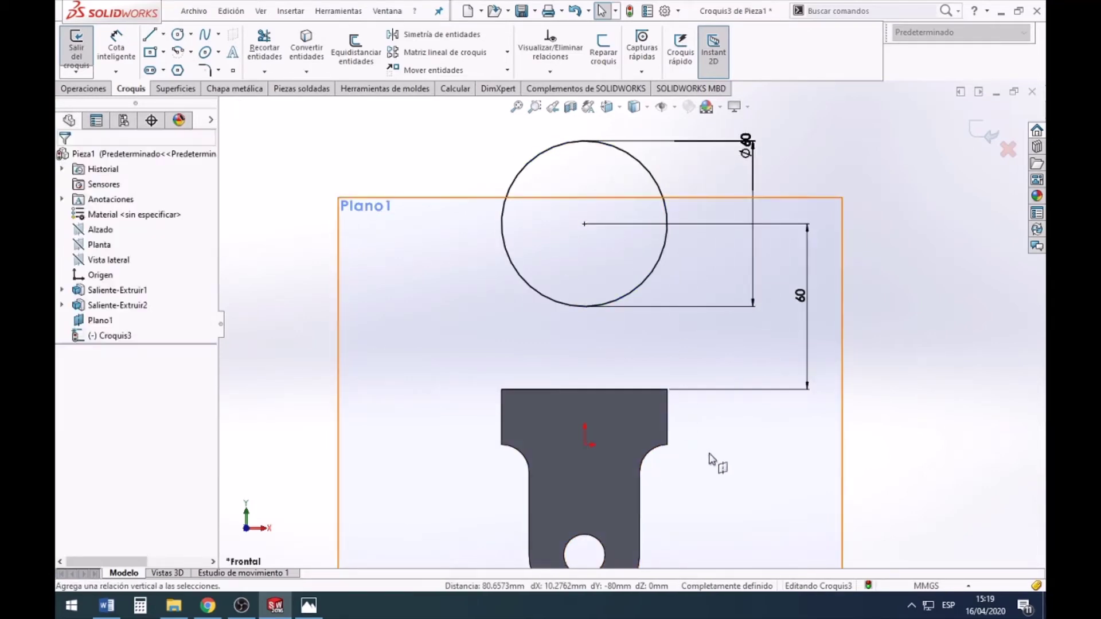
{"action": "key", "text": "f"}
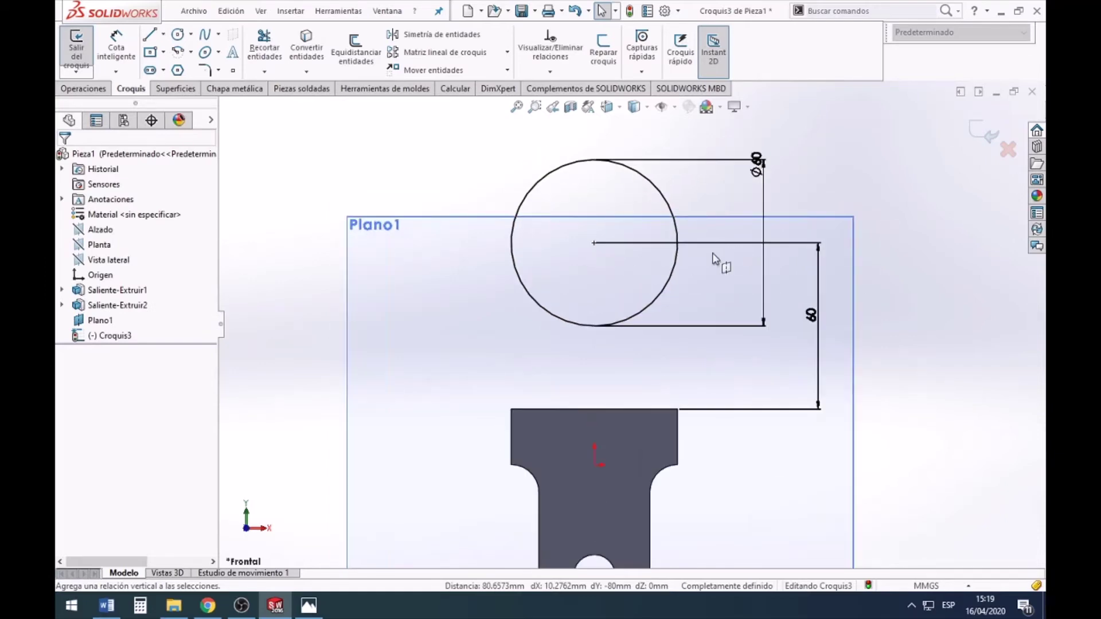
{"action": "left_click", "coordinate": [309, 606]}
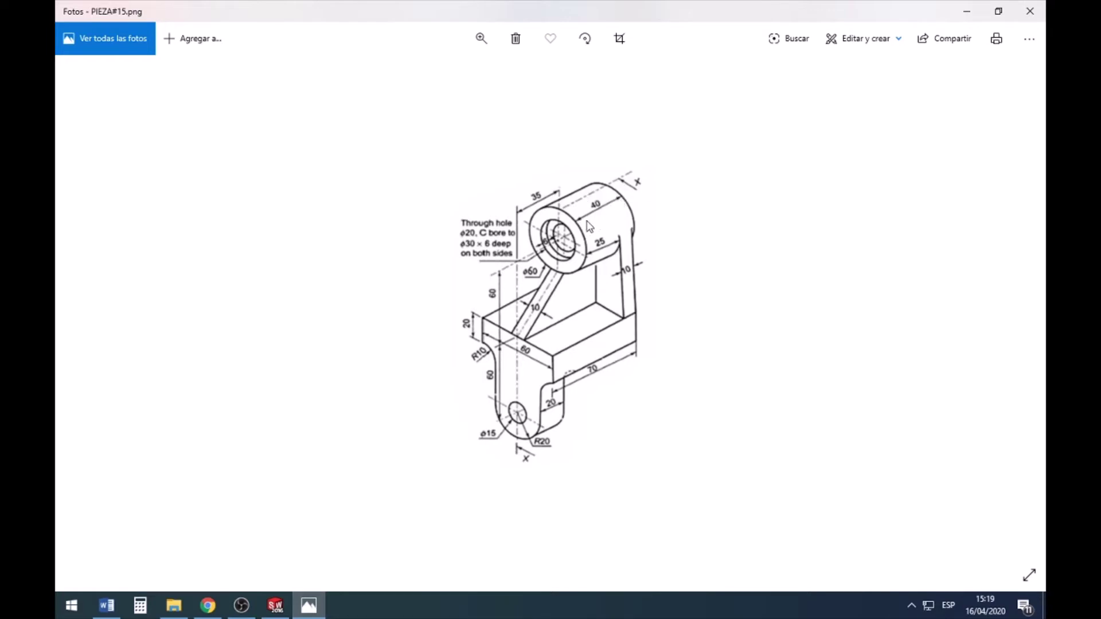
Step: Extrude the Ø60 circle 40 mm in the reversed direction as Saliente-Extruir3
{"action": "left_click", "coordinate": [275, 605]}
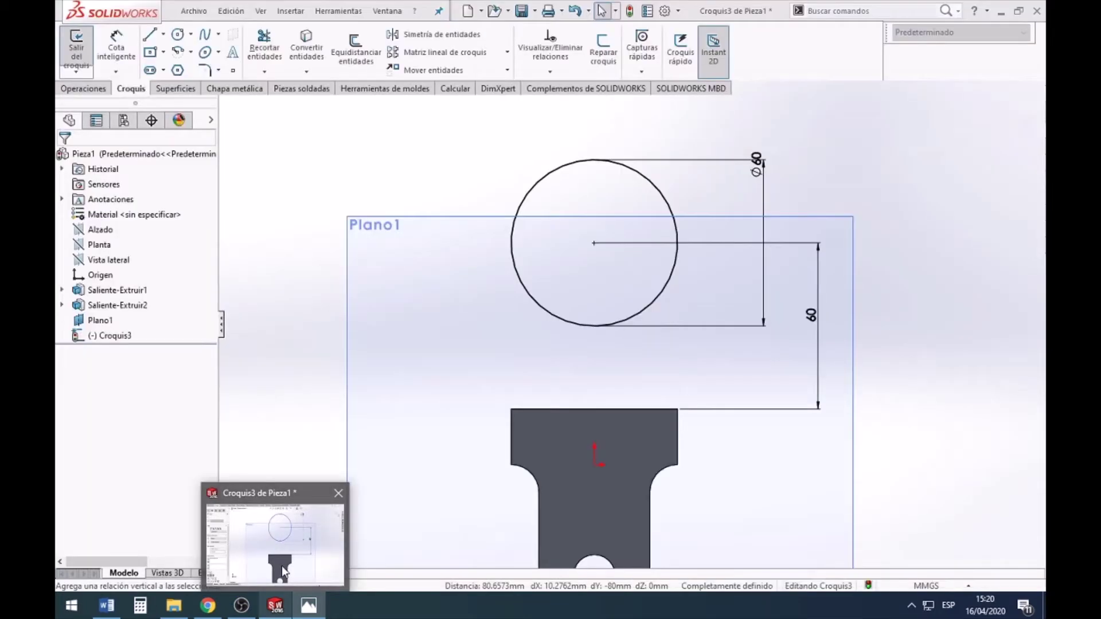
{"action": "left_click", "coordinate": [281, 550]}
{"action": "left_click", "coordinate": [84, 89]}
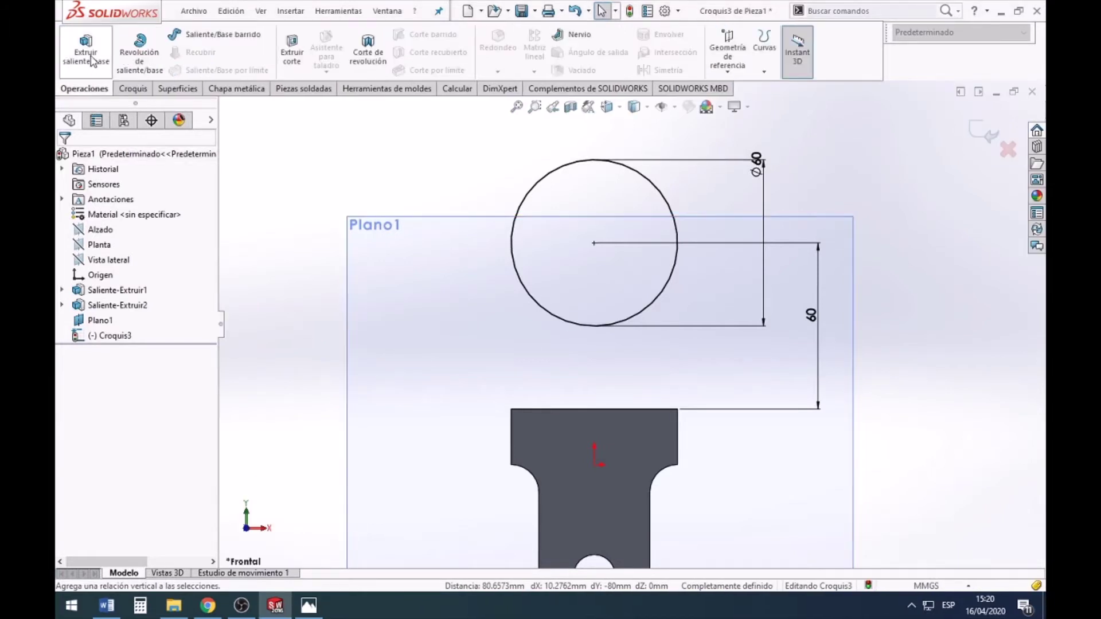
{"action": "left_click", "coordinate": [88, 56]}
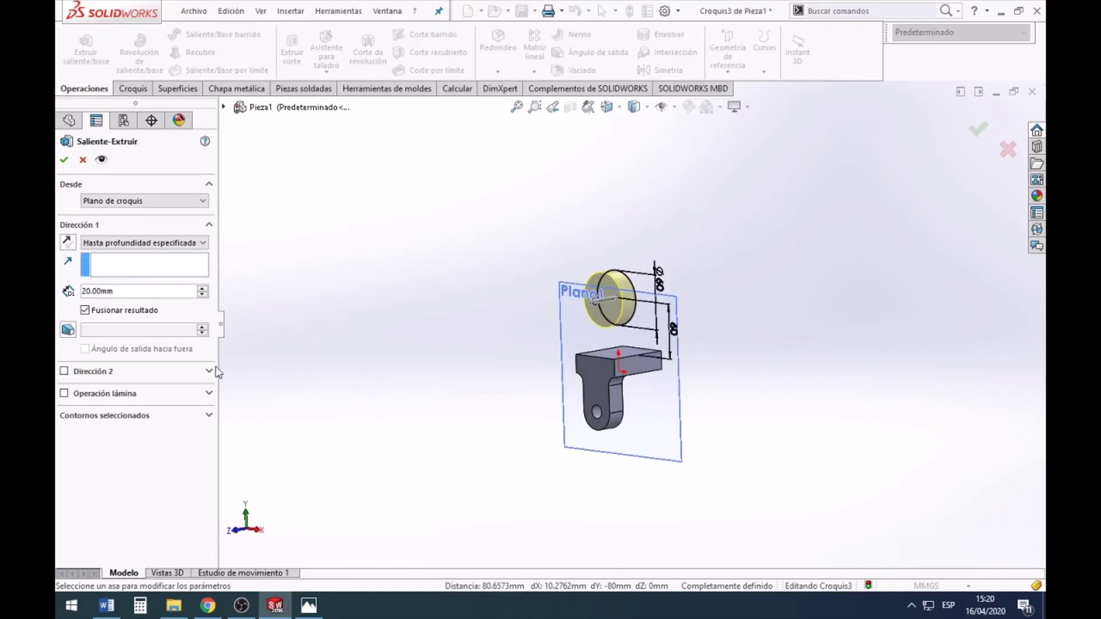
{"action": "left_click", "coordinate": [67, 243]}
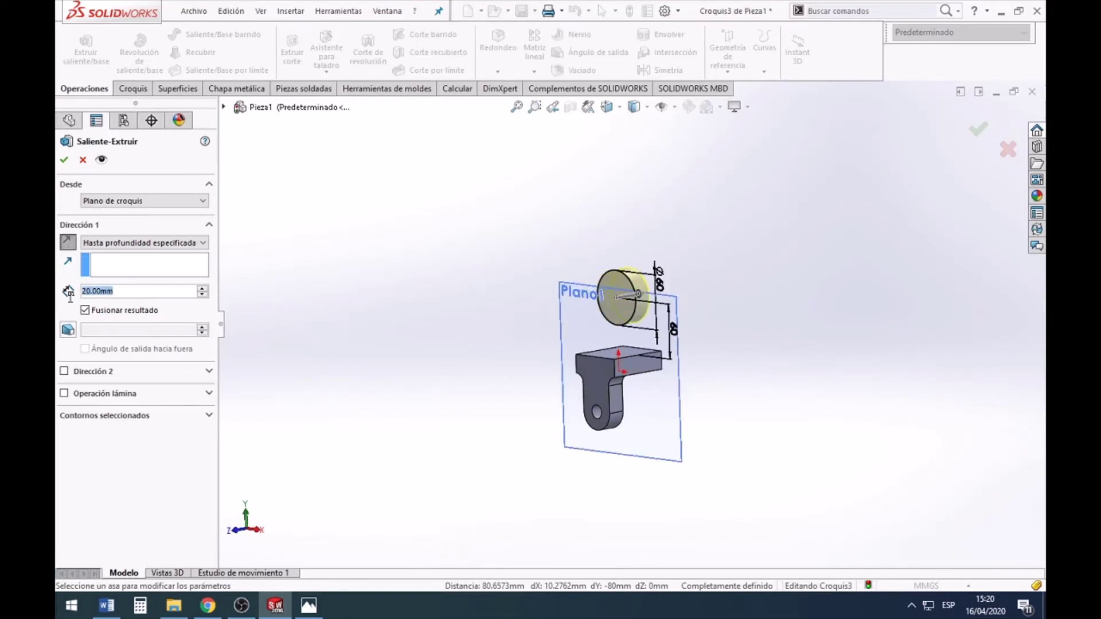
{"action": "type", "text": "40"}
{"action": "key", "text": "Return"}
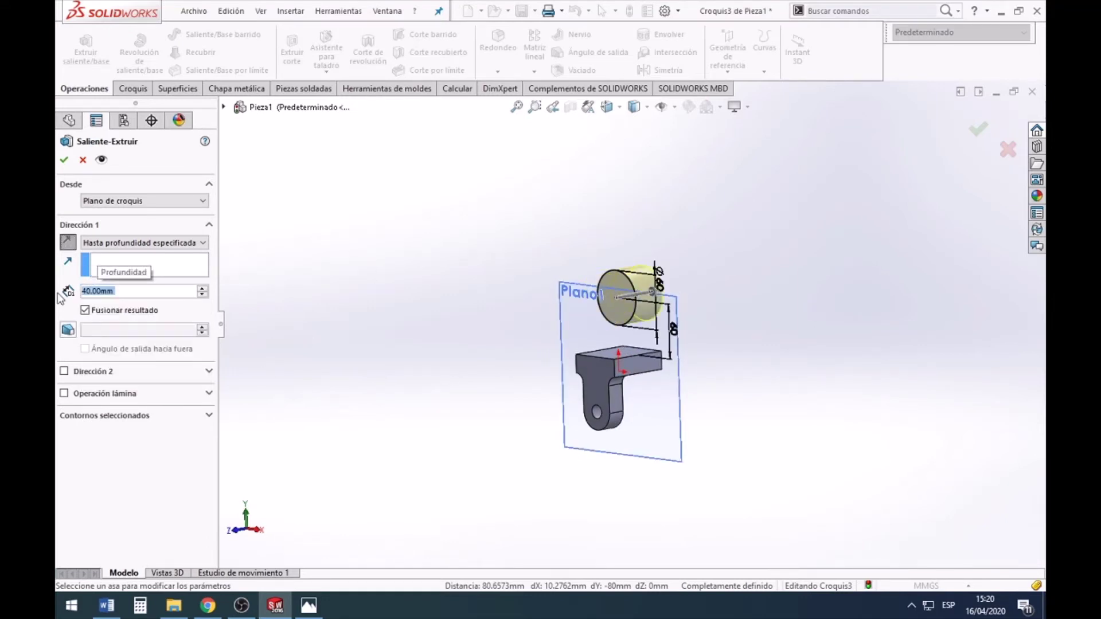
{"action": "left_click", "coordinate": [65, 161]}
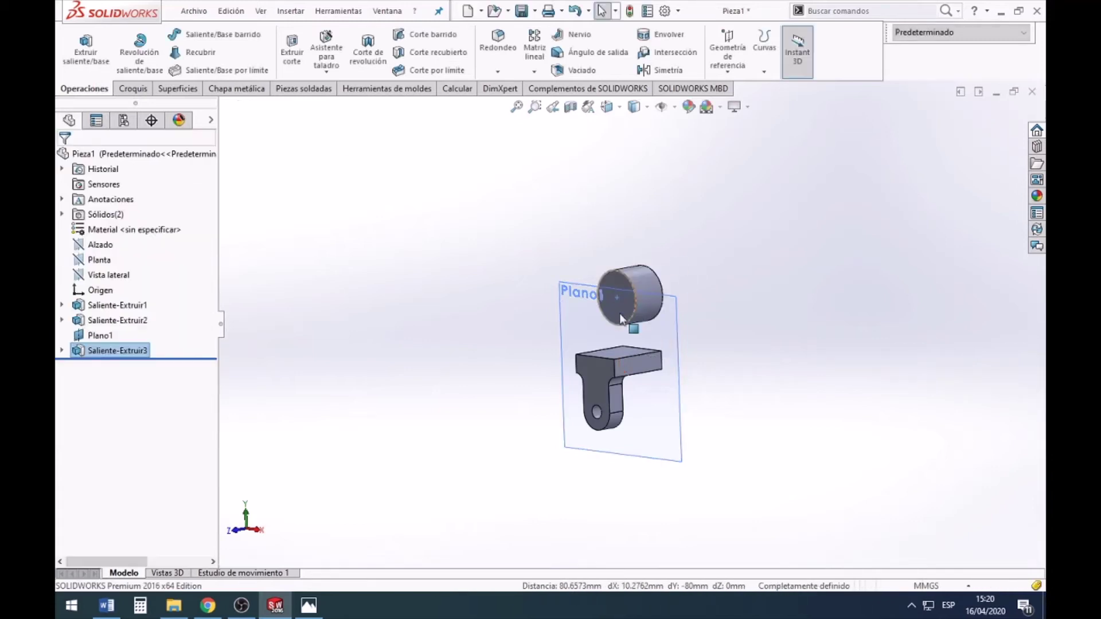
Step: Compare the new boss with the reference drawing and return to the model
{"action": "scroll", "coordinate": [619, 313], "scroll_direction": "down", "scroll_amount": 3}
{"action": "left_click", "coordinate": [309, 606]}
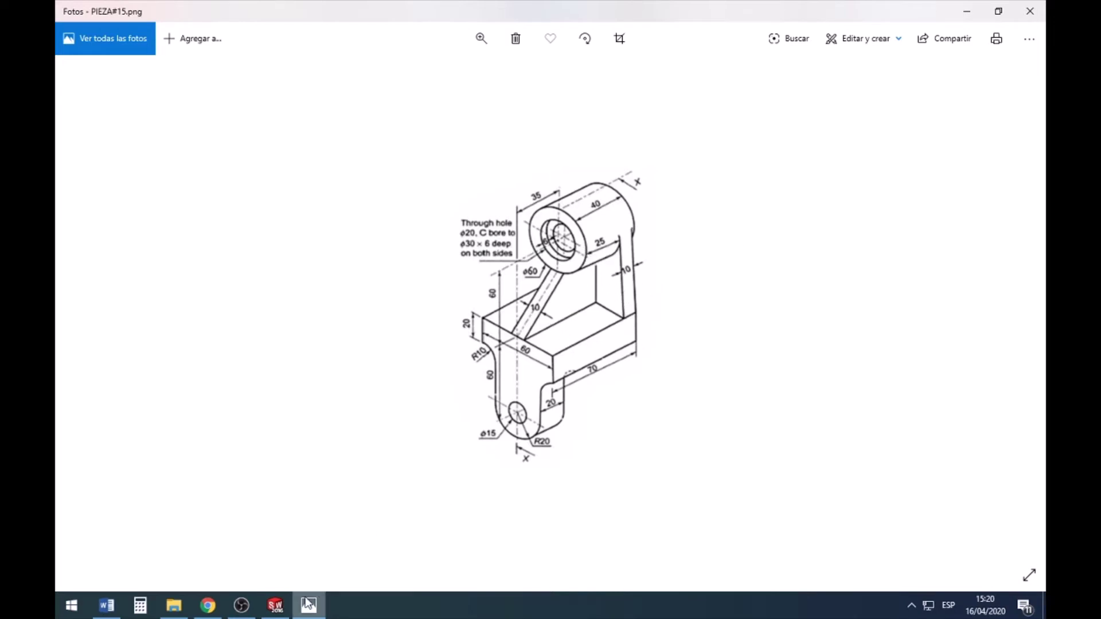
{"action": "mouse_move", "coordinate": [275, 605]}
{"action": "left_click", "coordinate": [288, 560]}
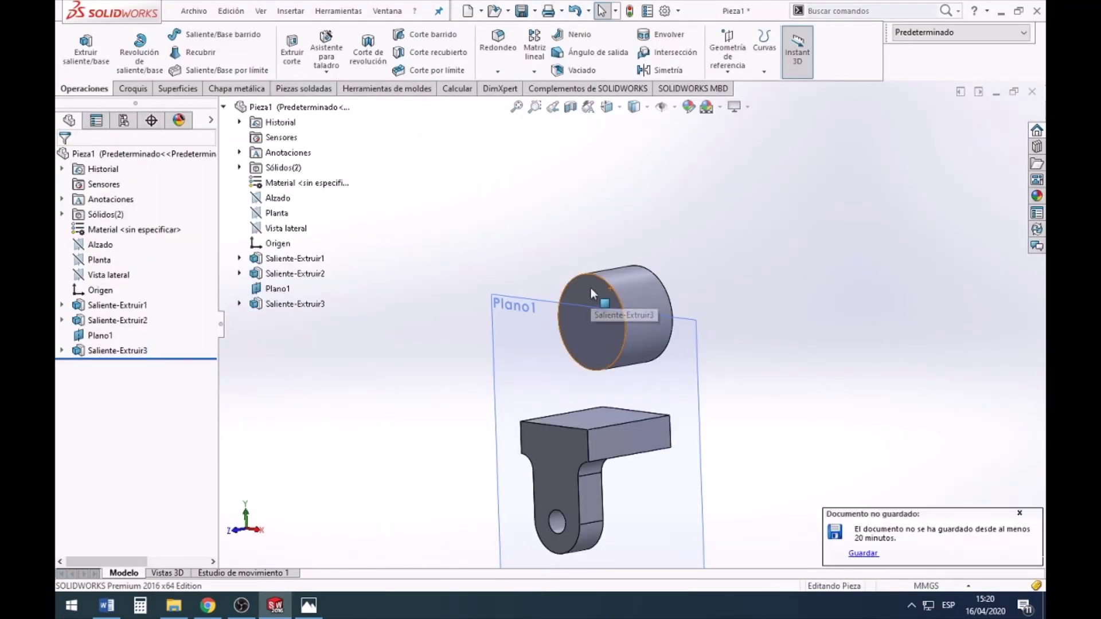
Step: Create Plano2 from the cylinder's front face, offset 25 mm inward with the offset flipped
{"action": "left_click", "coordinate": [727, 54]}
{"action": "left_click", "coordinate": [721, 89]}
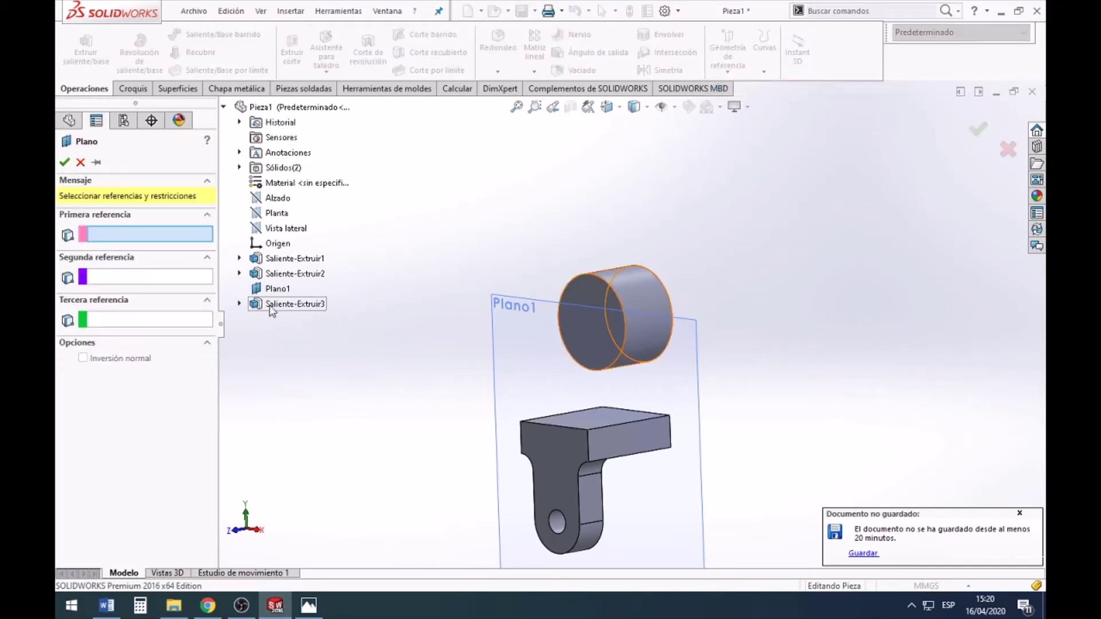
{"action": "left_click", "coordinate": [596, 291]}
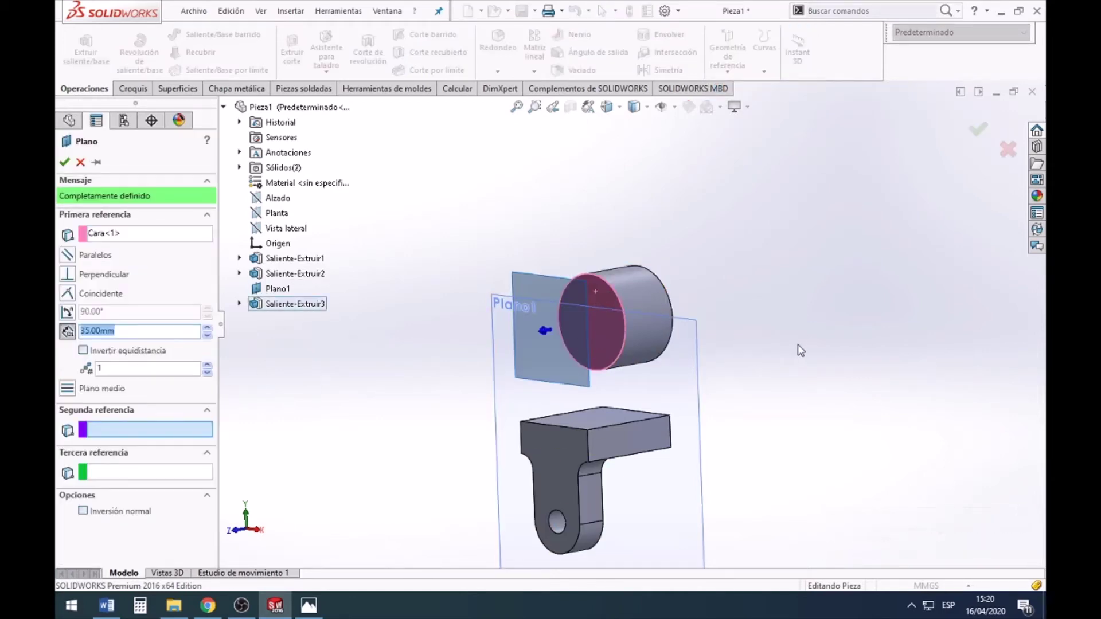
{"action": "middle_click_drag", "start_coordinate": [797, 344], "coordinate": [741, 351]}
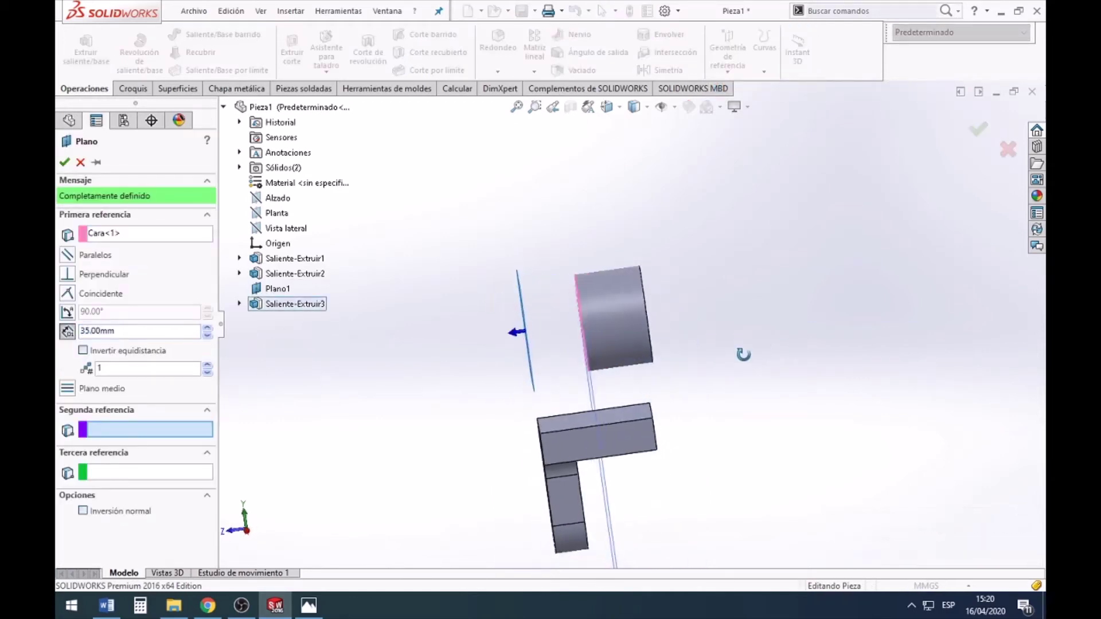
{"action": "left_click", "coordinate": [90, 351]}
{"action": "middle_click_drag", "start_coordinate": [722, 386], "coordinate": [724, 388]}
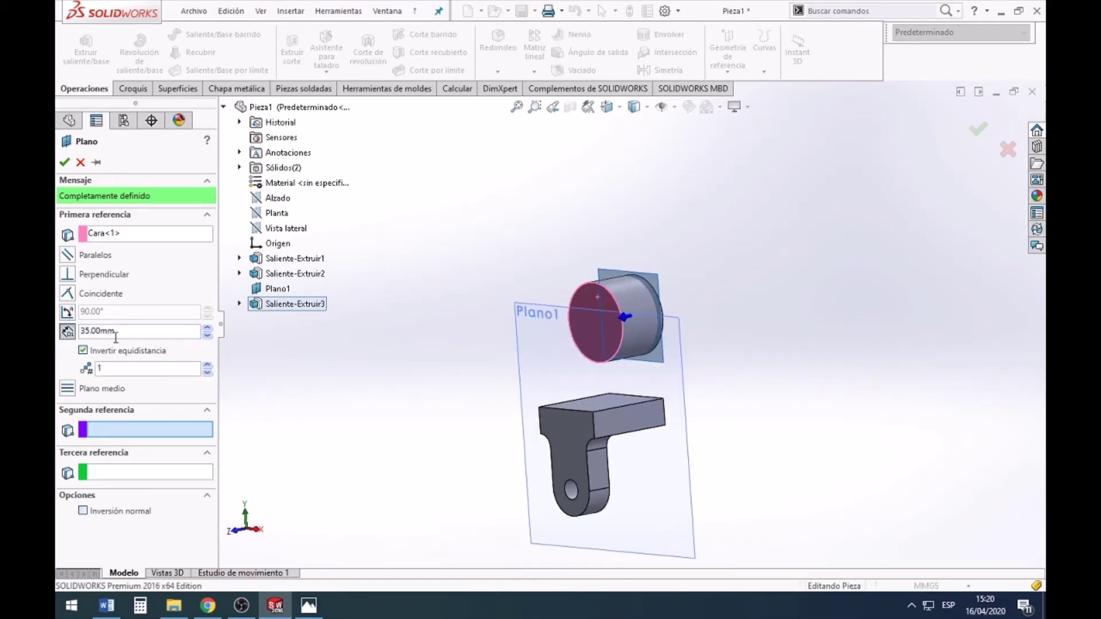
{"action": "key", "text": "alt+Tab"}
{"action": "key", "text": "alt+Tab"}
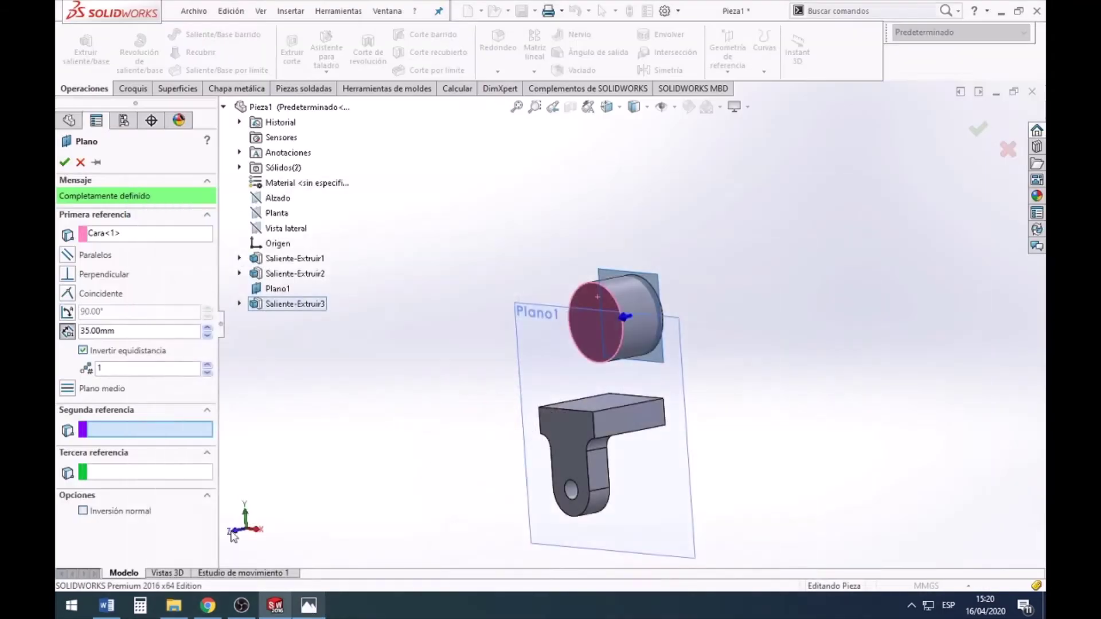
{"action": "left_click_drag", "start_coordinate": [129, 331], "coordinate": [69, 351]}
{"action": "key", "text": "BackSpace"}
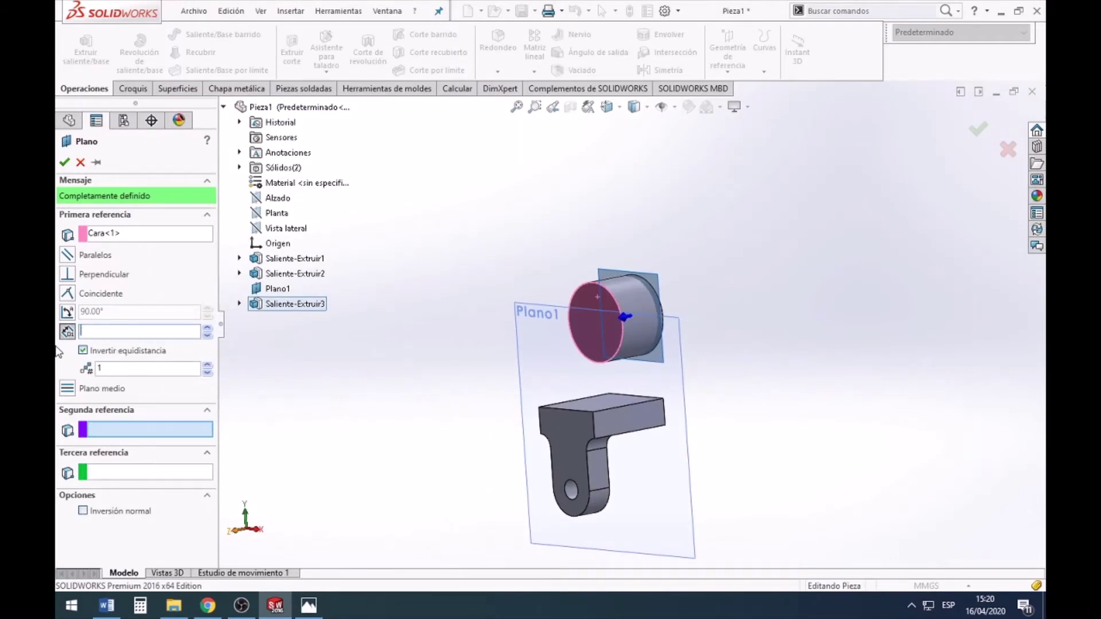
{"action": "type", "text": "25"}
{"action": "key", "text": "Return"}
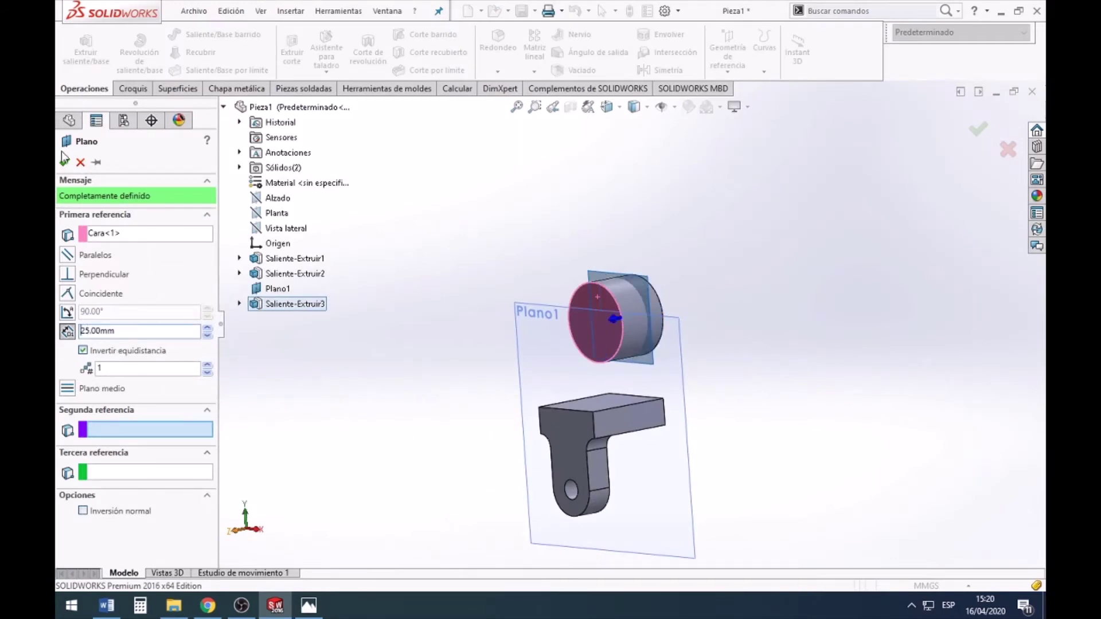
{"action": "left_click", "coordinate": [64, 161]}
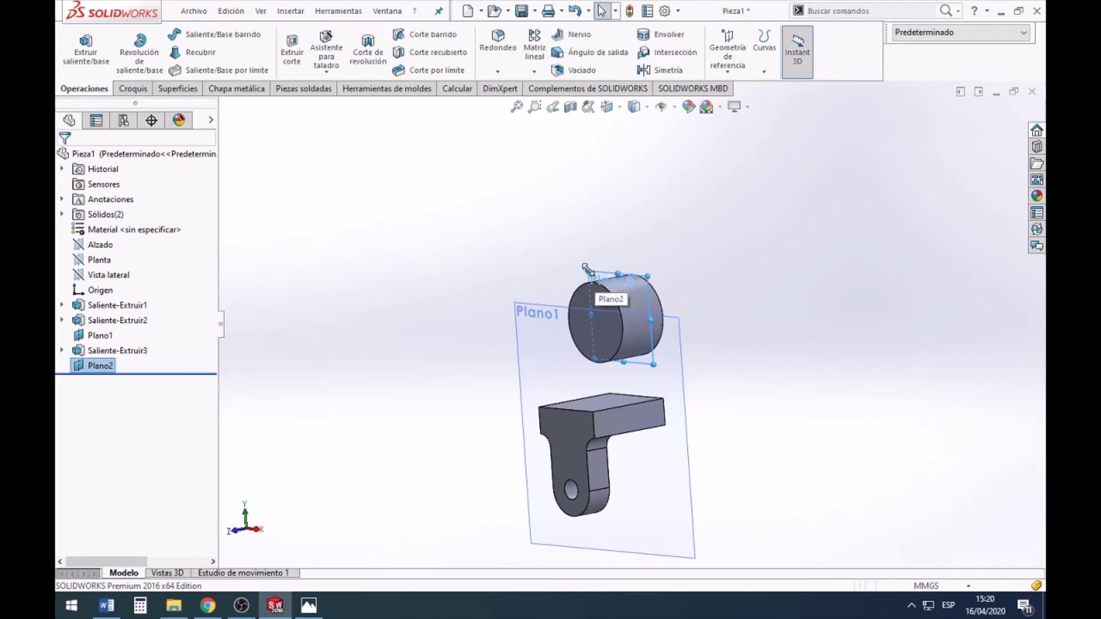
Step: Drag Plano2's corner handles so it spans the cylinder and reaches past the lug
{"action": "left_click_drag", "start_coordinate": [587, 269], "coordinate": [498, 189]}
{"action": "mouse_move", "coordinate": [652, 363]}
{"action": "left_mouse_down"}
{"action": "mouse_move", "coordinate": [740, 478]}
{"action": "mouse_move", "coordinate": [722, 567]}
{"action": "left_mouse_up"}
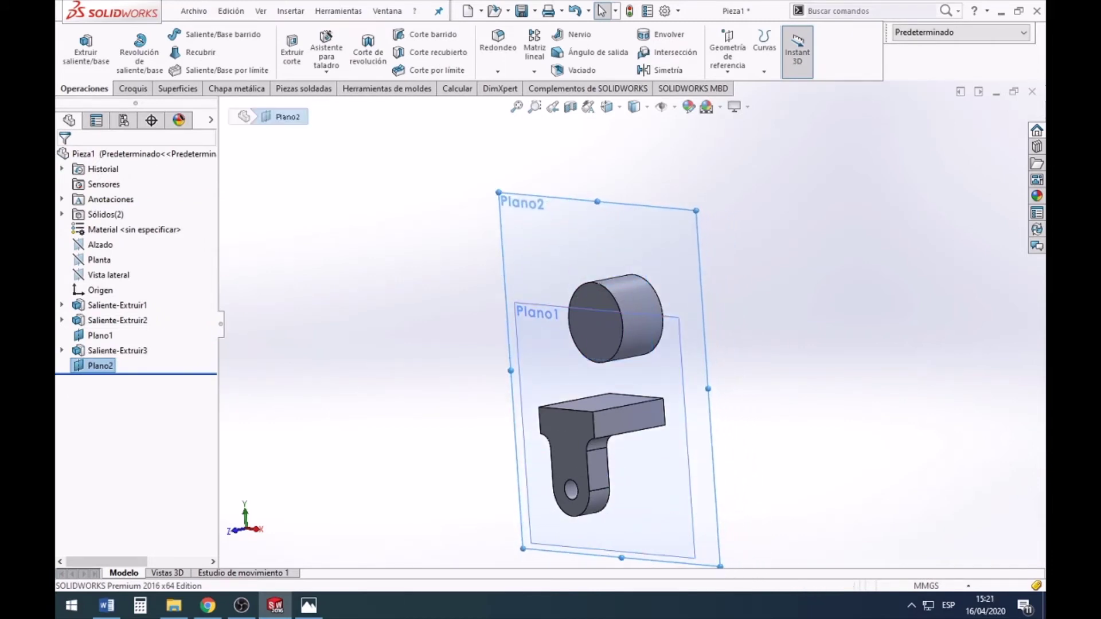
{"action": "mouse_move", "coordinate": [742, 482]}
{"action": "middle_mouse_down"}
{"action": "mouse_move", "coordinate": [757, 442]}
{"action": "mouse_move", "coordinate": [670, 322]}
{"action": "middle_mouse_up"}
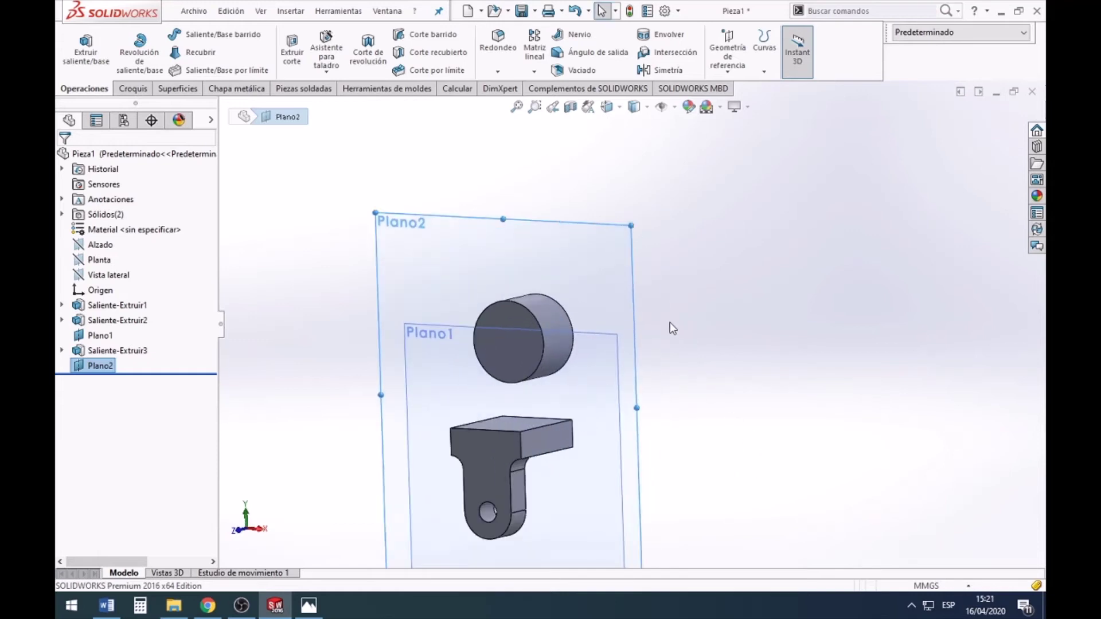
{"action": "scroll", "coordinate": [673, 328], "scroll_direction": "up", "scroll_amount": 4}
{"action": "mouse_move", "coordinate": [711, 420]}
{"action": "middle_mouse_down"}
{"action": "mouse_move", "coordinate": [681, 422]}
{"action": "mouse_move", "coordinate": [631, 390]}
{"action": "middle_mouse_up"}
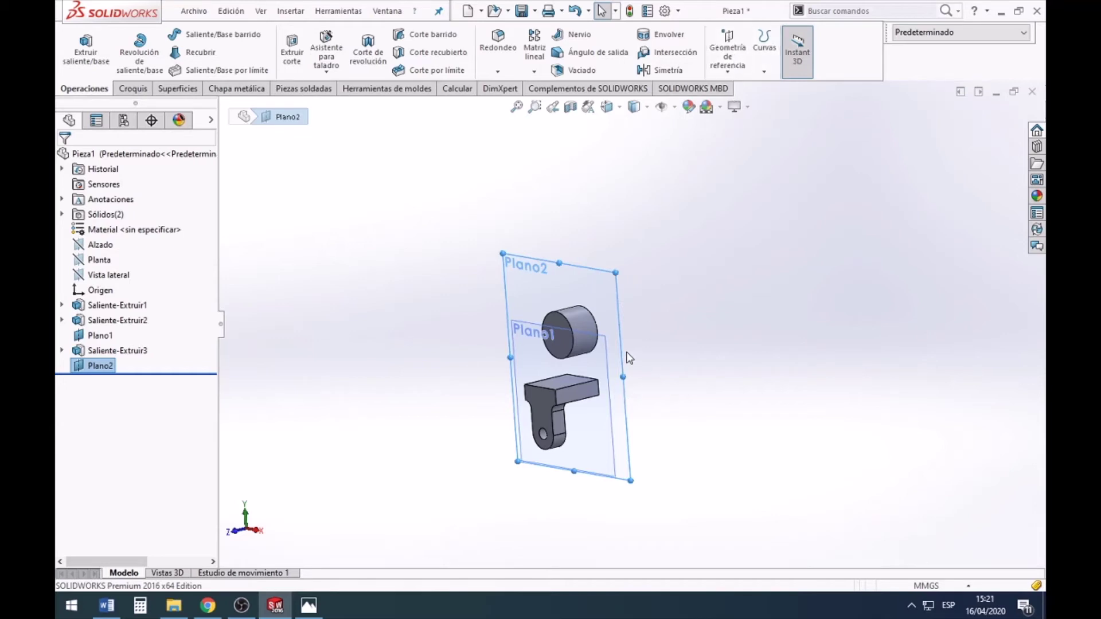
{"action": "left_click_drag", "start_coordinate": [628, 486], "coordinate": [630, 509]}
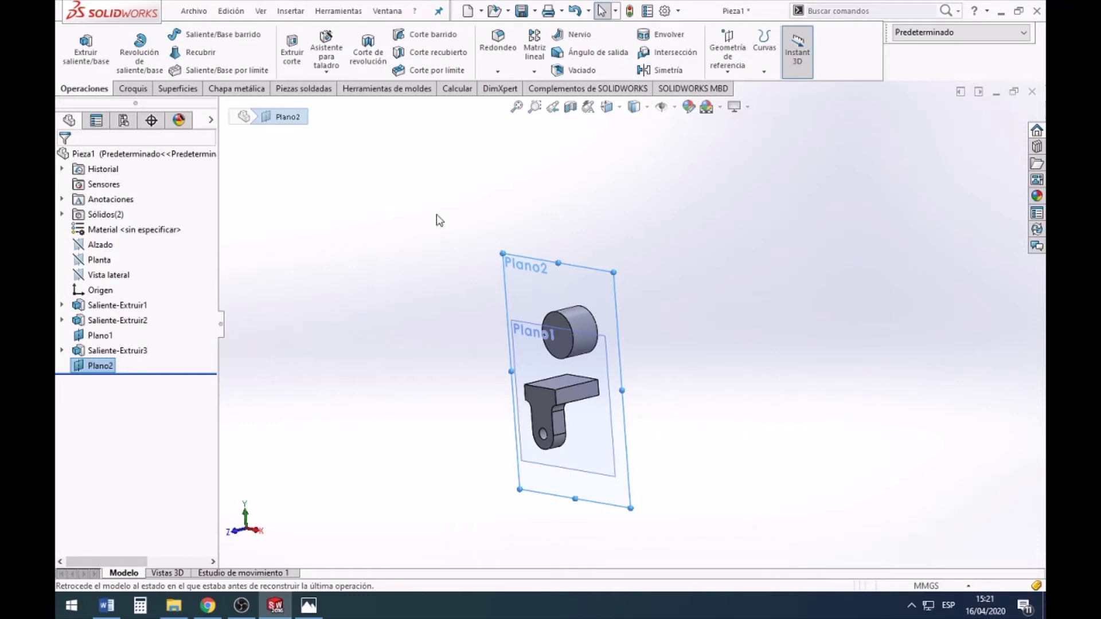
Step: Start a sketch on Plano2 in front view, then check the web dimensions in PIEZA#15.png
{"action": "right_click", "coordinate": [593, 287]}
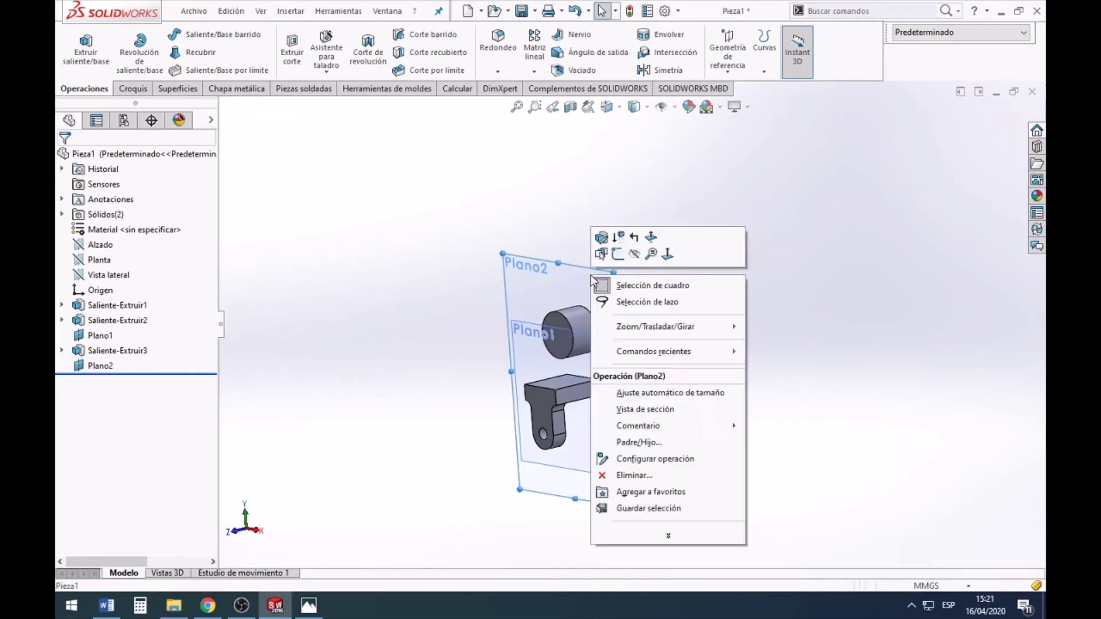
{"action": "left_click", "coordinate": [612, 252]}
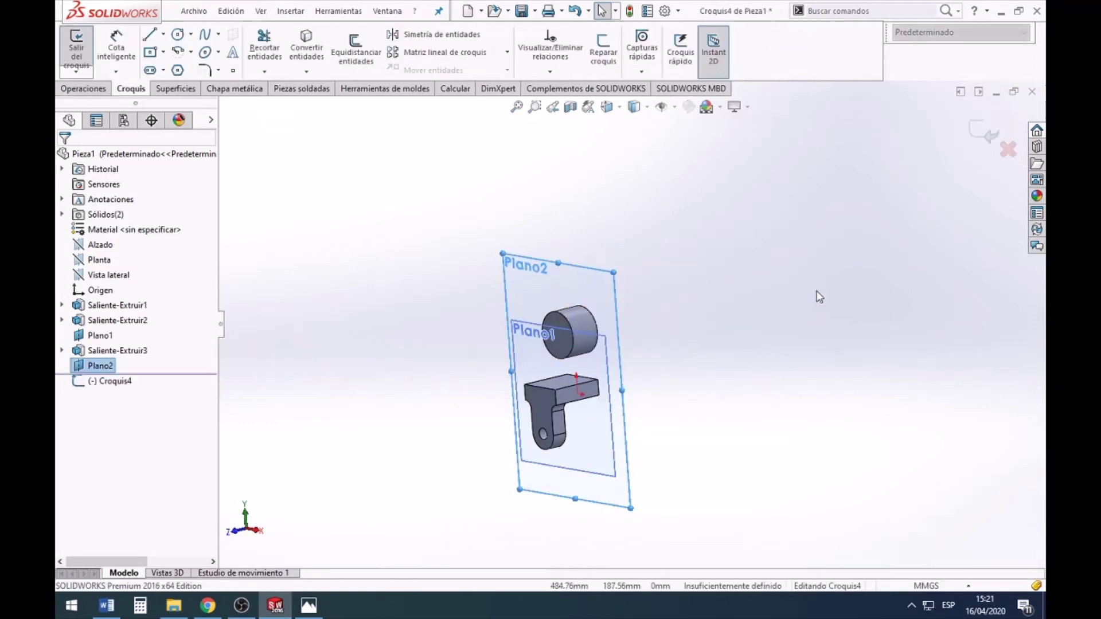
{"action": "key", "text": "space"}
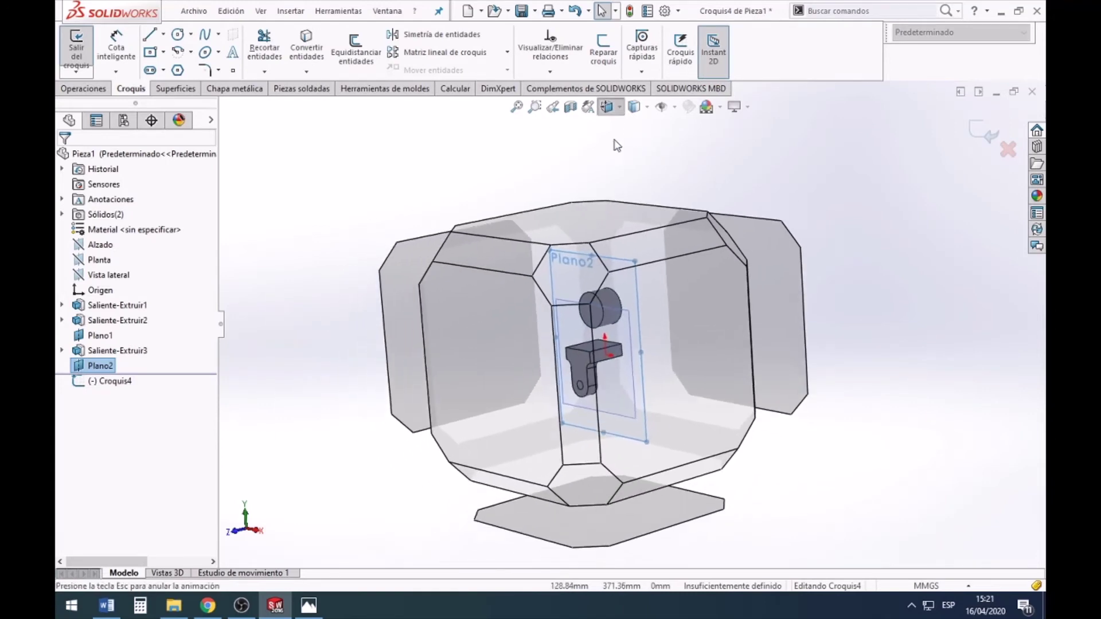
{"action": "left_click", "coordinate": [542, 323]}
{"action": "left_click", "coordinate": [754, 298]}
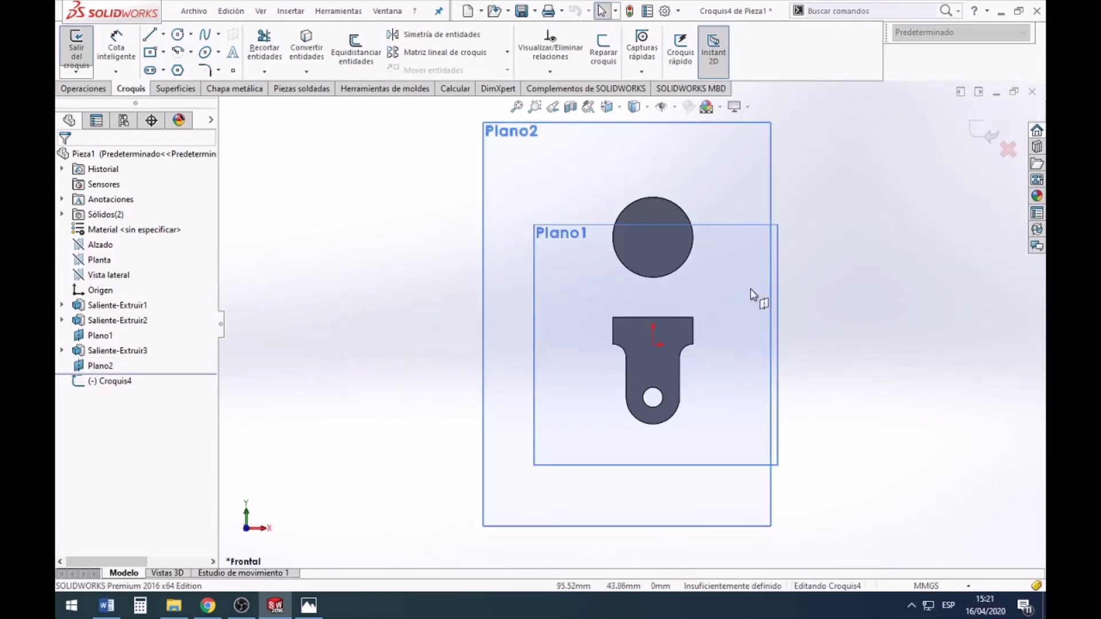
{"action": "scroll", "coordinate": [728, 287], "scroll_direction": "down", "scroll_amount": 3}
{"action": "left_click", "coordinate": [309, 605]}
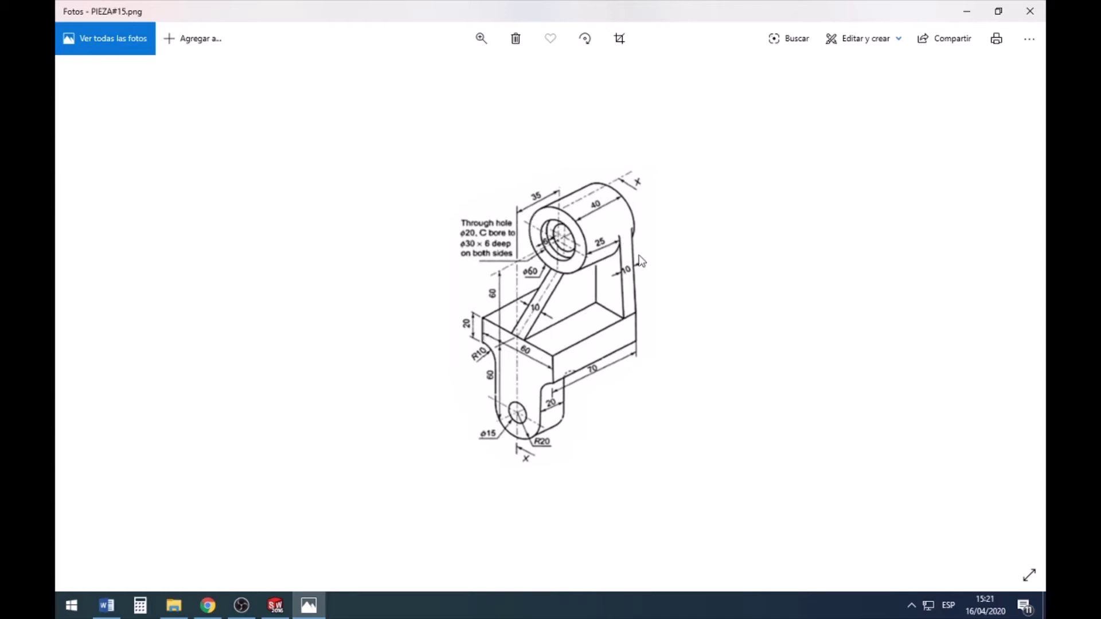
{"action": "left_click", "coordinate": [308, 605]}
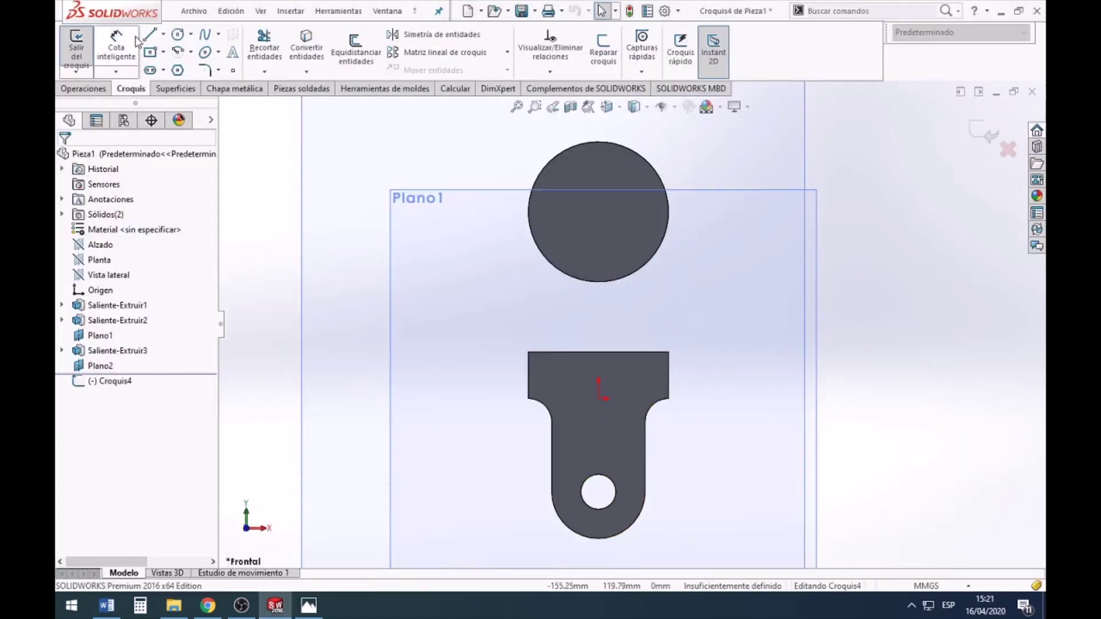
Step: Draw the web outline: left side, top edge of the base, and right side up to the circle
{"action": "left_click", "coordinate": [528, 213]}
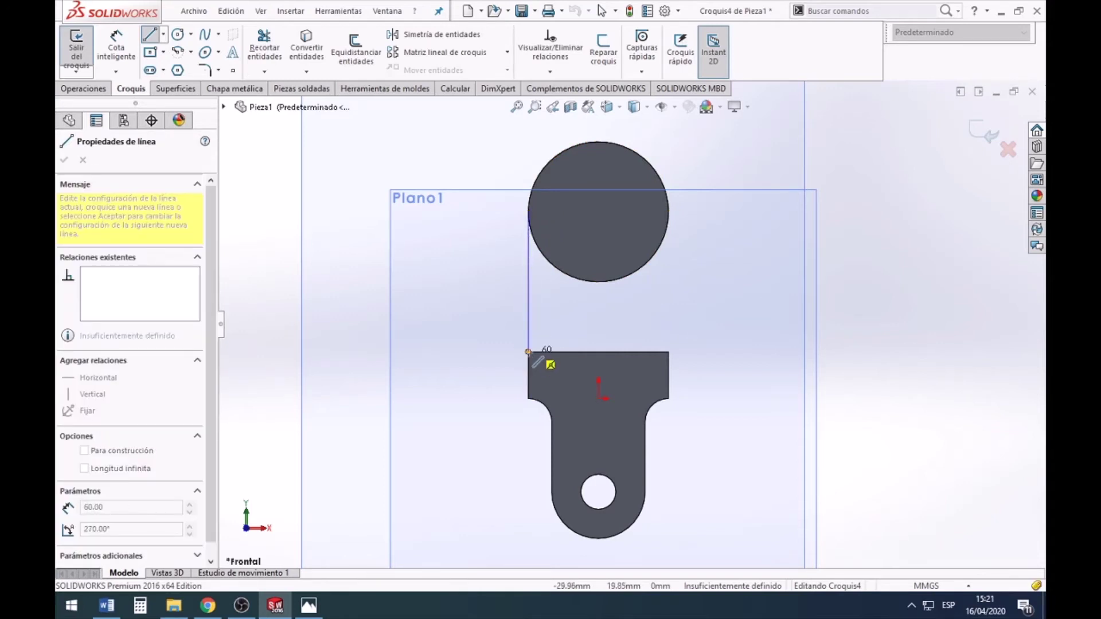
{"action": "left_click", "coordinate": [530, 353]}
{"action": "left_click", "coordinate": [668, 352]}
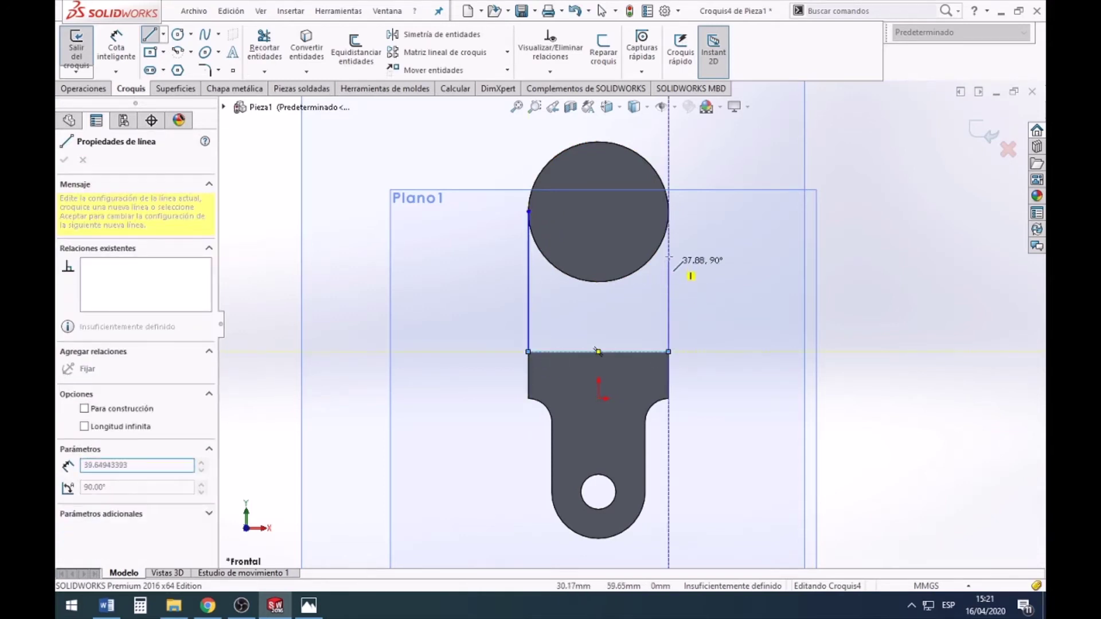
{"action": "left_click", "coordinate": [668, 211]}
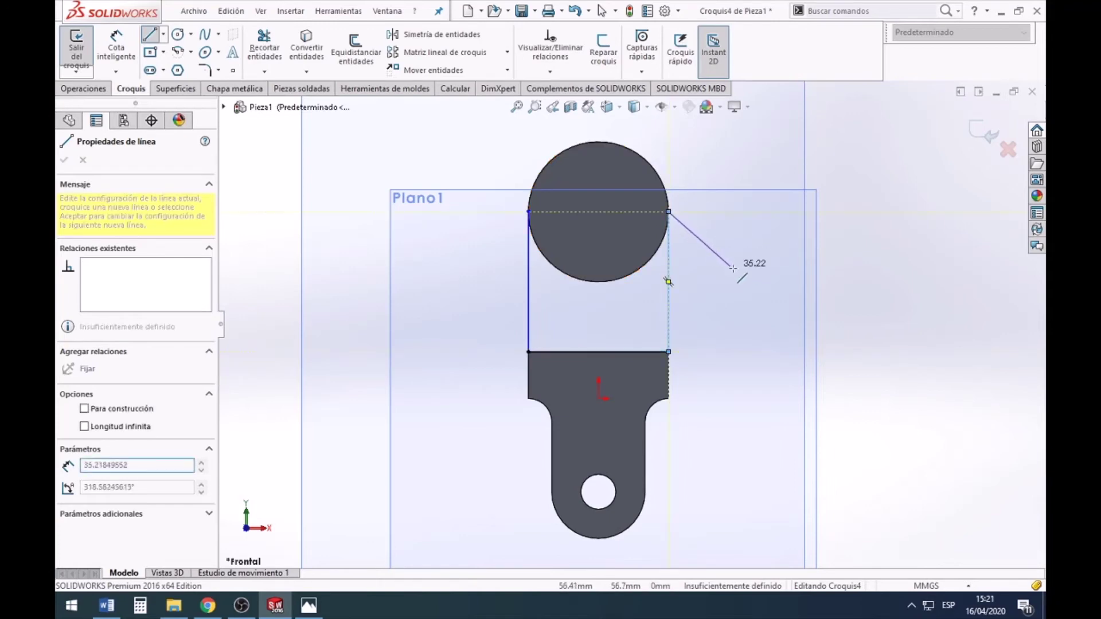
{"action": "key", "text": "Escape"}
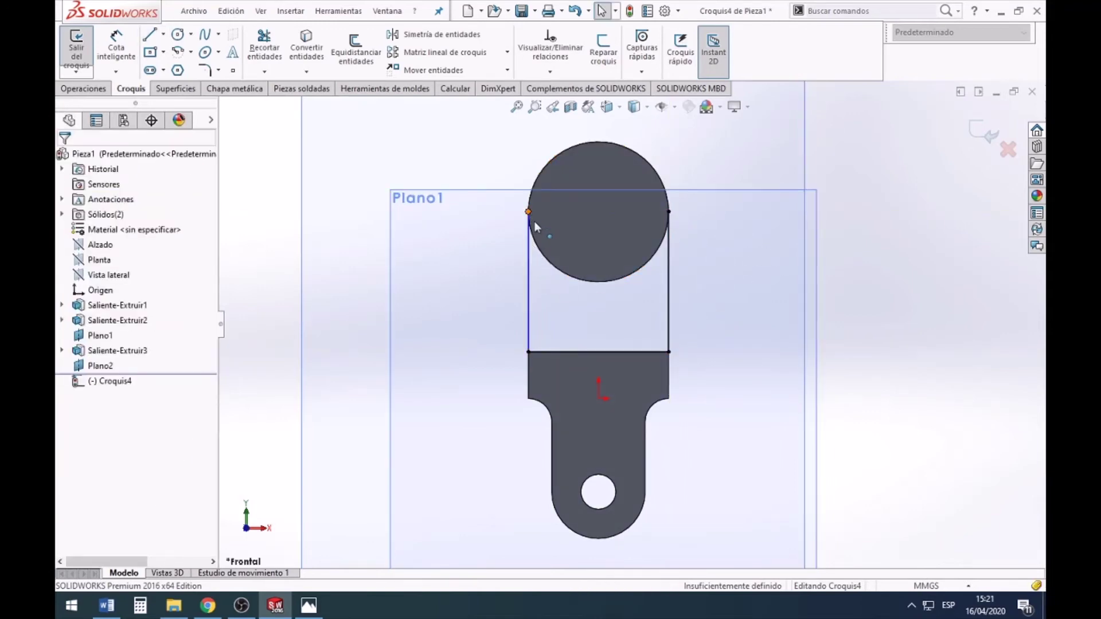
Step: Move the left line's top end onto the circle and make that line tangent to it
{"action": "left_click_drag", "start_coordinate": [530, 215], "coordinate": [554, 258]}
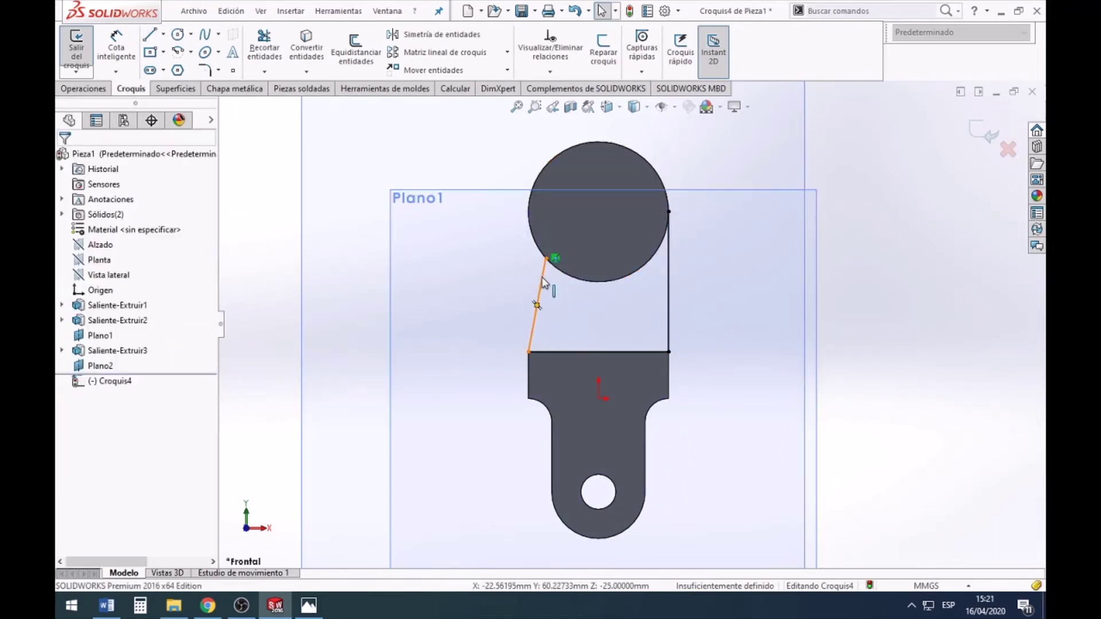
{"action": "left_click", "coordinate": [538, 301]}
{"action": "left_click", "coordinate": [537, 246], "text": "ctrl"}
{"action": "left_click", "coordinate": [572, 180]}
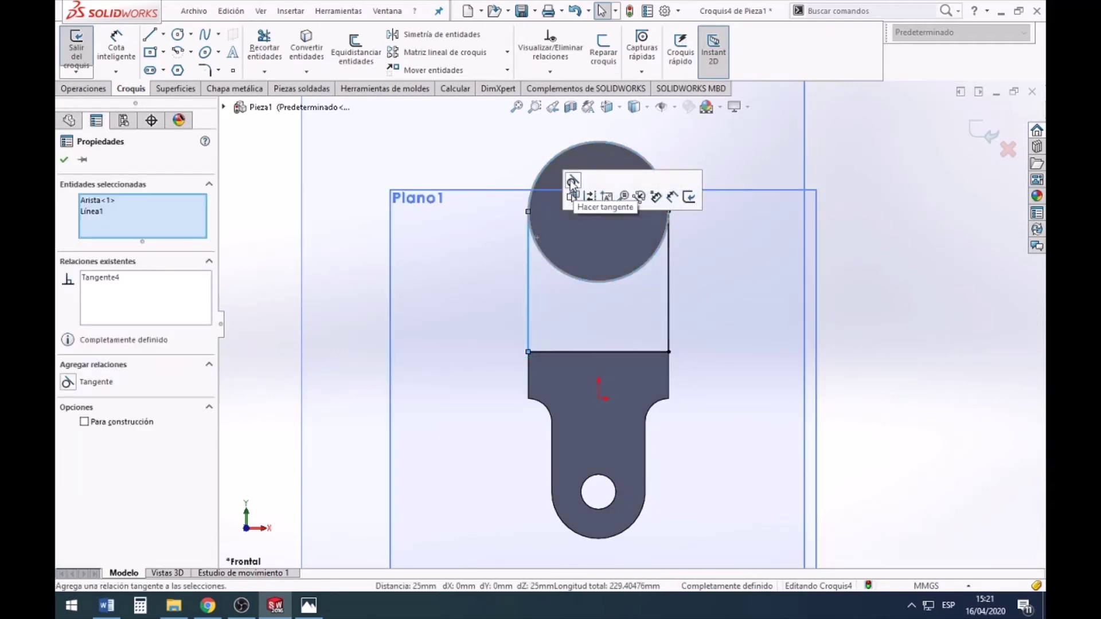
{"action": "key", "text": "Escape"}
{"action": "scroll", "coordinate": [712, 376], "scroll_direction": "up", "scroll_amount": 3}
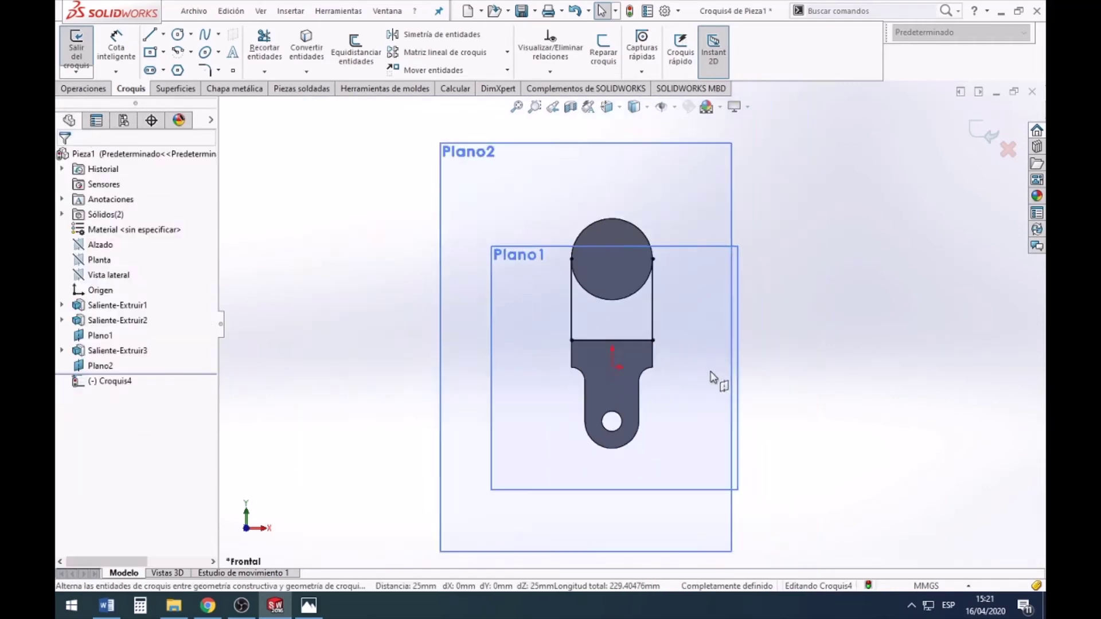
{"action": "scroll", "coordinate": [860, 418], "scroll_direction": "up", "scroll_amount": 1}
{"action": "mouse_move", "coordinate": [860, 418]}
{"action": "middle_mouse_down"}
{"action": "mouse_move", "coordinate": [843, 410]}
{"action": "mouse_move", "coordinate": [808, 426]}
{"action": "mouse_move", "coordinate": [832, 431]}
{"action": "middle_mouse_up"}
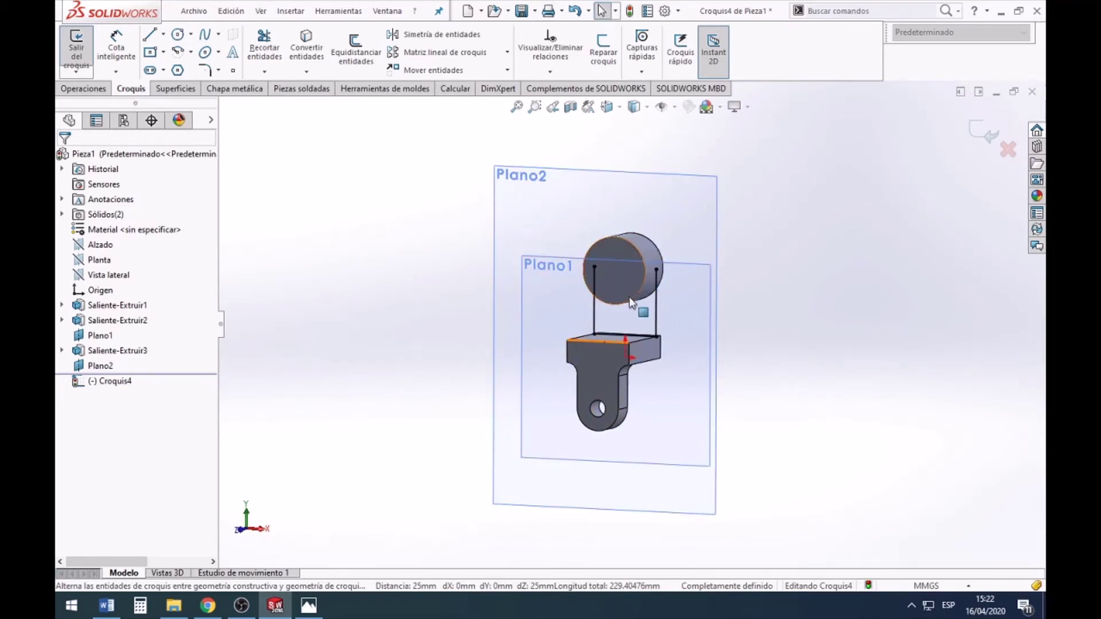
{"action": "mouse_move", "coordinate": [653, 348]}
{"action": "middle_mouse_down"}
{"action": "mouse_move", "coordinate": [782, 386]}
{"action": "mouse_move", "coordinate": [792, 306]}
{"action": "mouse_move", "coordinate": [806, 332]}
{"action": "middle_mouse_up"}
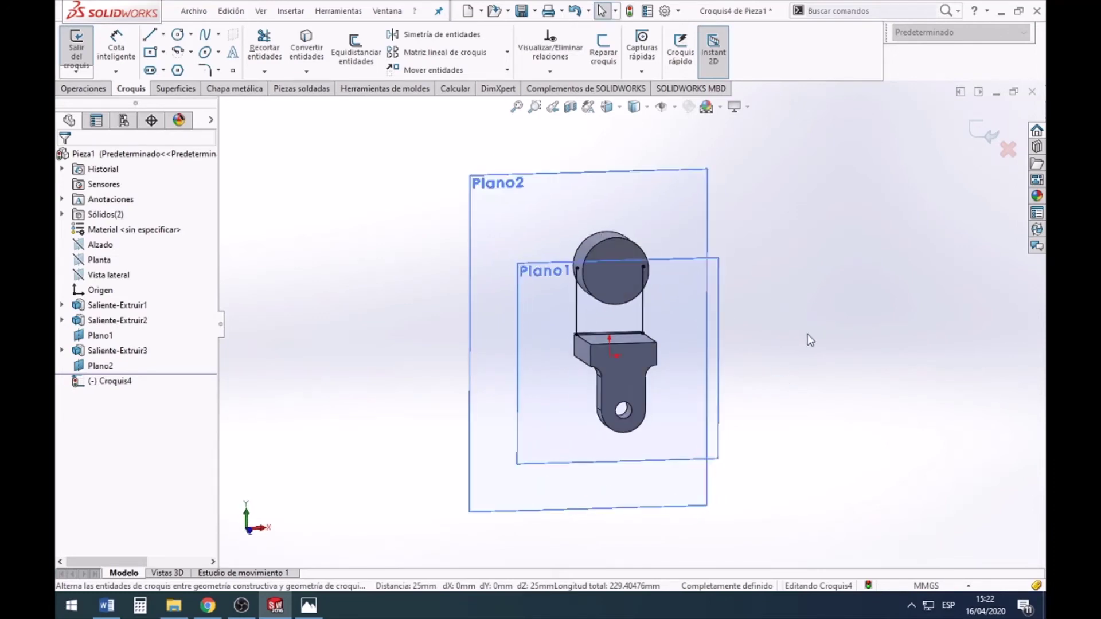
{"action": "left_click", "coordinate": [619, 110]}
{"action": "left_click", "coordinate": [711, 346]}
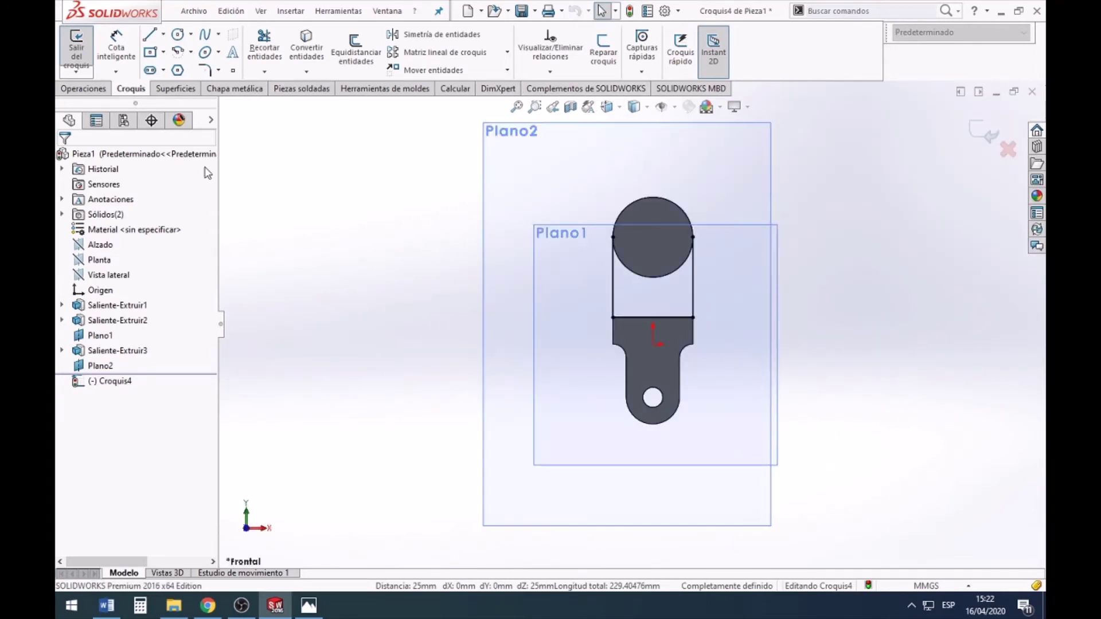
Step: Project the boss's Ø60 circular edge into the sketch with Convertir entidades
{"action": "left_click", "coordinate": [149, 35]}
{"action": "scroll", "coordinate": [674, 212], "scroll_direction": "down", "scroll_amount": 3}
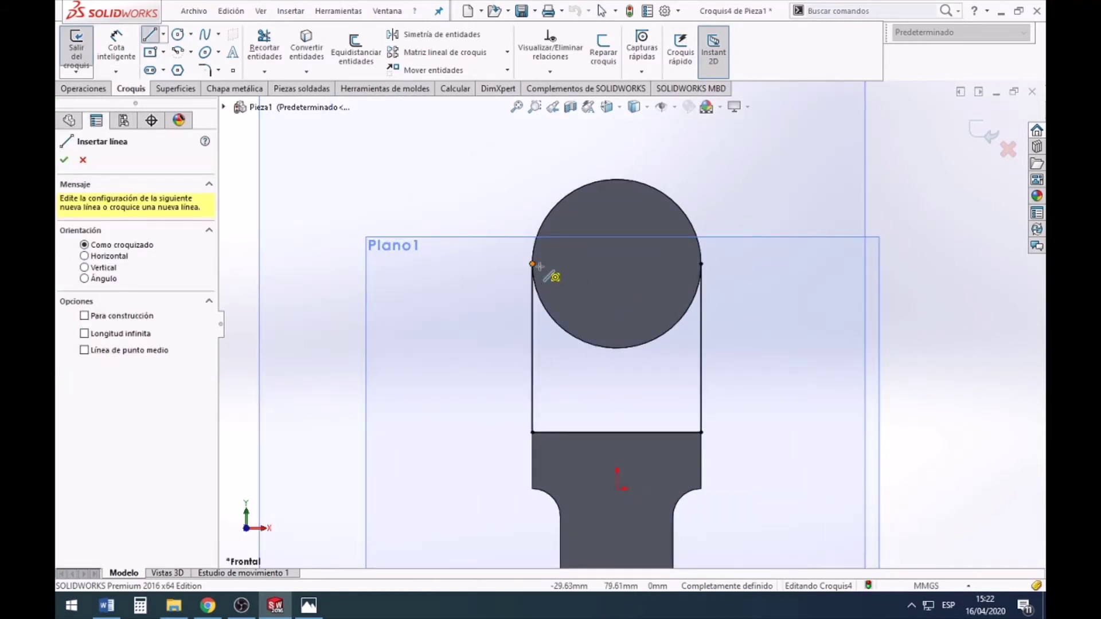
{"action": "left_click", "coordinate": [83, 161]}
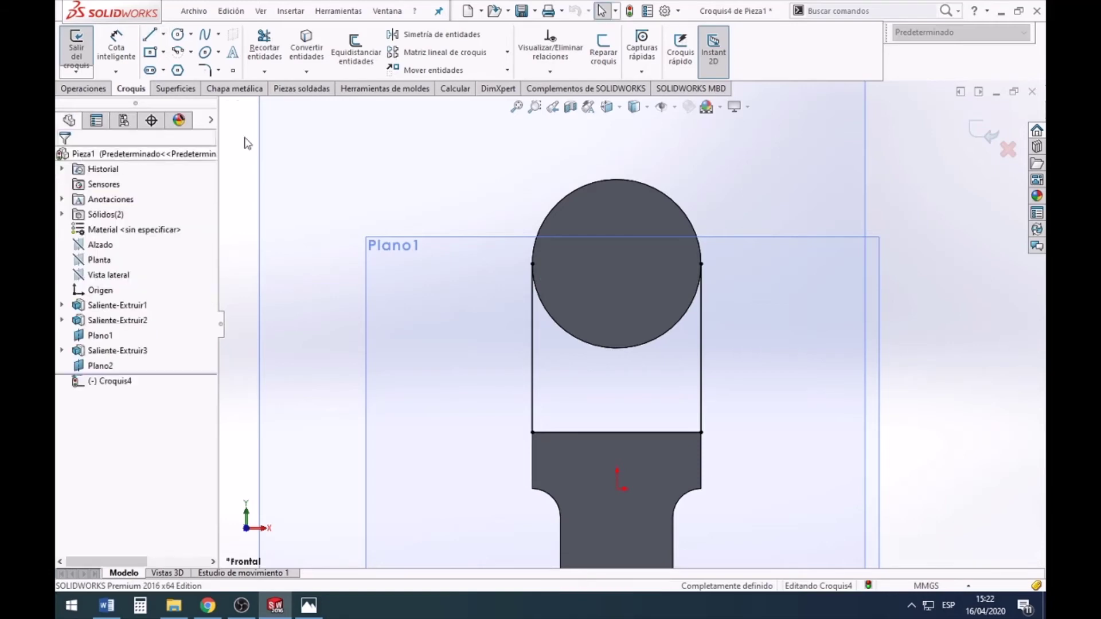
{"action": "left_click", "coordinate": [306, 51]}
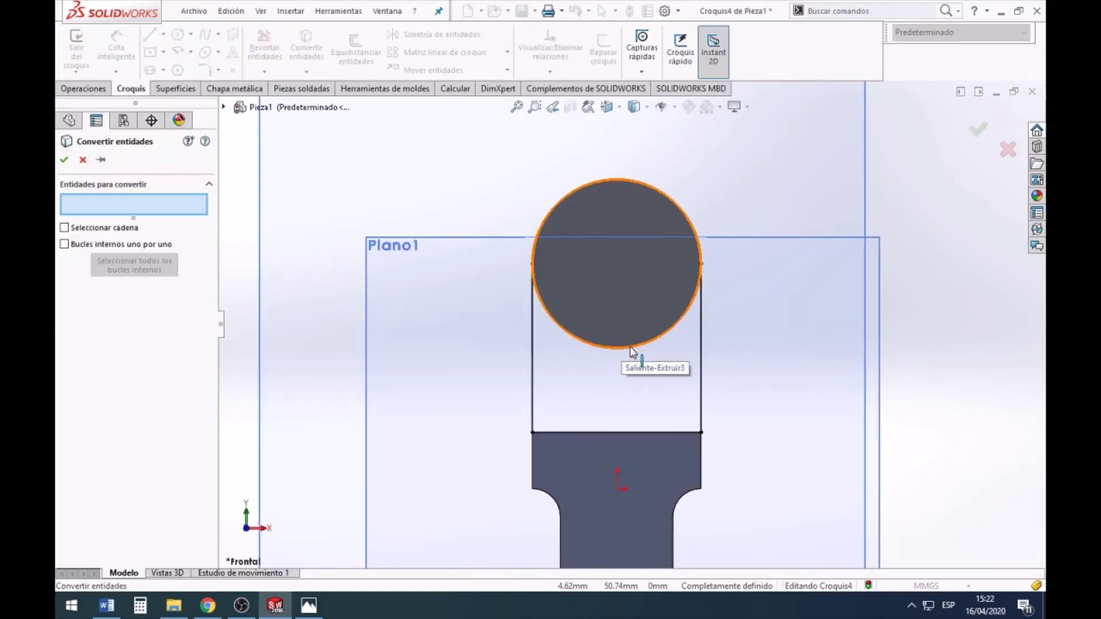
{"action": "left_click", "coordinate": [631, 348]}
{"action": "left_click", "coordinate": [59, 162]}
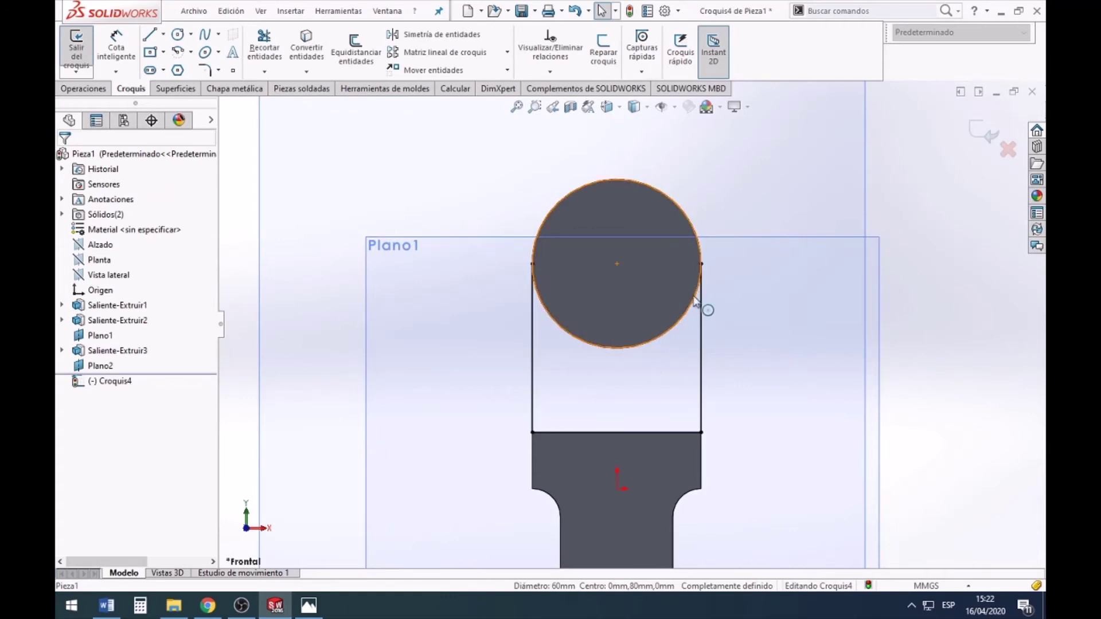
{"action": "scroll", "coordinate": [694, 301], "scroll_direction": "up", "scroll_amount": 3}
Step: Extrude the web region 10 mm as a boss, reversing the direction toward the boss
{"action": "left_click", "coordinate": [80, 89]}
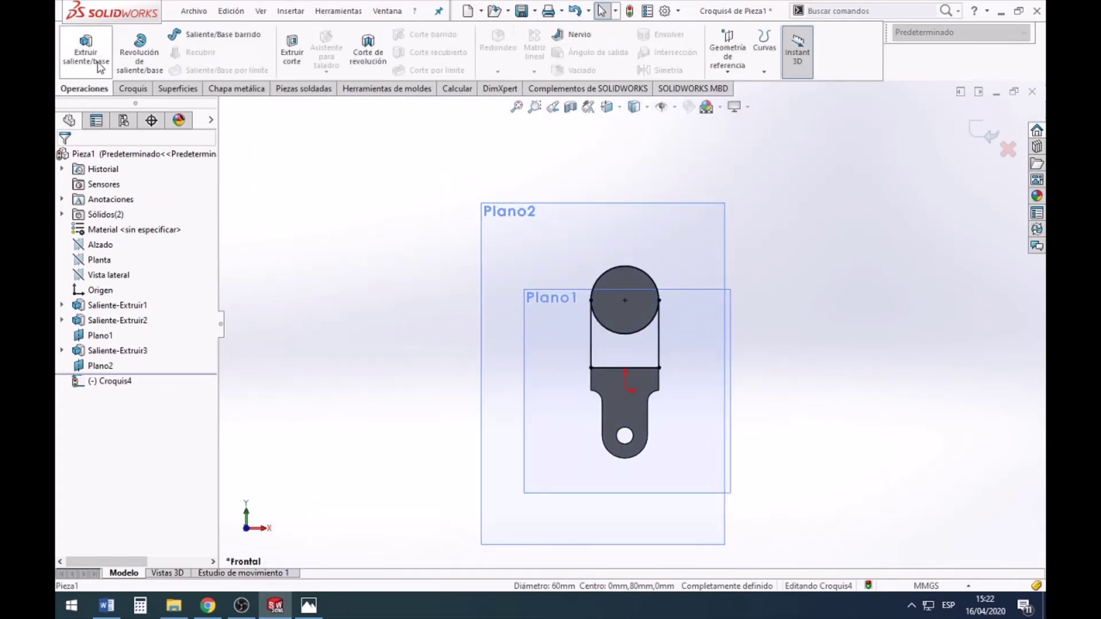
{"action": "left_click", "coordinate": [86, 48]}
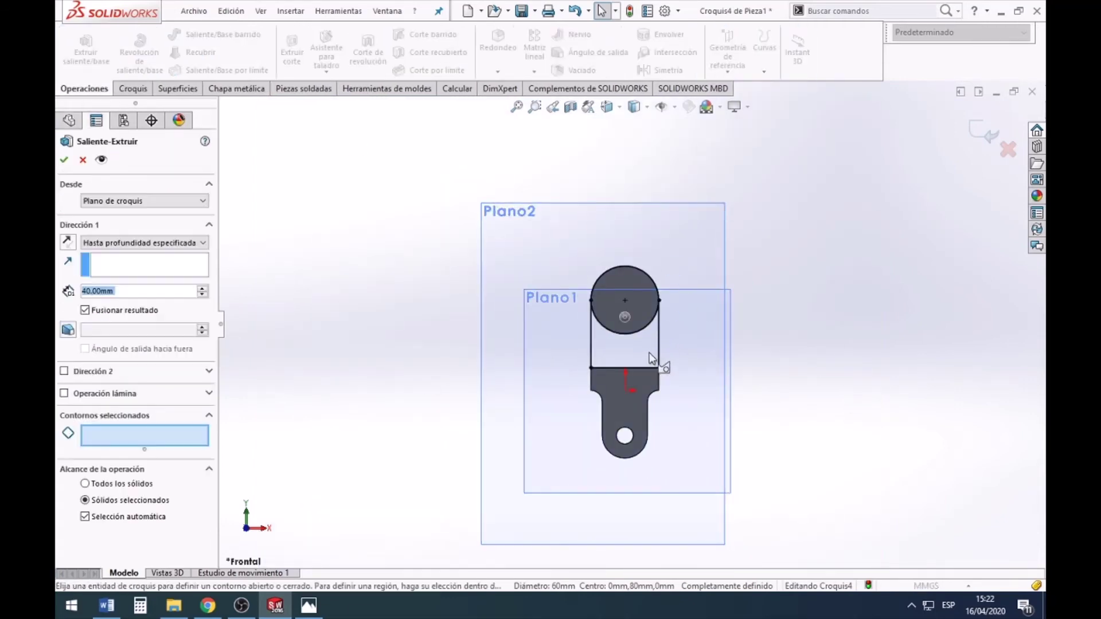
{"action": "left_click", "coordinate": [102, 437]}
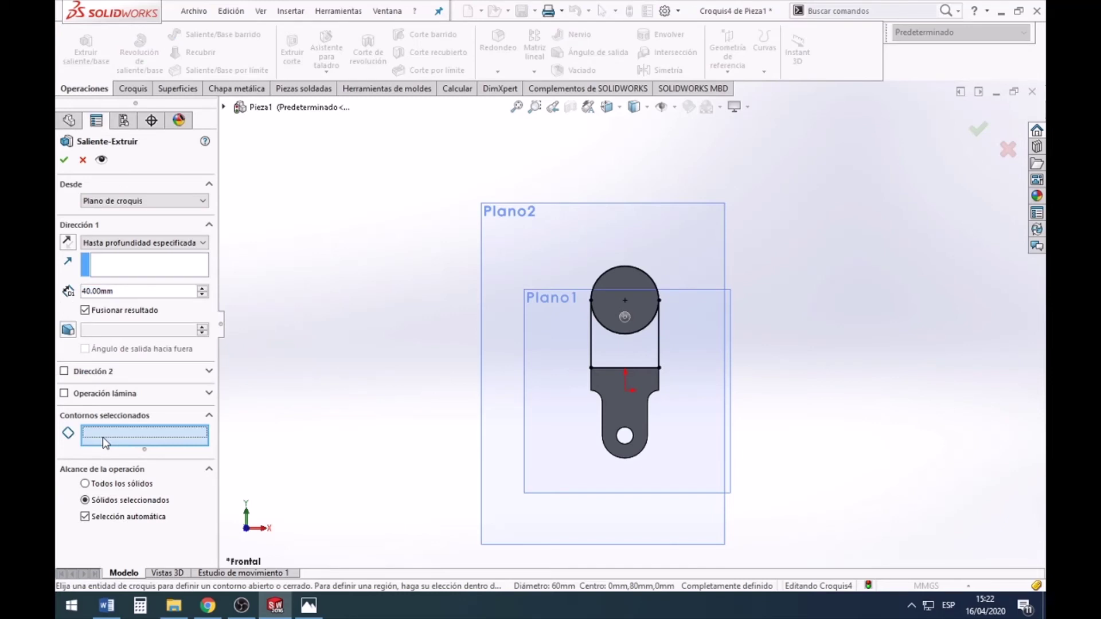
{"action": "left_click", "coordinate": [629, 350]}
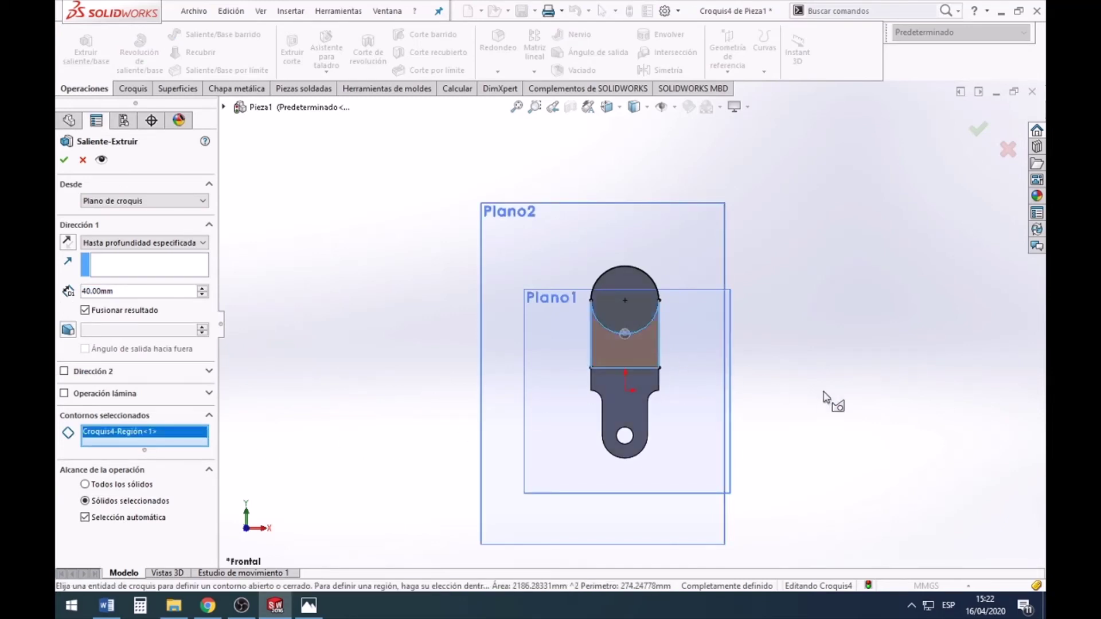
{"action": "middle_click_drag", "start_coordinate": [830, 398], "coordinate": [768, 455]}
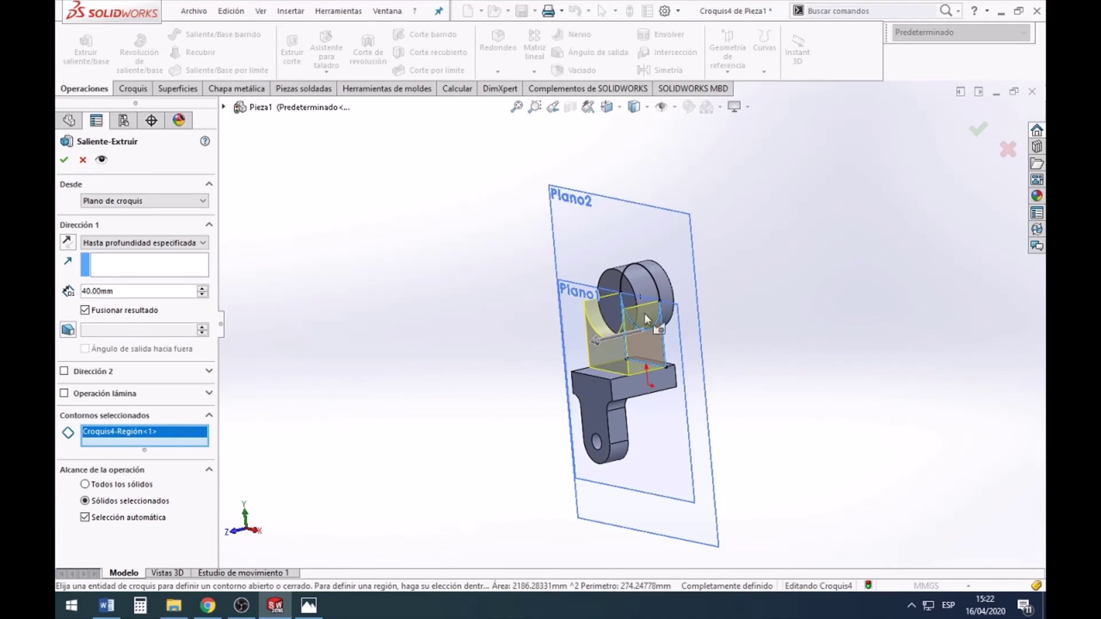
{"action": "left_click", "coordinate": [69, 245]}
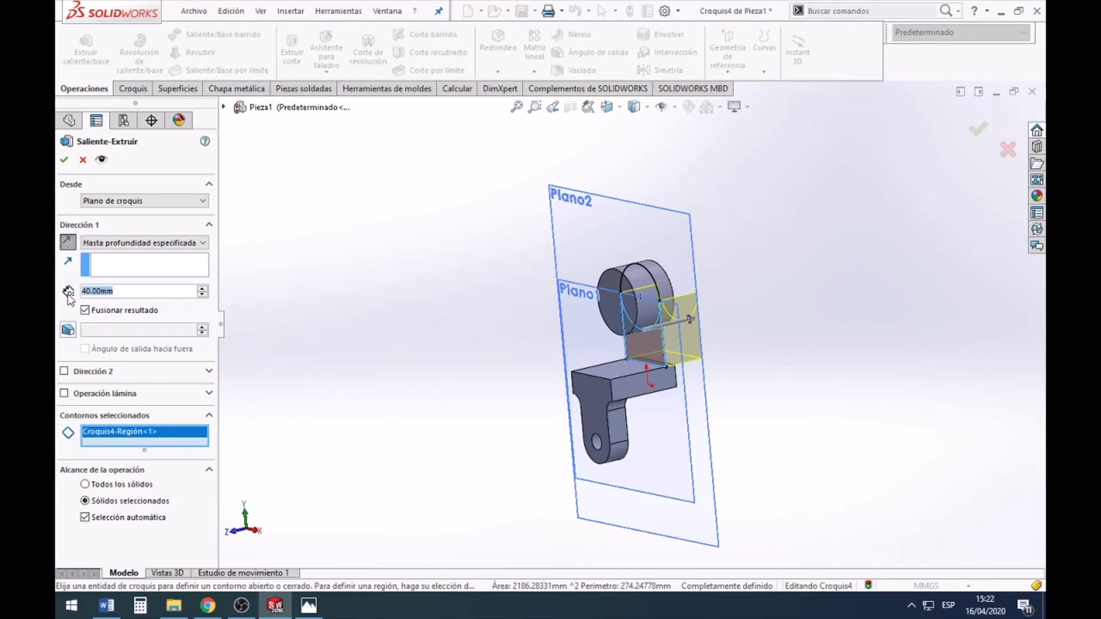
{"action": "type", "text": "10"}
{"action": "key", "text": "Return"}
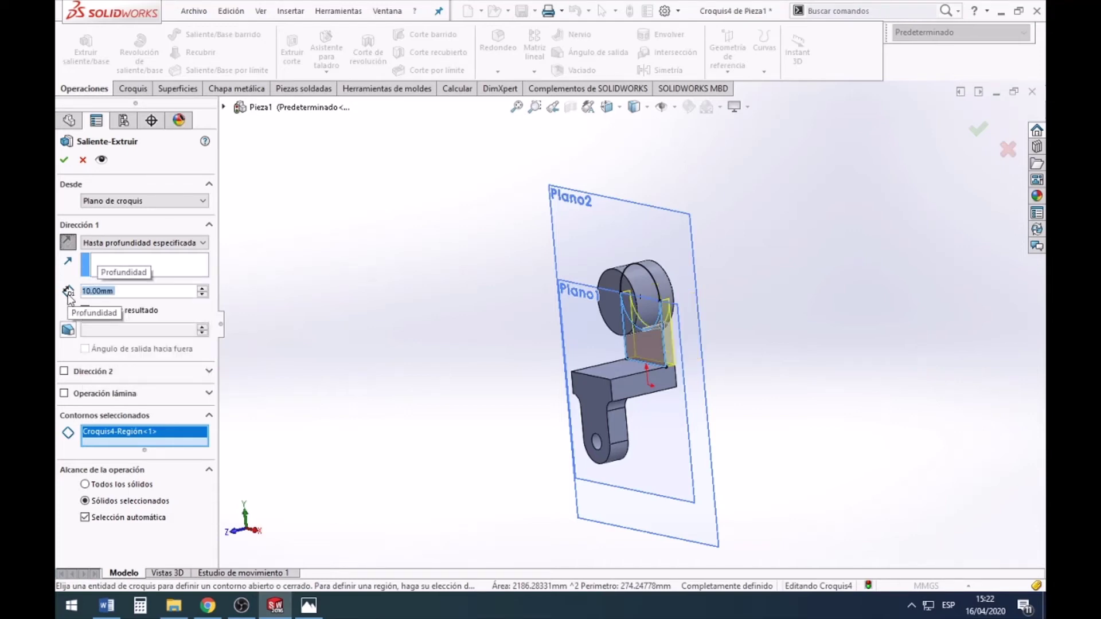
{"action": "left_click", "coordinate": [64, 159]}
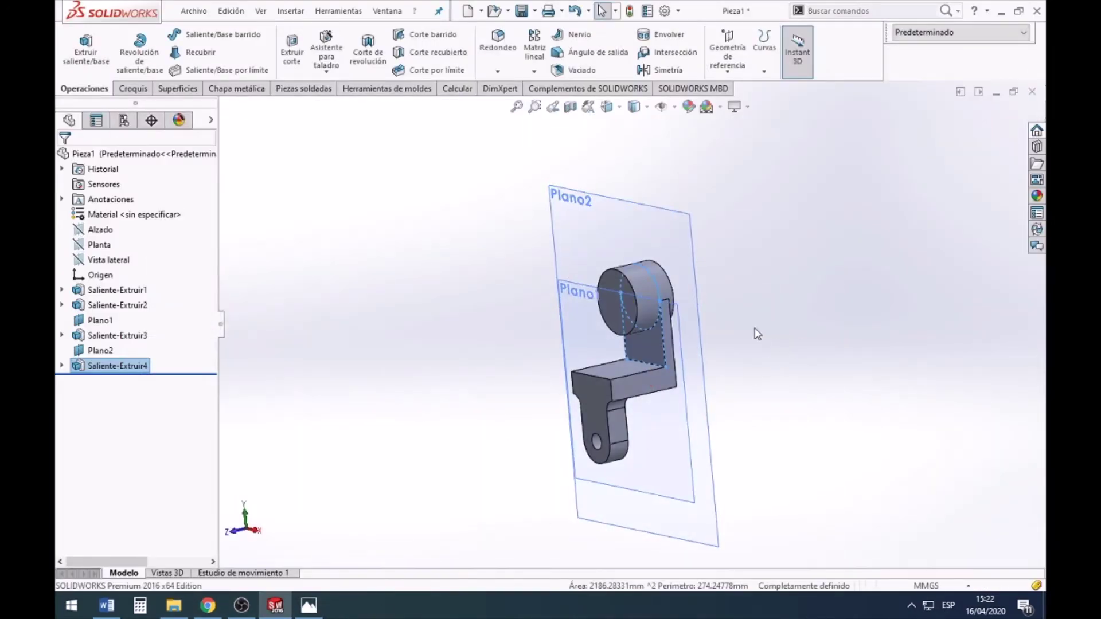
{"action": "scroll", "coordinate": [707, 388], "scroll_direction": "down", "scroll_amount": 3}
{"action": "scroll", "coordinate": [723, 402], "scroll_direction": "up", "scroll_amount": 5}
{"action": "mouse_move", "coordinate": [714, 424]}
{"action": "middle_mouse_down"}
{"action": "mouse_move", "coordinate": [737, 383]}
{"action": "mouse_move", "coordinate": [722, 388]}
{"action": "middle_mouse_up"}
{"action": "scroll", "coordinate": [604, 339], "scroll_direction": "down", "scroll_amount": 3}
{"action": "scroll", "coordinate": [661, 321], "scroll_direction": "down", "scroll_amount": 2}
{"action": "scroll", "coordinate": [540, 280], "scroll_direction": "down", "scroll_amount": 2}
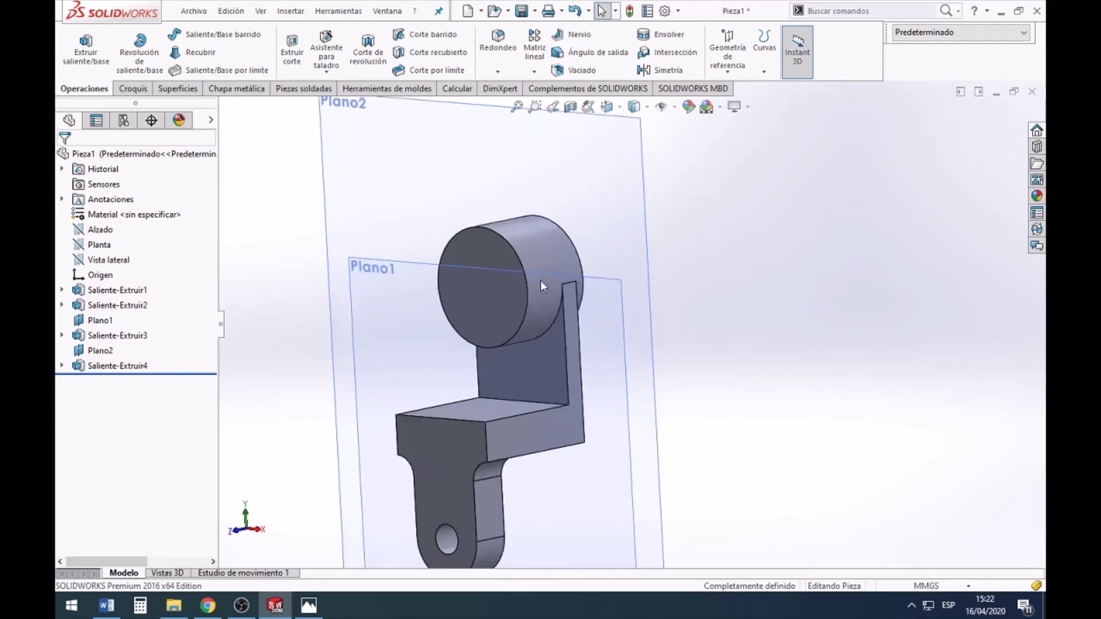
{"action": "scroll", "coordinate": [540, 279], "scroll_direction": "down", "scroll_amount": 2}
{"action": "left_click", "coordinate": [309, 608]}
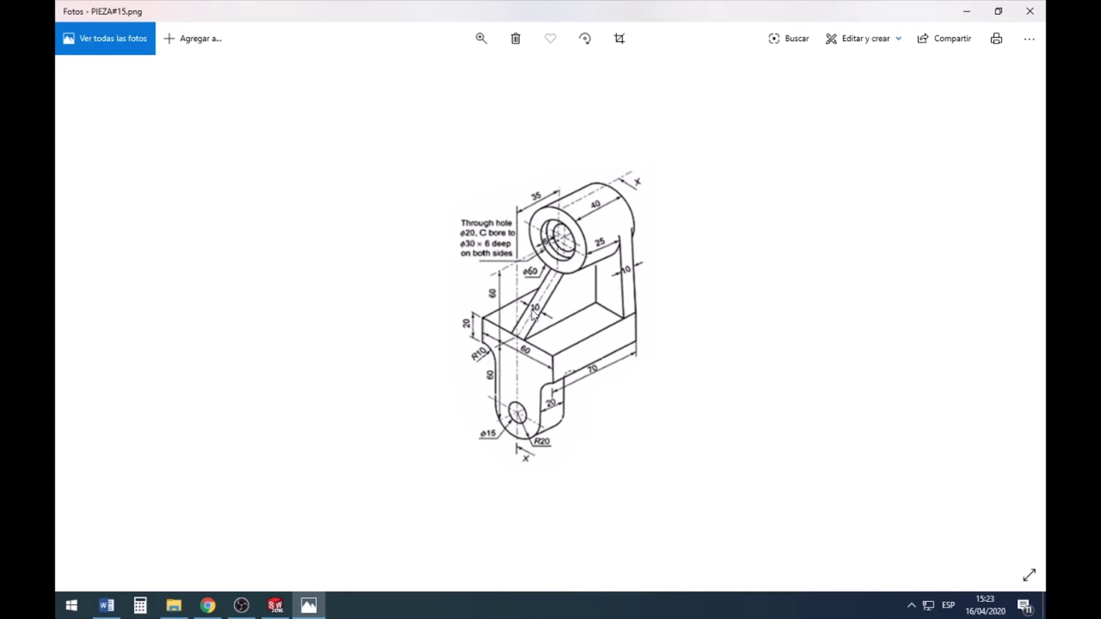
{"action": "left_click", "coordinate": [275, 605]}
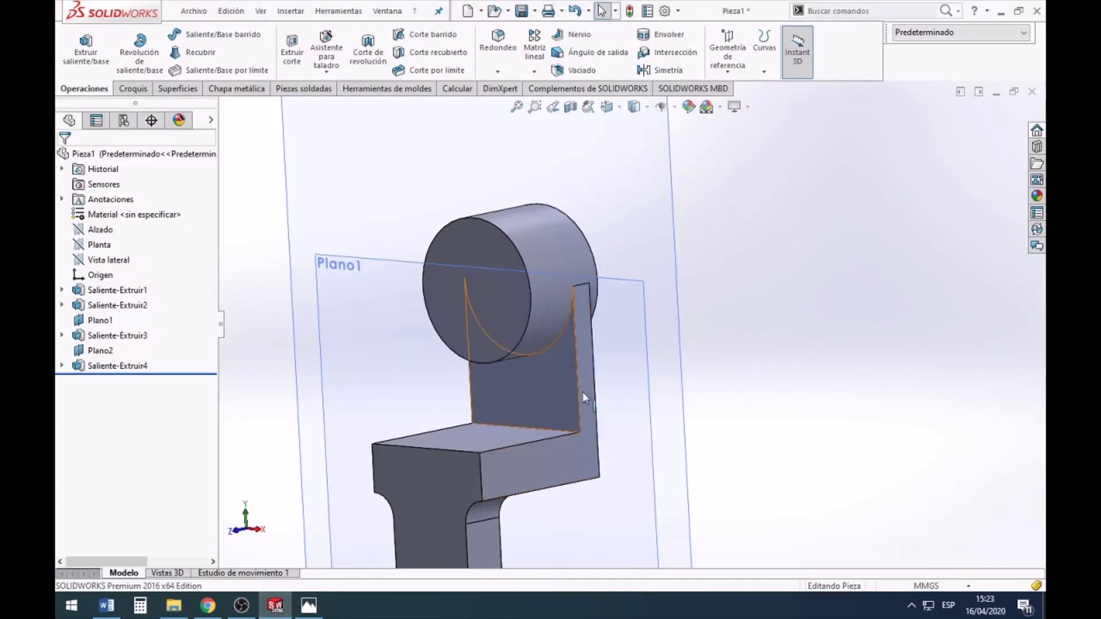
Step: Hide reference planes Plano2 and Plano1
{"action": "scroll", "coordinate": [625, 395], "scroll_direction": "up", "scroll_amount": 5}
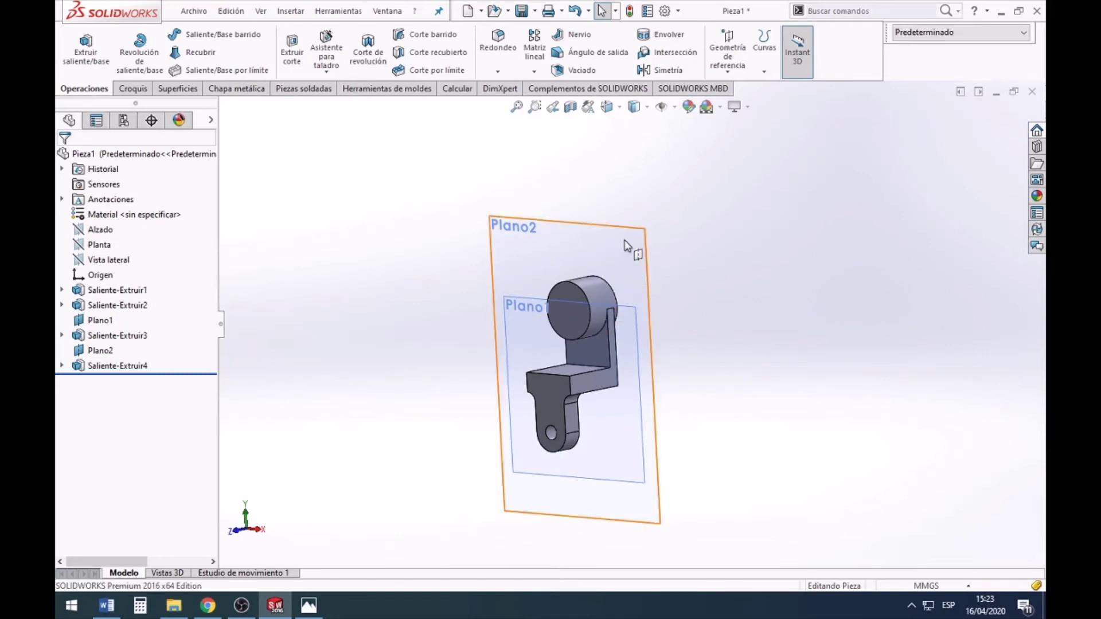
{"action": "right_click", "coordinate": [625, 248]}
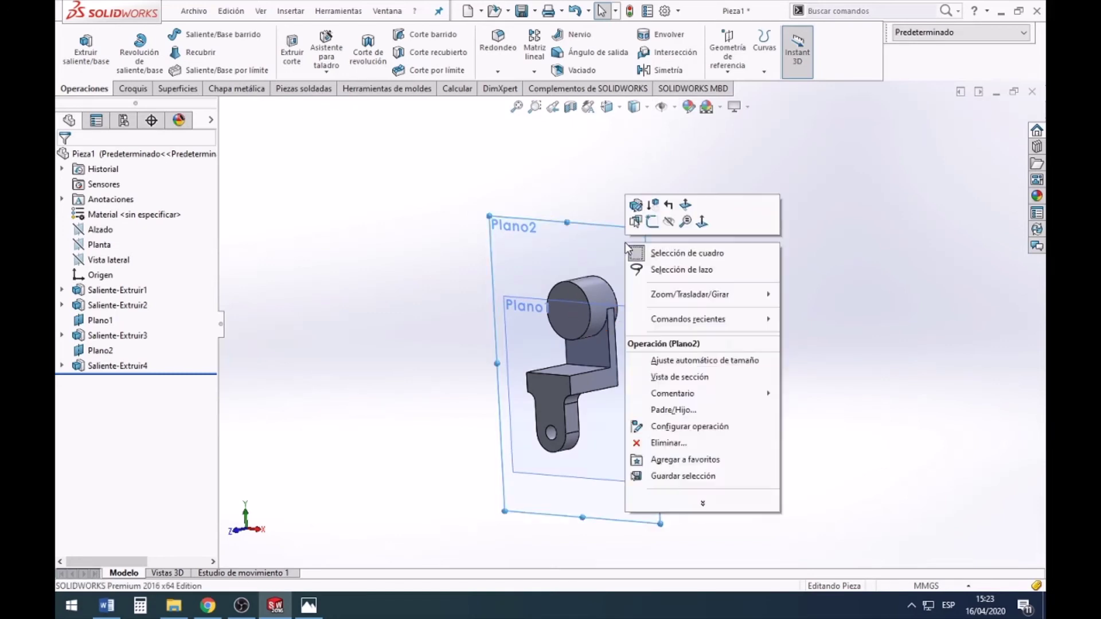
{"action": "left_click", "coordinate": [663, 222]}
{"action": "right_click", "coordinate": [642, 350]}
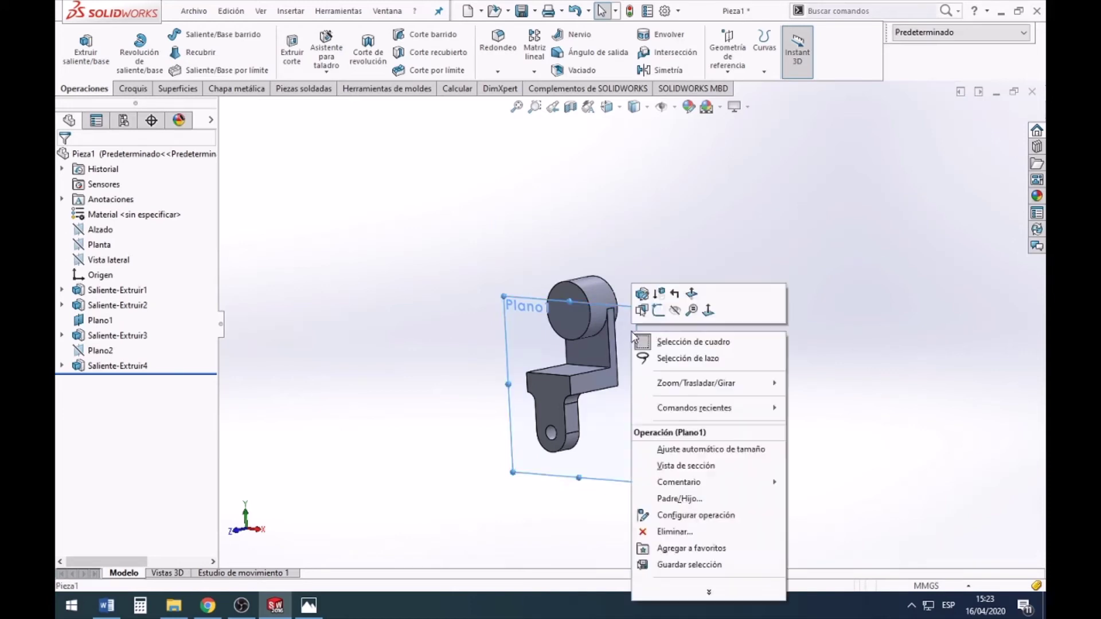
{"action": "left_click", "coordinate": [677, 315]}
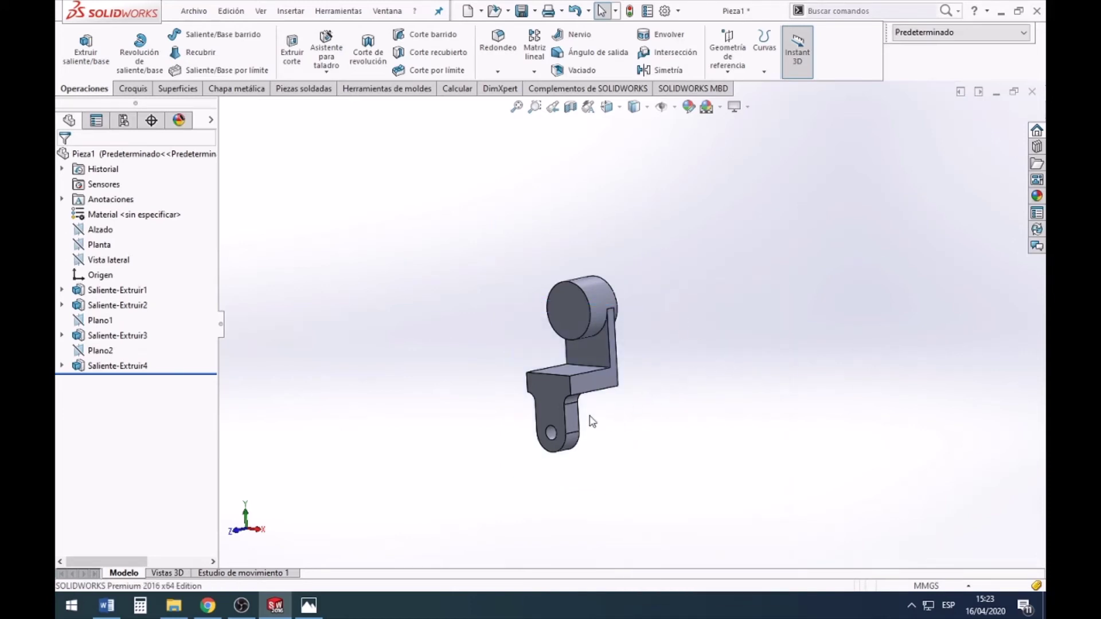
Step: Orbit the part to a side-on view and zoom out to see the whole solid
{"action": "left_click", "coordinate": [105, 260]}
{"action": "mouse_move", "coordinate": [363, 363]}
{"action": "middle_mouse_down"}
{"action": "mouse_move", "coordinate": [469, 361]}
{"action": "mouse_move", "coordinate": [393, 353]}
{"action": "mouse_move", "coordinate": [388, 369]}
{"action": "middle_mouse_up"}
{"action": "left_click", "coordinate": [317, 254]}
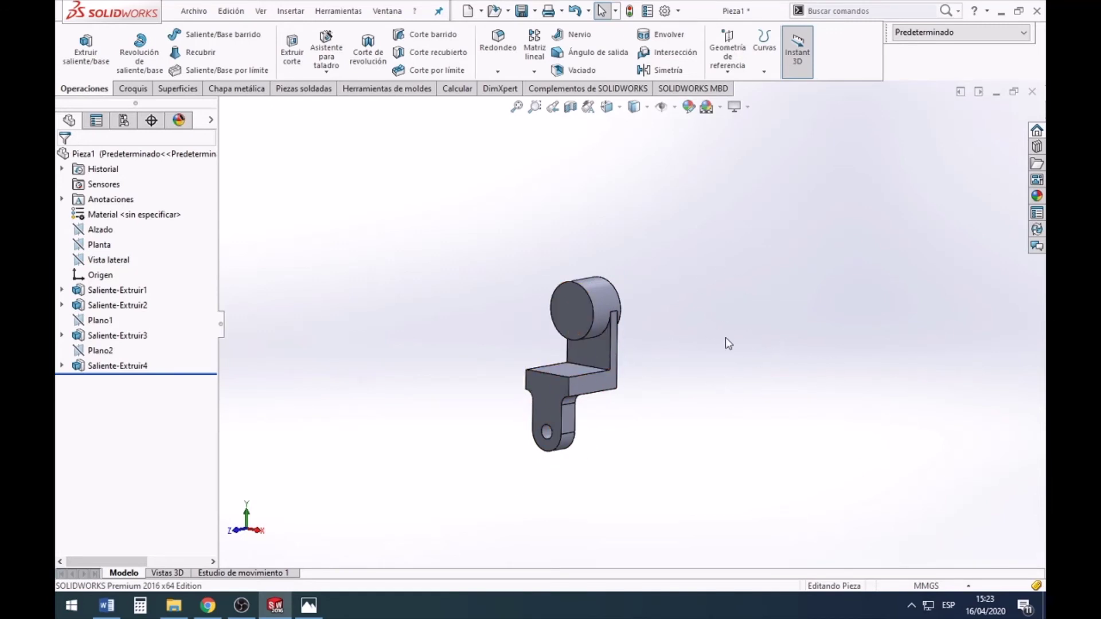
{"action": "scroll", "coordinate": [657, 334], "scroll_direction": "down", "scroll_amount": 1}
{"action": "scroll", "coordinate": [634, 337], "scroll_direction": "down", "scroll_amount": 1}
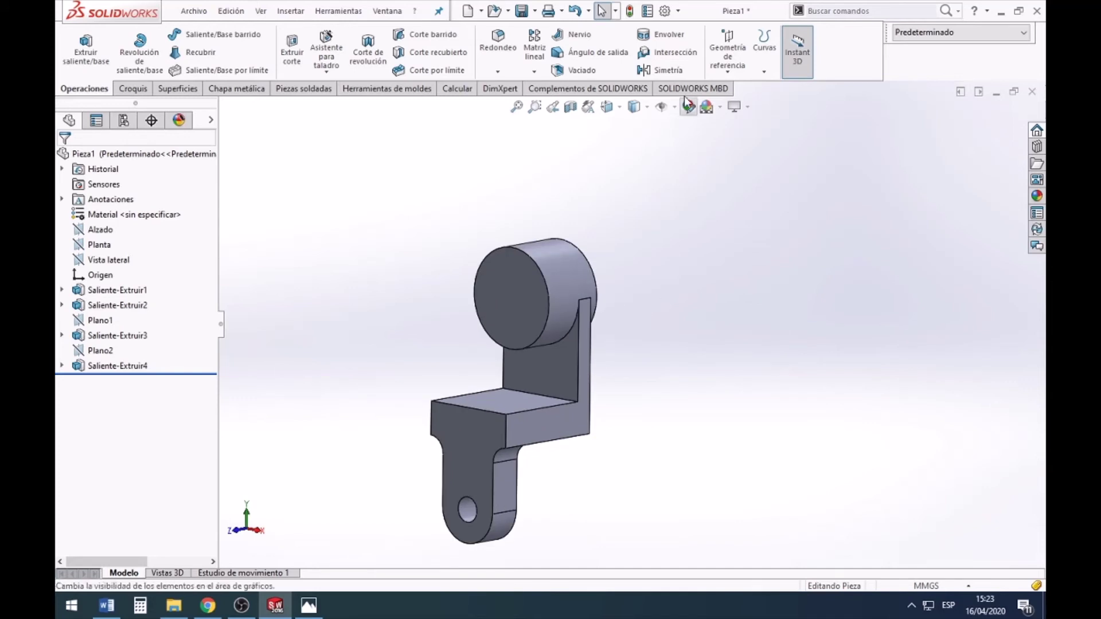
Step: Create reference plane Plano3 from the L-shaped face and a second face of the part
{"action": "left_click", "coordinate": [725, 66]}
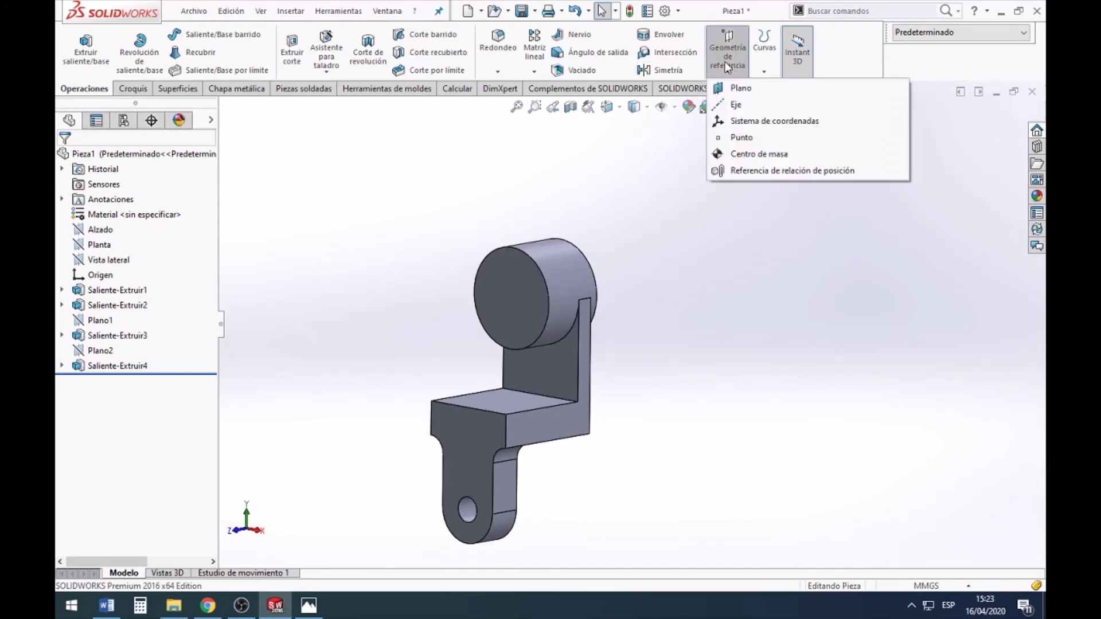
{"action": "left_click", "coordinate": [750, 92]}
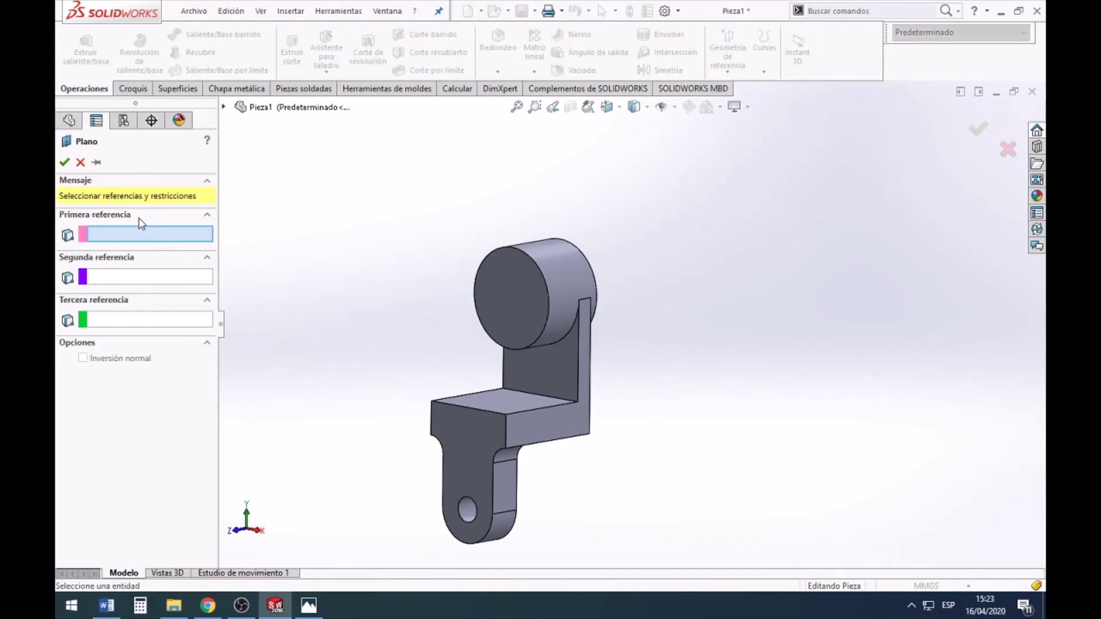
{"action": "left_click", "coordinate": [542, 428]}
{"action": "scroll", "coordinate": [670, 490], "scroll_direction": "up", "scroll_amount": 5}
{"action": "middle_click_drag", "start_coordinate": [648, 481], "coordinate": [776, 500]}
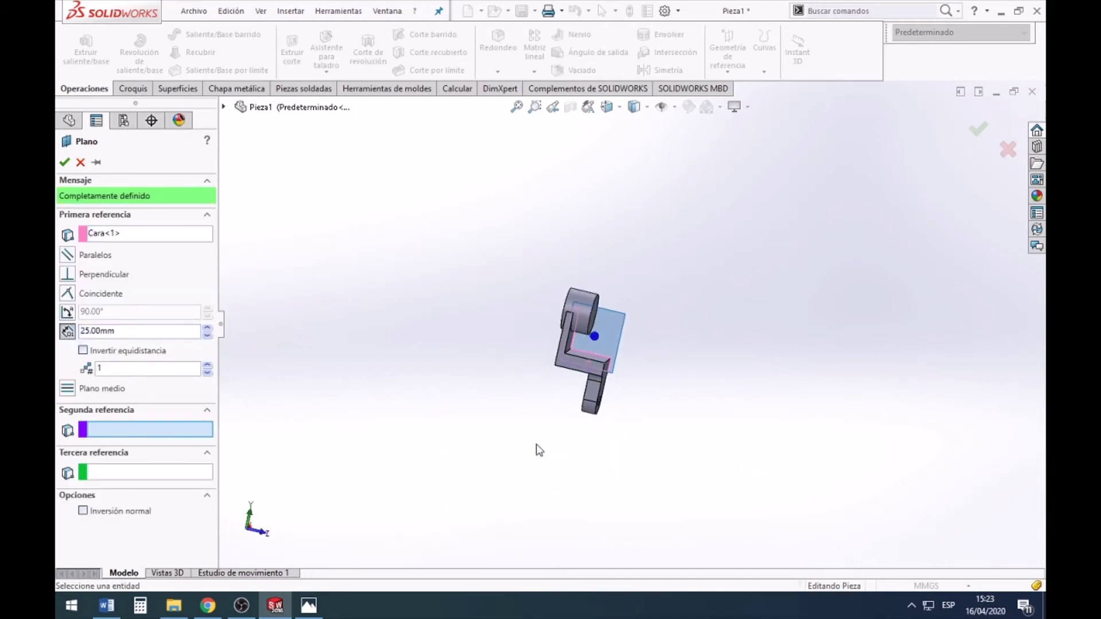
{"action": "middle_click_drag", "start_coordinate": [597, 454], "coordinate": [571, 380]}
{"action": "scroll", "coordinate": [572, 380], "scroll_direction": "up", "scroll_amount": 3}
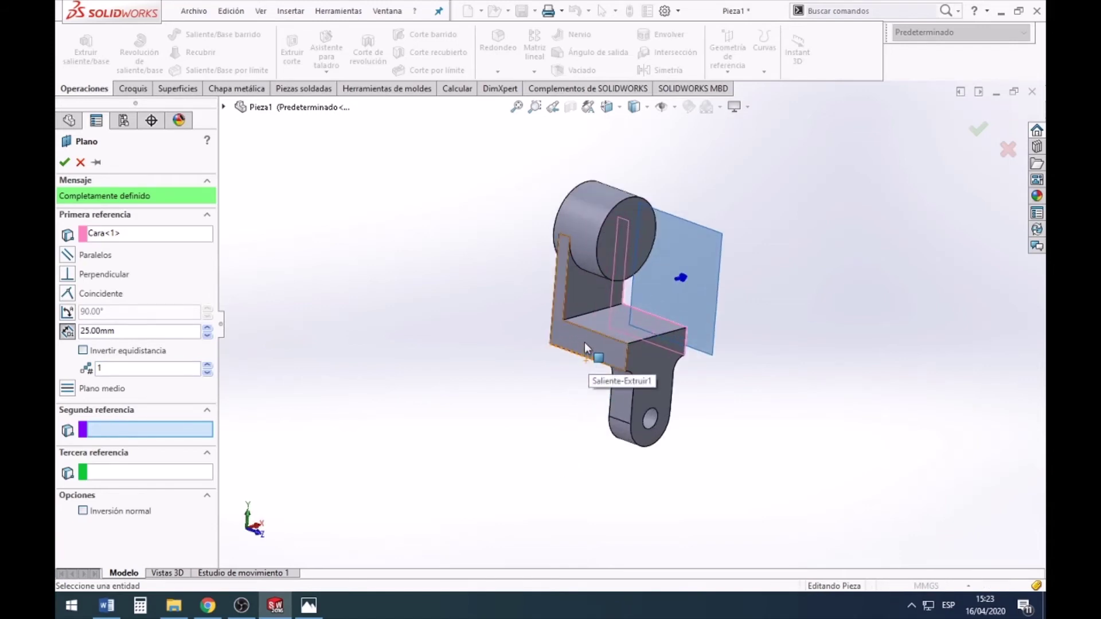
{"action": "left_click", "coordinate": [589, 363]}
{"action": "mouse_move", "coordinate": [726, 398]}
{"action": "middle_mouse_down"}
{"action": "mouse_move", "coordinate": [741, 431]}
{"action": "mouse_move", "coordinate": [656, 501]}
{"action": "mouse_move", "coordinate": [695, 464]}
{"action": "mouse_move", "coordinate": [698, 482]}
{"action": "middle_mouse_up"}
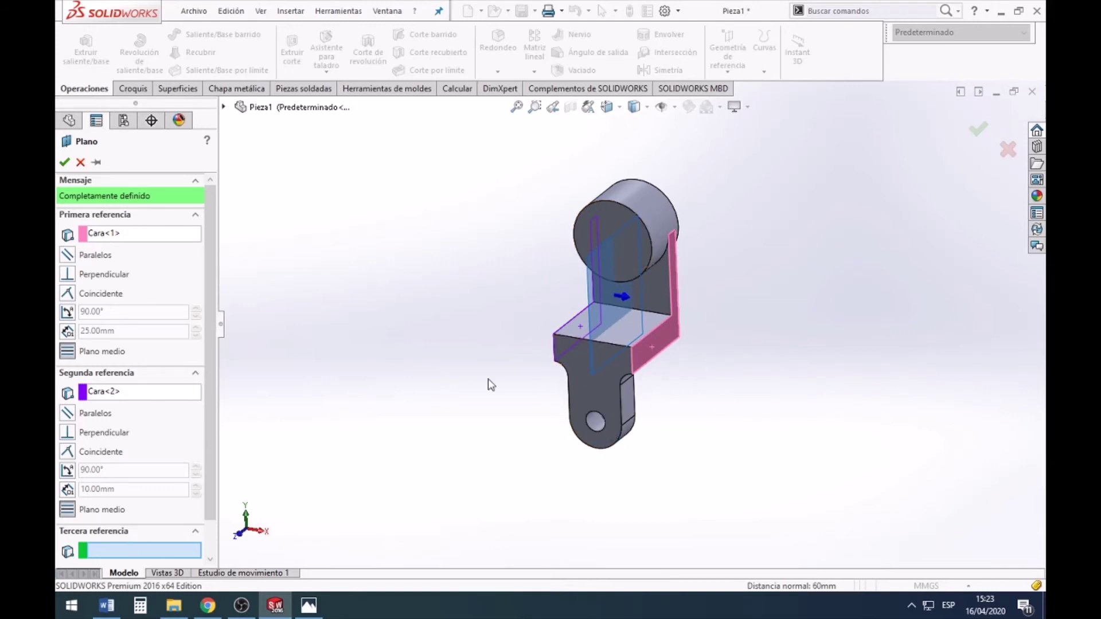
{"action": "left_click", "coordinate": [64, 163]}
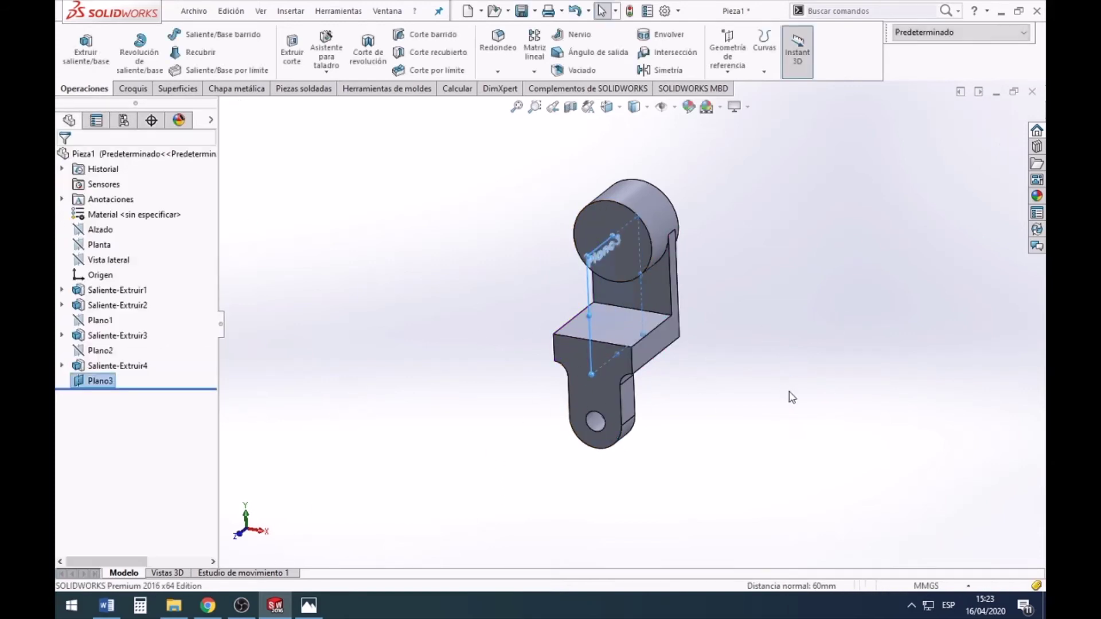
Step: Stretch Plano3 down past the base and widen it to the right
{"action": "mouse_move", "coordinate": [789, 395]}
{"action": "middle_mouse_down"}
{"action": "mouse_move", "coordinate": [751, 459]}
{"action": "mouse_move", "coordinate": [735, 359]}
{"action": "mouse_move", "coordinate": [711, 321]}
{"action": "middle_mouse_up"}
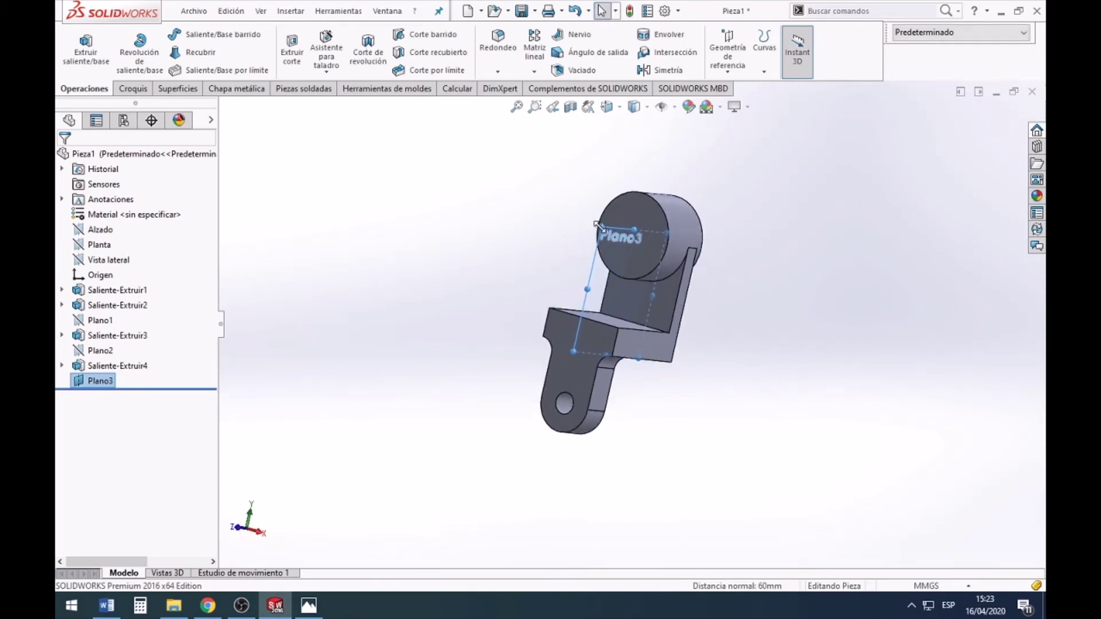
{"action": "left_click", "coordinate": [622, 170]}
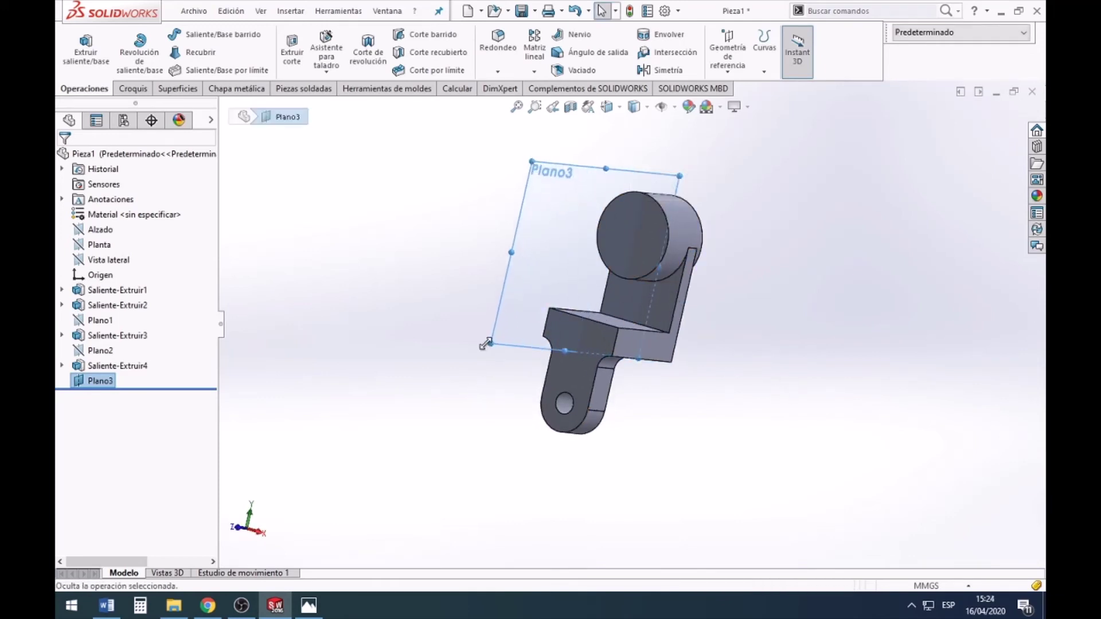
{"action": "left_click_drag", "start_coordinate": [485, 344], "coordinate": [491, 490]}
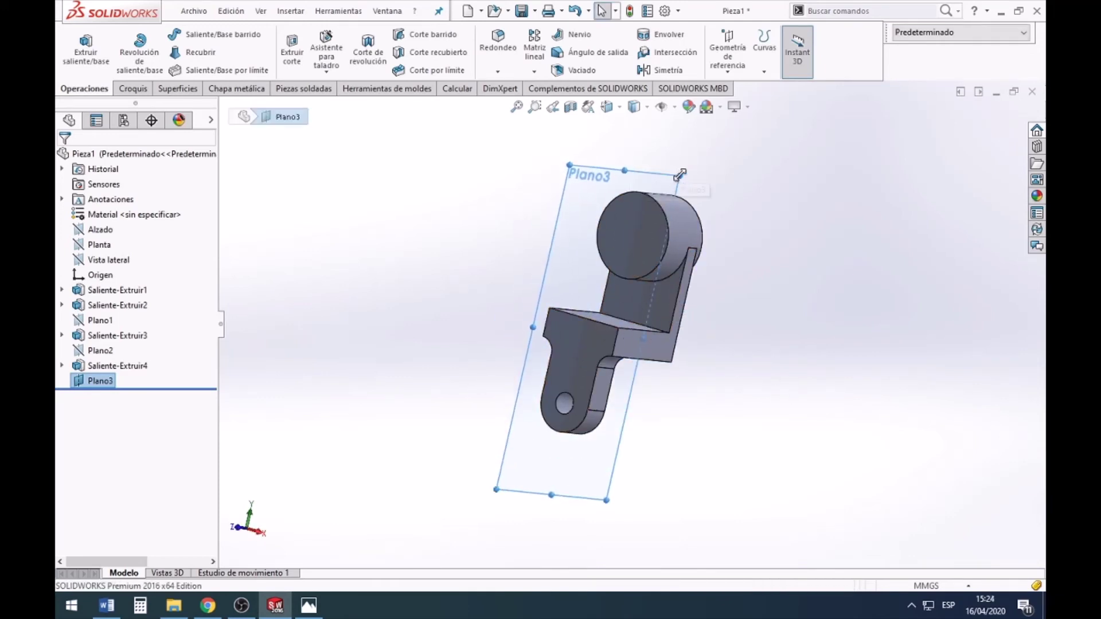
{"action": "left_click_drag", "start_coordinate": [680, 175], "coordinate": [780, 170]}
Step: Start a sketch on Plano3 viewed straight on, and show the PIEZA#15.png drawing again
{"action": "right_click", "coordinate": [643, 179]}
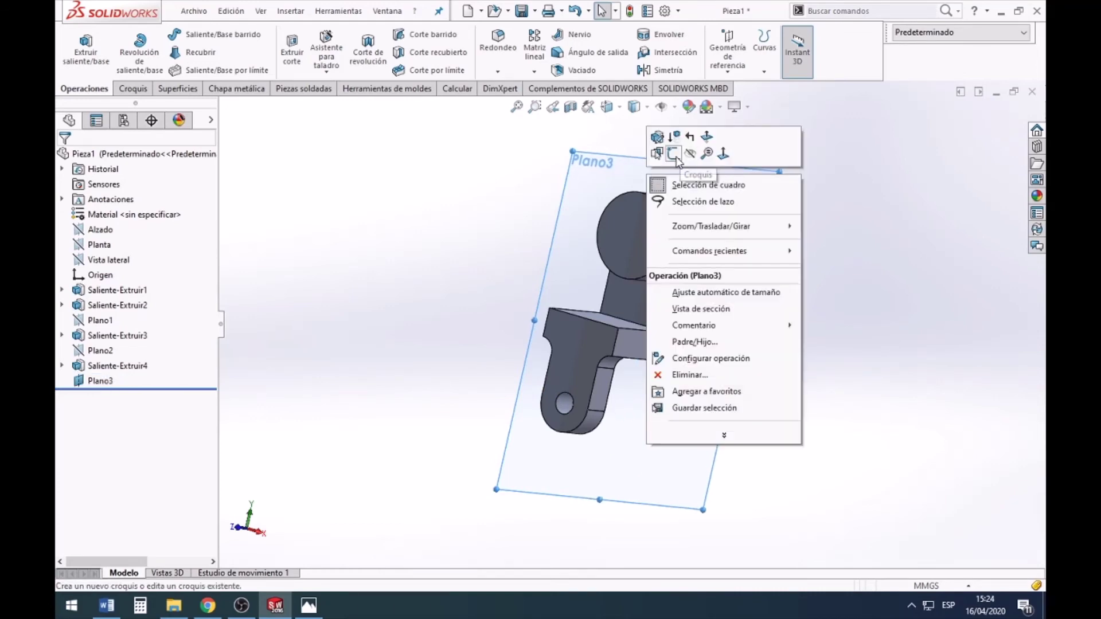
{"action": "left_click", "coordinate": [673, 153]}
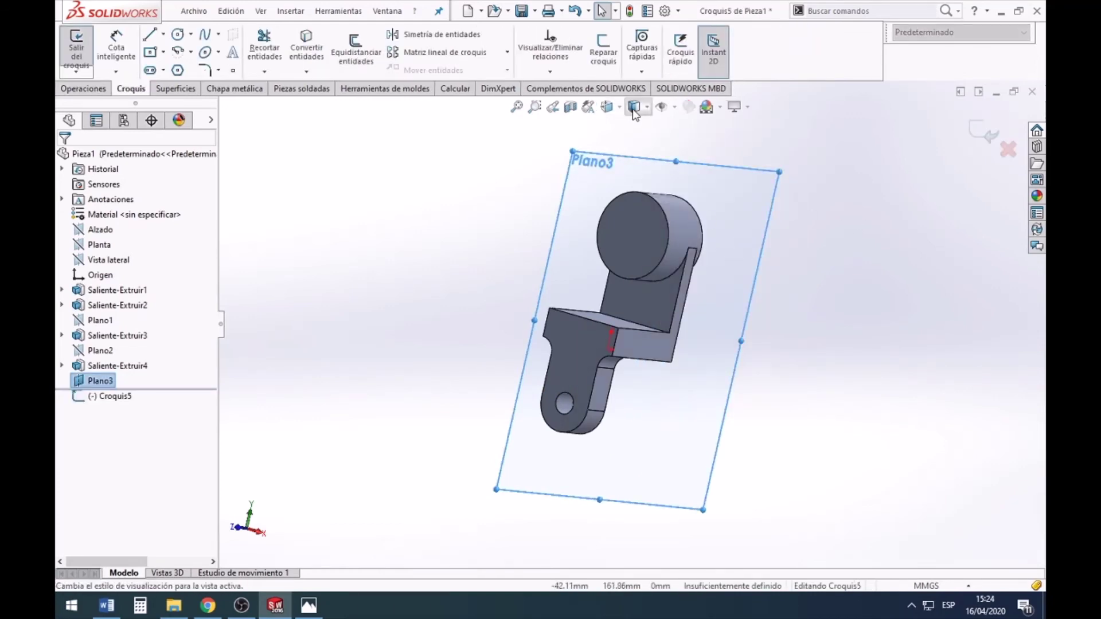
{"action": "left_click", "coordinate": [615, 111]}
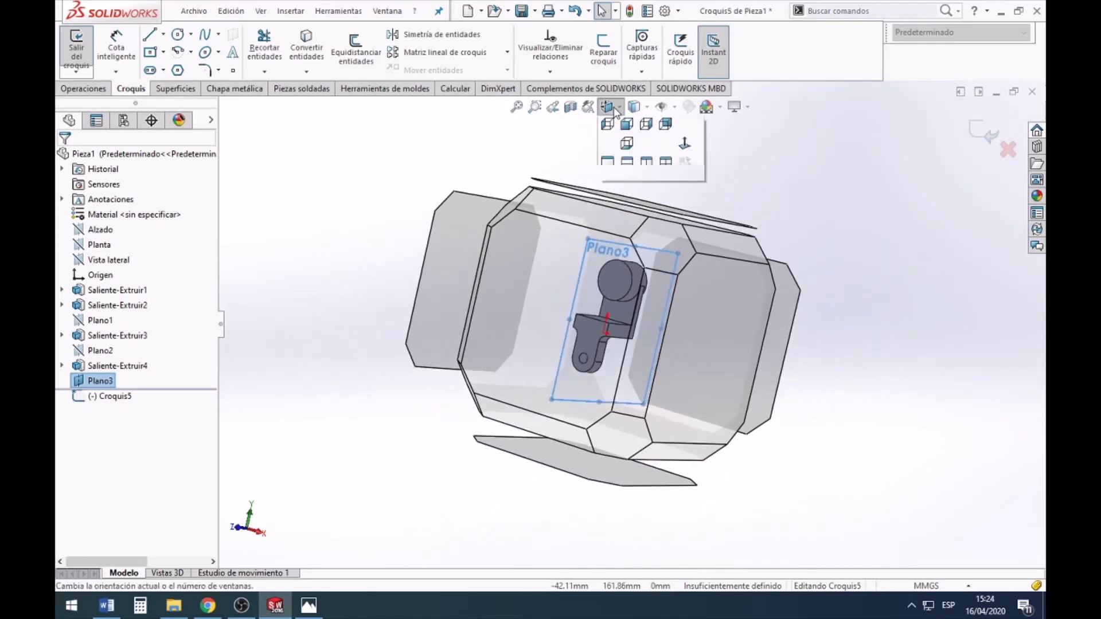
{"action": "left_click", "coordinate": [711, 337]}
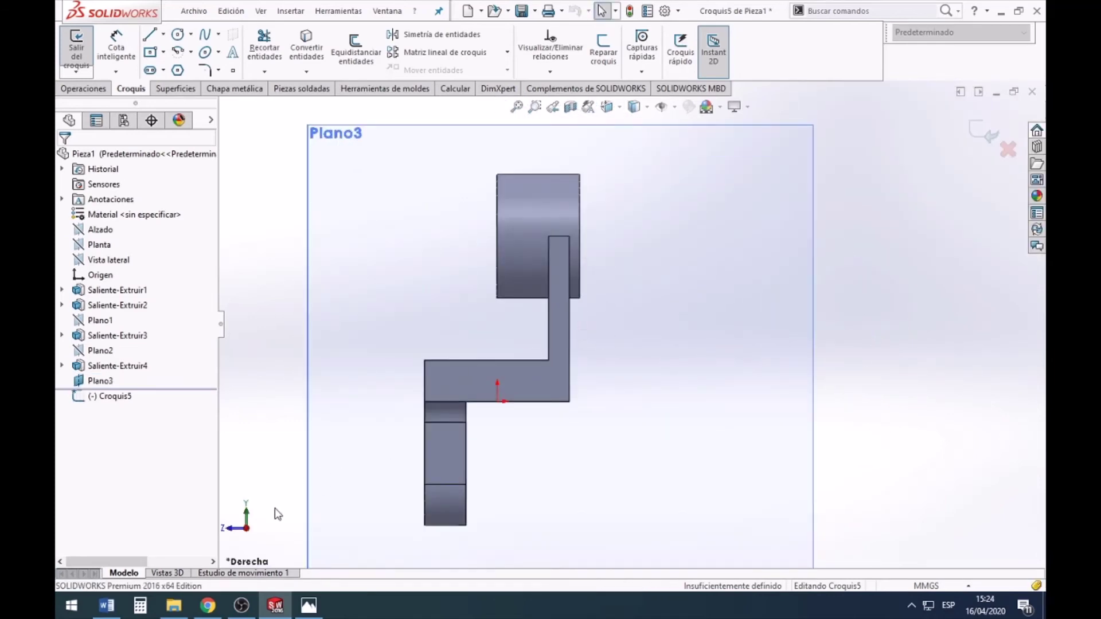
{"action": "mouse_move", "coordinate": [241, 605]}
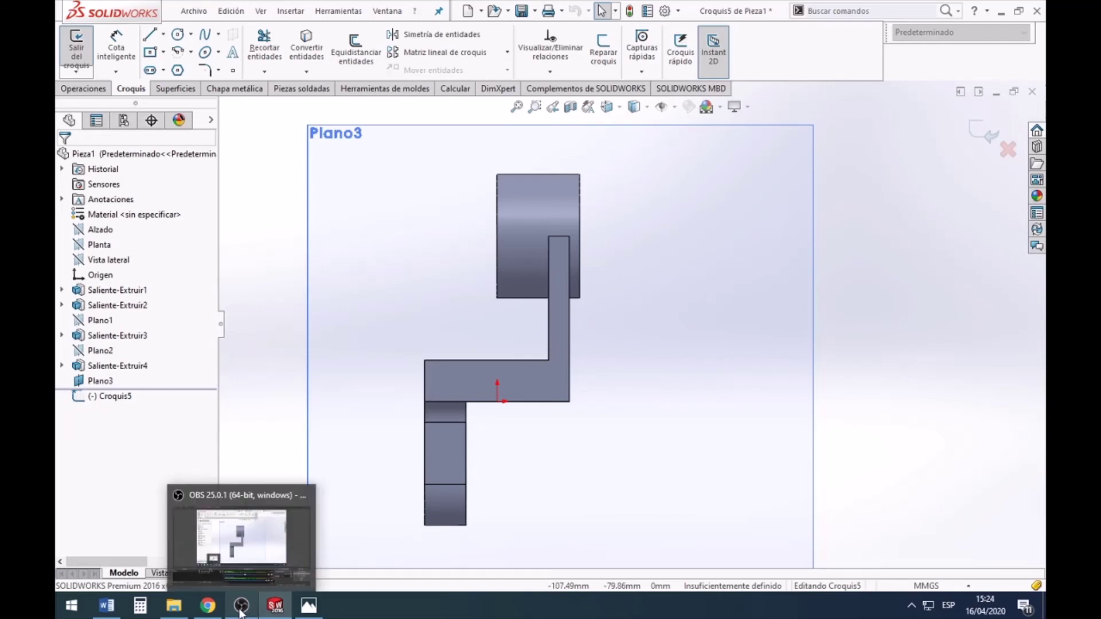
{"action": "left_click", "coordinate": [309, 606]}
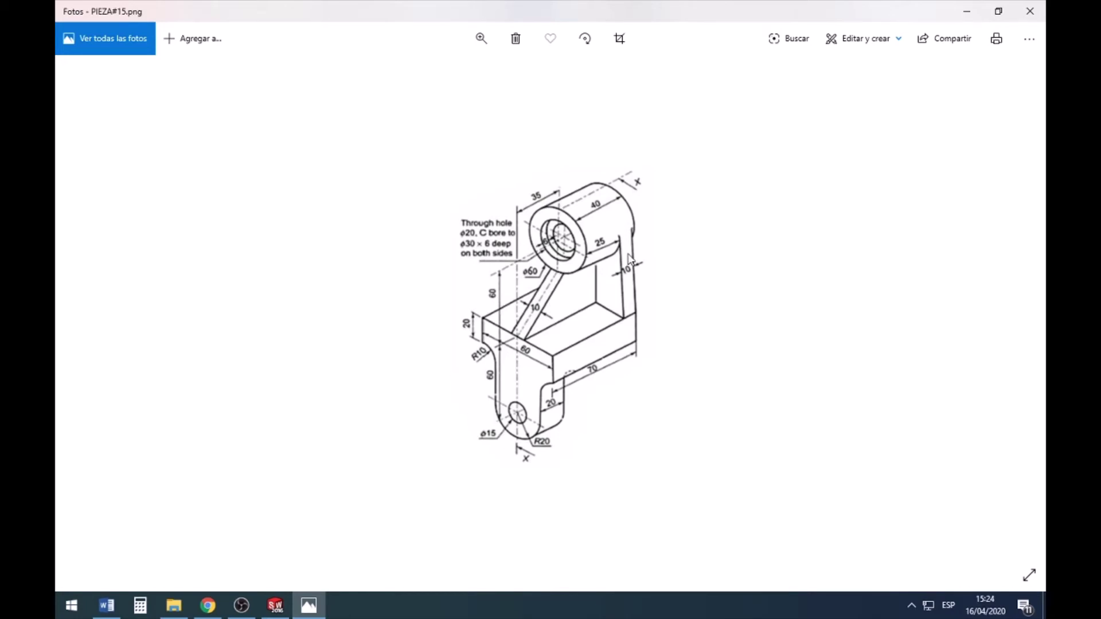
Step: Draw the closed rib outline on Plano3: slanted edge, 25 mm top, web edge, base edge
{"action": "left_click", "coordinate": [275, 606]}
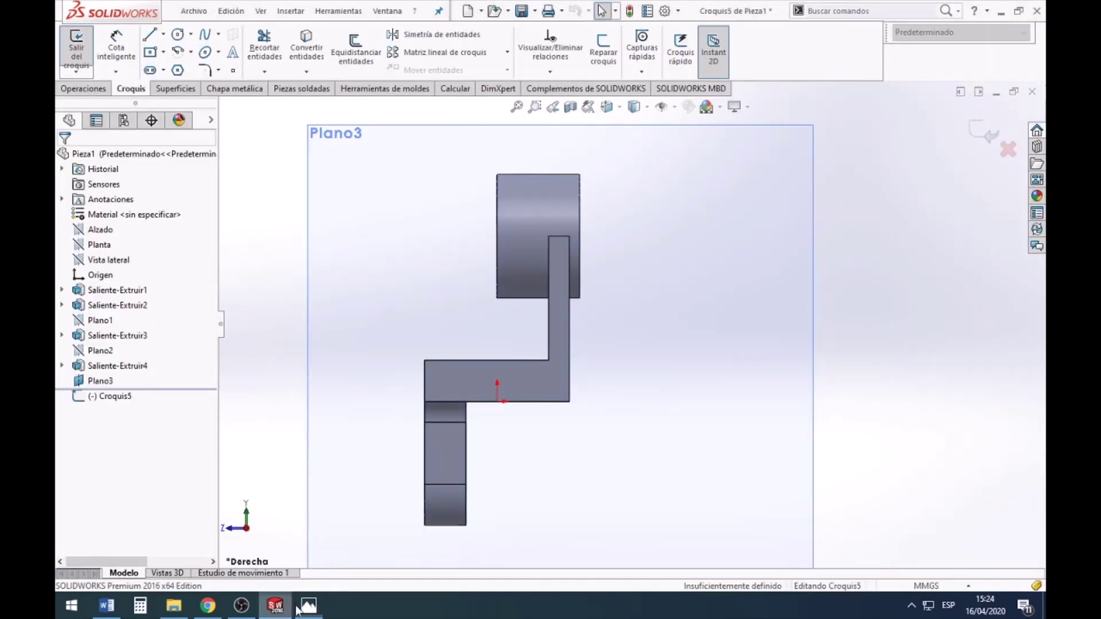
{"action": "left_click", "coordinate": [149, 36]}
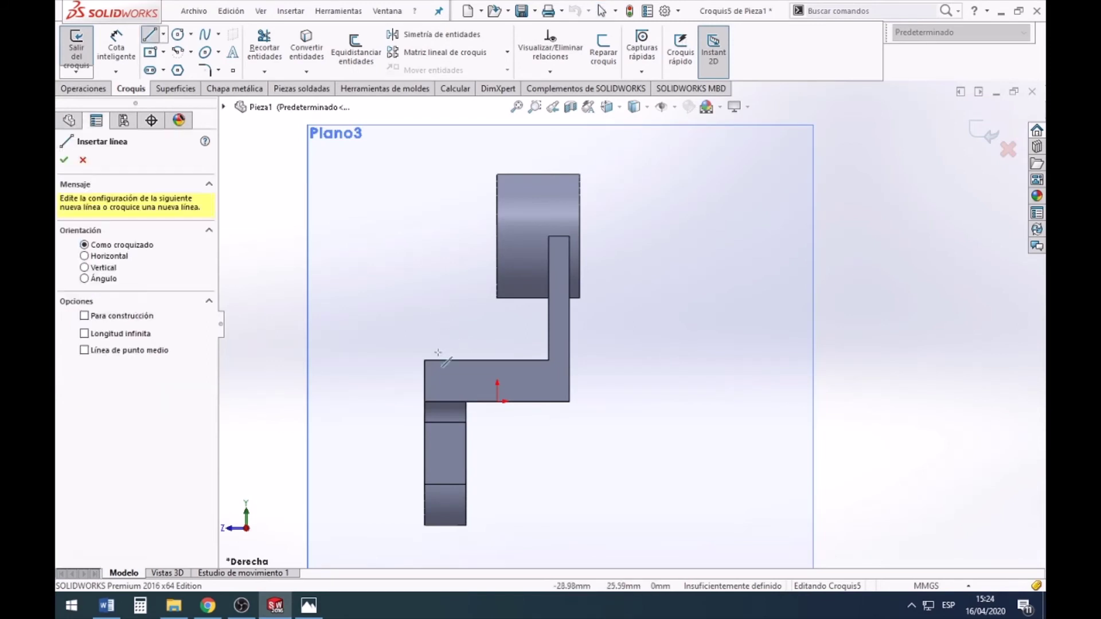
{"action": "left_click", "coordinate": [425, 360]}
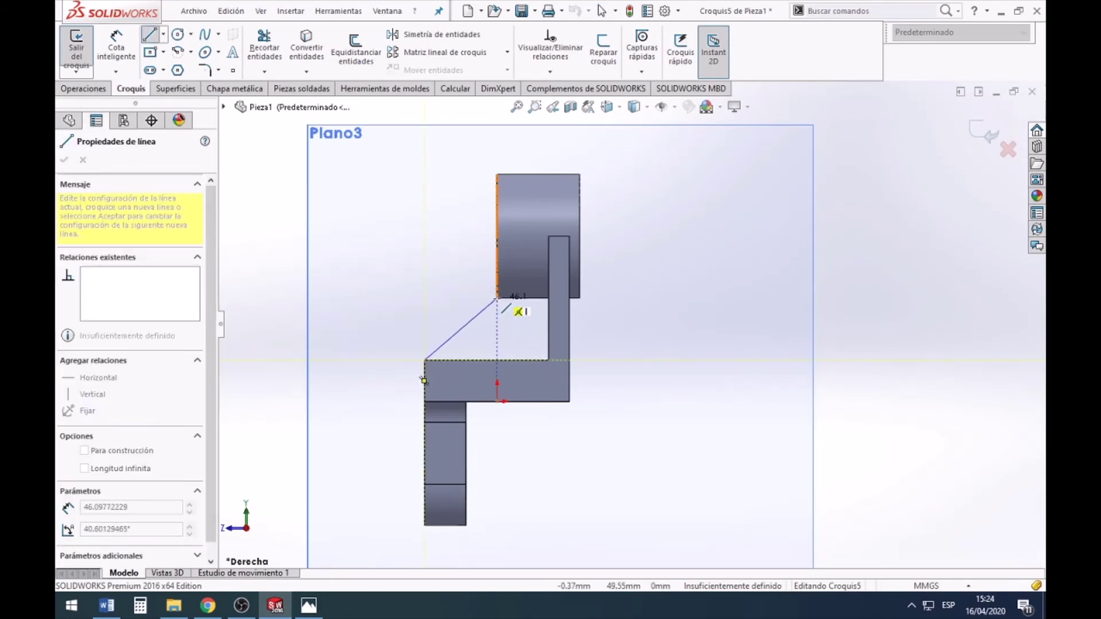
{"action": "left_click", "coordinate": [497, 298]}
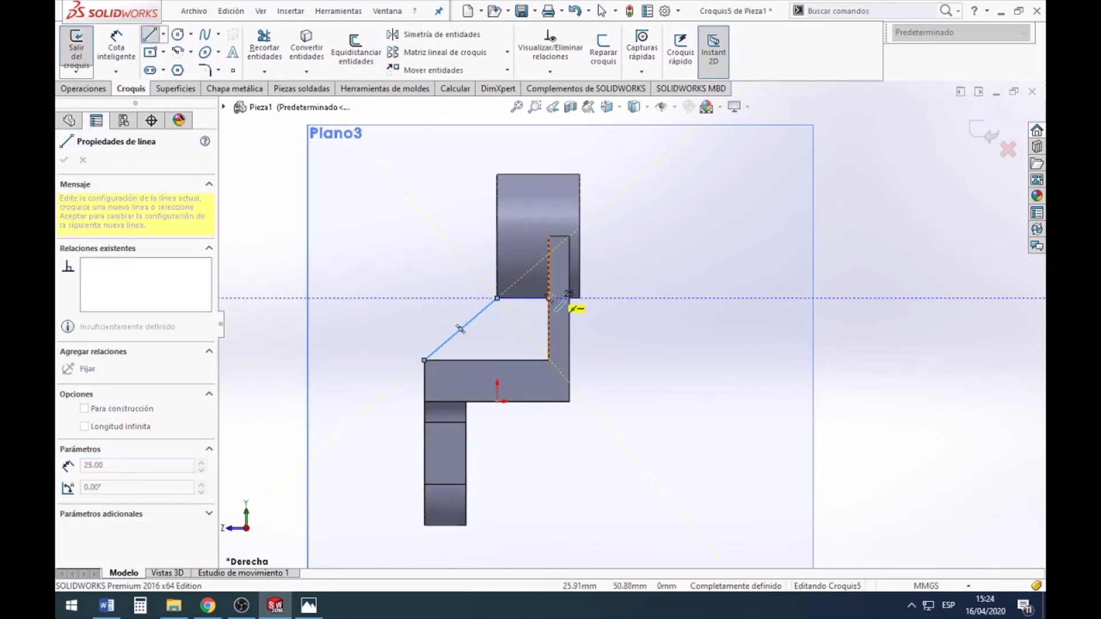
{"action": "left_click", "coordinate": [549, 298]}
{"action": "left_click", "coordinate": [548, 360]}
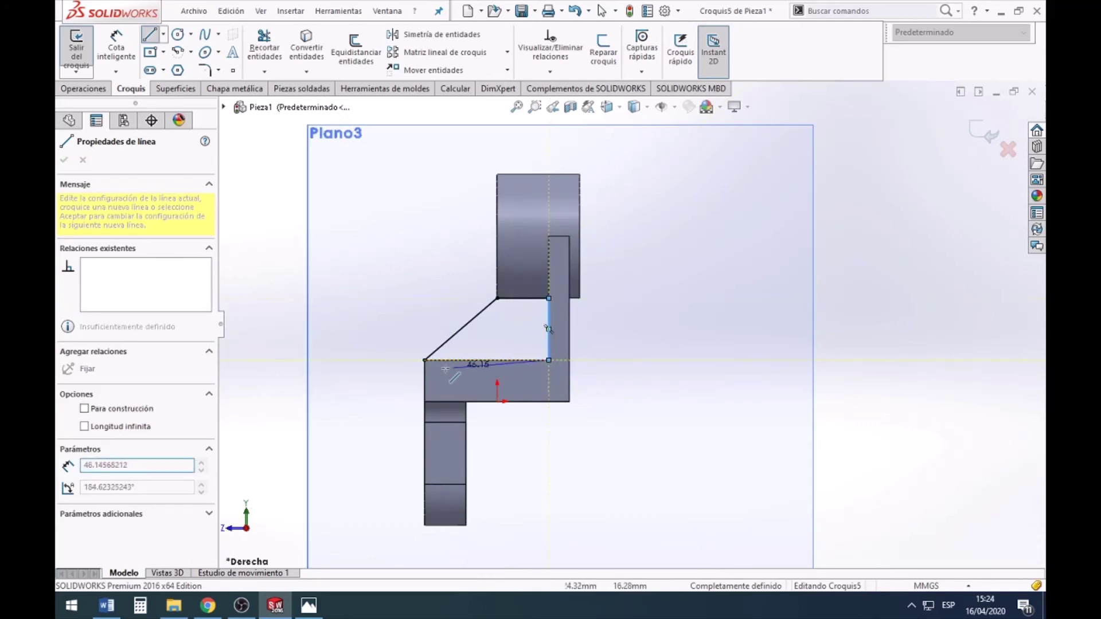
{"action": "left_click", "coordinate": [425, 360]}
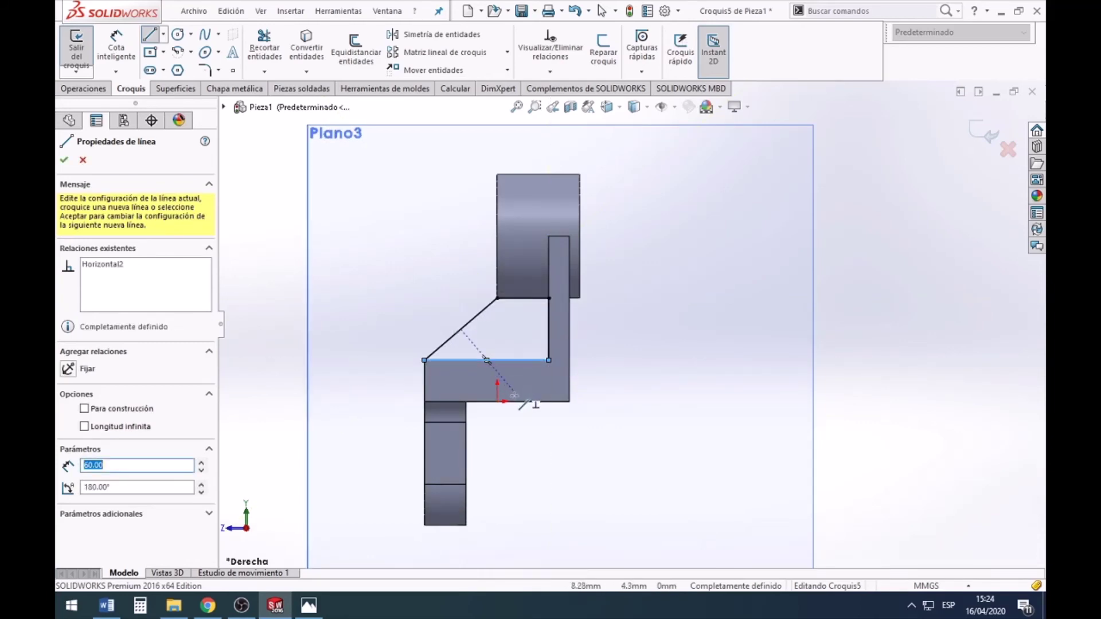
{"action": "key", "text": "Escape"}
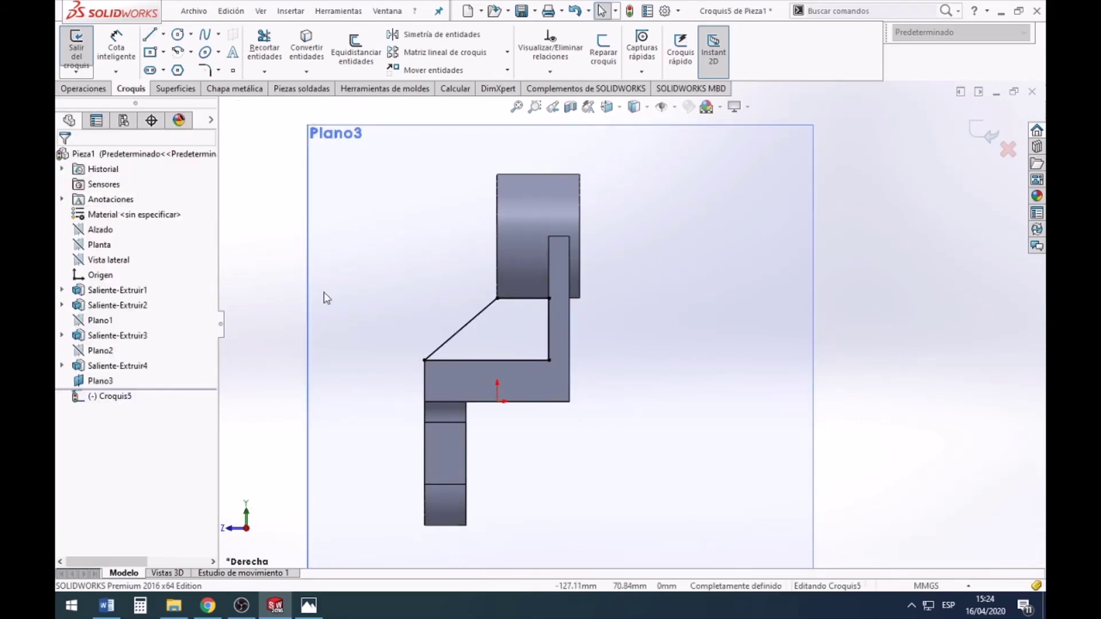
{"action": "scroll", "coordinate": [630, 344], "scroll_direction": "up", "scroll_amount": 4}
{"action": "mouse_move", "coordinate": [805, 392]}
{"action": "middle_mouse_down"}
{"action": "mouse_move", "coordinate": [865, 438]}
{"action": "mouse_move", "coordinate": [858, 447]}
{"action": "middle_mouse_up"}
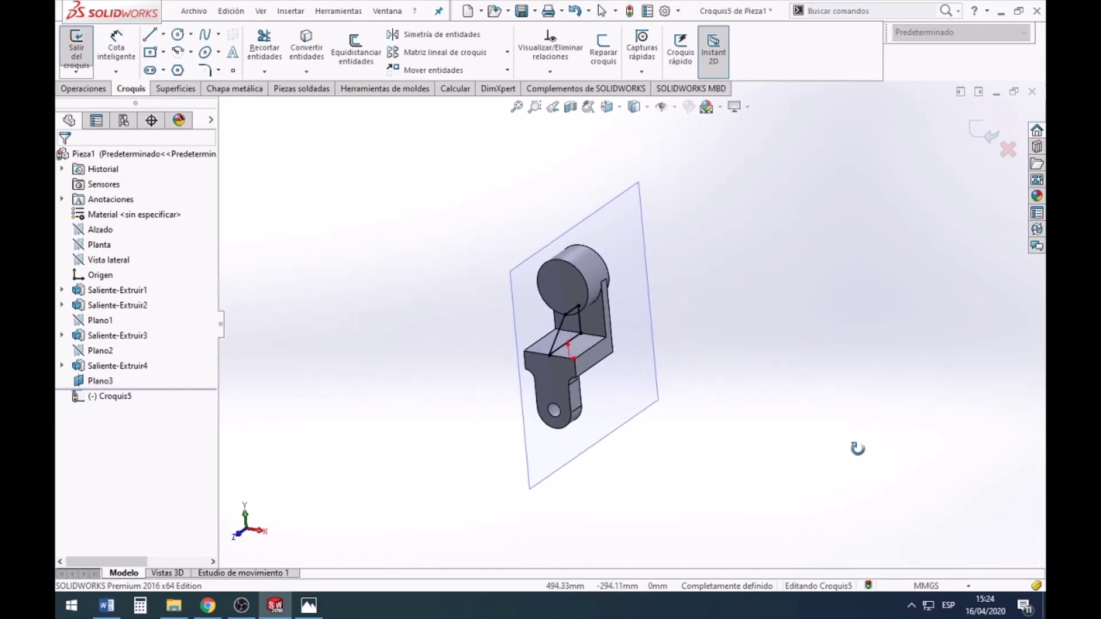
{"action": "left_click", "coordinate": [83, 88]}
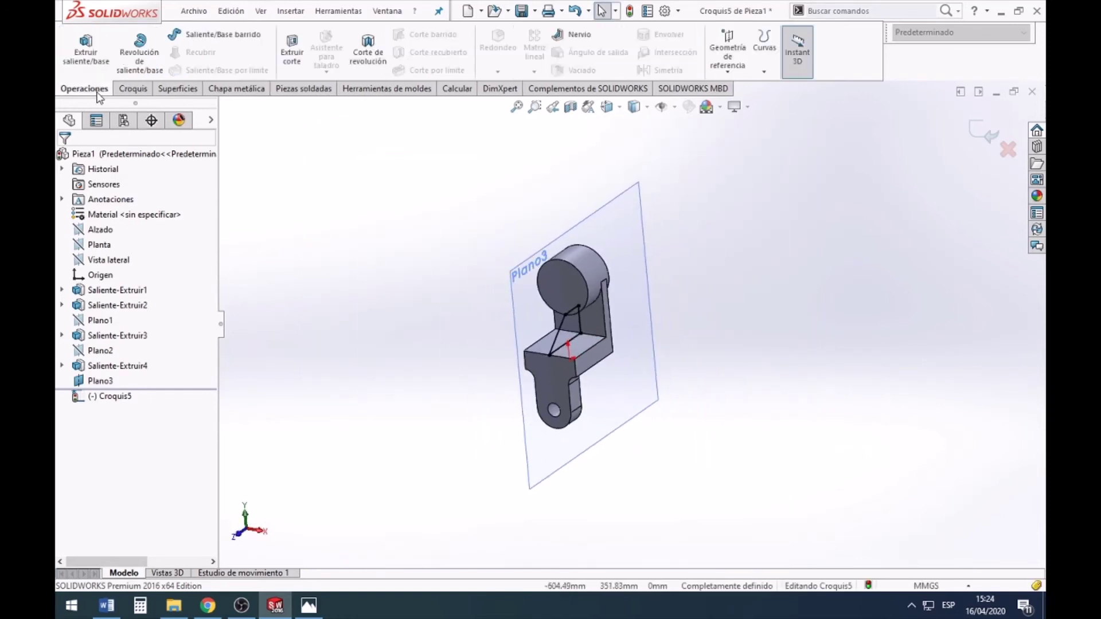
{"action": "left_click", "coordinate": [99, 56]}
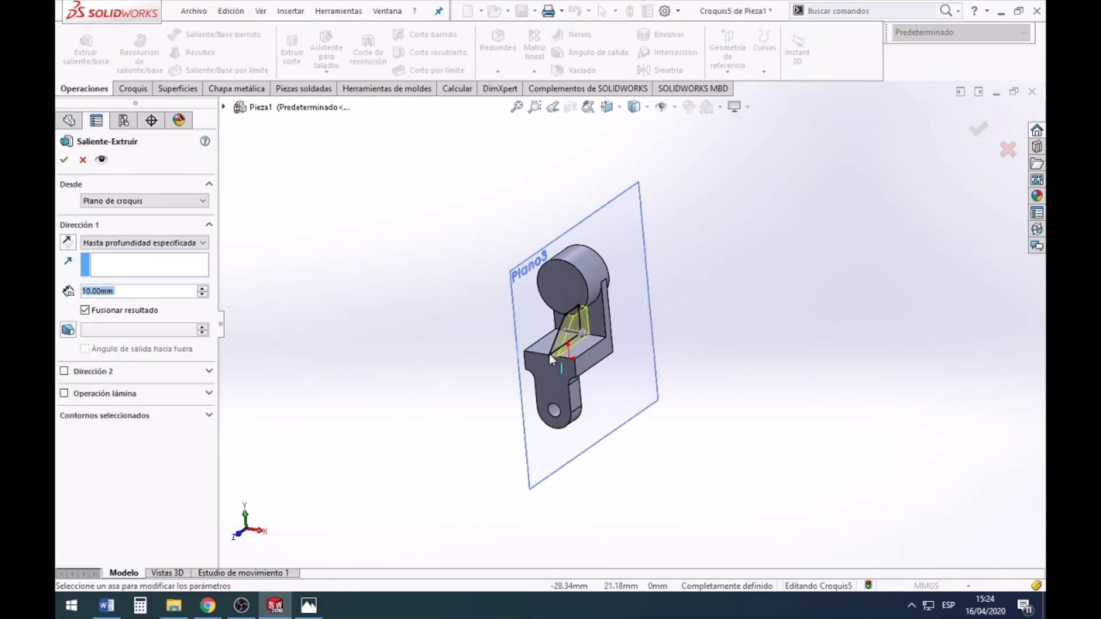
{"action": "left_click", "coordinate": [156, 245]}
{"action": "left_click", "coordinate": [129, 310]}
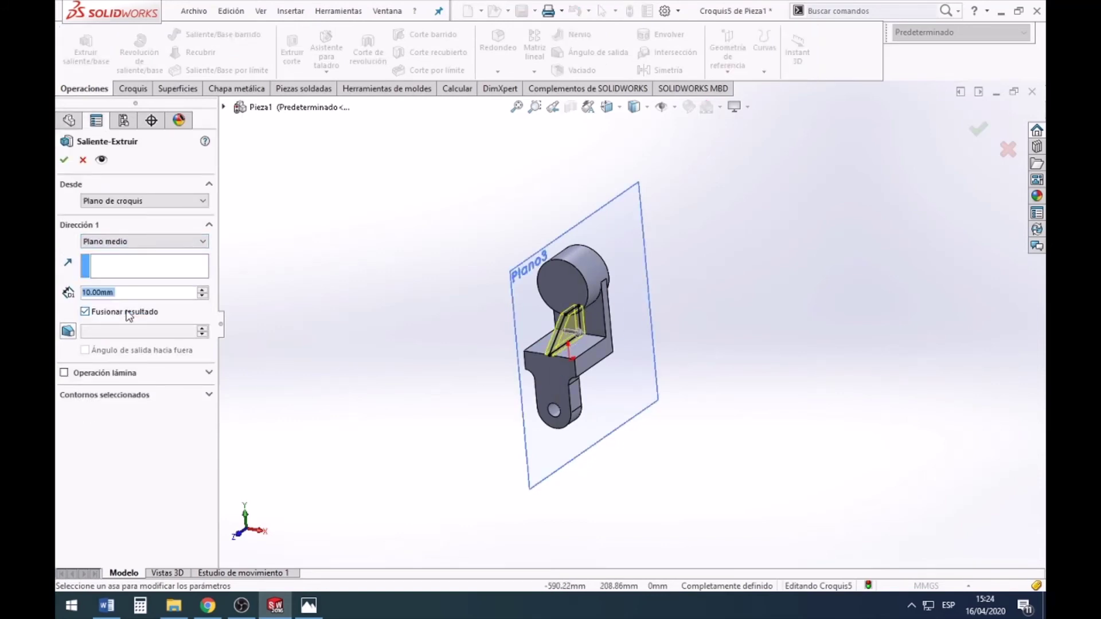
{"action": "scroll", "coordinate": [566, 345], "scroll_direction": "down", "scroll_amount": 2}
{"action": "scroll", "coordinate": [488, 306], "scroll_direction": "down", "scroll_amount": 3}
{"action": "scroll", "coordinate": [556, 296], "scroll_direction": "down", "scroll_amount": 3}
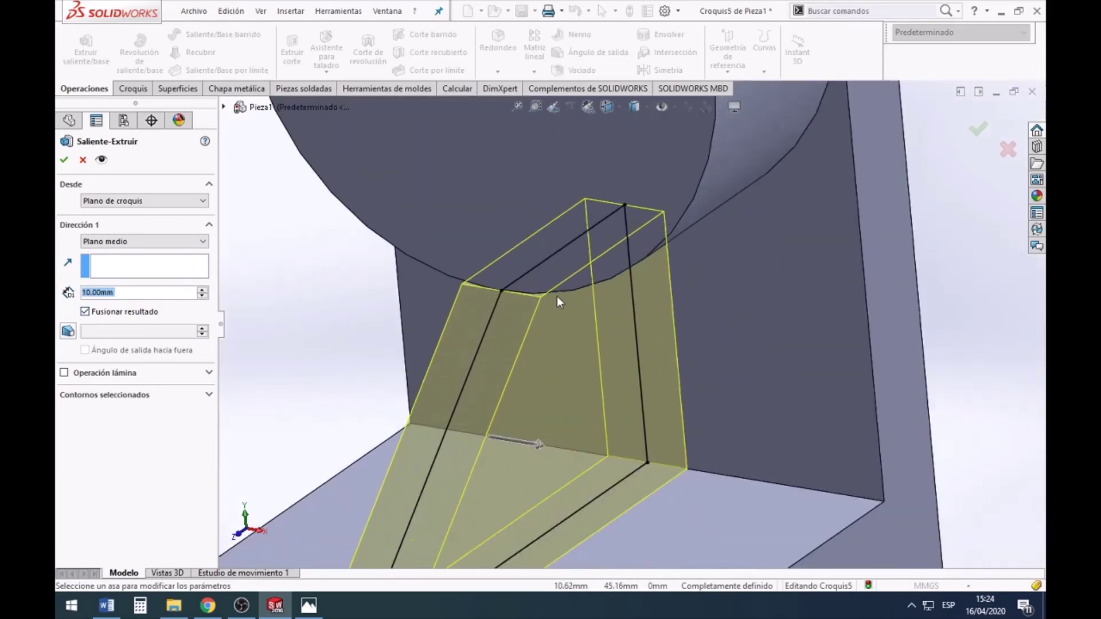
{"action": "scroll", "coordinate": [544, 302], "scroll_direction": "down", "scroll_amount": 2}
{"action": "key", "text": "f"}
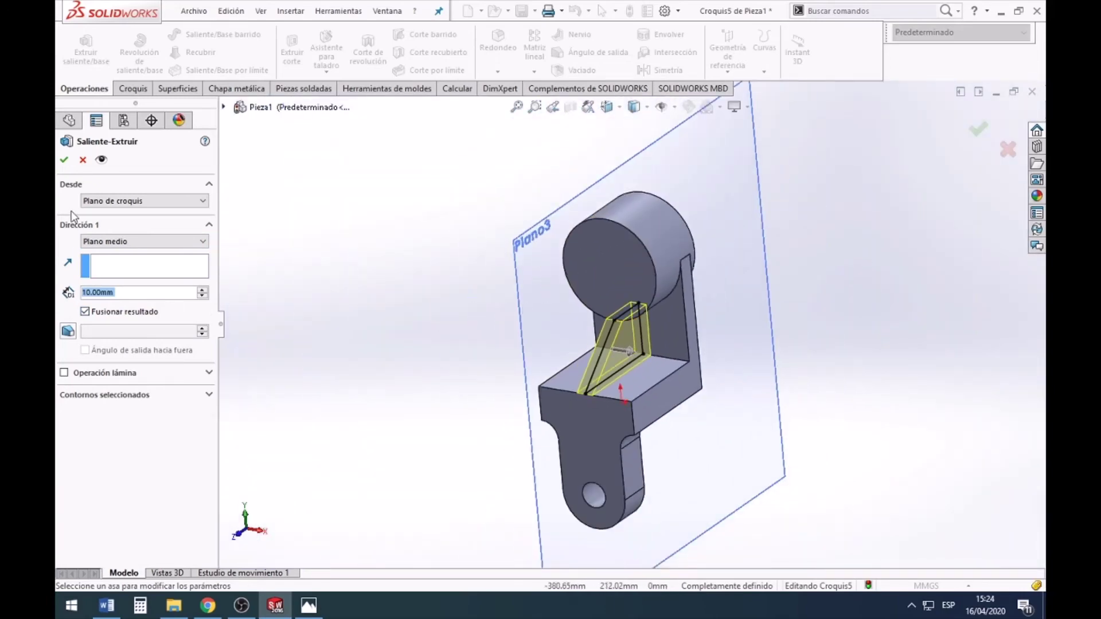
{"action": "left_click", "coordinate": [64, 160]}
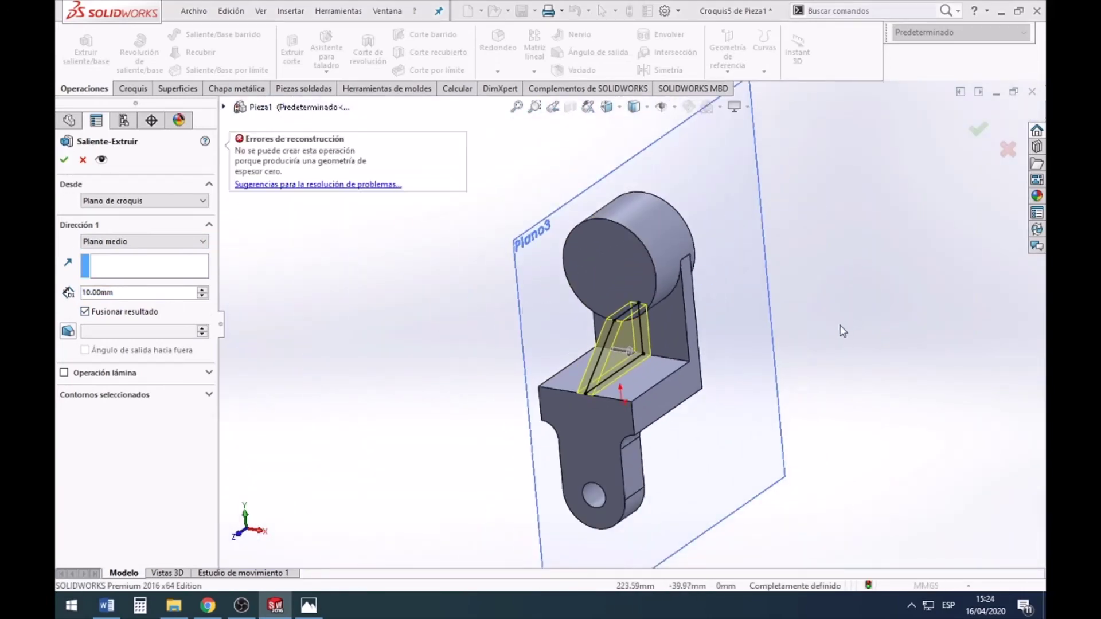
{"action": "scroll", "coordinate": [809, 400], "scroll_direction": "up", "scroll_amount": 3}
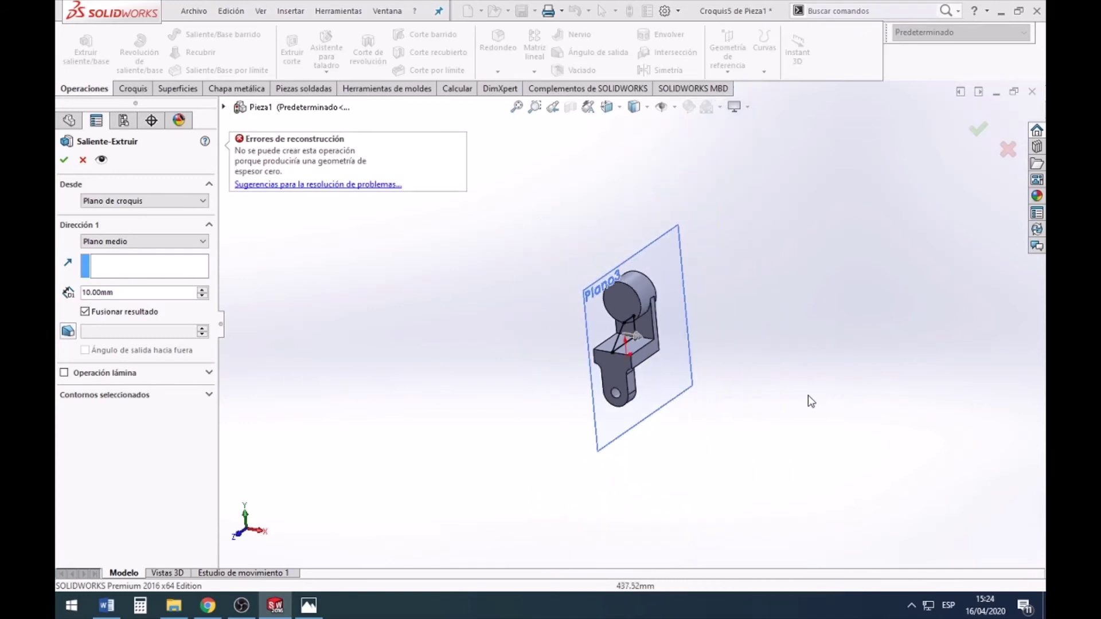
{"action": "mouse_move", "coordinate": [808, 401]}
{"action": "middle_mouse_down"}
{"action": "mouse_move", "coordinate": [784, 435]}
{"action": "mouse_move", "coordinate": [784, 382]}
{"action": "mouse_move", "coordinate": [688, 332]}
{"action": "middle_mouse_up"}
{"action": "scroll", "coordinate": [649, 301], "scroll_direction": "down", "scroll_amount": 2}
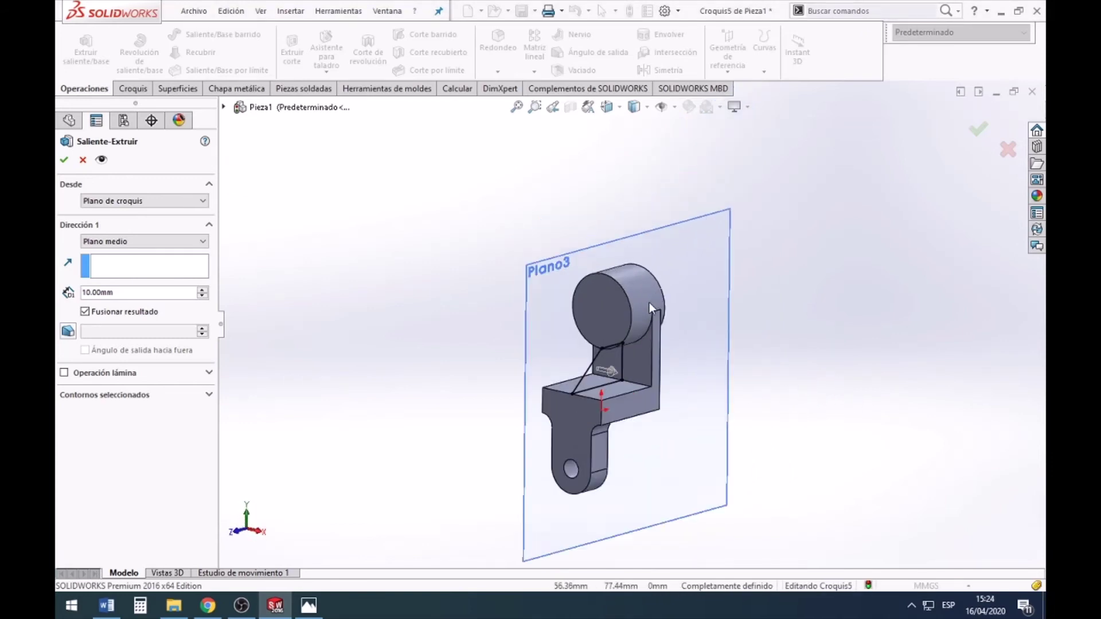
{"action": "scroll", "coordinate": [628, 366], "scroll_direction": "down", "scroll_amount": 3}
{"action": "scroll", "coordinate": [617, 367], "scroll_direction": "down", "scroll_amount": 2}
{"action": "scroll", "coordinate": [569, 355], "scroll_direction": "down", "scroll_amount": 1}
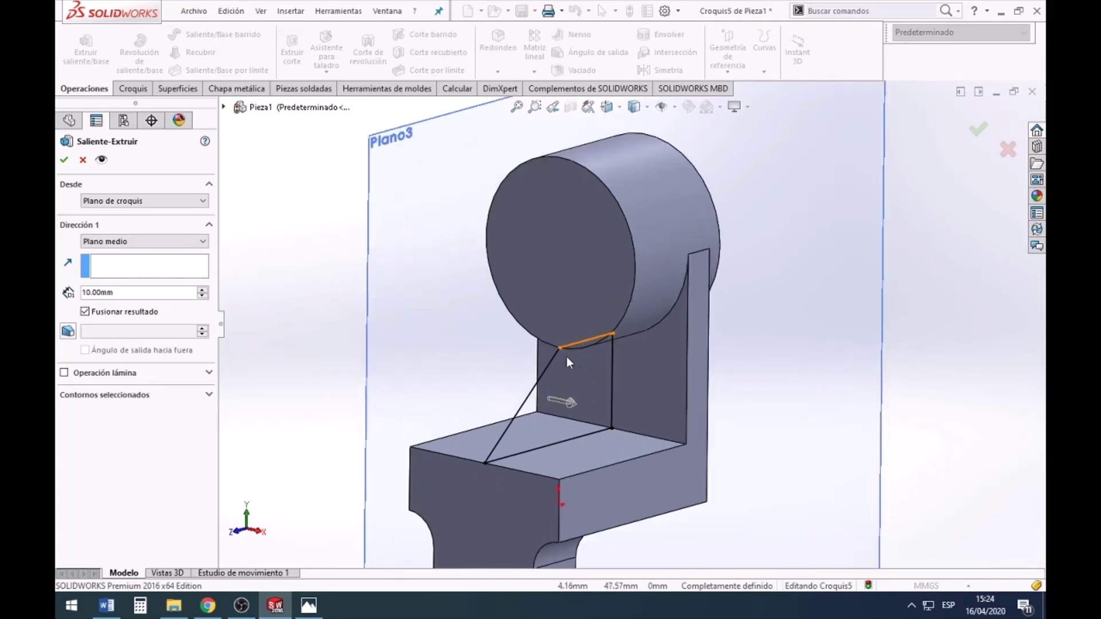
{"action": "scroll", "coordinate": [566, 357], "scroll_direction": "down", "scroll_amount": 2}
{"action": "scroll", "coordinate": [590, 339], "scroll_direction": "up", "scroll_amount": 3}
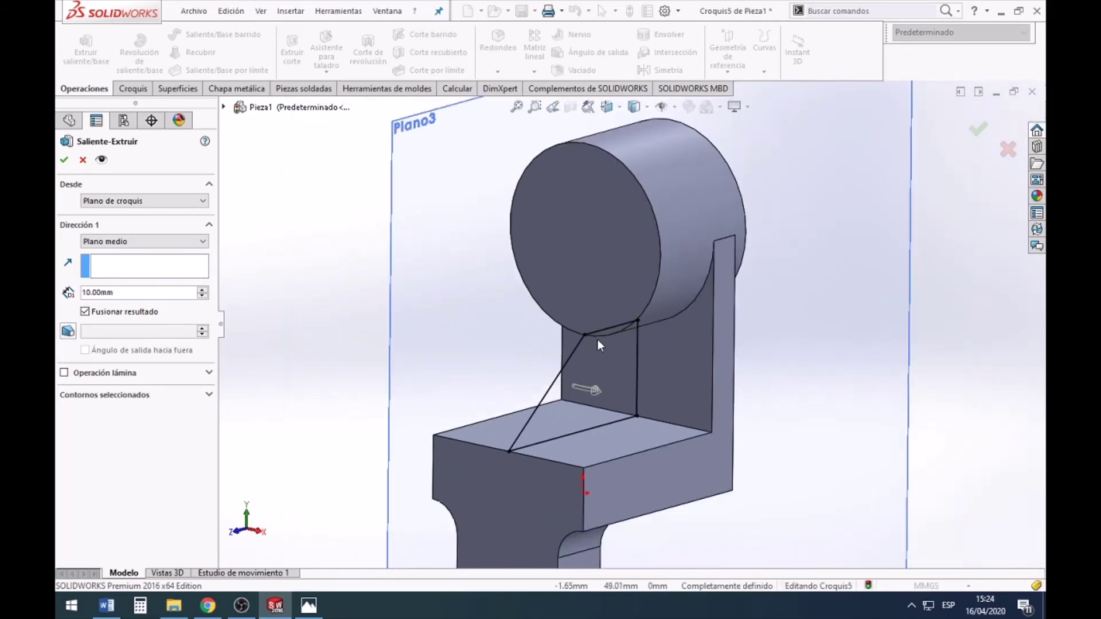
{"action": "scroll", "coordinate": [659, 361], "scroll_direction": "up", "scroll_amount": 3}
{"action": "left_click", "coordinate": [608, 107]}
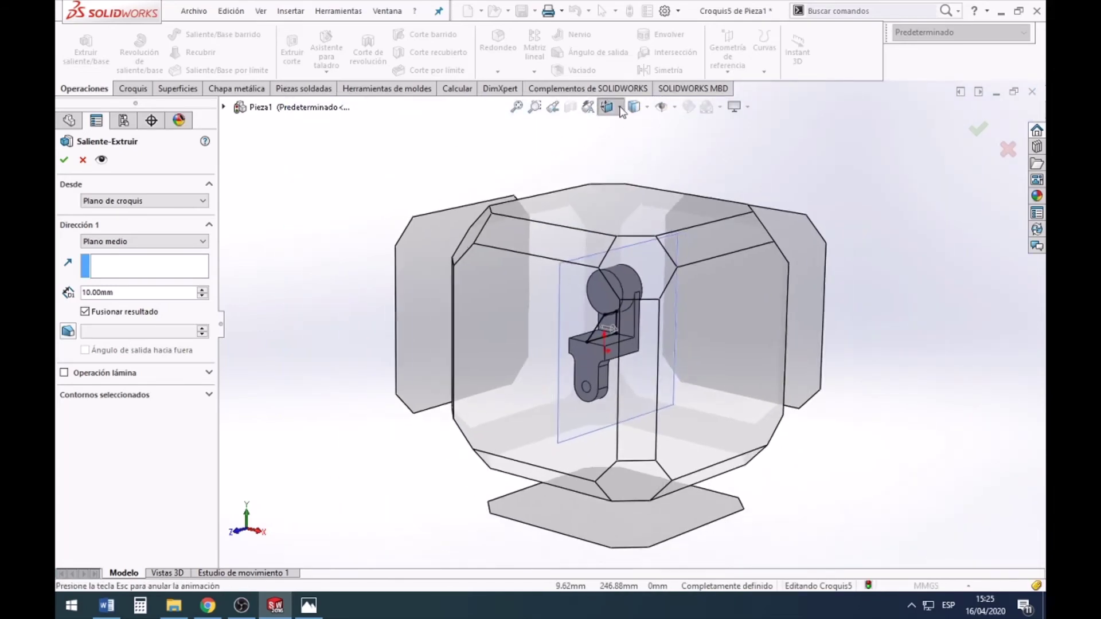
{"action": "left_click", "coordinate": [674, 316]}
{"action": "scroll", "coordinate": [585, 287], "scroll_direction": "down", "scroll_amount": 2}
{"action": "scroll", "coordinate": [581, 294], "scroll_direction": "down", "scroll_amount": 2}
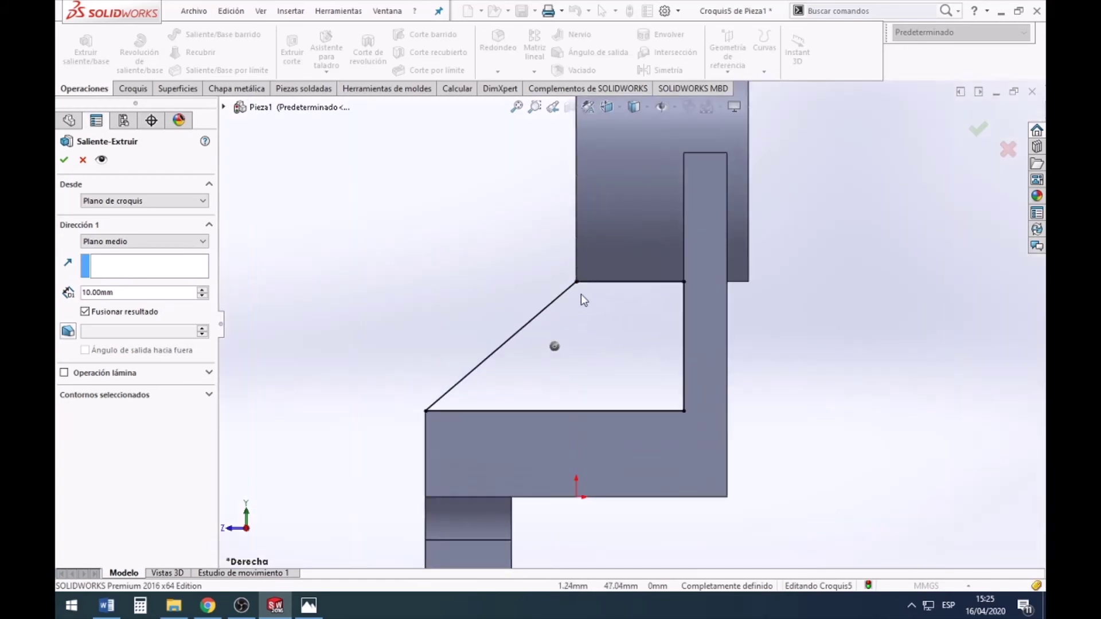
{"action": "scroll", "coordinate": [594, 291], "scroll_direction": "down", "scroll_amount": 2}
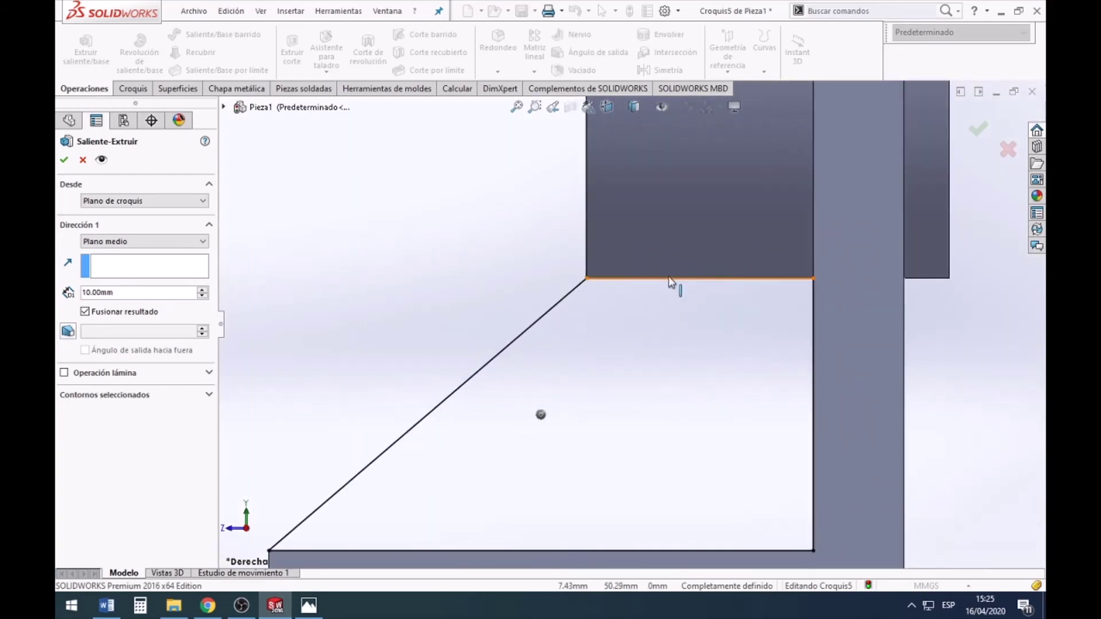
{"action": "scroll", "coordinate": [653, 297], "scroll_direction": "up", "scroll_amount": 3}
{"action": "mouse_move", "coordinate": [652, 299]}
{"action": "middle_mouse_down"}
{"action": "mouse_move", "coordinate": [575, 275]}
{"action": "mouse_move", "coordinate": [599, 298]}
{"action": "mouse_move", "coordinate": [820, 335]}
{"action": "mouse_move", "coordinate": [810, 337]}
{"action": "middle_mouse_up"}
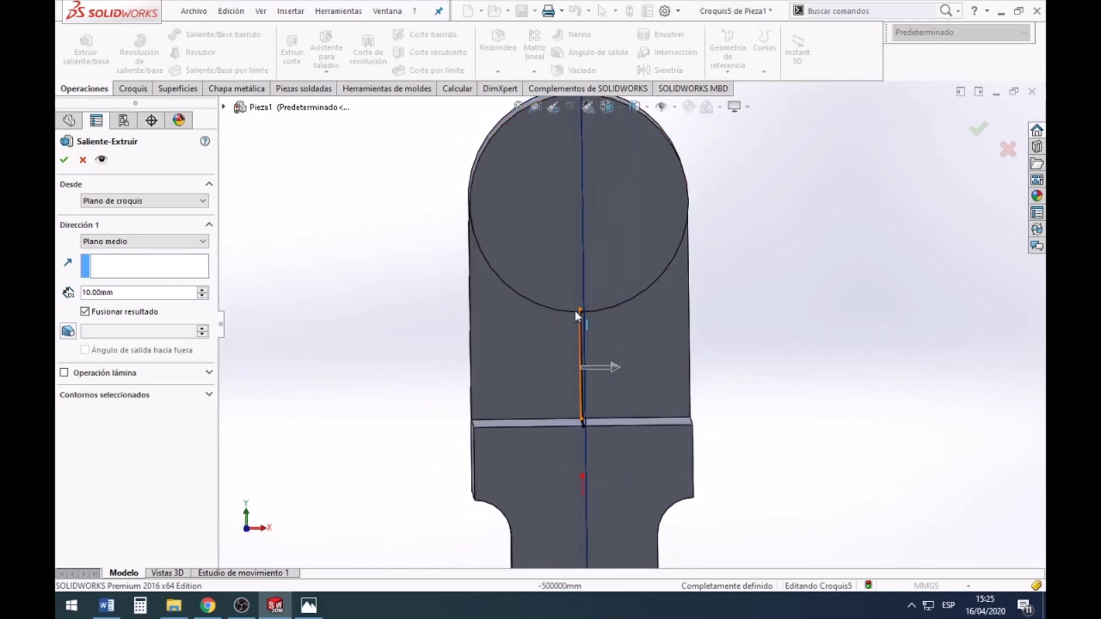
{"action": "scroll", "coordinate": [624, 322], "scroll_direction": "up", "scroll_amount": 3}
{"action": "middle_click_drag", "start_coordinate": [694, 387], "coordinate": [652, 400]}
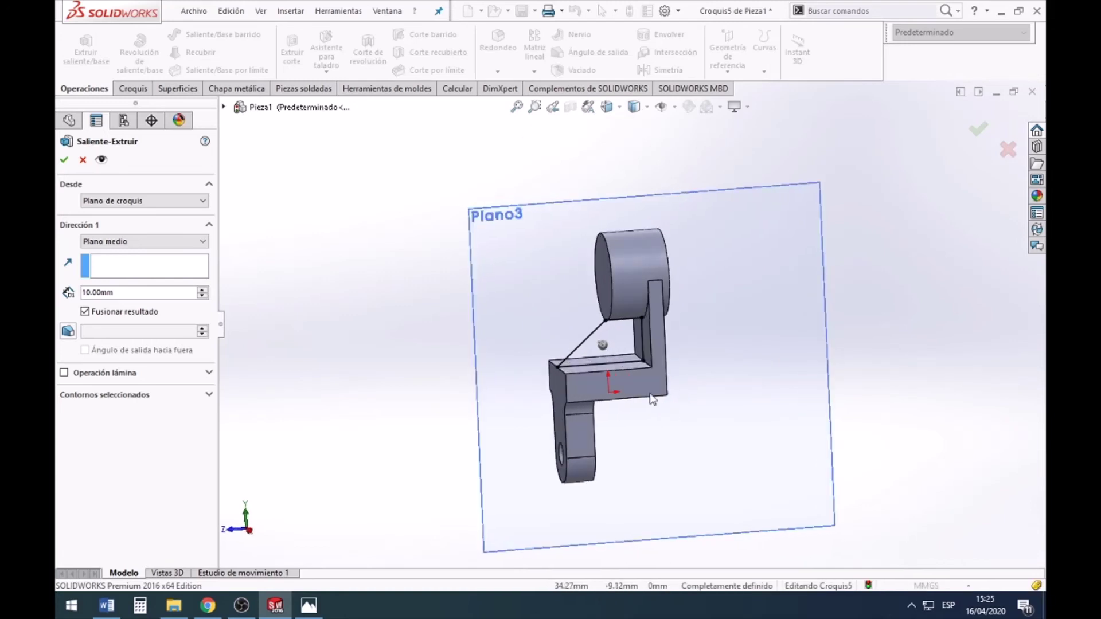
{"action": "left_click", "coordinate": [83, 160]}
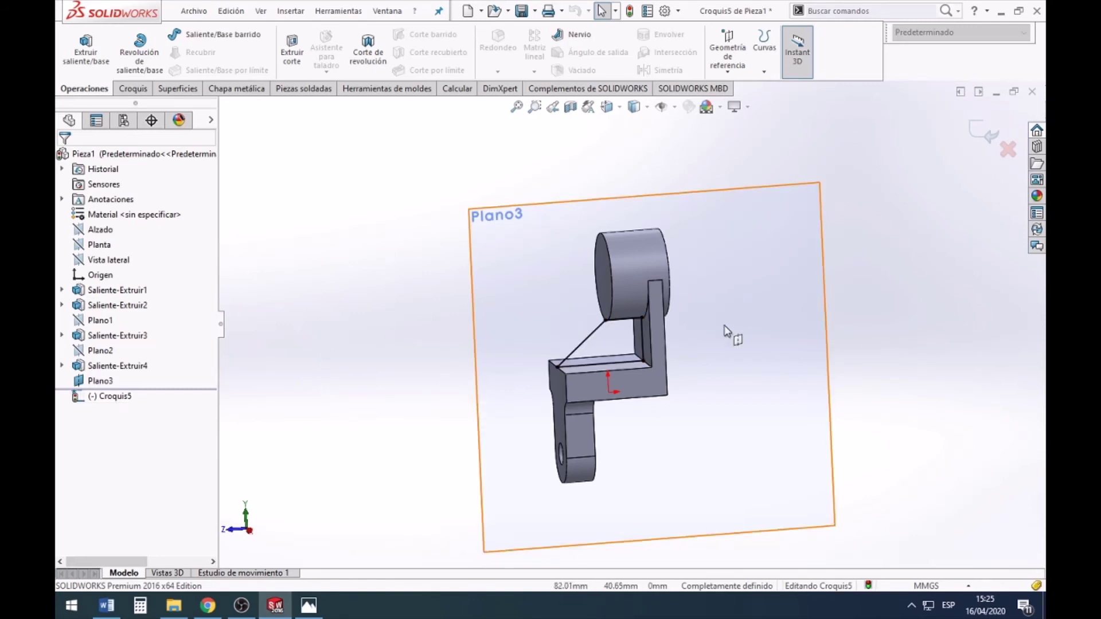
Step: Trim away the rib's diagonal and top lines, then start a new line at the lower-left corner
{"action": "left_click", "coordinate": [606, 107]}
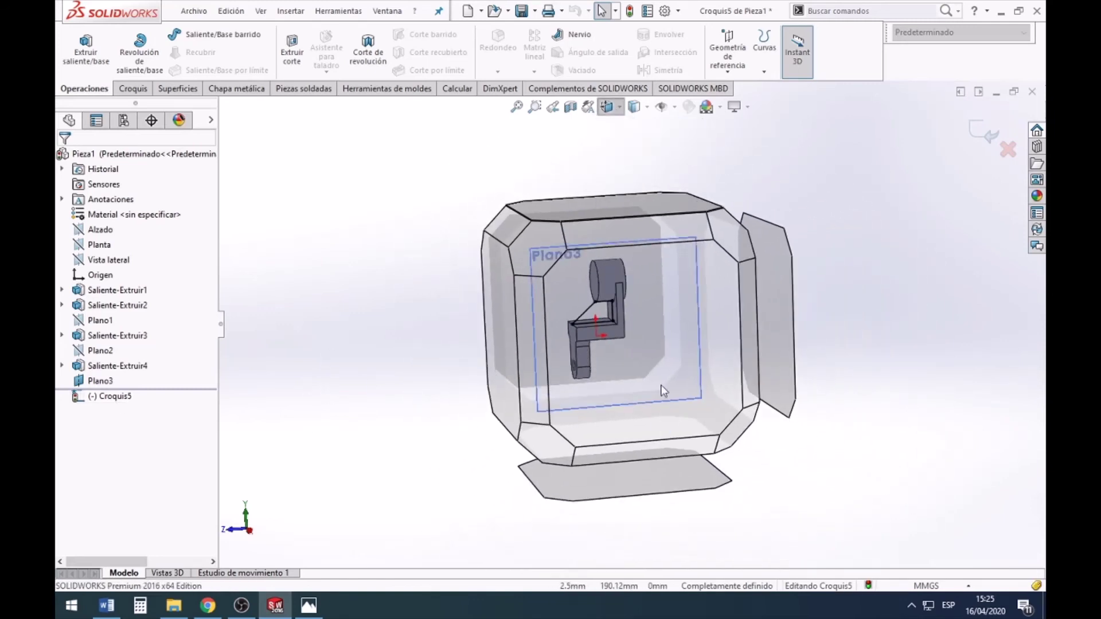
{"action": "left_click", "coordinate": [681, 328]}
{"action": "scroll", "coordinate": [648, 333], "scroll_direction": "down", "scroll_amount": 3}
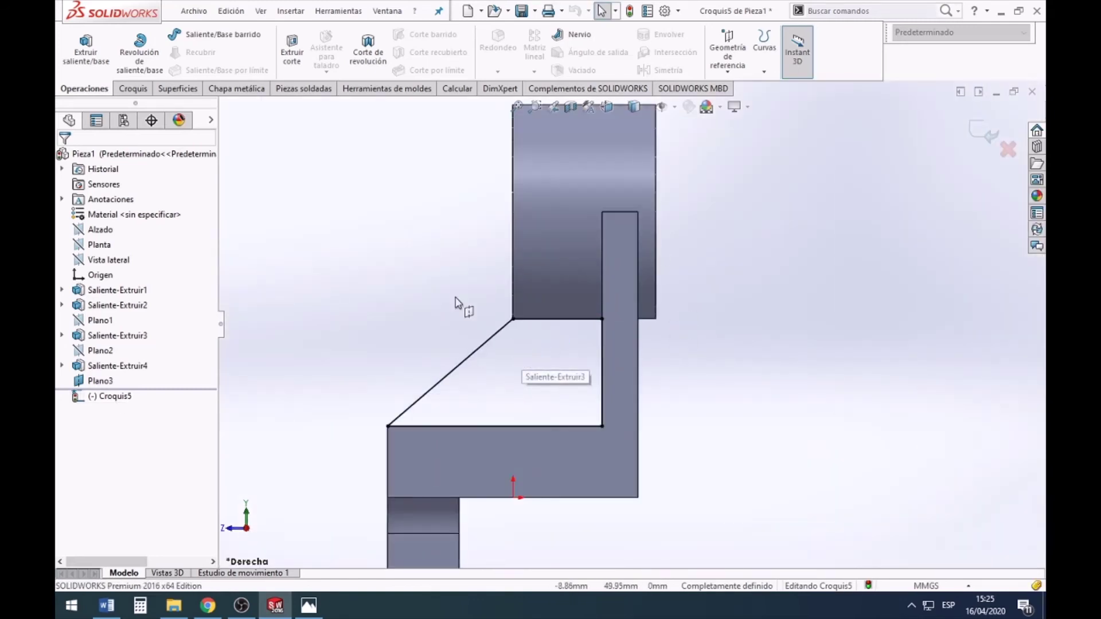
{"action": "left_click", "coordinate": [133, 88]}
{"action": "left_click", "coordinate": [264, 49]}
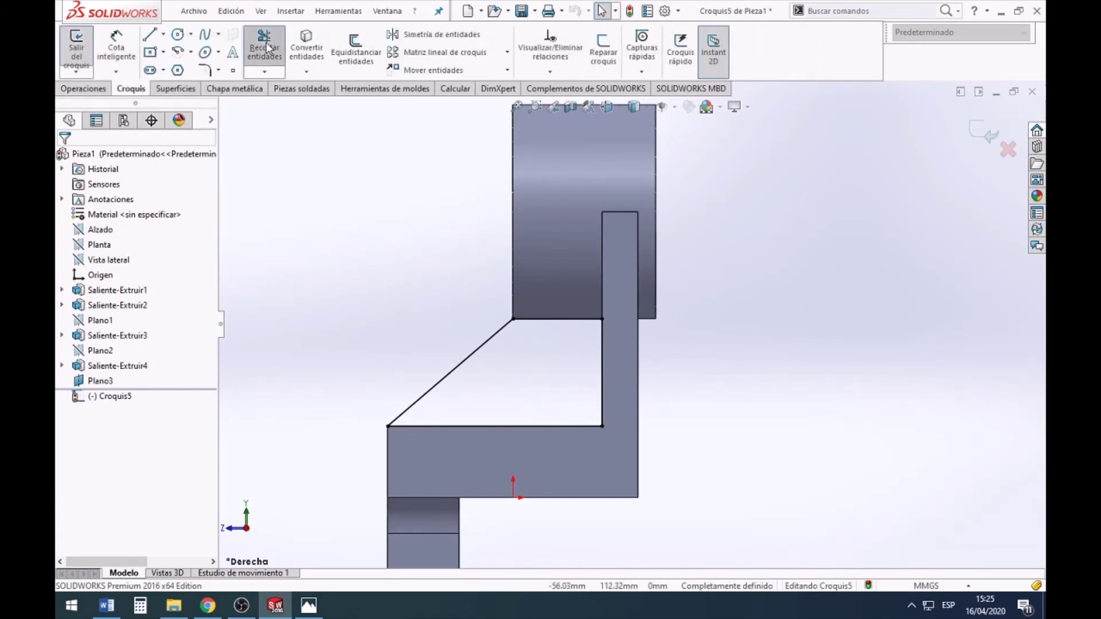
{"action": "mouse_move", "coordinate": [548, 286]}
{"action": "left_mouse_down"}
{"action": "mouse_move", "coordinate": [550, 363]}
{"action": "mouse_move", "coordinate": [438, 314]}
{"action": "mouse_move", "coordinate": [566, 367]}
{"action": "mouse_move", "coordinate": [696, 374]}
{"action": "left_mouse_up"}
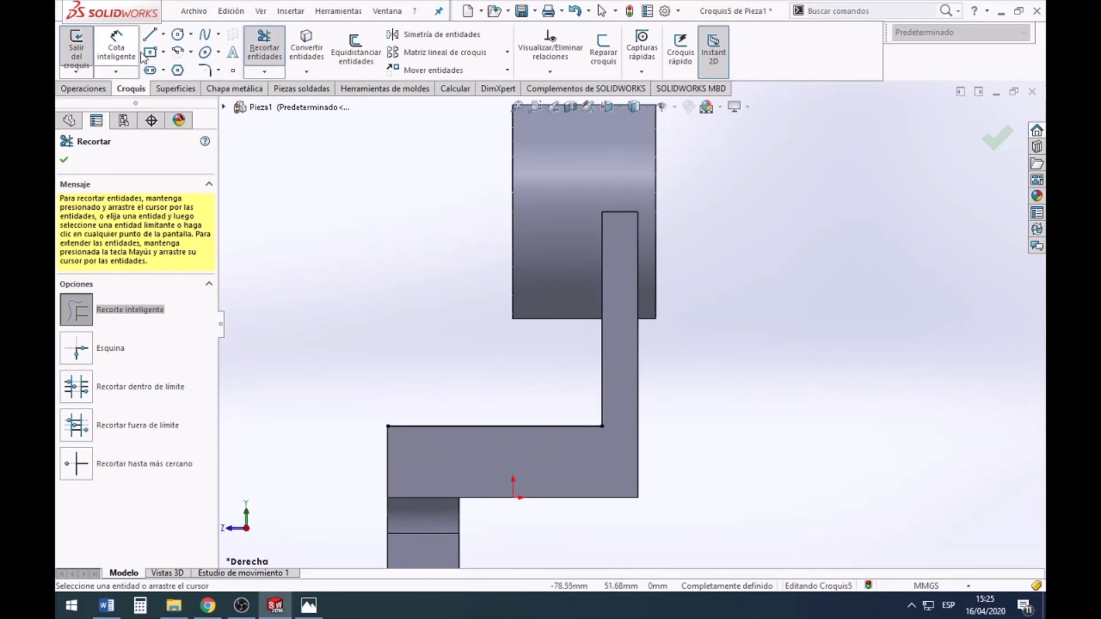
{"action": "left_click", "coordinate": [149, 35]}
{"action": "left_click", "coordinate": [388, 426]}
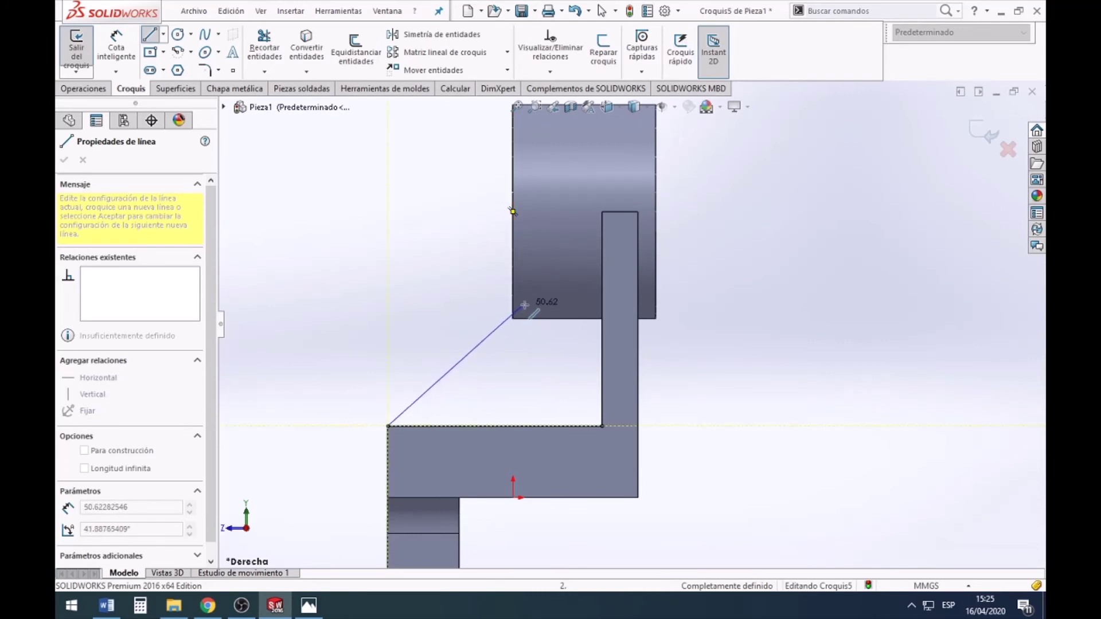
Step: Redraw the rib's slanted line into the cylinder, a horizontal line to the web, and a vertical line down to the base
{"action": "left_click", "coordinate": [535, 298]}
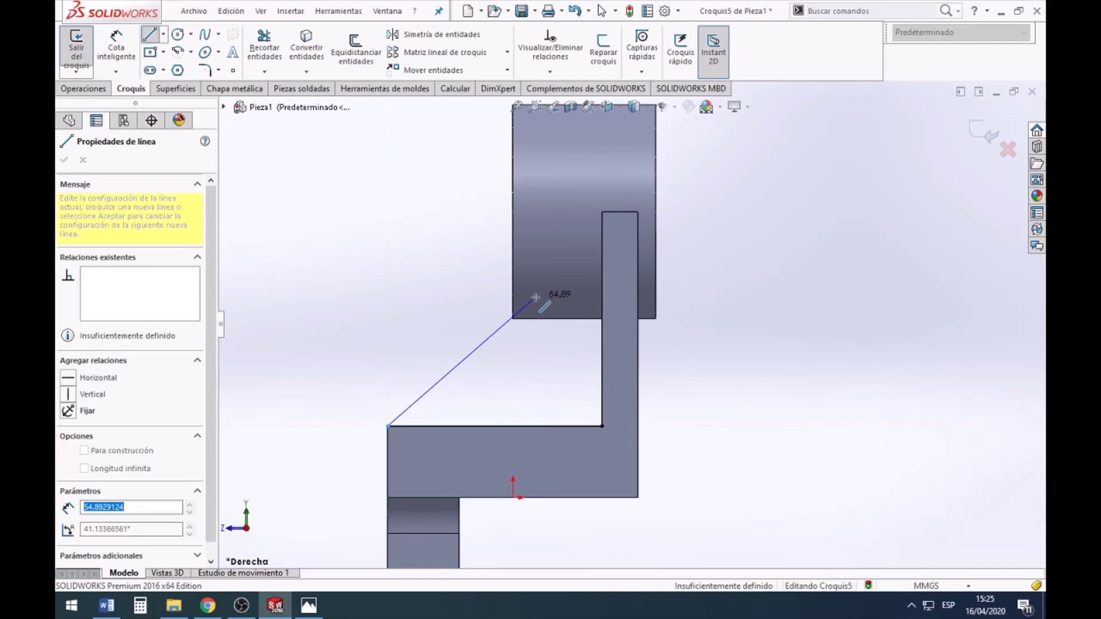
{"action": "left_click", "coordinate": [601, 297]}
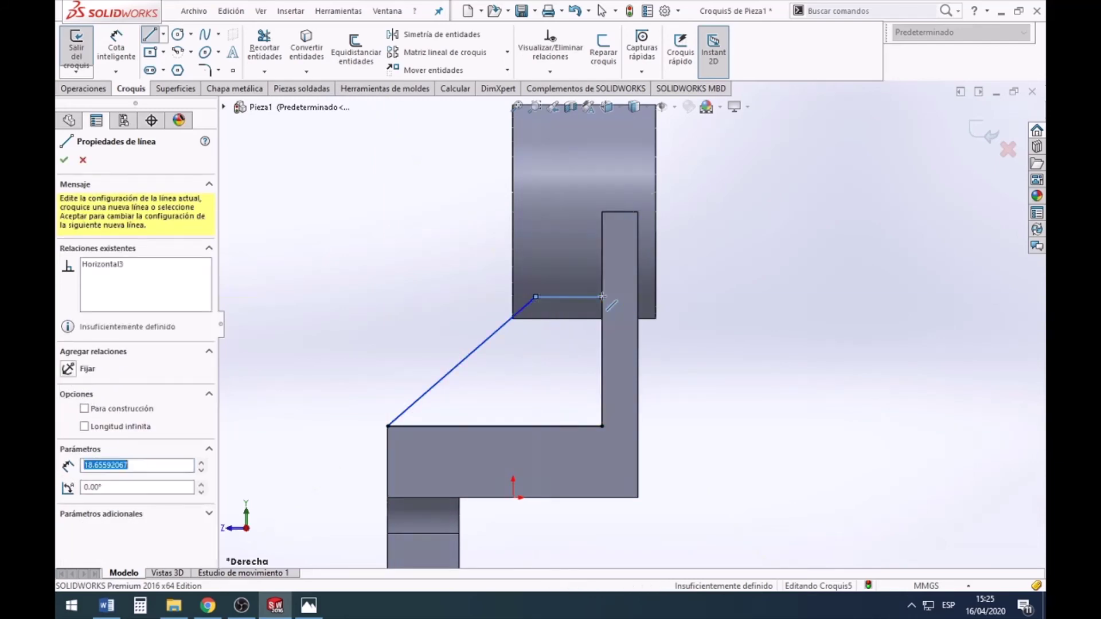
{"action": "left_click", "coordinate": [602, 426]}
{"action": "key", "text": "Escape"}
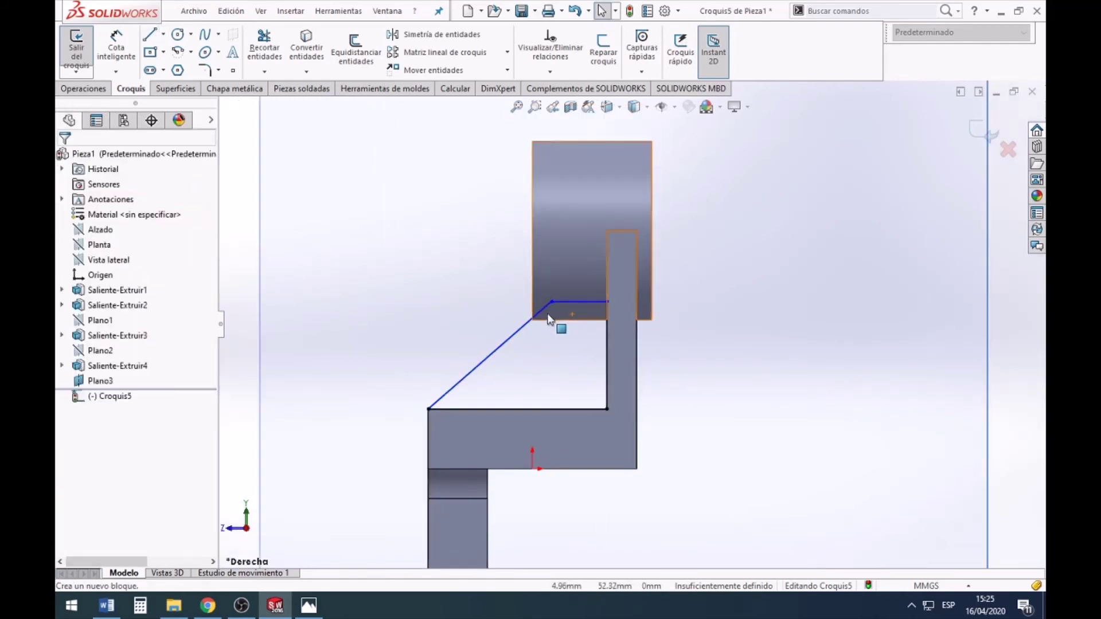
{"action": "scroll", "coordinate": [528, 306], "scroll_direction": "down", "scroll_amount": 3}
{"action": "scroll", "coordinate": [695, 363], "scroll_direction": "up", "scroll_amount": 3}
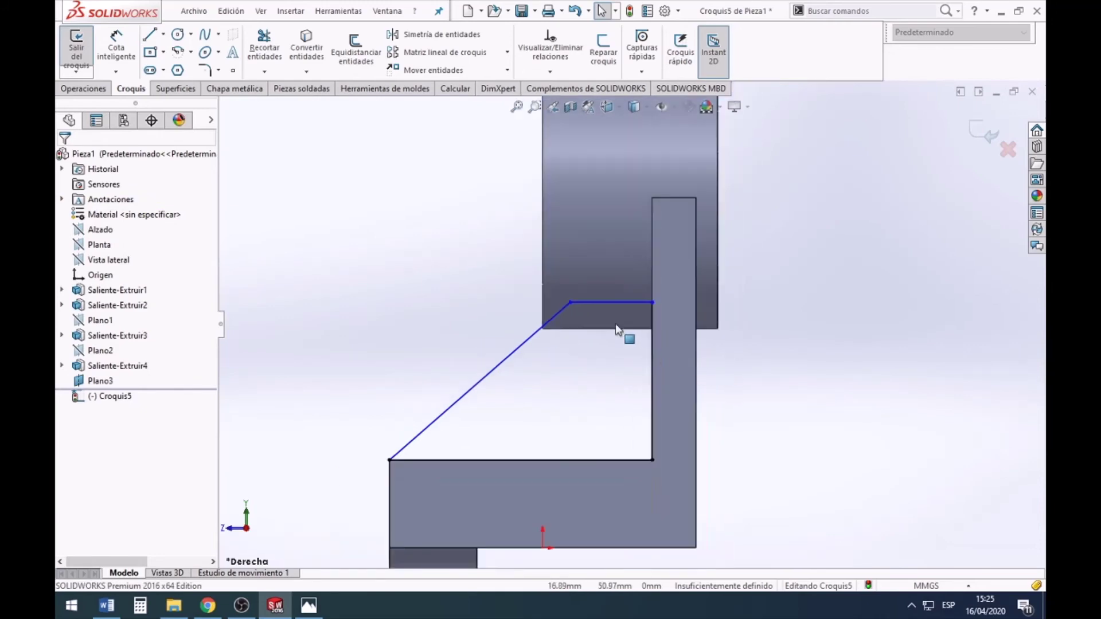
{"action": "scroll", "coordinate": [615, 323], "scroll_direction": "down", "scroll_amount": 4}
{"action": "scroll", "coordinate": [594, 287], "scroll_direction": "up", "scroll_amount": 1}
{"action": "scroll", "coordinate": [631, 361], "scroll_direction": "up", "scroll_amount": 2}
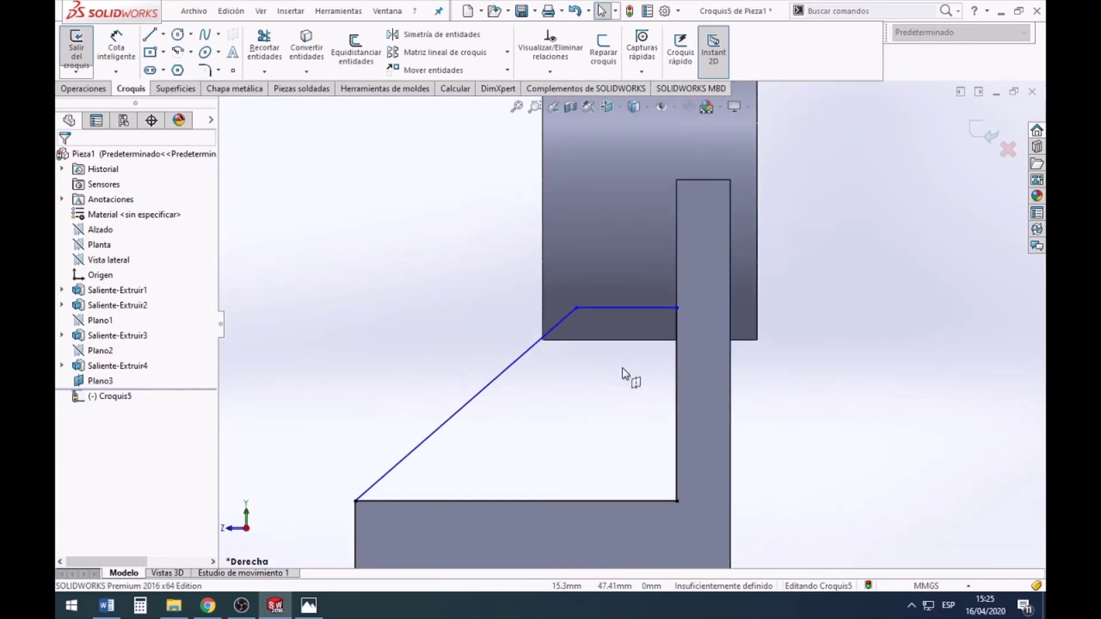
{"action": "scroll", "coordinate": [619, 378], "scroll_direction": "up", "scroll_amount": 2}
{"action": "scroll", "coordinate": [594, 342], "scroll_direction": "down", "scroll_amount": 5}
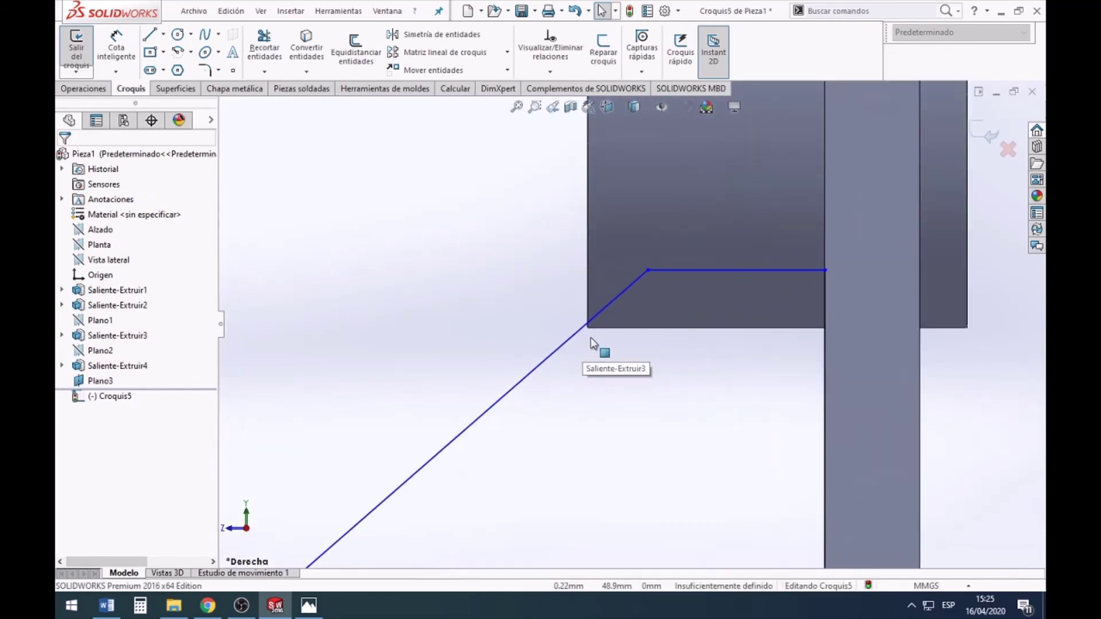
{"action": "scroll", "coordinate": [597, 355], "scroll_direction": "down", "scroll_amount": 3}
{"action": "scroll", "coordinate": [599, 364], "scroll_direction": "up", "scroll_amount": 5}
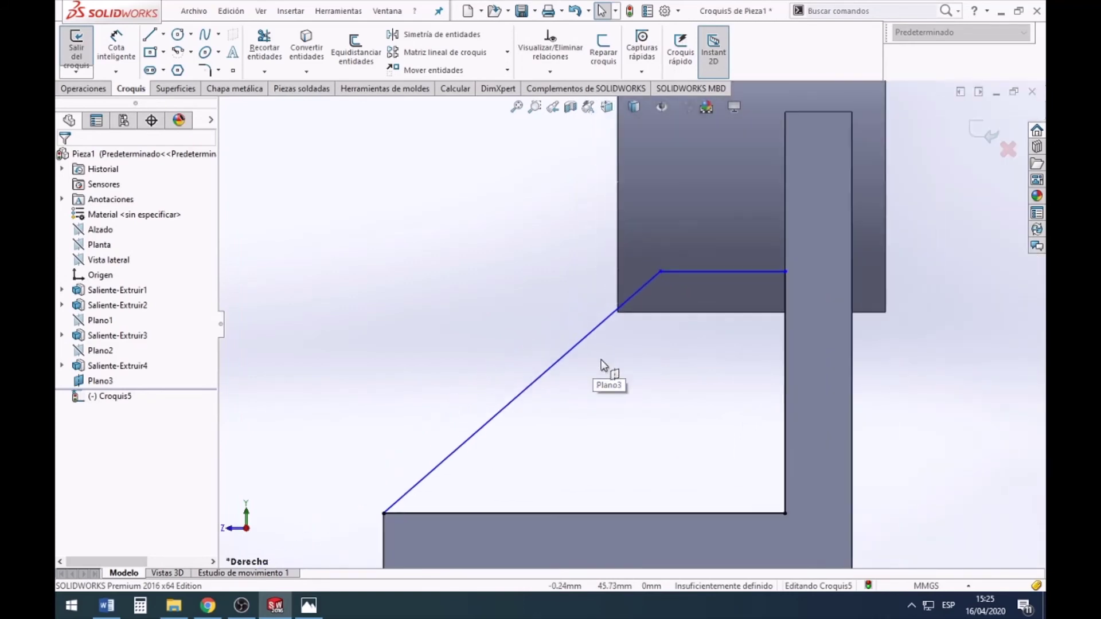
Step: Draw a construction line from the lower-left endpoint to the boss corner and make the sloped line collinear with it
{"action": "left_click", "coordinate": [163, 34]}
{"action": "left_click", "coordinate": [189, 69]}
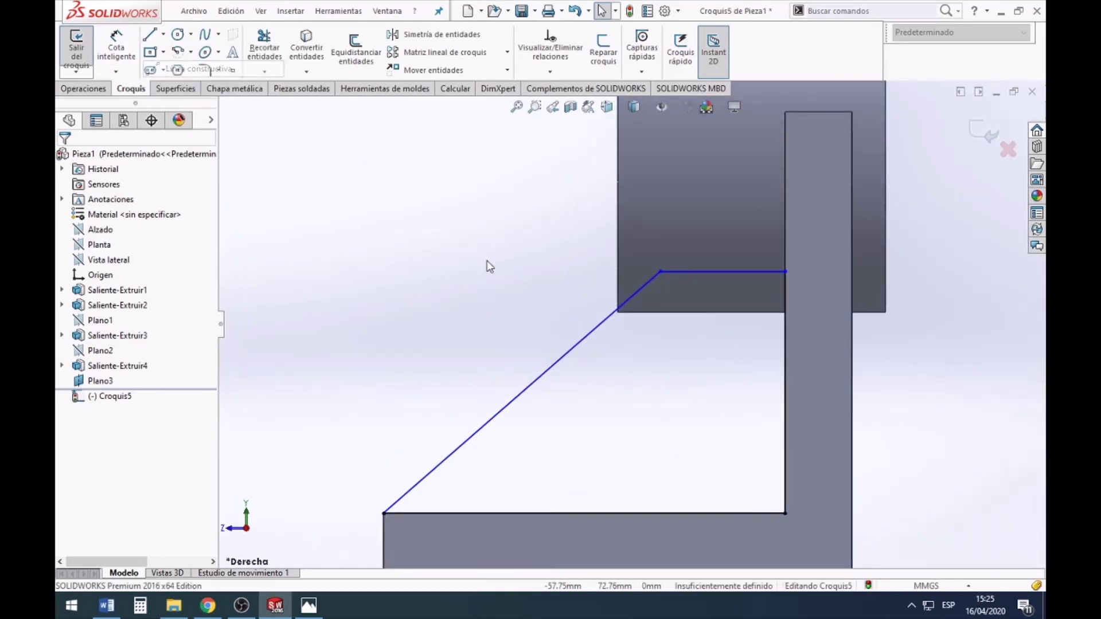
{"action": "left_click", "coordinate": [384, 513]}
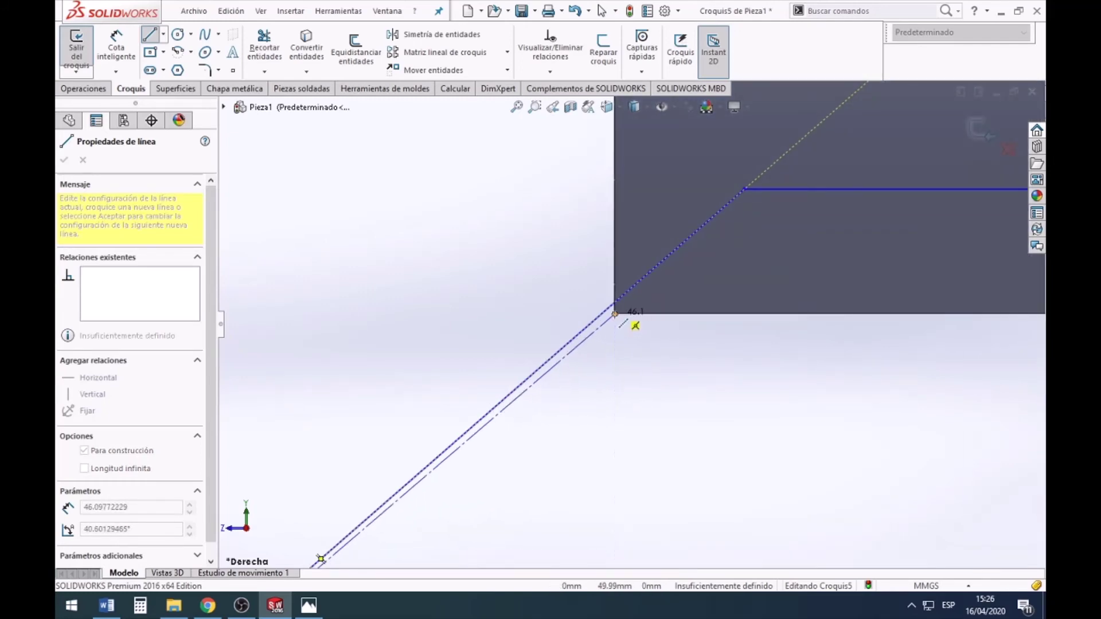
{"action": "left_click", "coordinate": [618, 313]}
{"action": "scroll", "coordinate": [659, 361], "scroll_direction": "down", "scroll_amount": 2}
{"action": "key", "text": "Escape"}
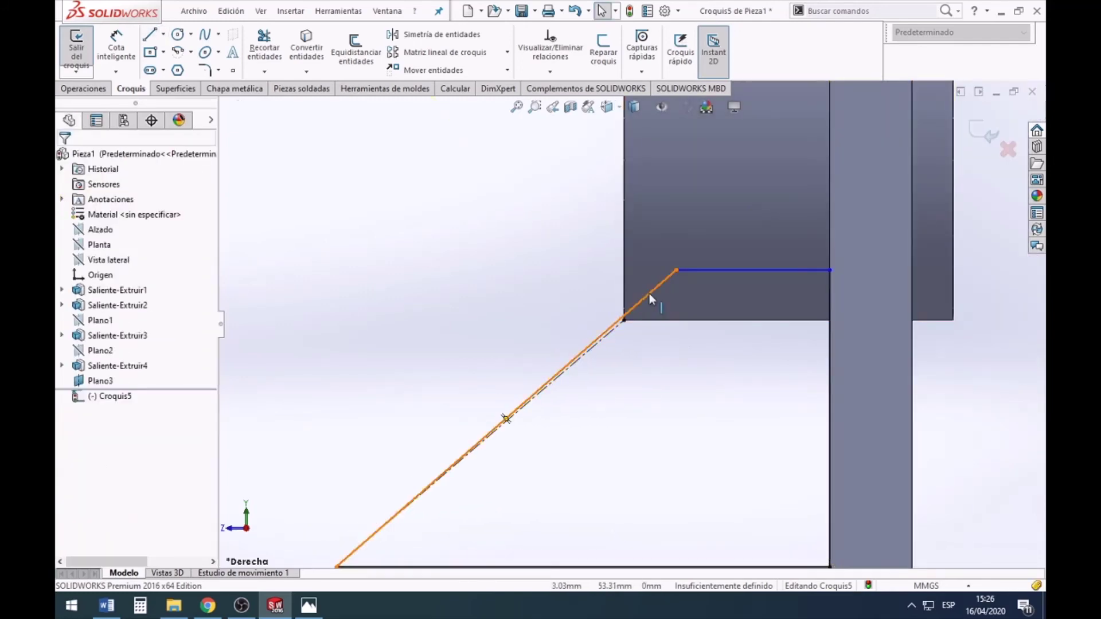
{"action": "left_click", "coordinate": [649, 295]}
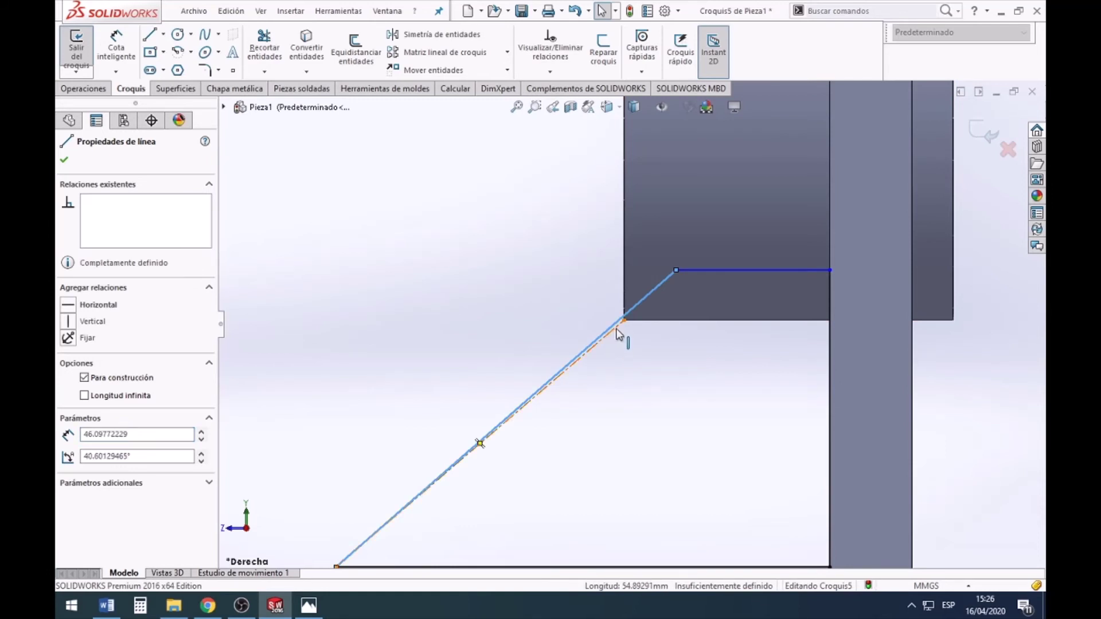
{"action": "left_click", "coordinate": [619, 332], "text": "ctrl"}
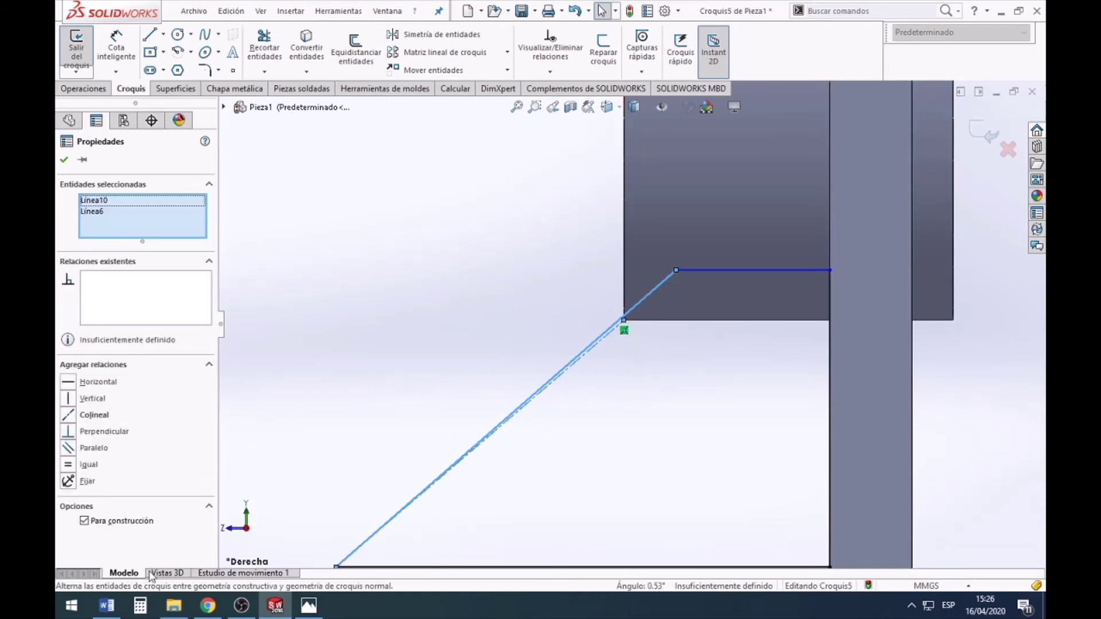
{"action": "left_click", "coordinate": [74, 422]}
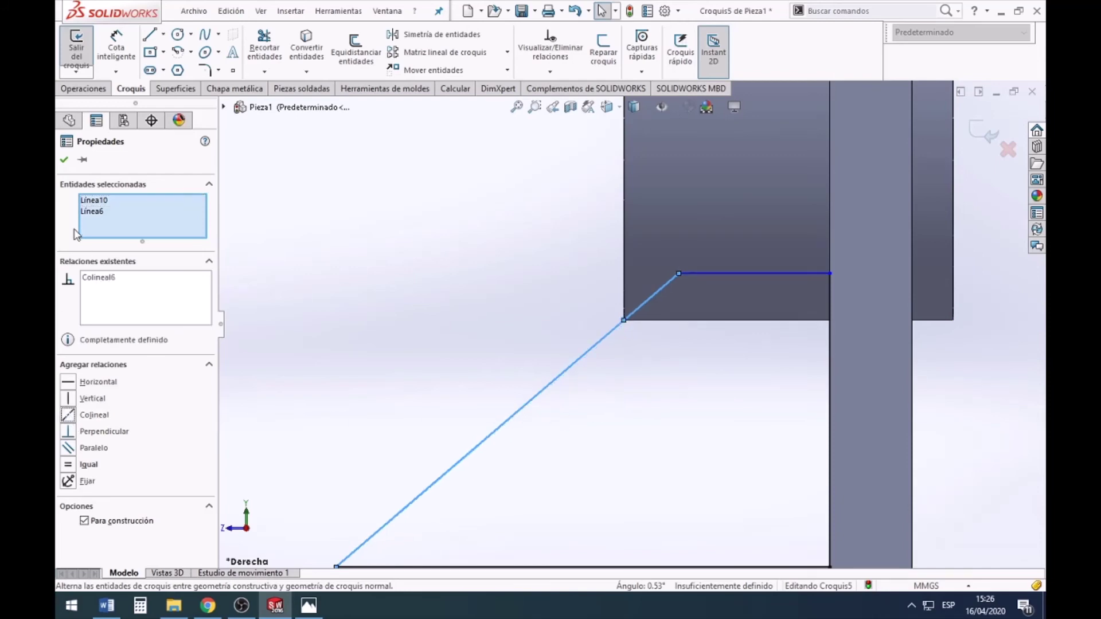
{"action": "left_click", "coordinate": [64, 160]}
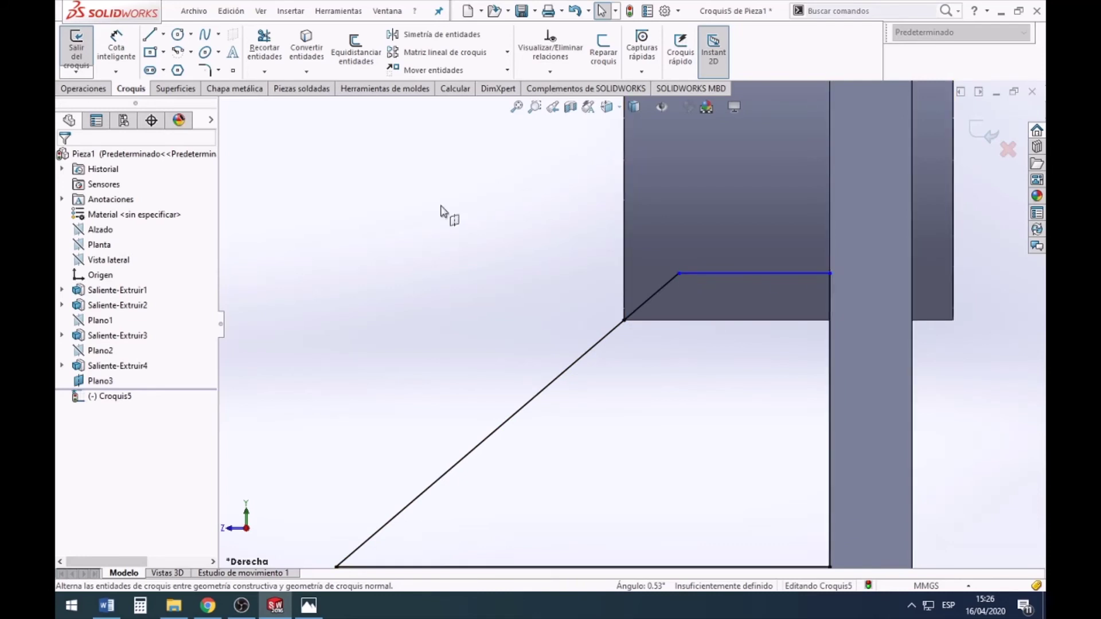
Step: Dimension the rib's vertical edge along the web at 36 mm
{"action": "left_click", "coordinate": [127, 56]}
{"action": "left_click", "coordinate": [831, 396]}
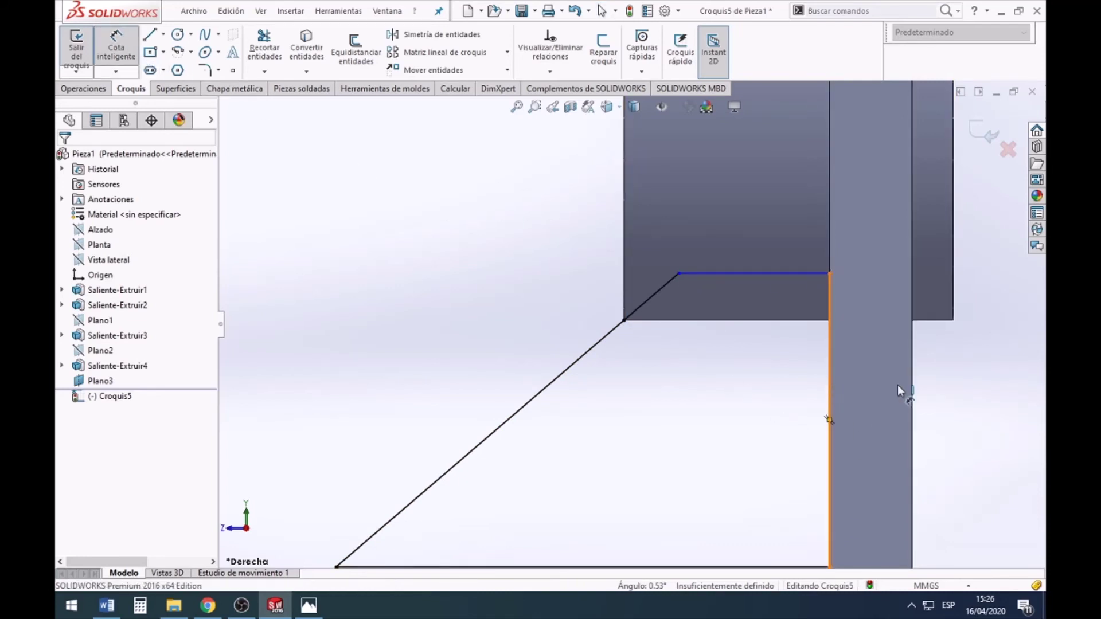
{"action": "scroll", "coordinate": [957, 399], "scroll_direction": "up", "scroll_amount": 3}
{"action": "left_click", "coordinate": [889, 378]}
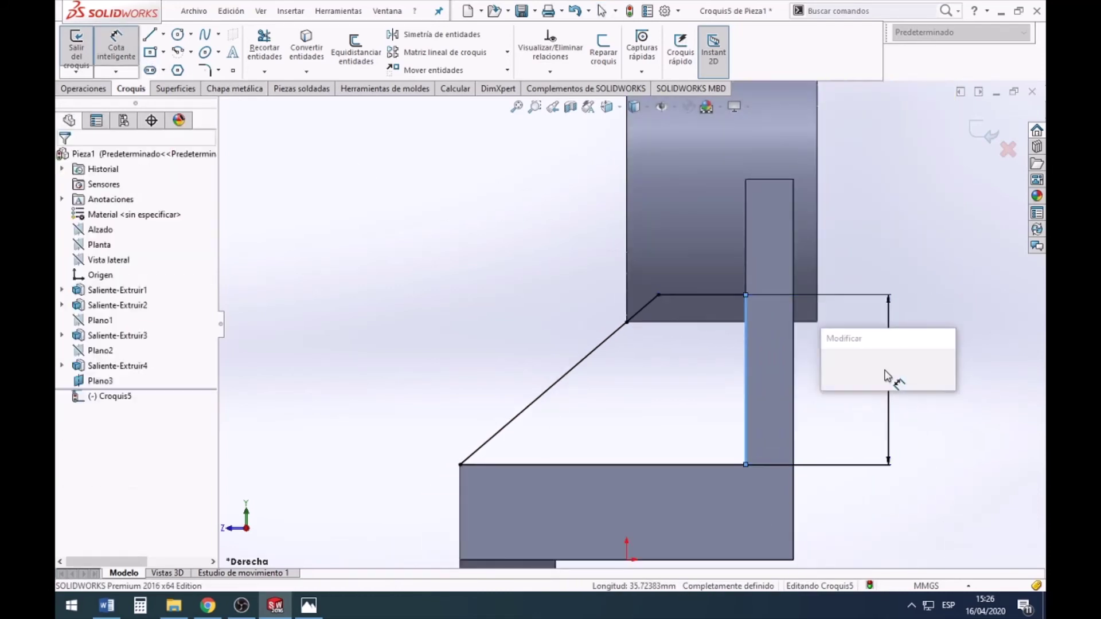
{"action": "type", "text": "36"}
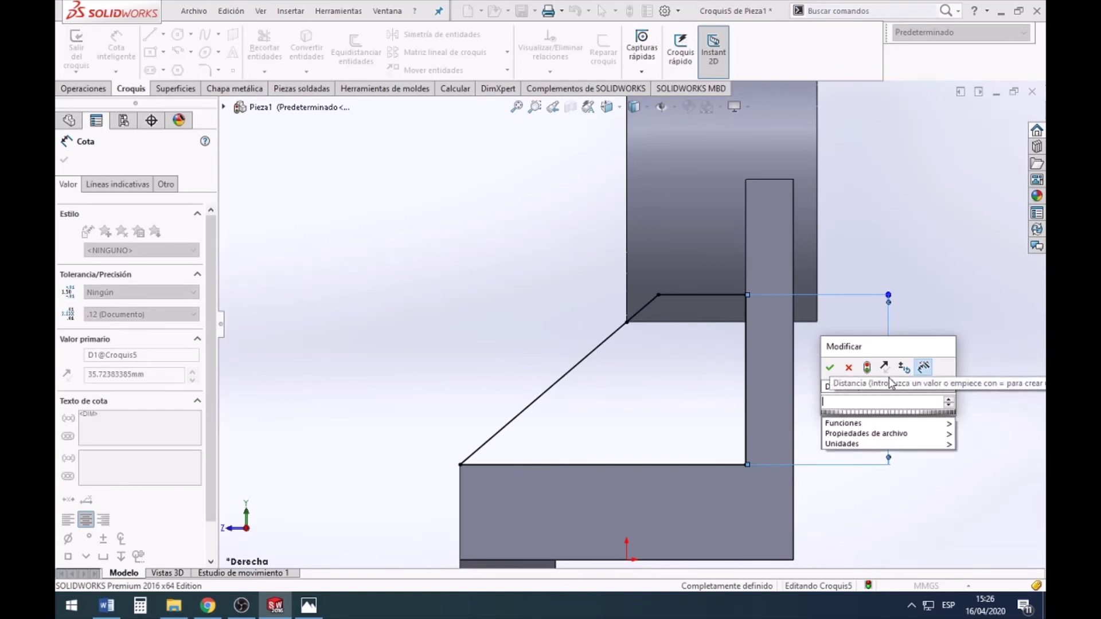
{"action": "key", "text": "Return"}
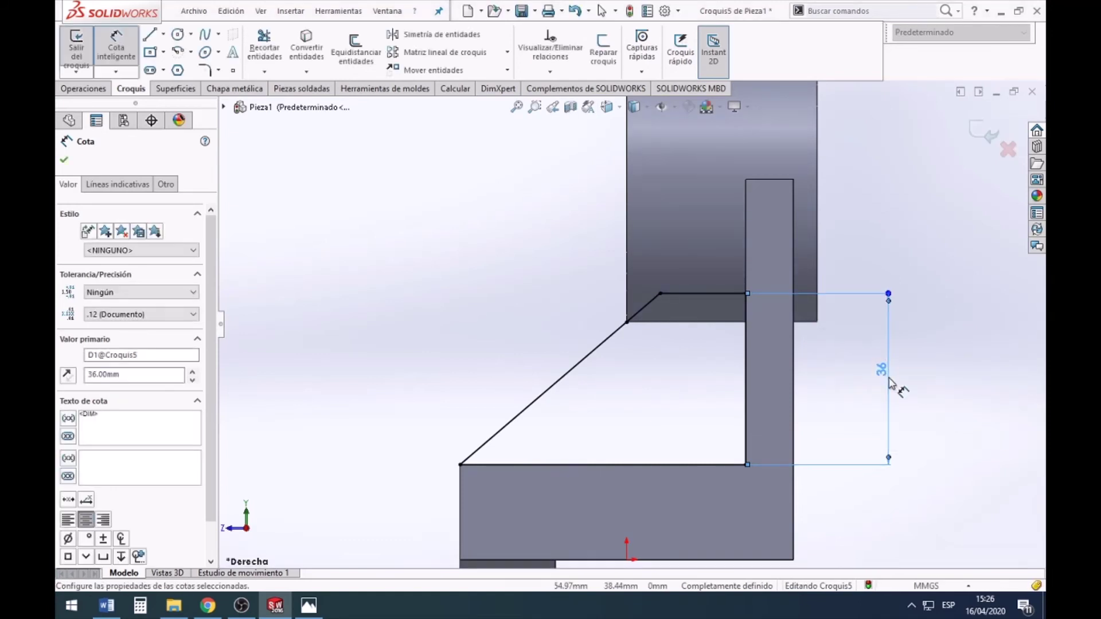
{"action": "scroll", "coordinate": [871, 396], "scroll_direction": "up", "scroll_amount": 3}
{"action": "scroll", "coordinate": [720, 337], "scroll_direction": "down", "scroll_amount": 3}
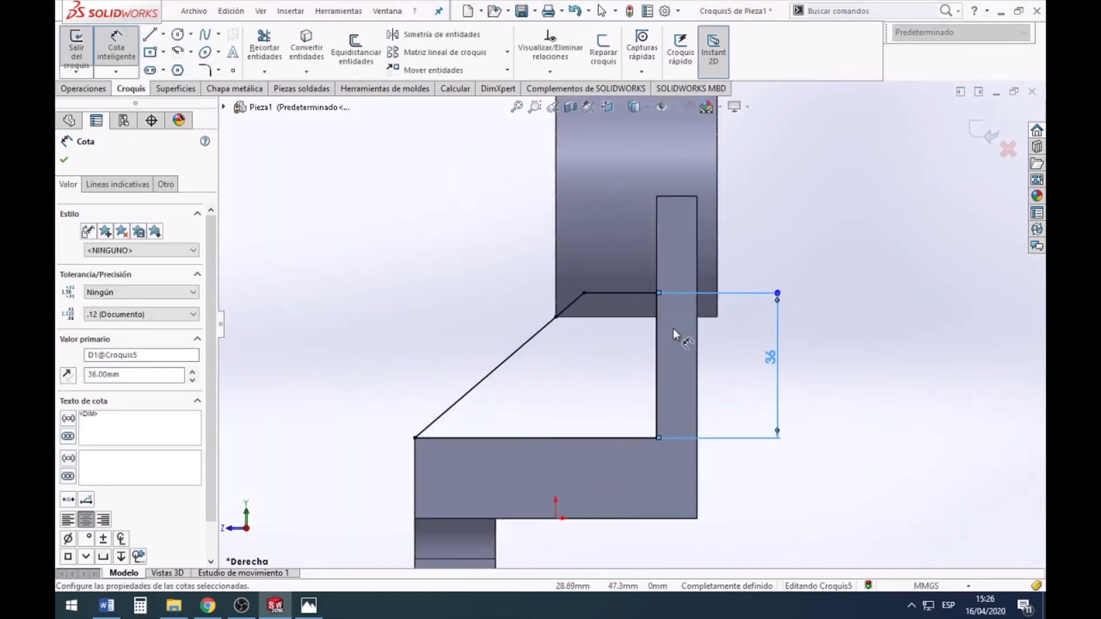
{"action": "scroll", "coordinate": [636, 324], "scroll_direction": "down", "scroll_amount": 1}
{"action": "scroll", "coordinate": [676, 338], "scroll_direction": "up", "scroll_amount": 3}
{"action": "scroll", "coordinate": [700, 350], "scroll_direction": "up", "scroll_amount": 2}
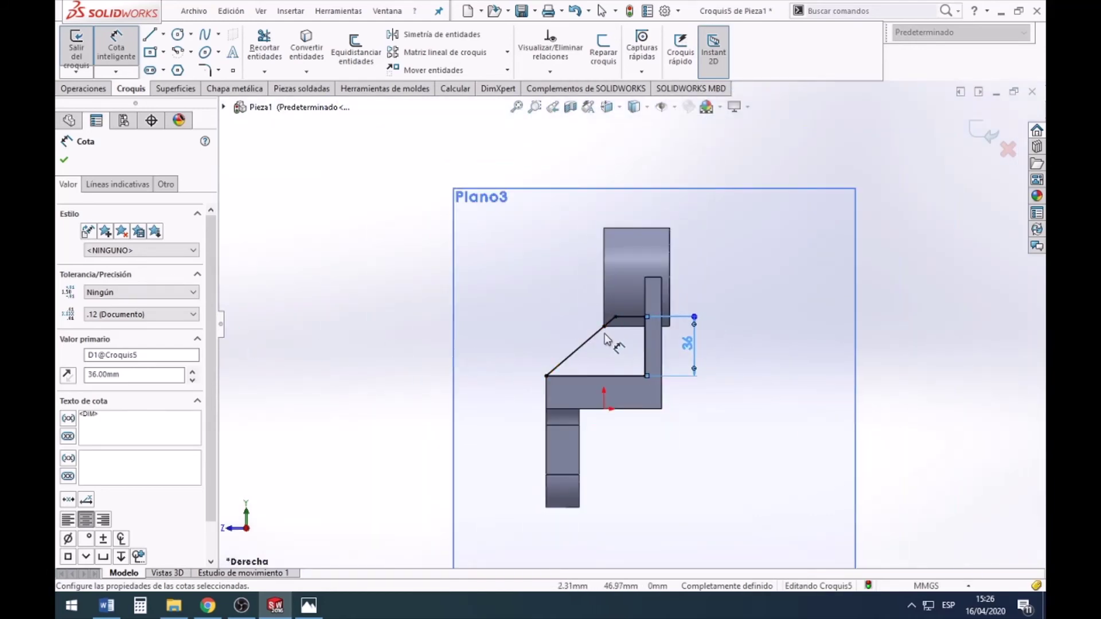
{"action": "left_click", "coordinate": [65, 162]}
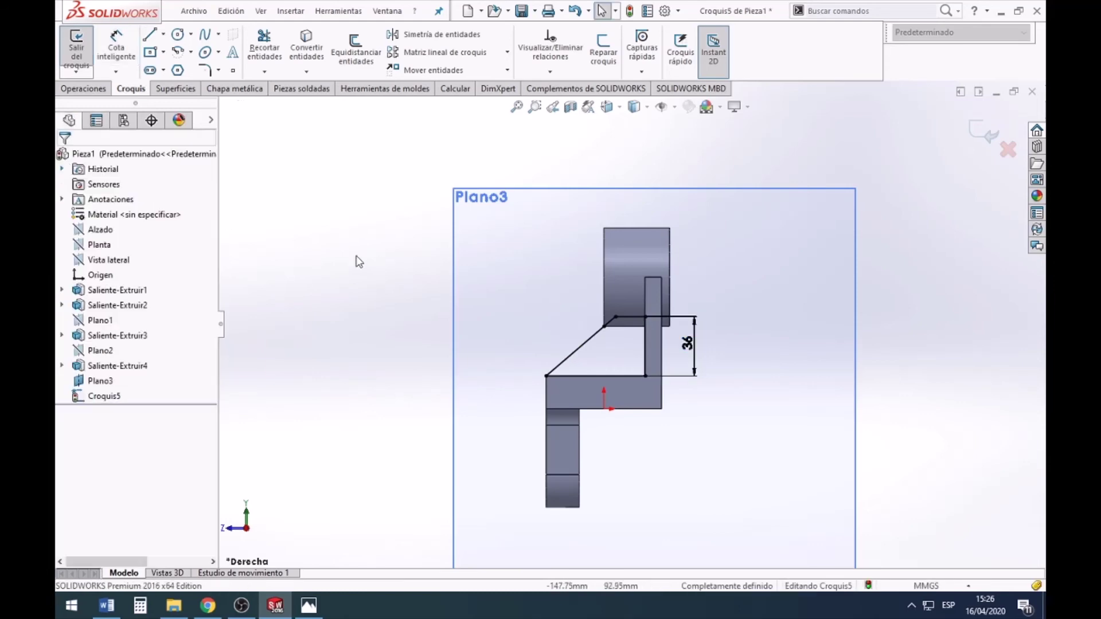
Step: Extrude the Croquis5 rib profile 10 mm mid-plane as a boss to form the triangular rib
{"action": "left_click", "coordinate": [67, 89]}
{"action": "left_click", "coordinate": [86, 49]}
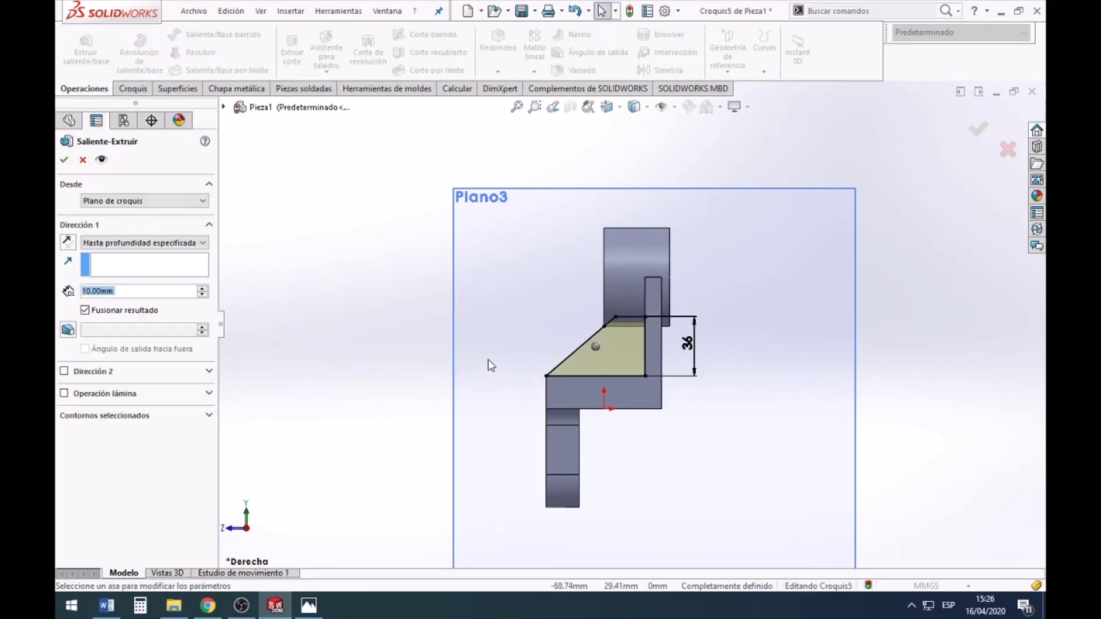
{"action": "mouse_move", "coordinate": [492, 371]}
{"action": "middle_mouse_down"}
{"action": "mouse_move", "coordinate": [558, 385]}
{"action": "mouse_move", "coordinate": [545, 386]}
{"action": "middle_mouse_up"}
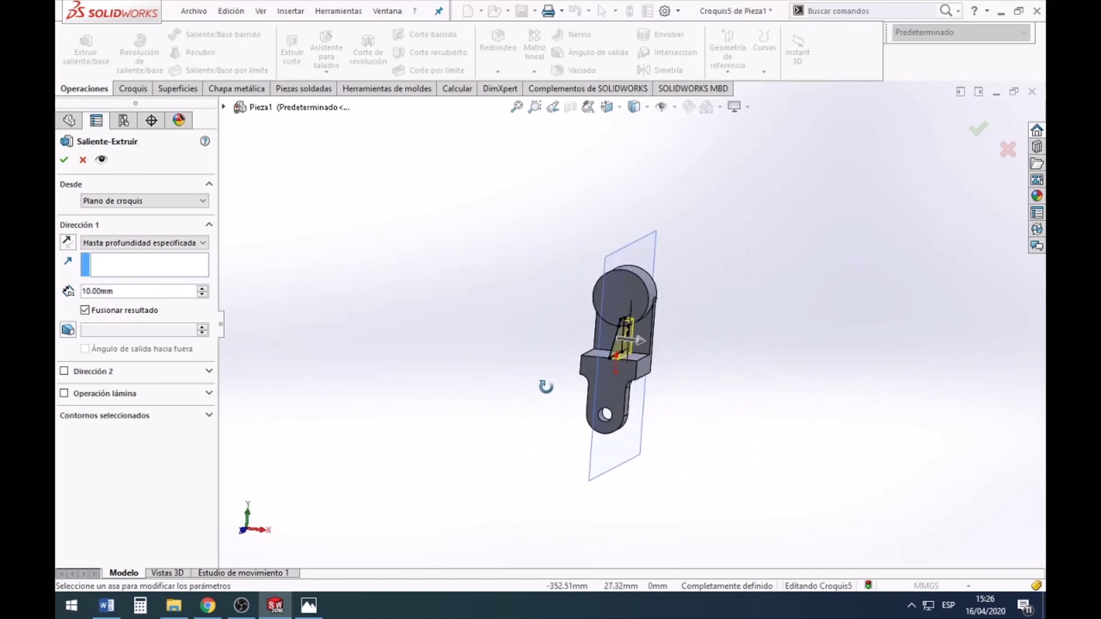
{"action": "scroll", "coordinate": [715, 336], "scroll_direction": "down", "scroll_amount": 3}
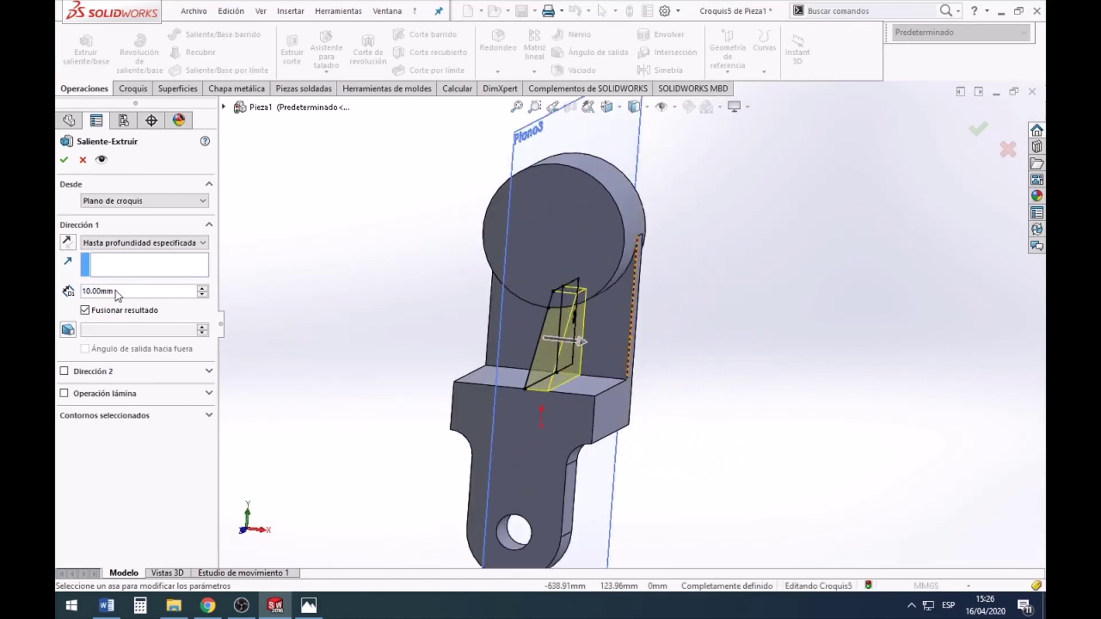
{"action": "left_click", "coordinate": [115, 246]}
{"action": "left_click", "coordinate": [135, 311]}
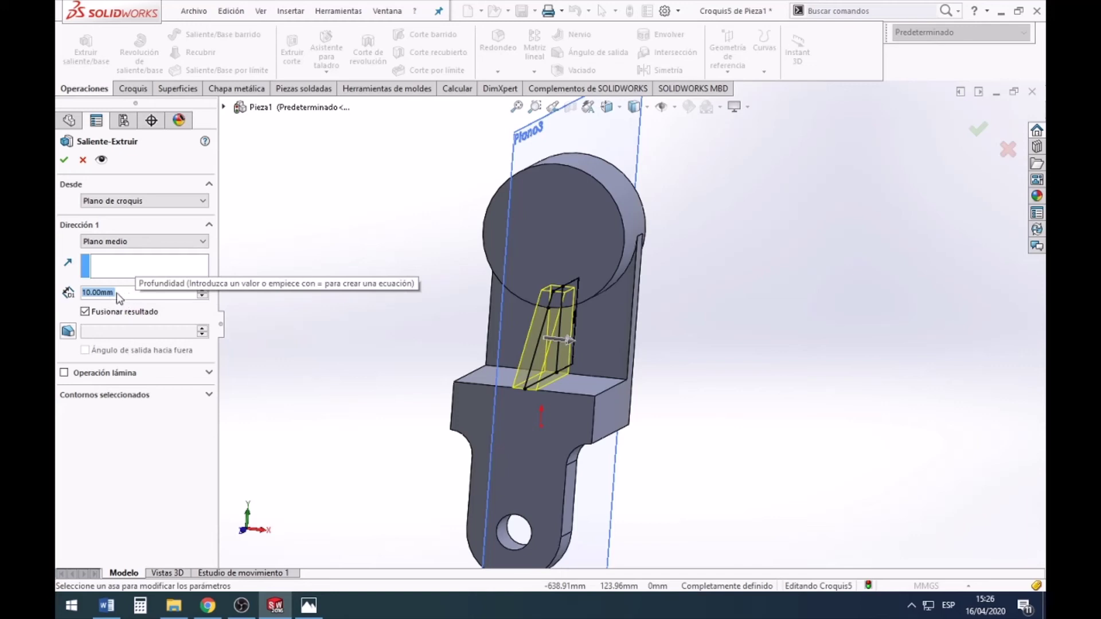
{"action": "left_click", "coordinate": [65, 161]}
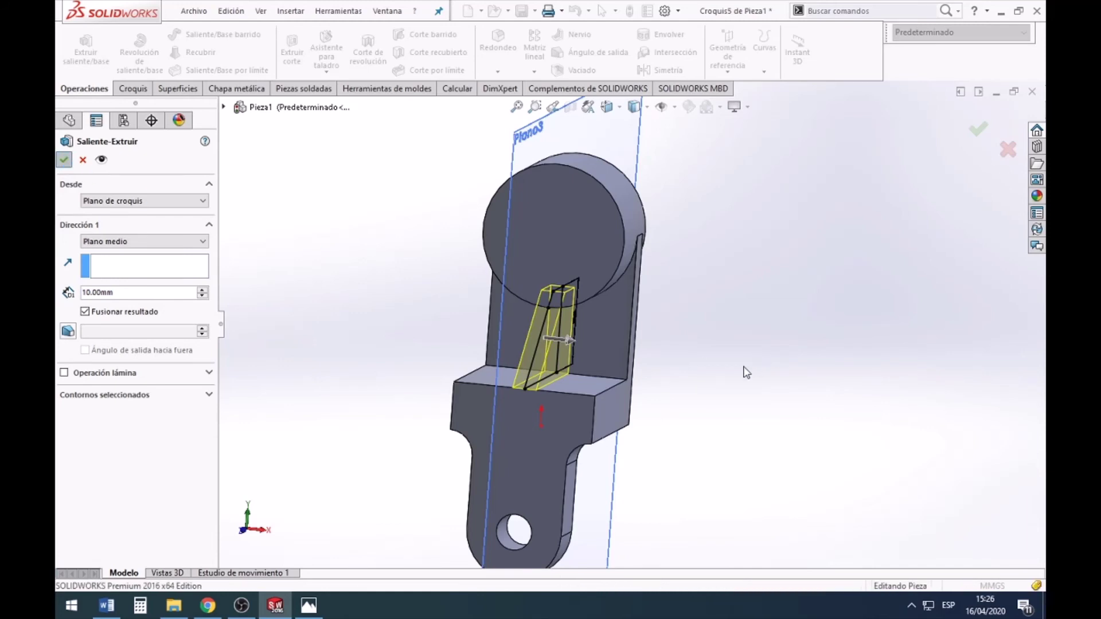
Step: Orbit and zoom around Saliente-Extruir6, then bring up PIEZA#15.png in Photos
{"action": "scroll", "coordinate": [738, 423], "scroll_direction": "up", "scroll_amount": 5}
{"action": "middle_click_drag", "start_coordinate": [737, 423], "coordinate": [708, 405]}
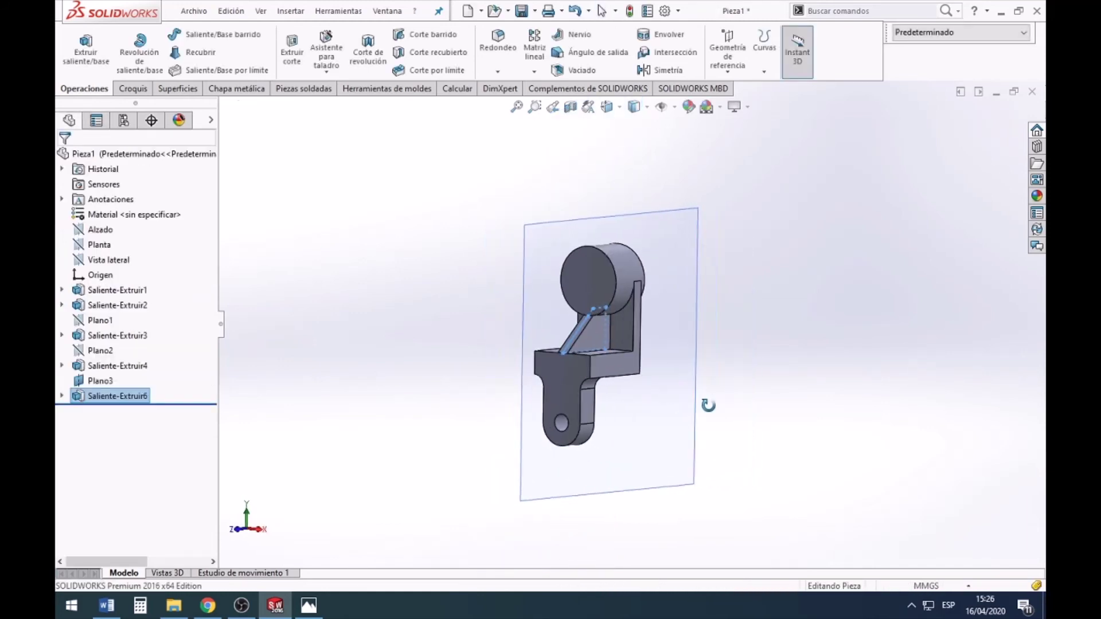
{"action": "scroll", "coordinate": [682, 337], "scroll_direction": "down", "scroll_amount": 6}
{"action": "scroll", "coordinate": [680, 331], "scroll_direction": "down", "scroll_amount": 4}
{"action": "scroll", "coordinate": [582, 327], "scroll_direction": "up", "scroll_amount": 2}
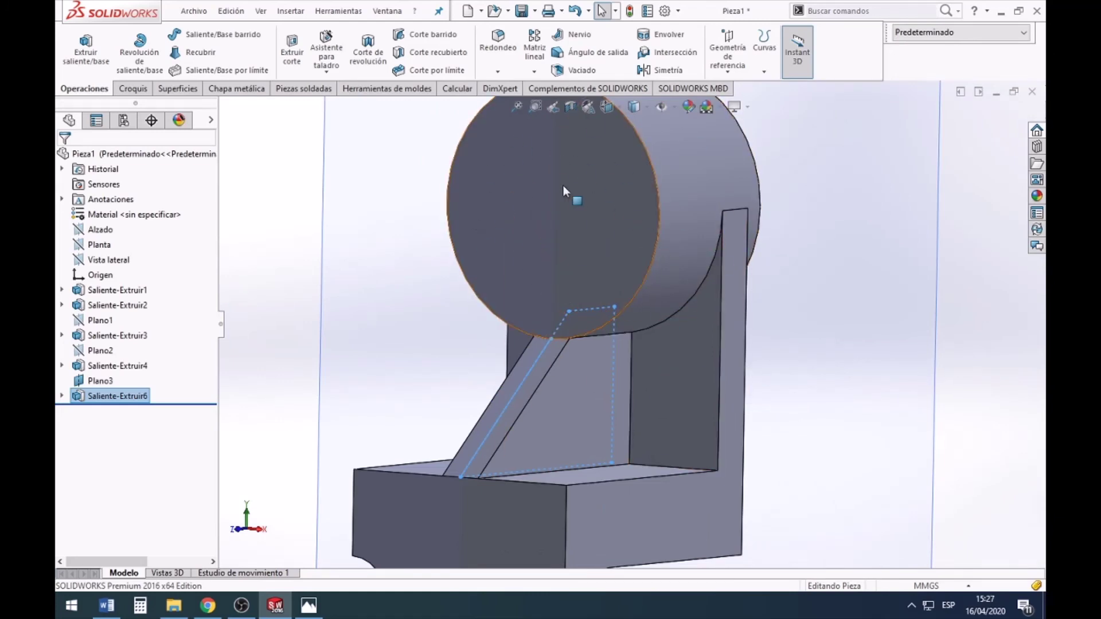
{"action": "scroll", "coordinate": [676, 374], "scroll_direction": "up", "scroll_amount": 2}
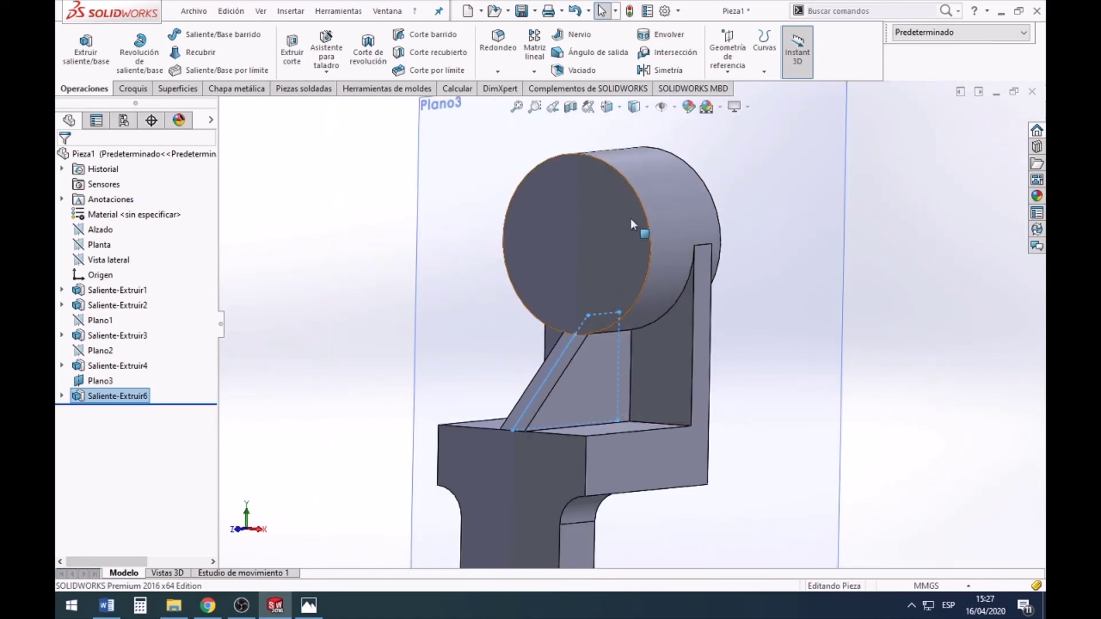
{"action": "scroll", "coordinate": [661, 335], "scroll_direction": "up", "scroll_amount": 2}
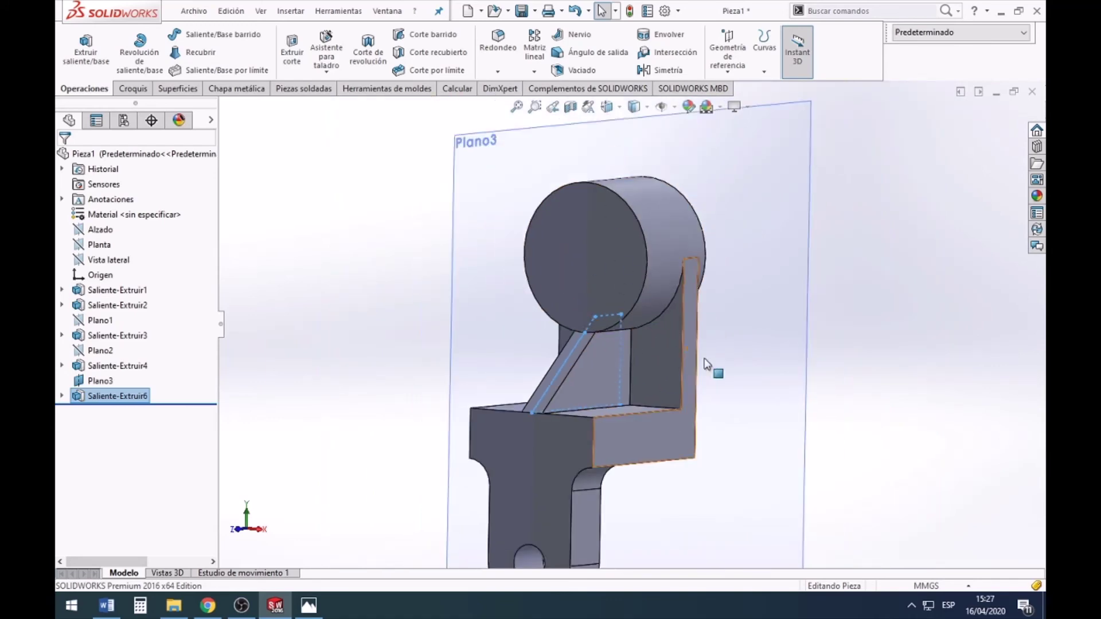
{"action": "scroll", "coordinate": [713, 369], "scroll_direction": "up", "scroll_amount": 1}
{"action": "scroll", "coordinate": [697, 381], "scroll_direction": "down", "scroll_amount": 2}
{"action": "scroll", "coordinate": [486, 290], "scroll_direction": "down", "scroll_amount": 2}
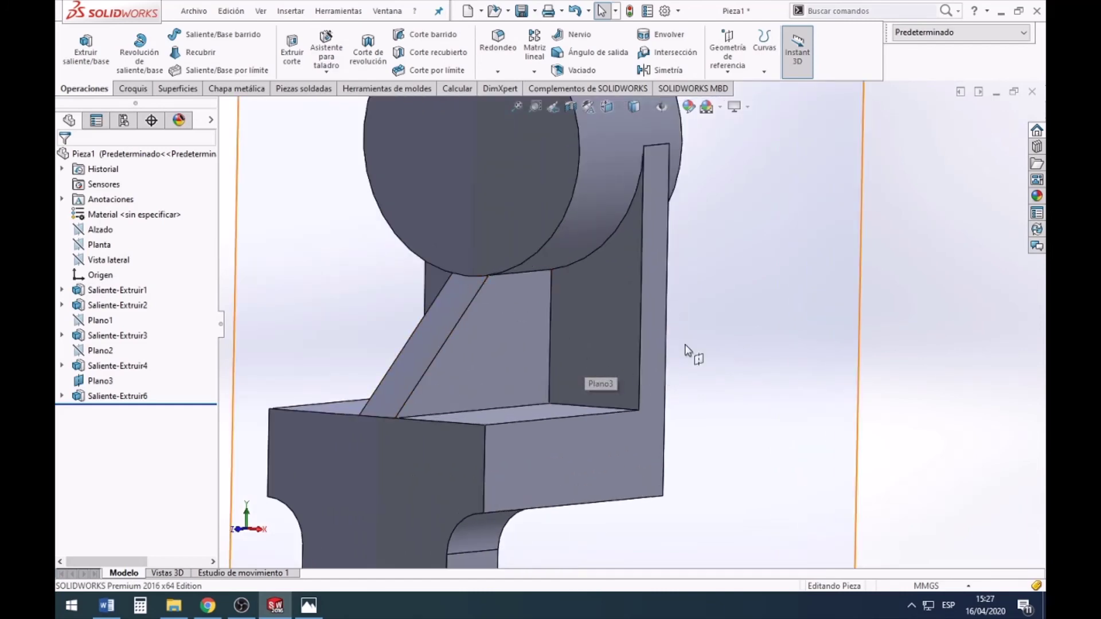
{"action": "scroll", "coordinate": [693, 354], "scroll_direction": "up", "scroll_amount": 5}
{"action": "left_click", "coordinate": [309, 605]}
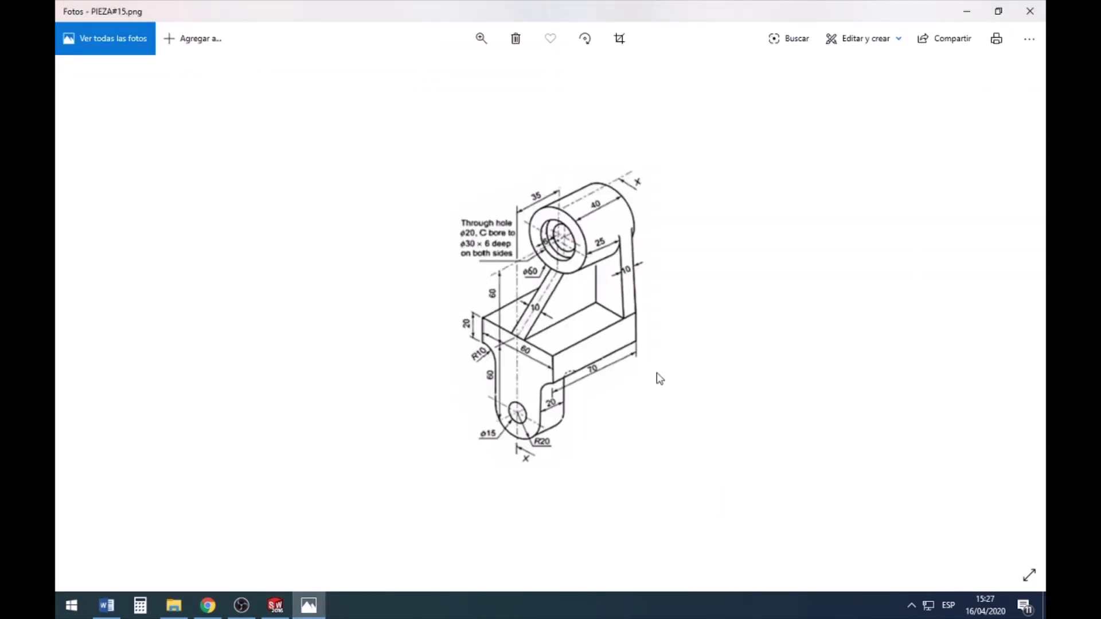
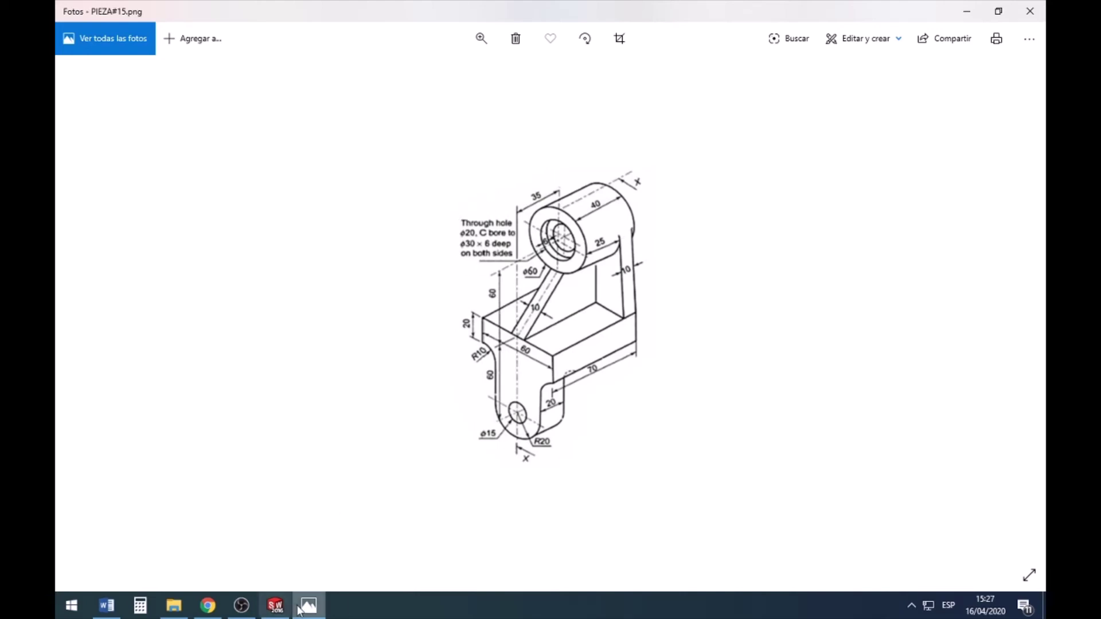
Step: Switch from the Photos reference drawing back to the SOLIDWORKS bracket model
{"action": "left_click", "coordinate": [275, 605]}
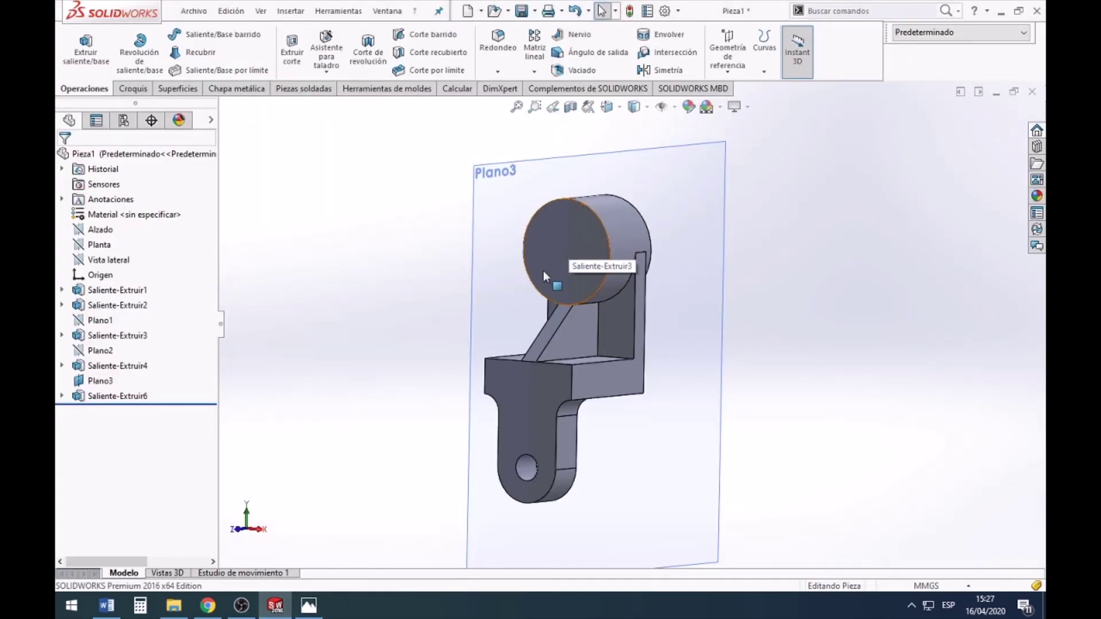
Step: Start a sketch on the boss front face, view it Normal To, and draw a circle at its centre
{"action": "right_click", "coordinate": [556, 239]}
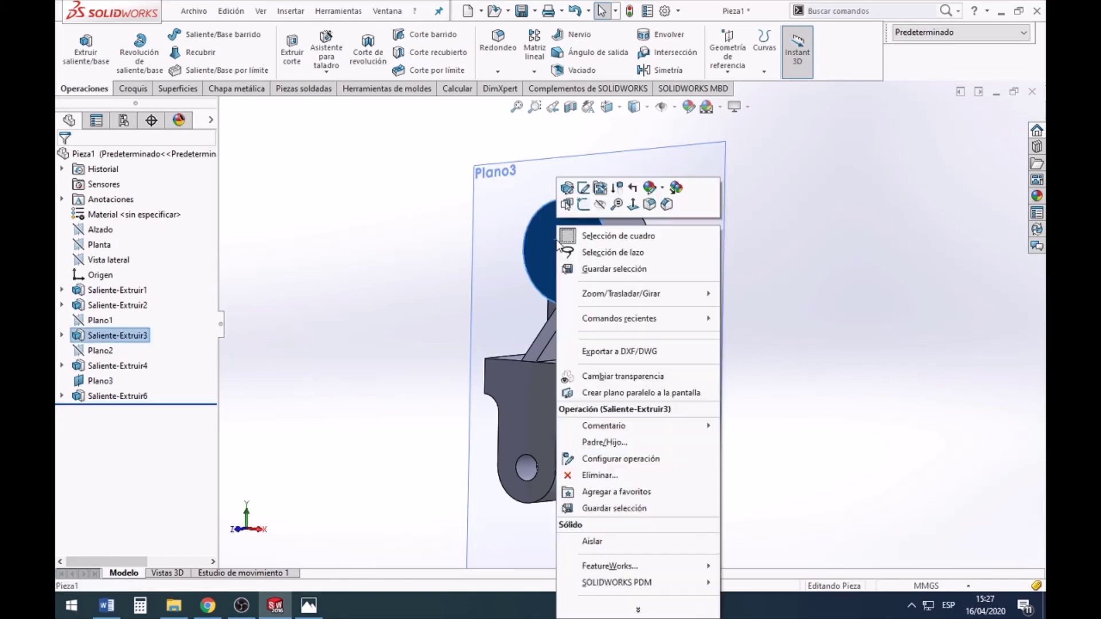
{"action": "left_click", "coordinate": [584, 188]}
{"action": "left_click", "coordinate": [619, 105]}
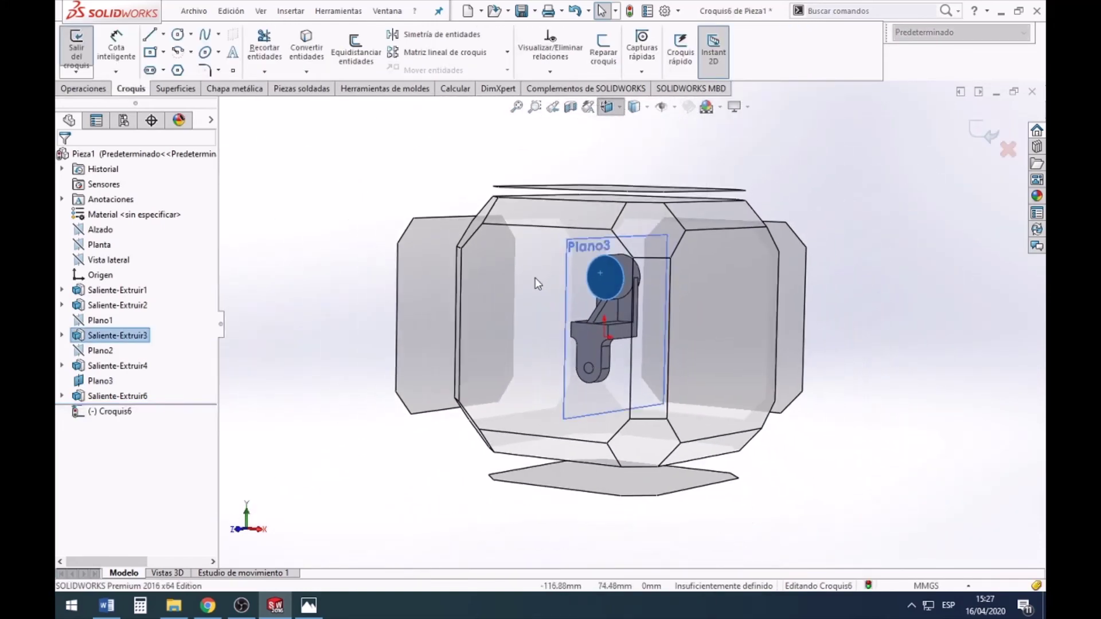
{"action": "left_click", "coordinate": [179, 35]}
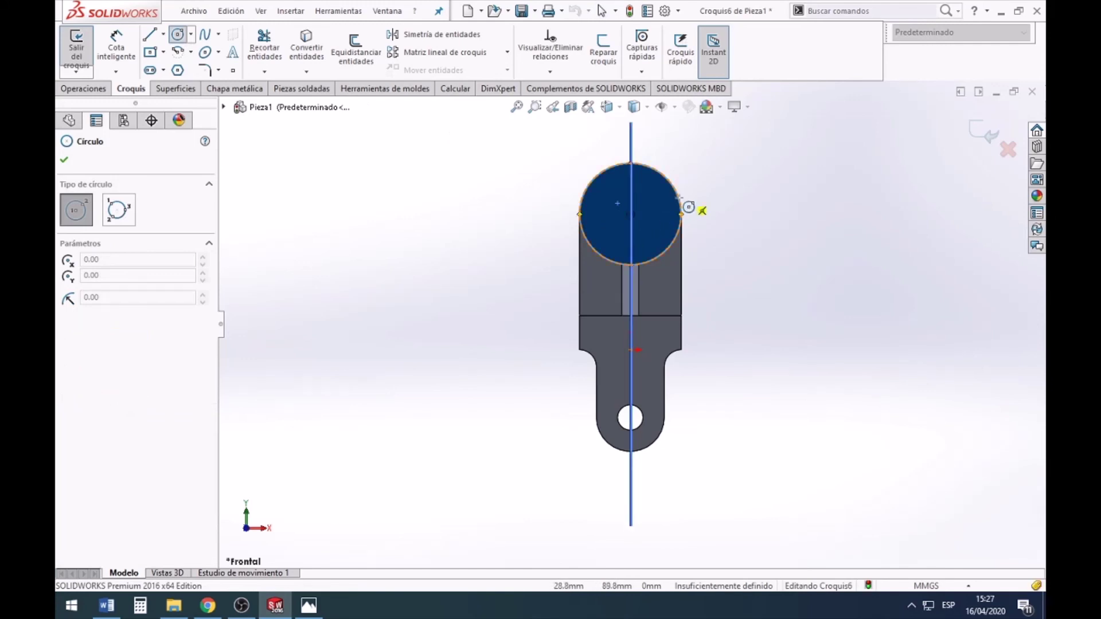
{"action": "scroll", "coordinate": [690, 206], "scroll_direction": "down", "scroll_amount": 5}
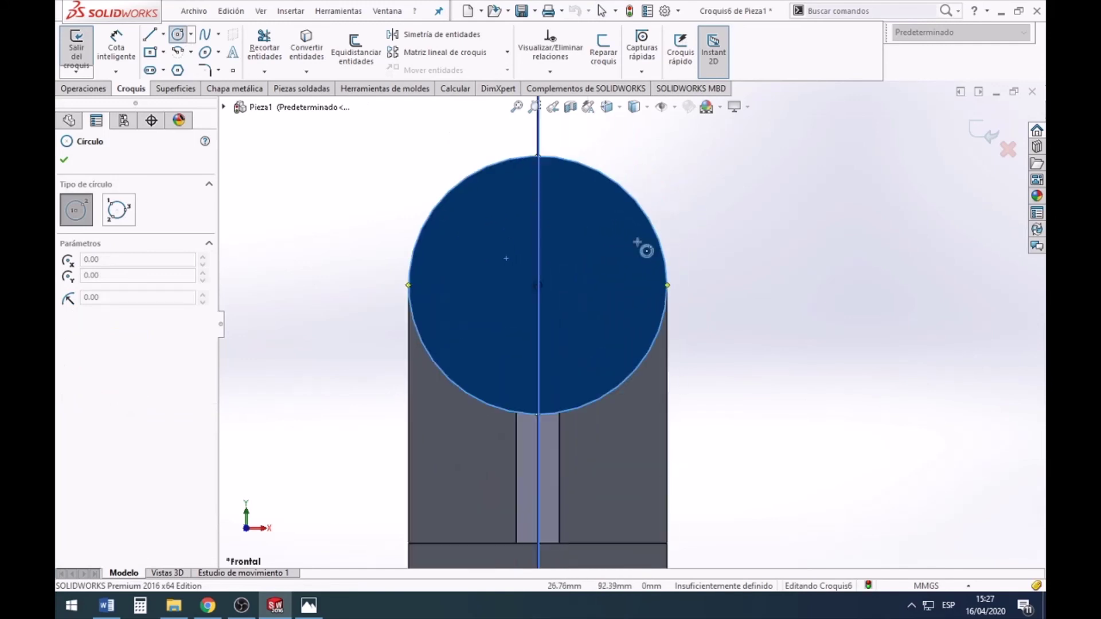
{"action": "left_click", "coordinate": [538, 285]}
{"action": "left_click", "coordinate": [580, 327]}
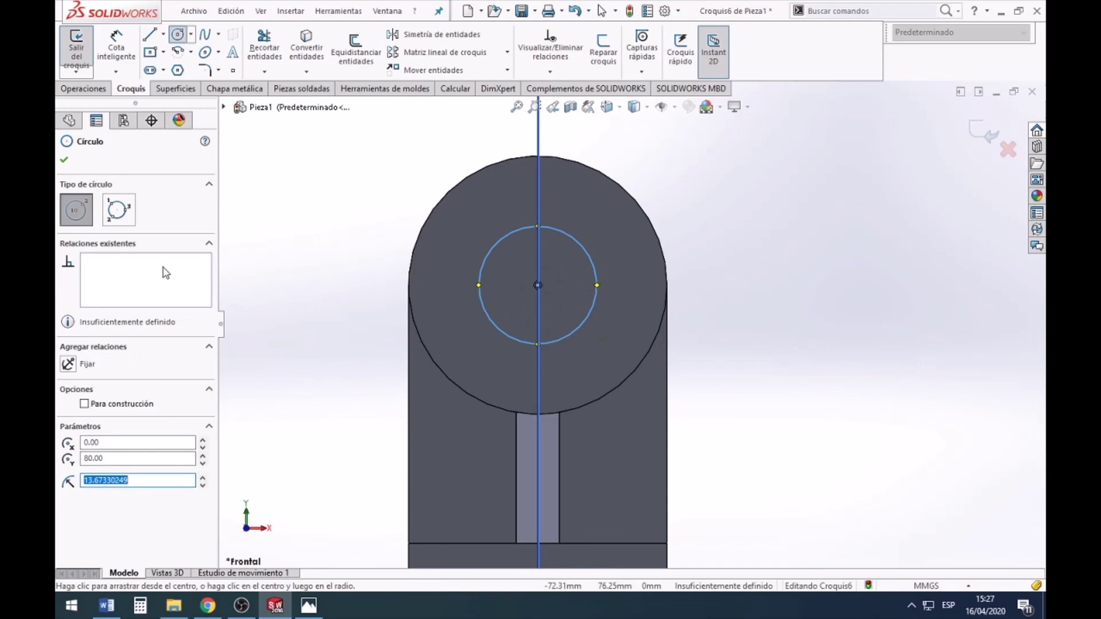
{"action": "left_click", "coordinate": [65, 161]}
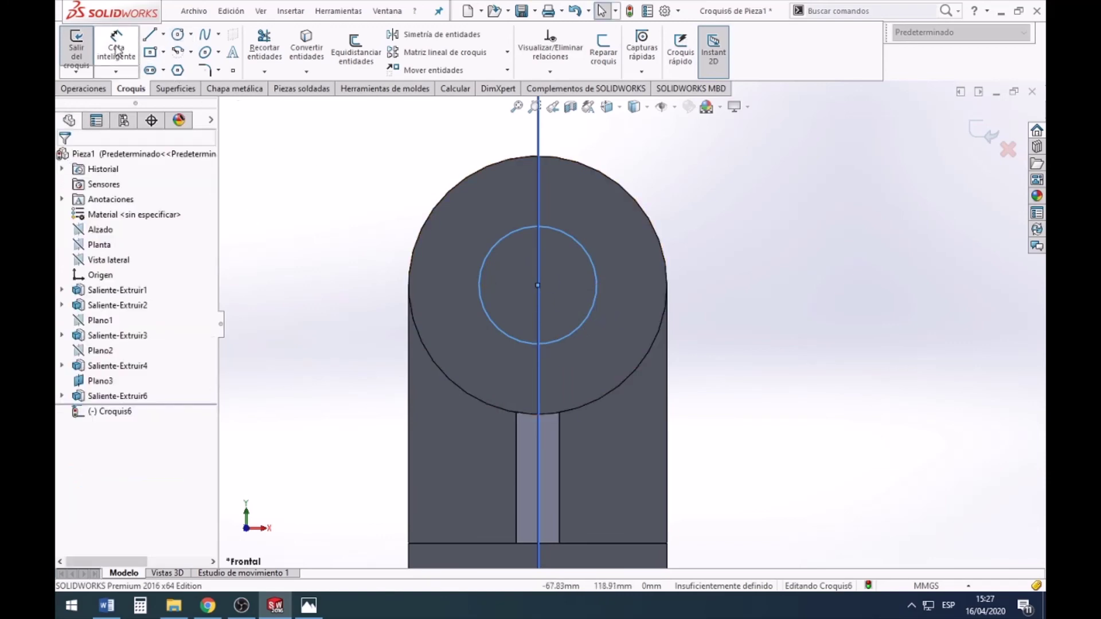
Step: Dimension the circle's diameter to 20 mm so the sketch is fully defined
{"action": "left_click", "coordinate": [116, 50]}
{"action": "left_click", "coordinate": [591, 312]}
{"action": "left_click", "coordinate": [791, 305]}
{"action": "type", "text": "2"}
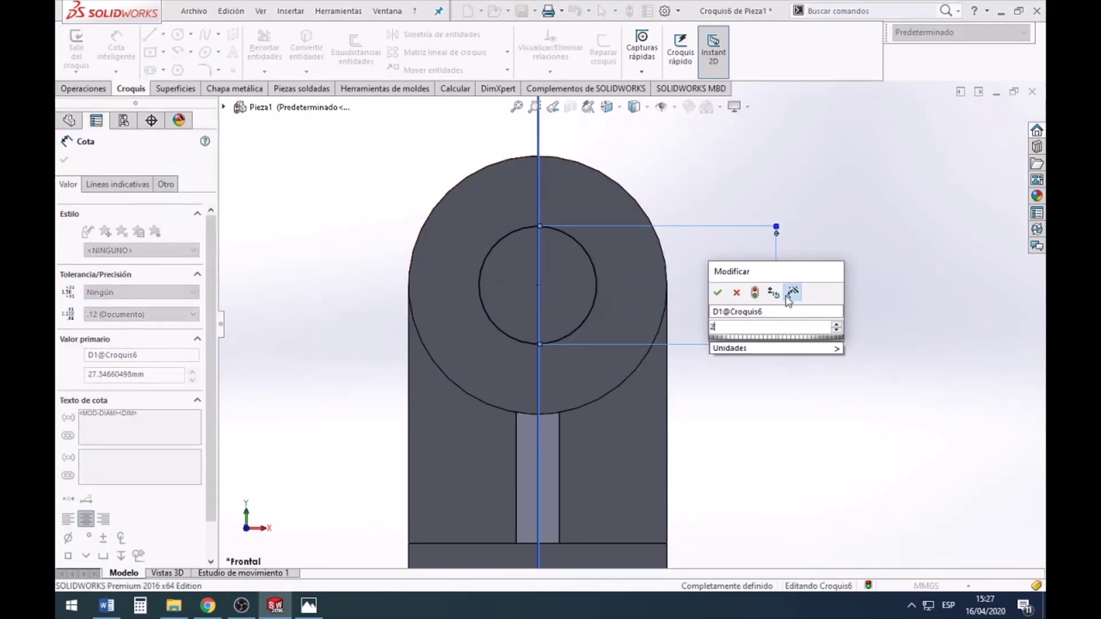
{"action": "type", "text": "0"}
{"action": "key", "text": "Return"}
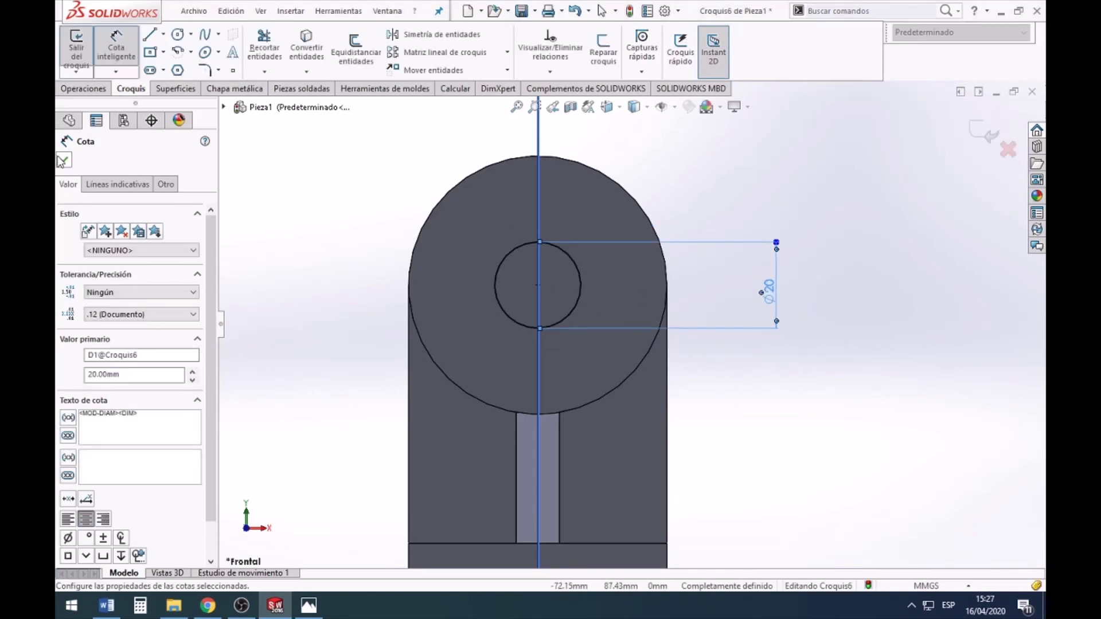
{"action": "left_click", "coordinate": [64, 161]}
{"action": "left_click", "coordinate": [84, 89]}
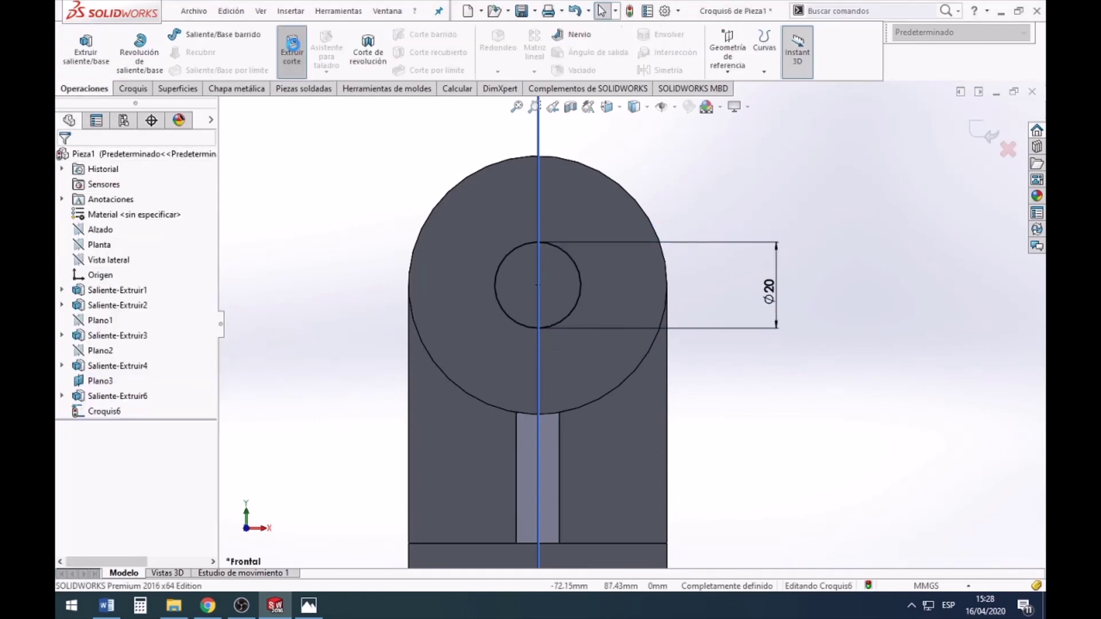
{"action": "left_click", "coordinate": [293, 43]}
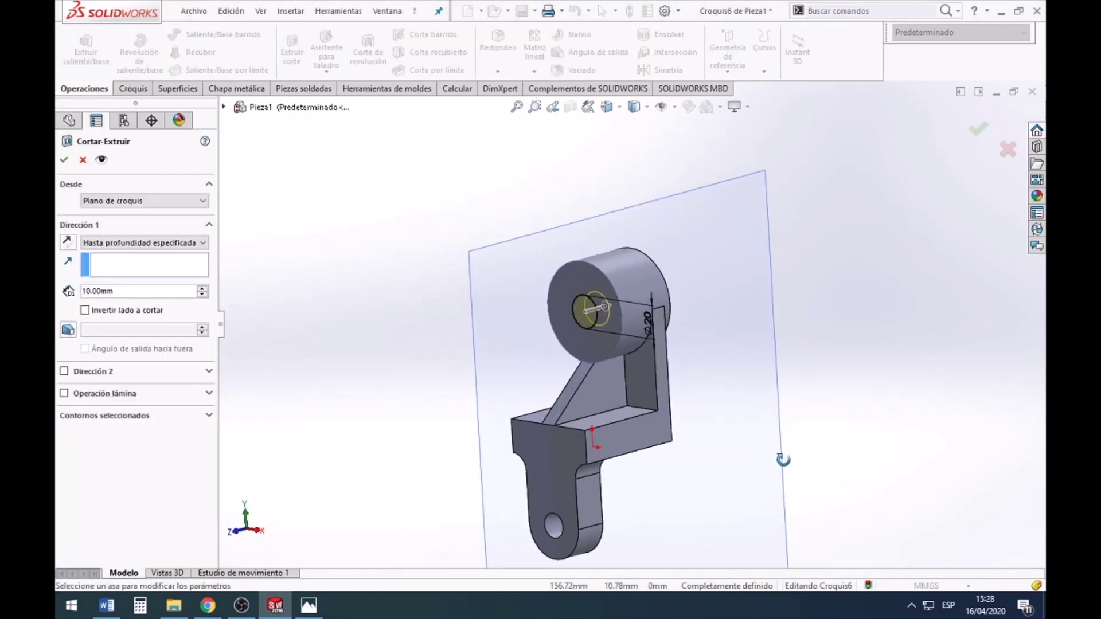
Step: Set the extruded cut to Through All for the Ø20 hole, then view the reference drawing
{"action": "left_click", "coordinate": [160, 246]}
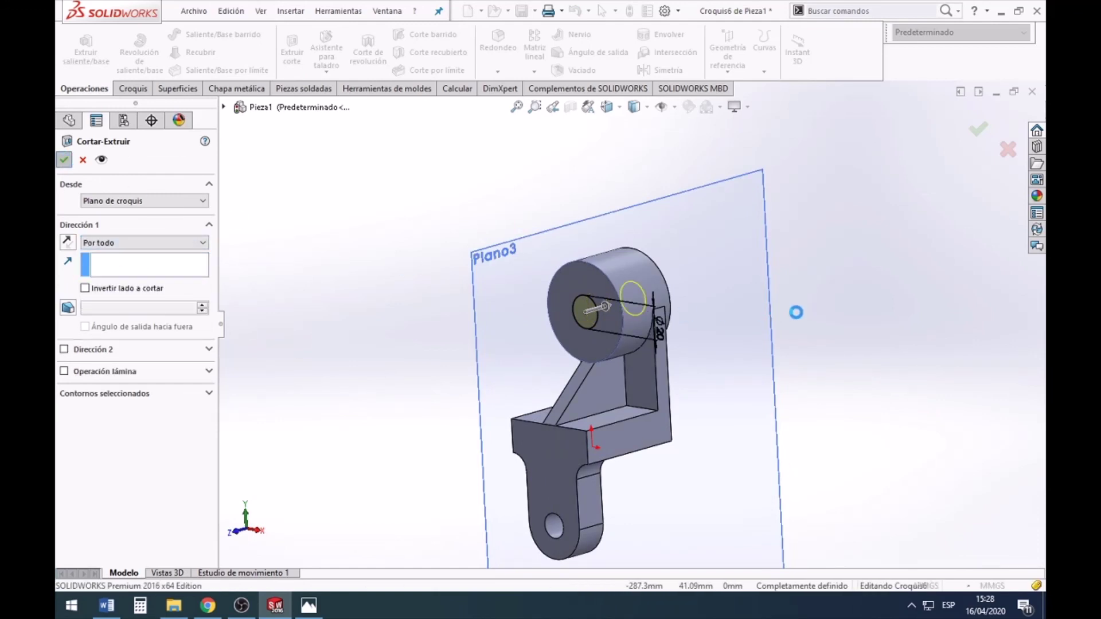
{"action": "left_click", "coordinate": [63, 159]}
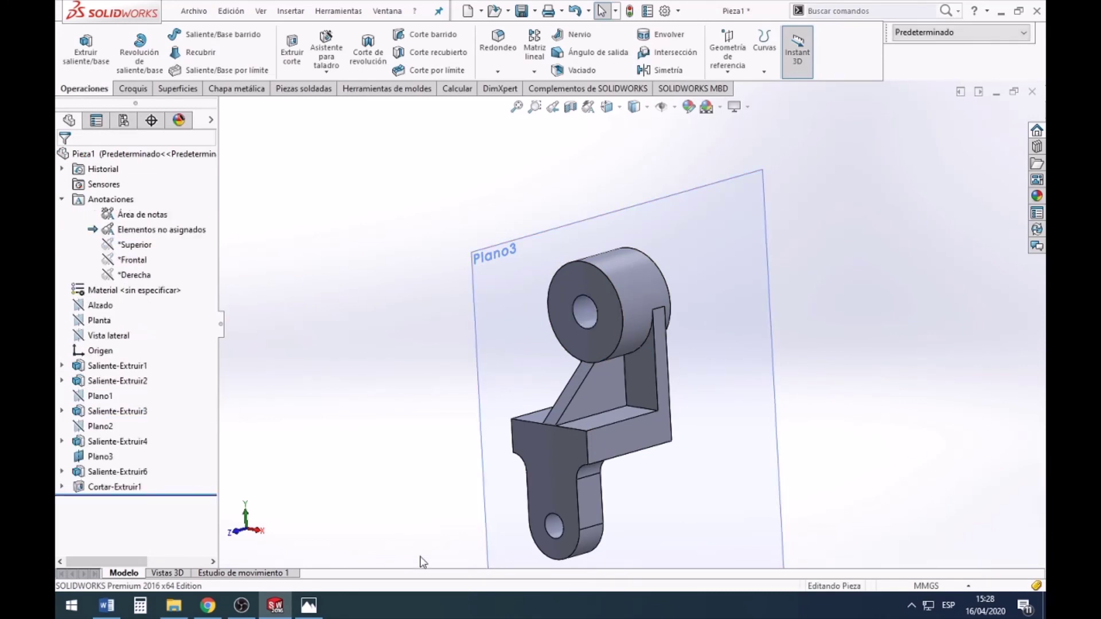
{"action": "left_click", "coordinate": [309, 606]}
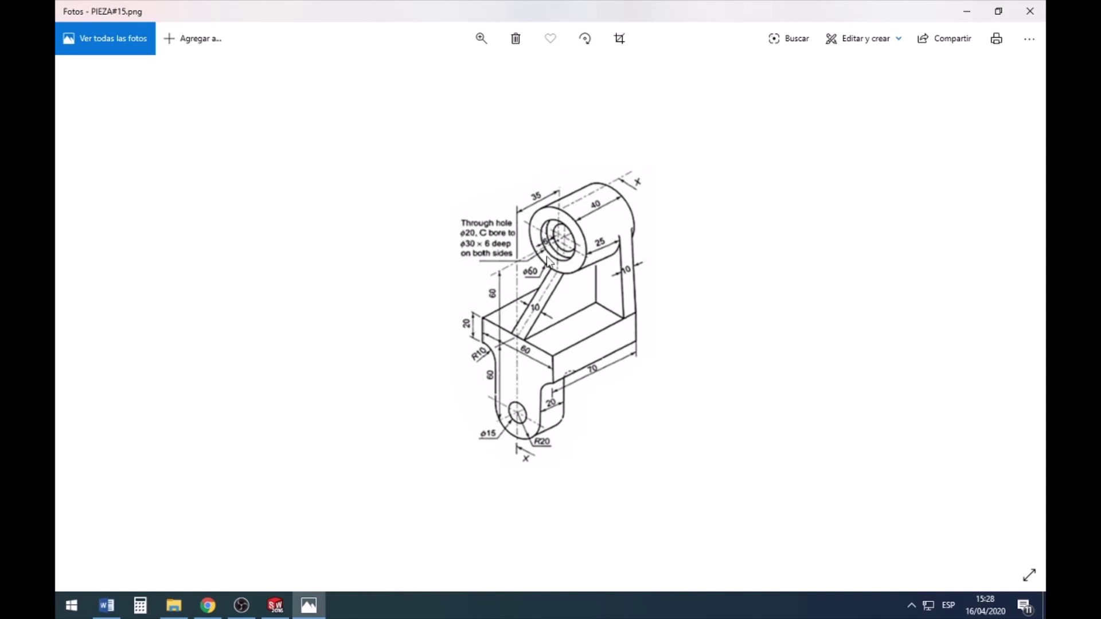
Step: Back in SOLIDWORKS, start a new sketch on the boss face viewed straight on
{"action": "left_click", "coordinate": [275, 605]}
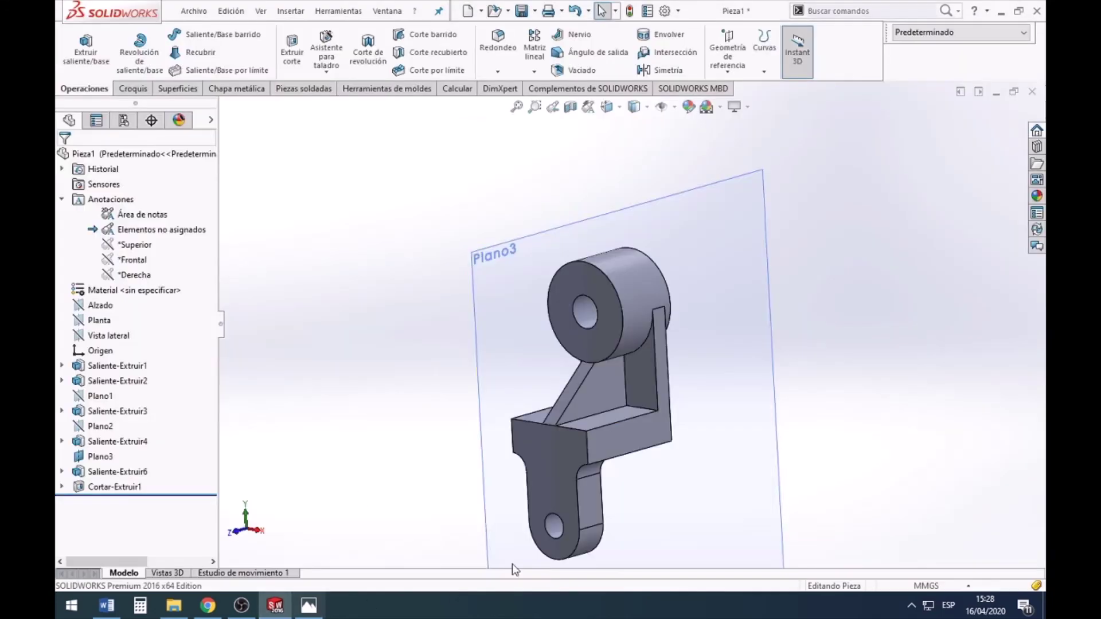
{"action": "left_click", "coordinate": [583, 285]}
{"action": "right_click", "coordinate": [583, 287]}
{"action": "left_click", "coordinate": [607, 189]}
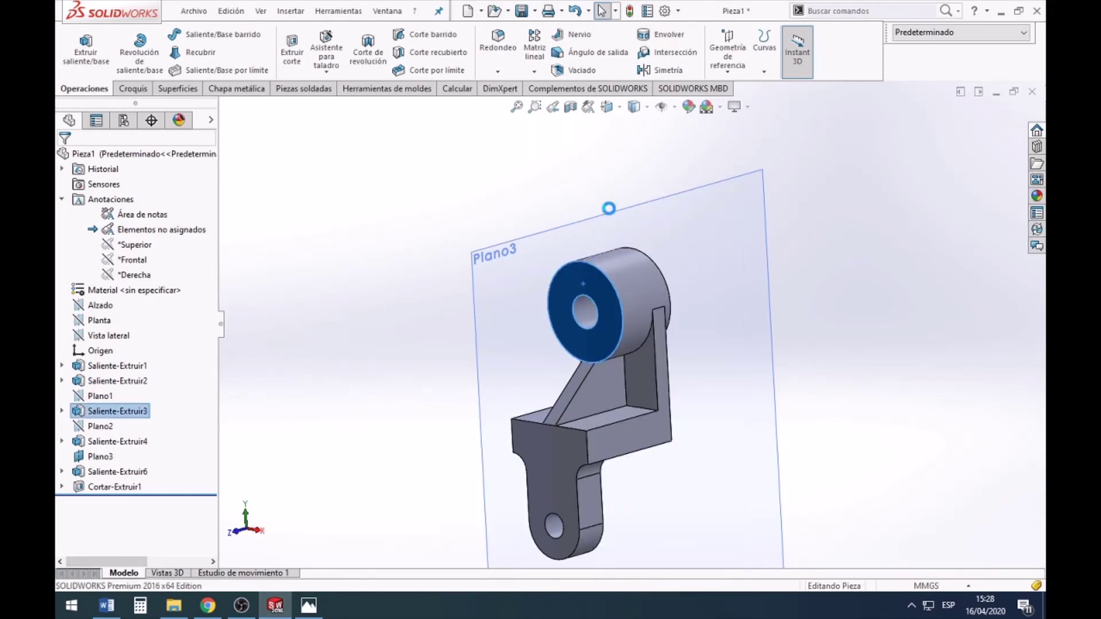
{"action": "left_click", "coordinate": [675, 106]}
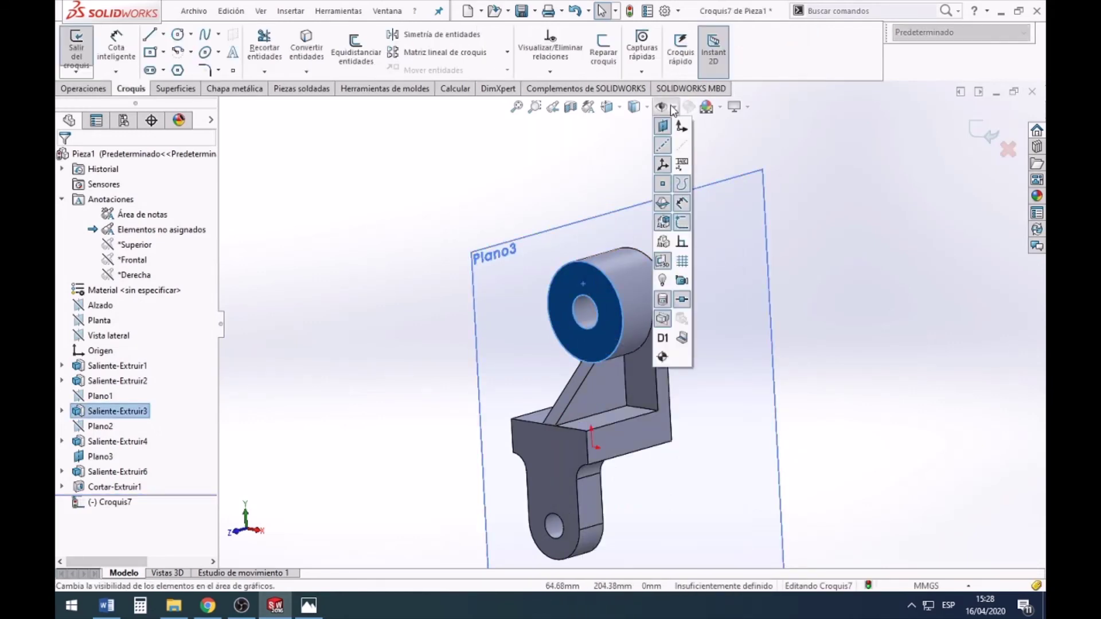
{"action": "left_click", "coordinate": [634, 107]}
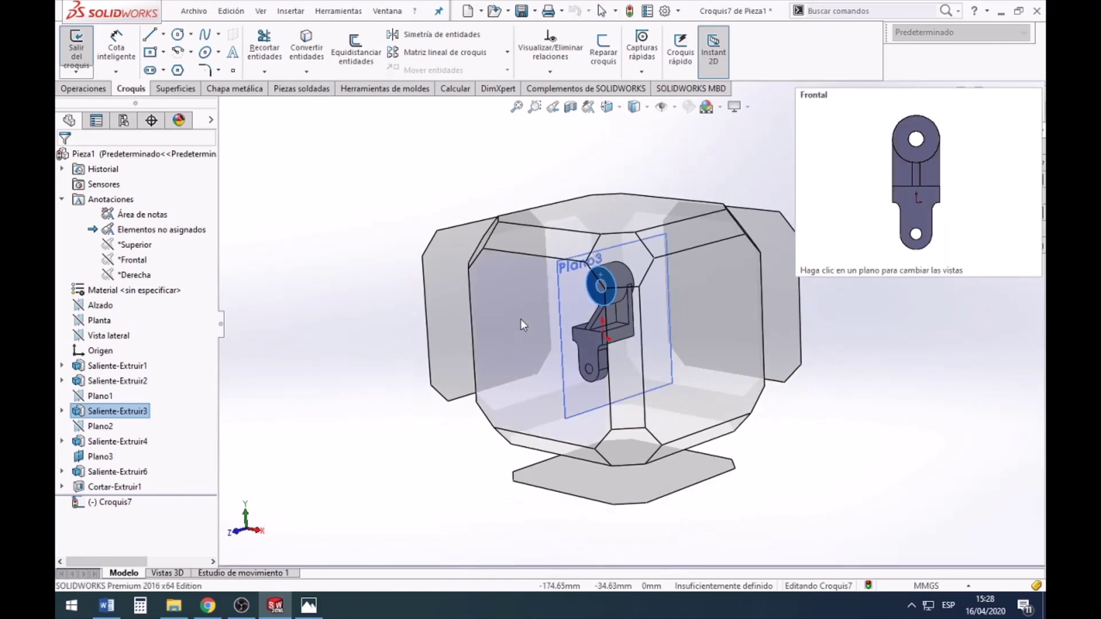
{"action": "left_click", "coordinate": [521, 318]}
Step: Draw a larger circle centred on the Ø20 hole for the counterbore
{"action": "left_click", "coordinate": [197, 53]}
{"action": "scroll", "coordinate": [663, 229], "scroll_direction": "up", "scroll_amount": 5}
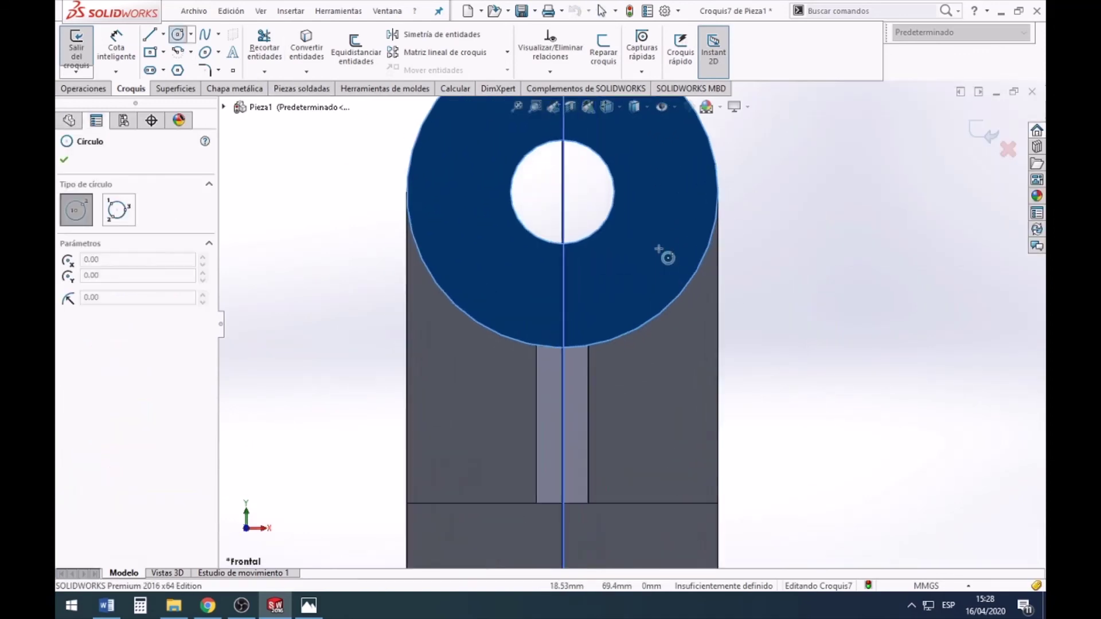
{"action": "left_click", "coordinate": [562, 192]}
{"action": "left_click", "coordinate": [632, 279]}
{"action": "scroll", "coordinate": [632, 279], "scroll_direction": "down", "scroll_amount": 3}
{"action": "key", "text": "Escape"}
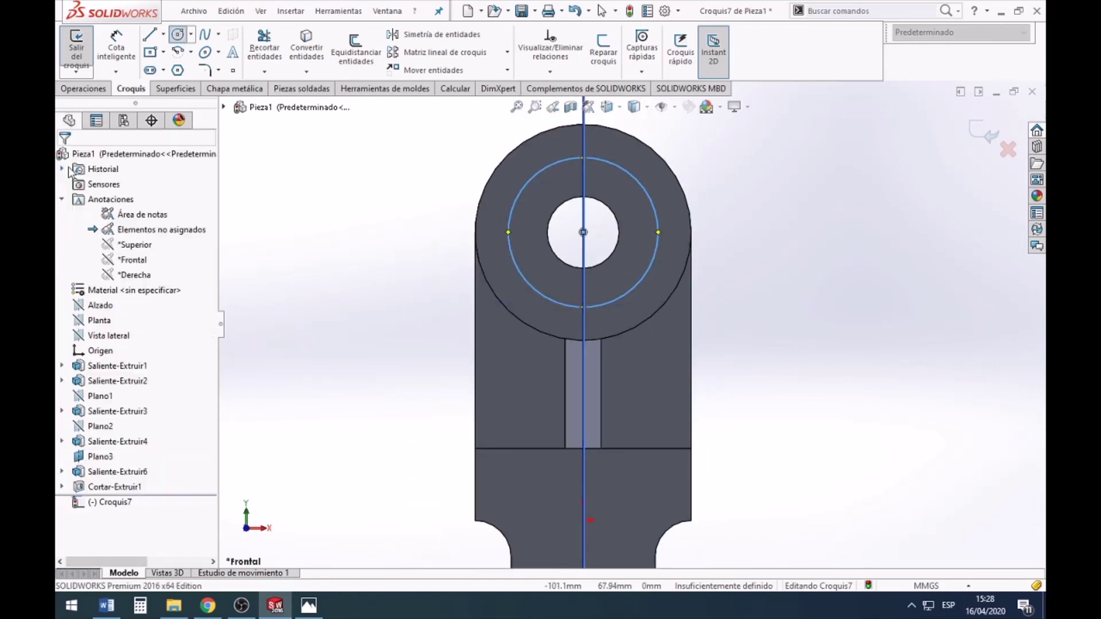
Step: Dimension the larger circle to Ø30 mm
{"action": "left_click", "coordinate": [662, 220]}
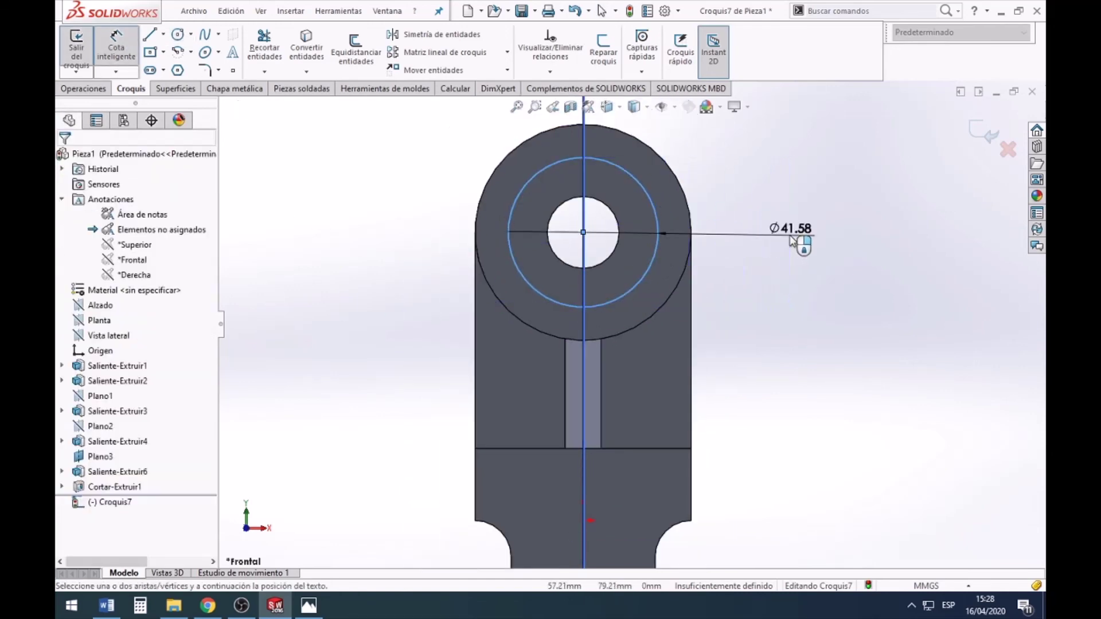
{"action": "left_click", "coordinate": [791, 241]}
{"action": "key", "text": "Return"}
{"action": "key", "text": "Return"}
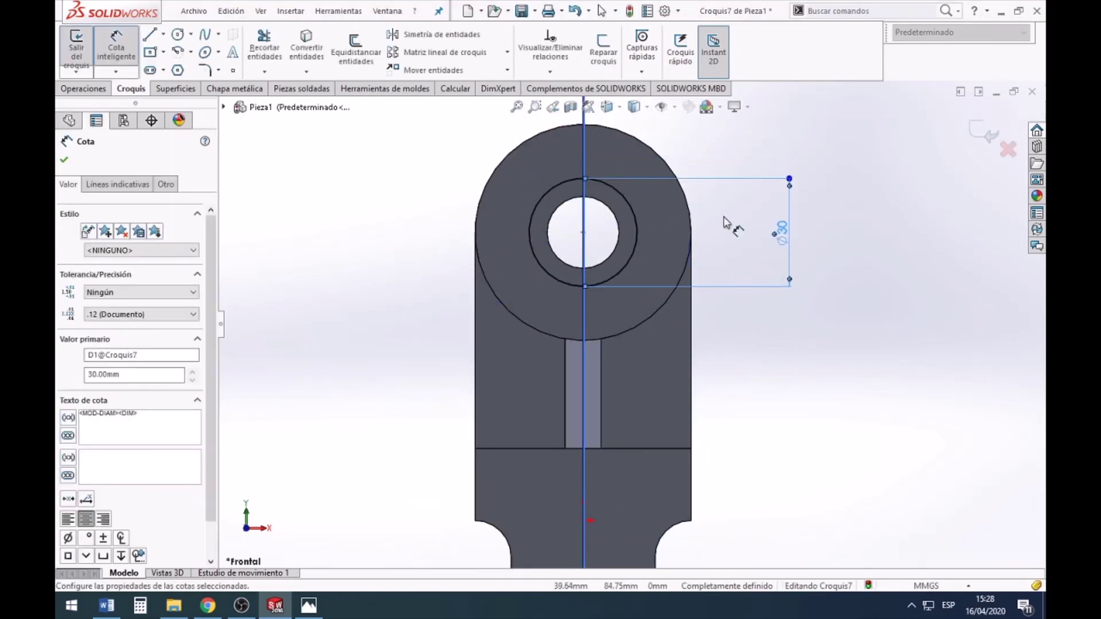
{"action": "left_click", "coordinate": [64, 159]}
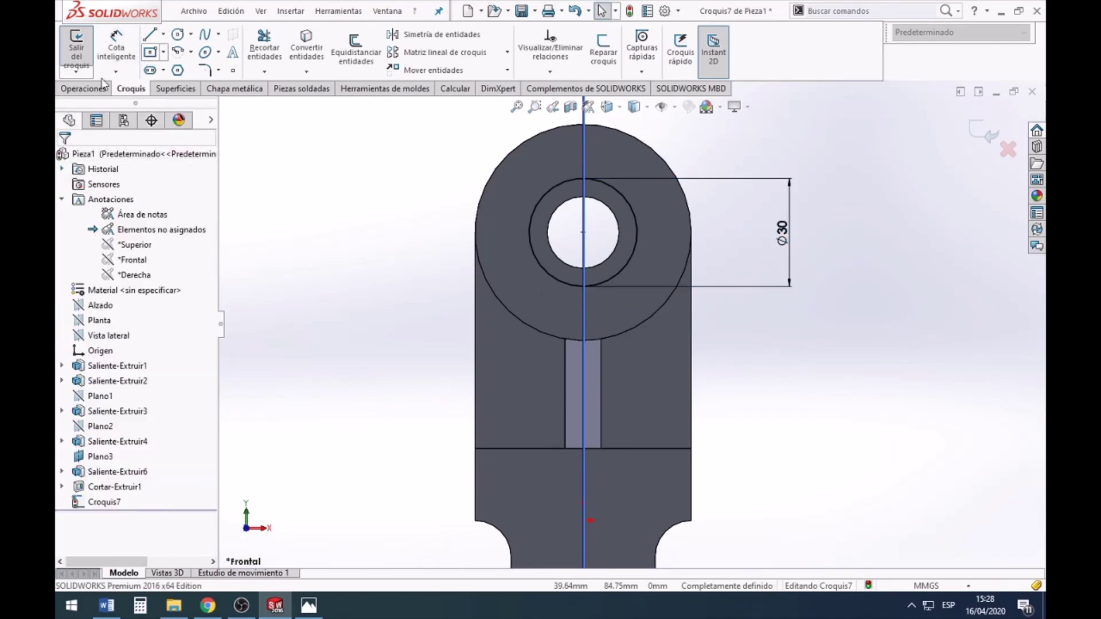
{"action": "left_click", "coordinate": [84, 88]}
{"action": "left_click", "coordinate": [292, 53]}
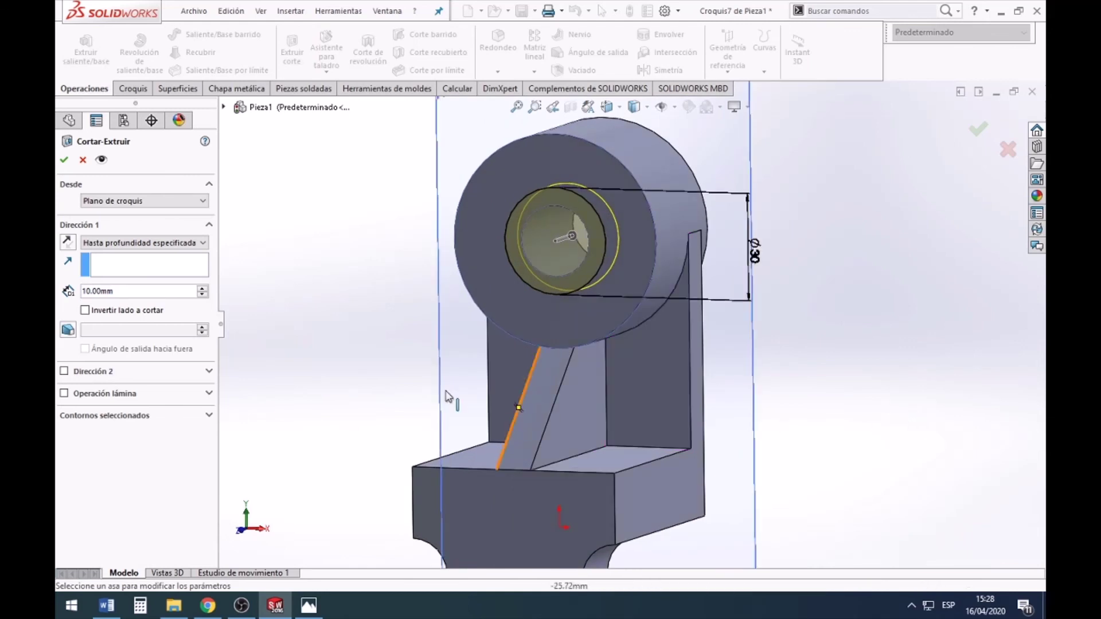
Step: Set the extruded cut to a 6 mm blind depth and confirm it
{"action": "double_click", "coordinate": [123, 291]}
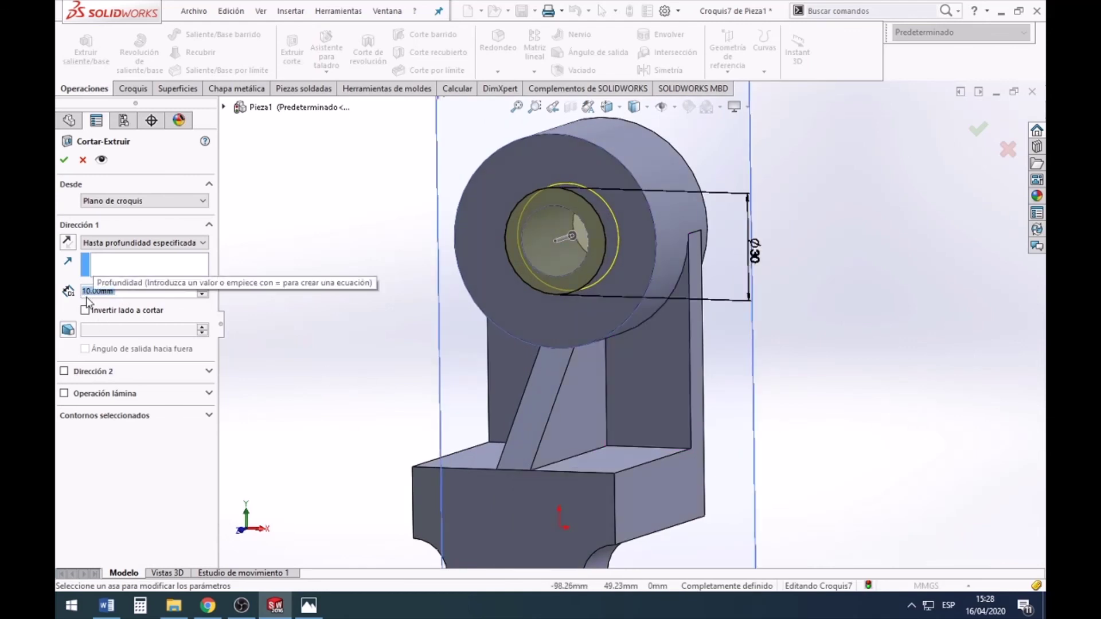
{"action": "type", "text": "6"}
{"action": "key", "text": "Return"}
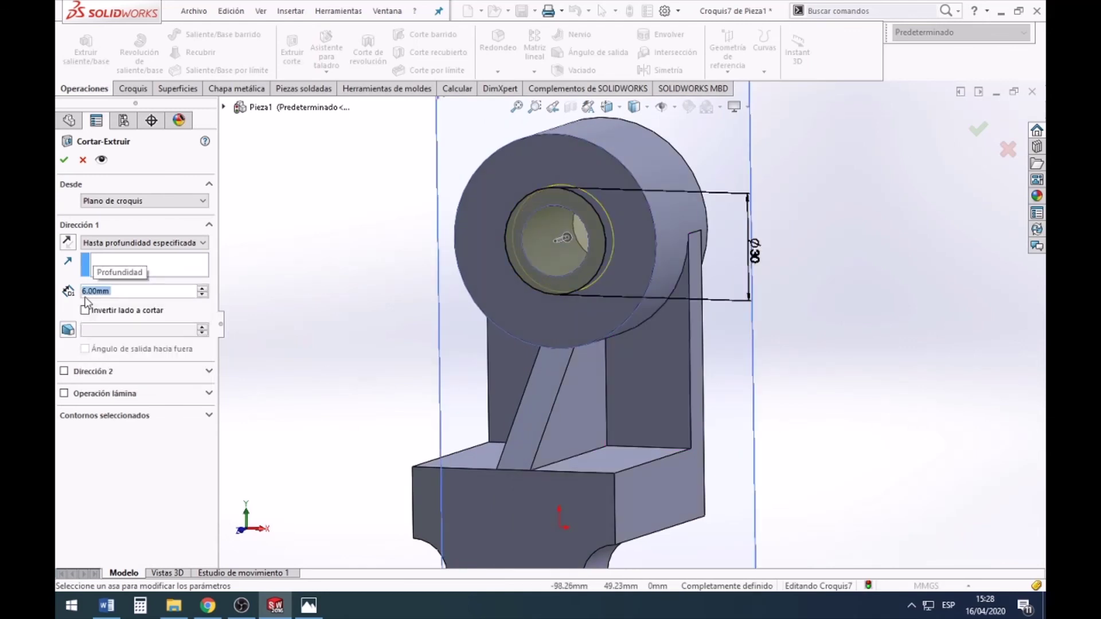
{"action": "left_click", "coordinate": [64, 159]}
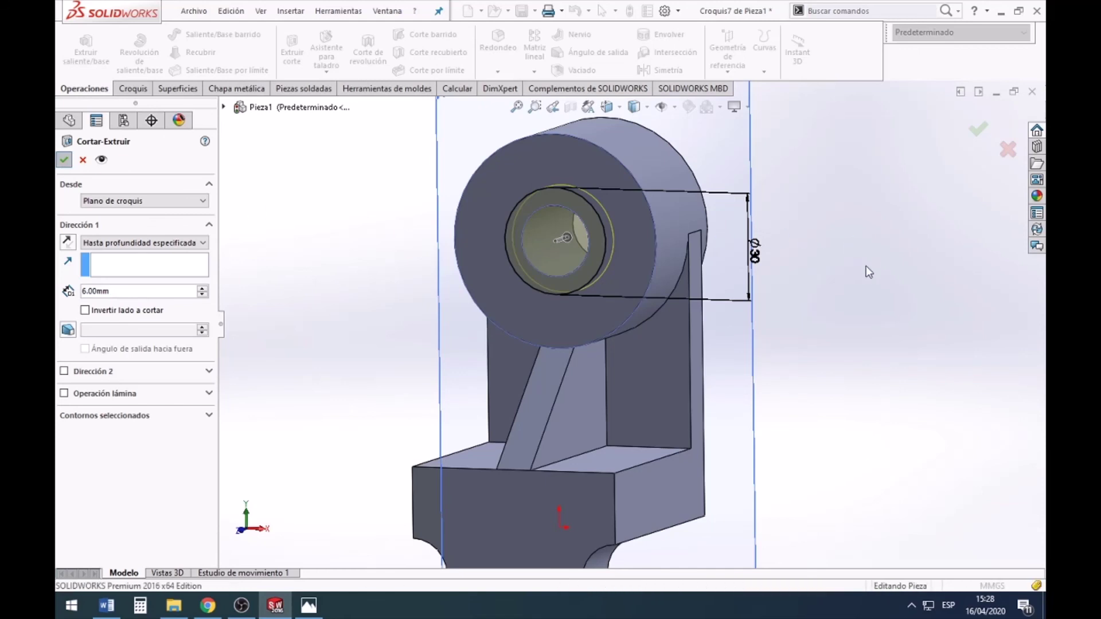
Step: Orbit to inspect the counterbore, compare it with the reference drawing, and return to the model
{"action": "key", "text": "z"}
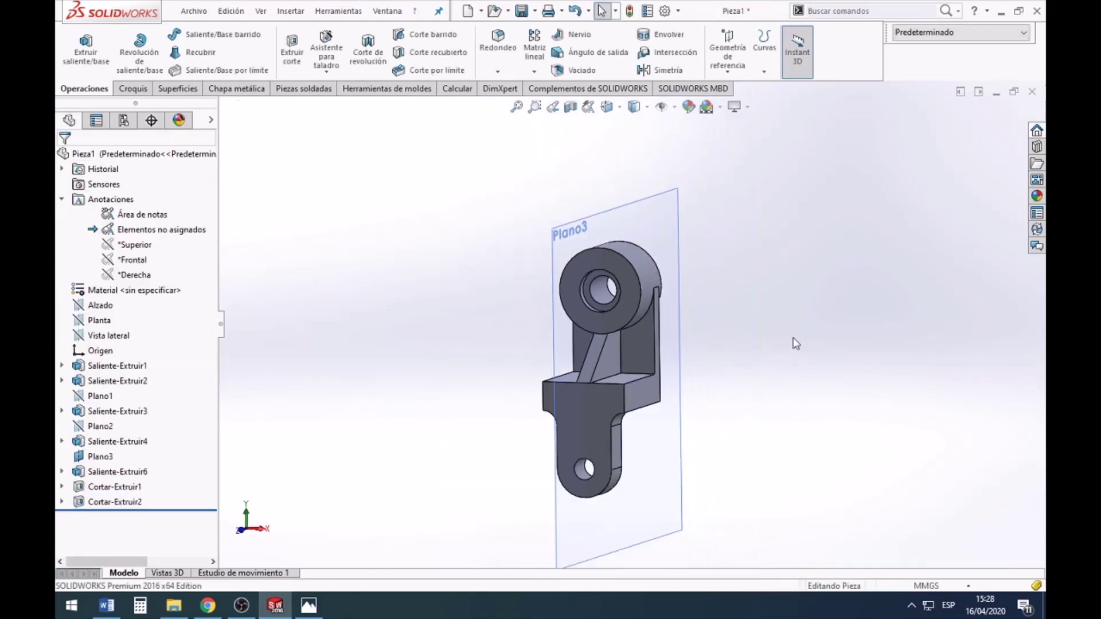
{"action": "mouse_move", "coordinate": [795, 343]}
{"action": "middle_mouse_down"}
{"action": "mouse_move", "coordinate": [742, 363]}
{"action": "mouse_move", "coordinate": [776, 364]}
{"action": "mouse_move", "coordinate": [758, 364]}
{"action": "middle_mouse_up"}
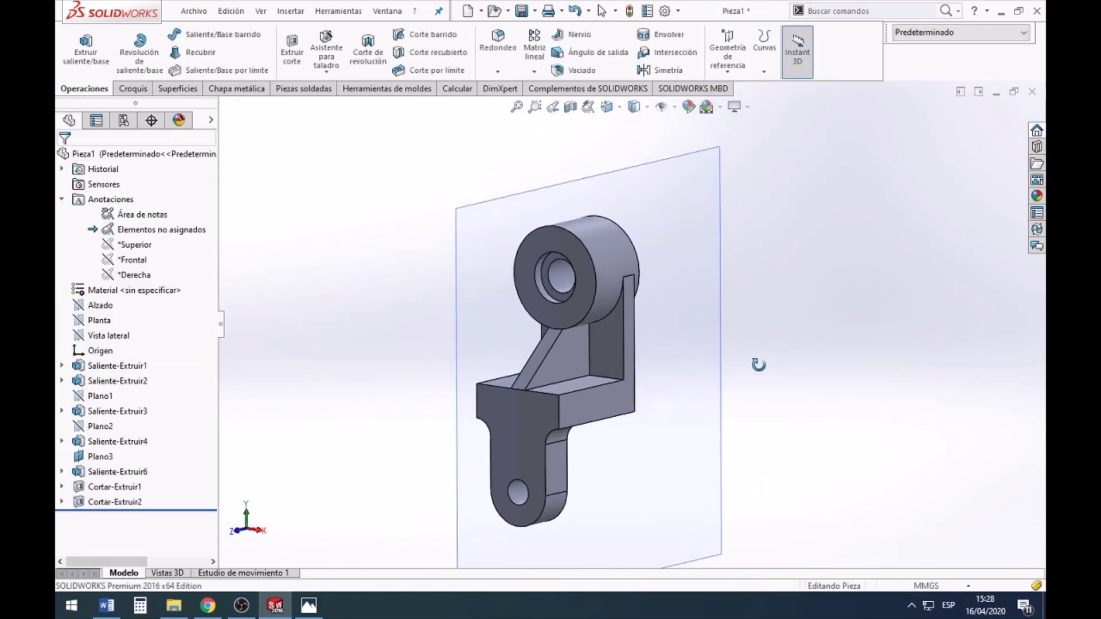
{"action": "key", "text": "Escape"}
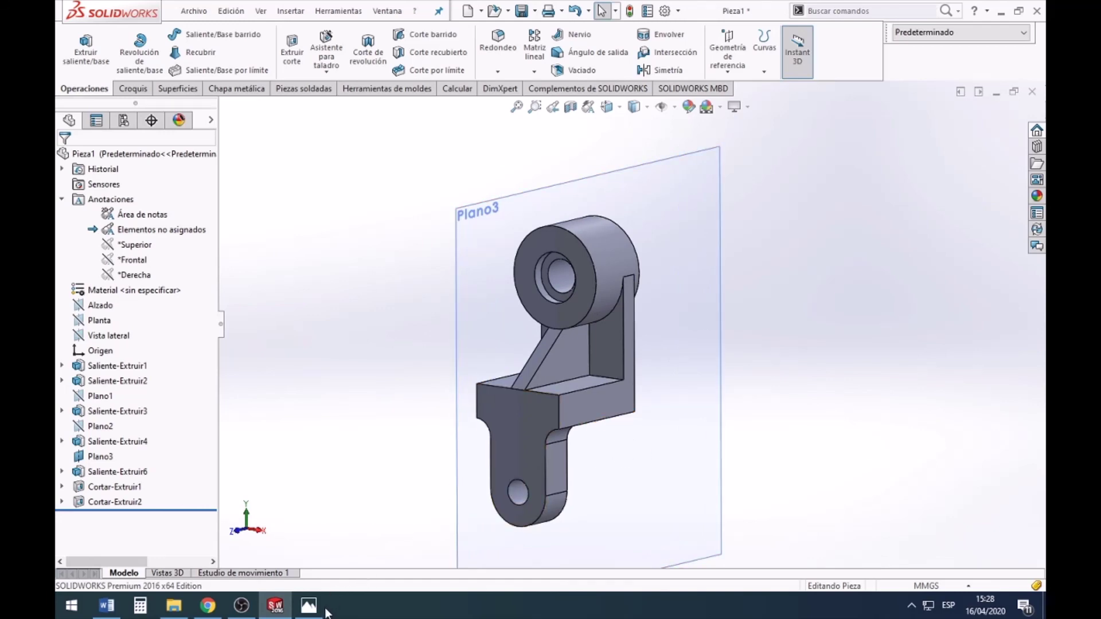
{"action": "left_click", "coordinate": [323, 610]}
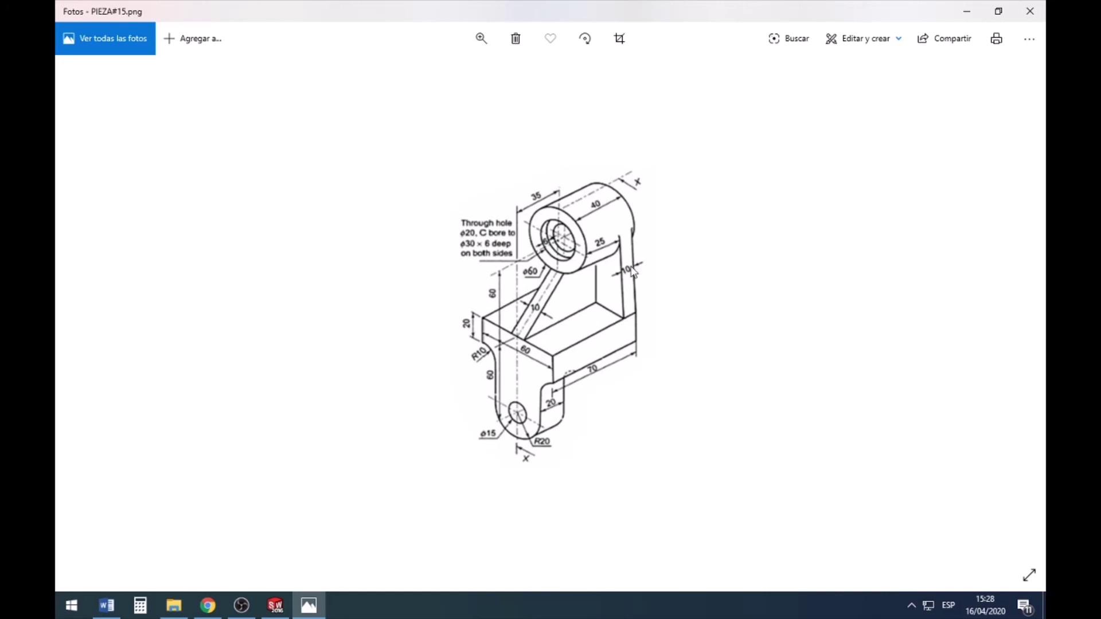
{"action": "left_click", "coordinate": [275, 605]}
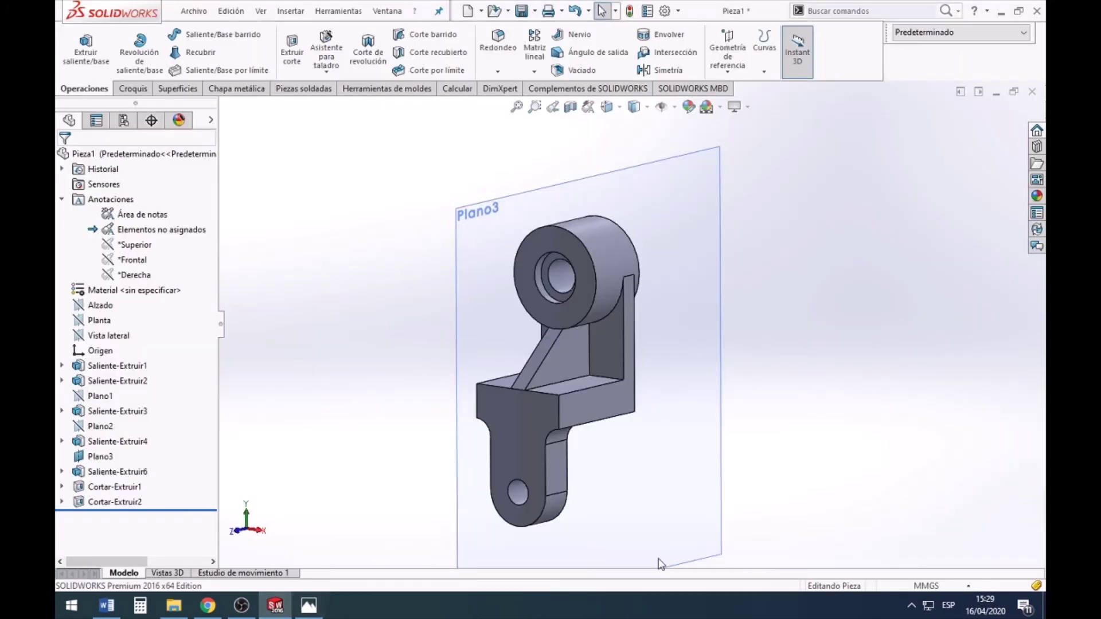
Step: Switch the view to Isometric and hide Plano3
{"action": "left_click", "coordinate": [607, 107]}
{"action": "left_click", "coordinate": [685, 144]}
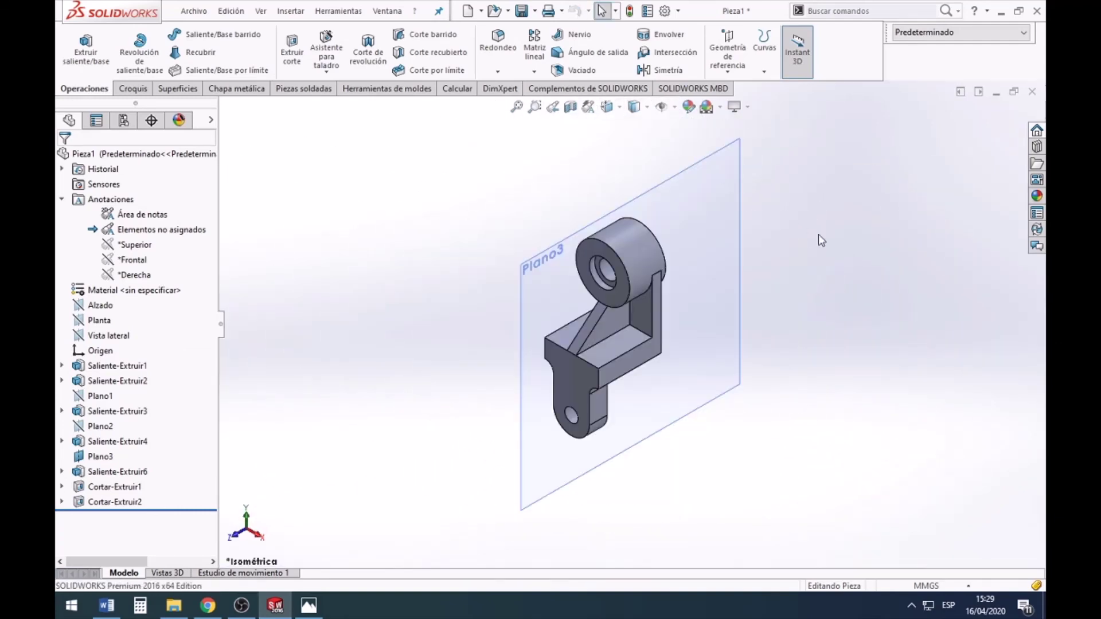
{"action": "right_click", "coordinate": [737, 198]}
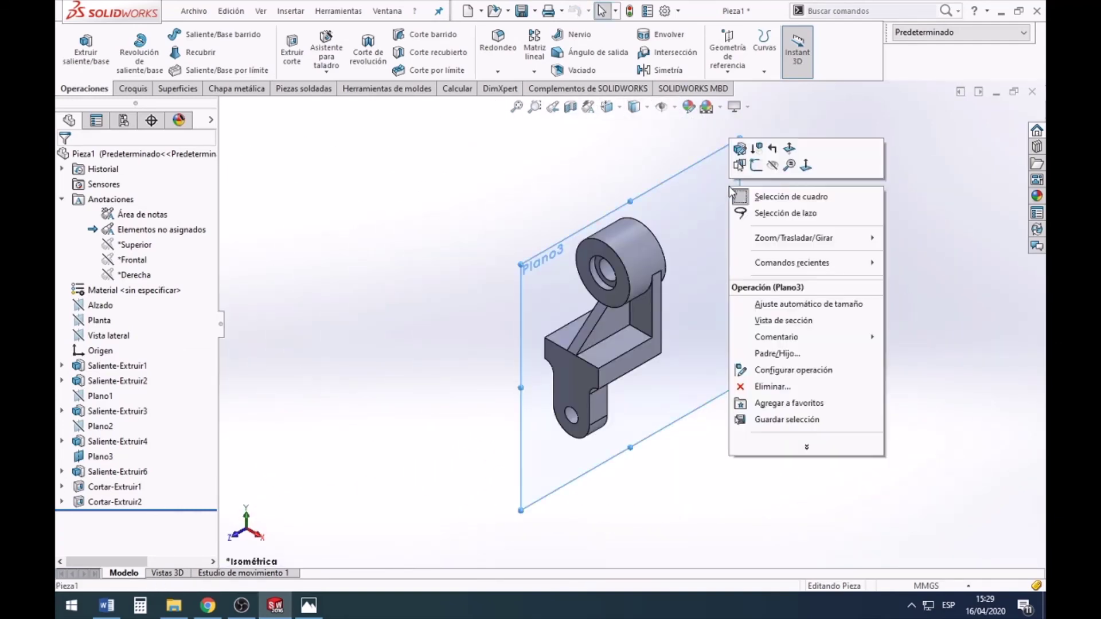
{"action": "left_click", "coordinate": [778, 166]}
Step: Zoom and pan to frame the finished bracket on screen
{"action": "scroll", "coordinate": [688, 312], "scroll_direction": "down", "scroll_amount": 3}
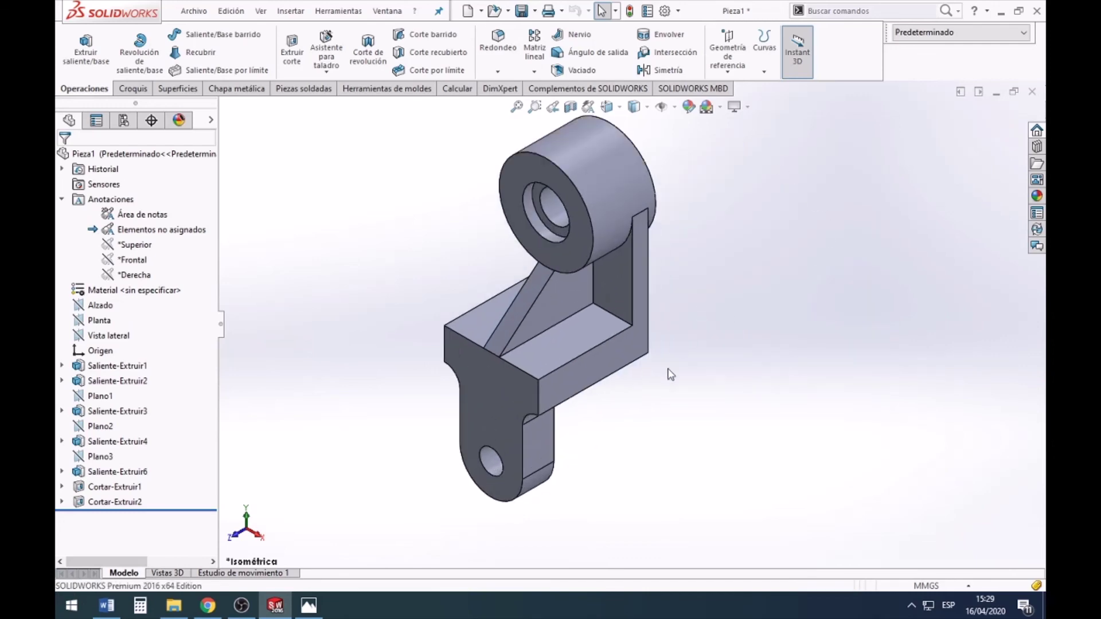
{"action": "scroll", "coordinate": [662, 305], "scroll_direction": "up", "scroll_amount": 2}
{"action": "scroll", "coordinate": [607, 259], "scroll_direction": "down", "scroll_amount": 1}
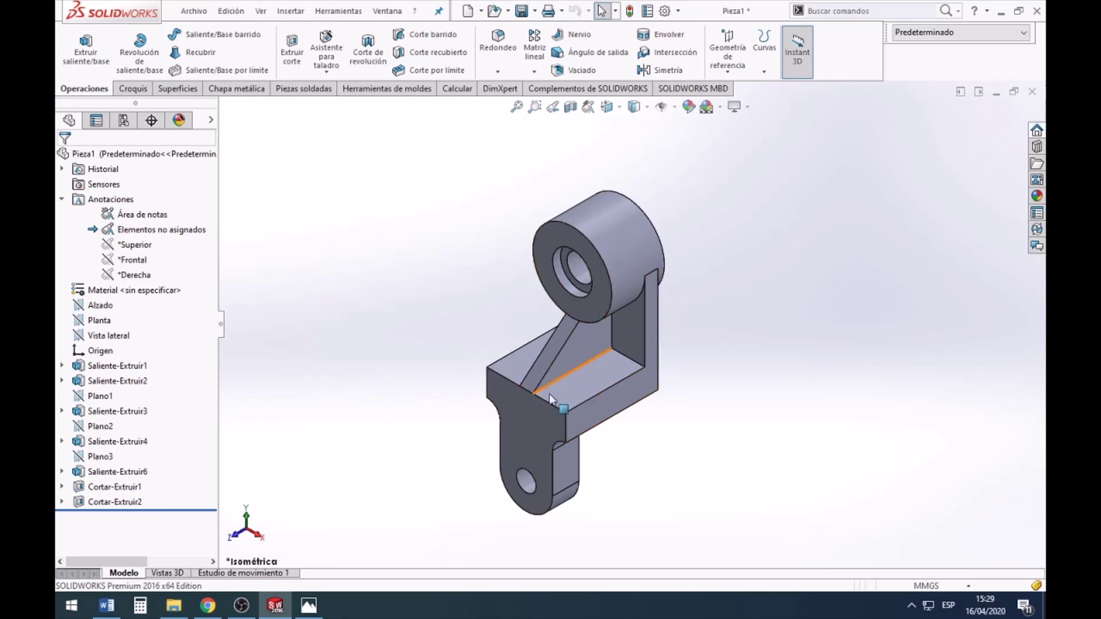
{"action": "middle_click_drag", "start_coordinate": [617, 360], "coordinate": [628, 369], "text": "ctrl"}
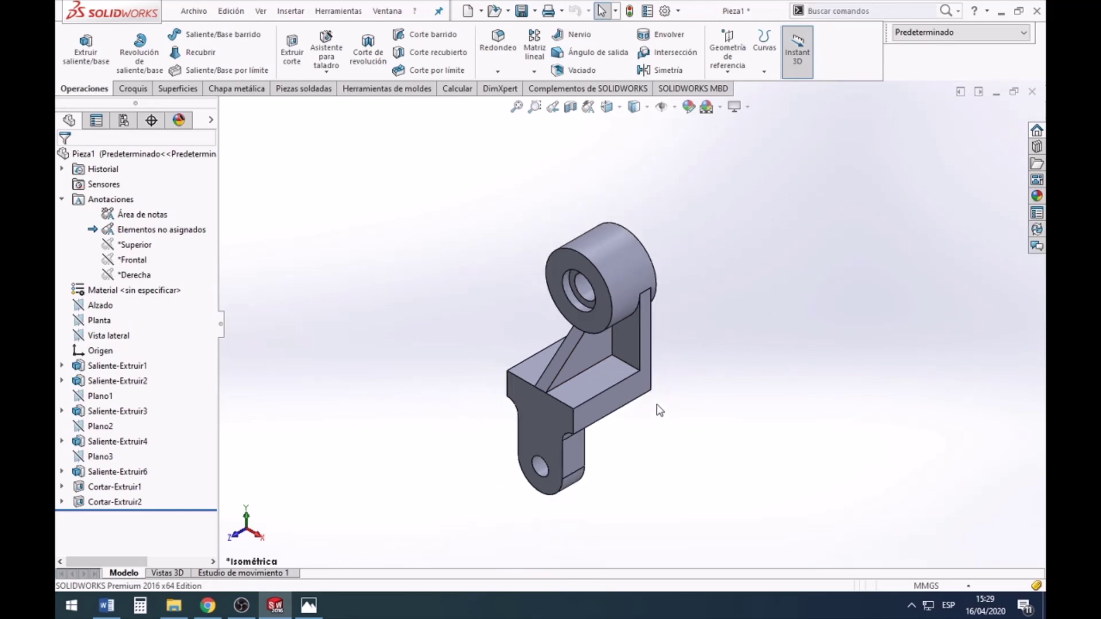
{"action": "scroll", "coordinate": [648, 413], "scroll_direction": "down", "scroll_amount": 2}
{"action": "scroll", "coordinate": [642, 420], "scroll_direction": "up", "scroll_amount": 2}
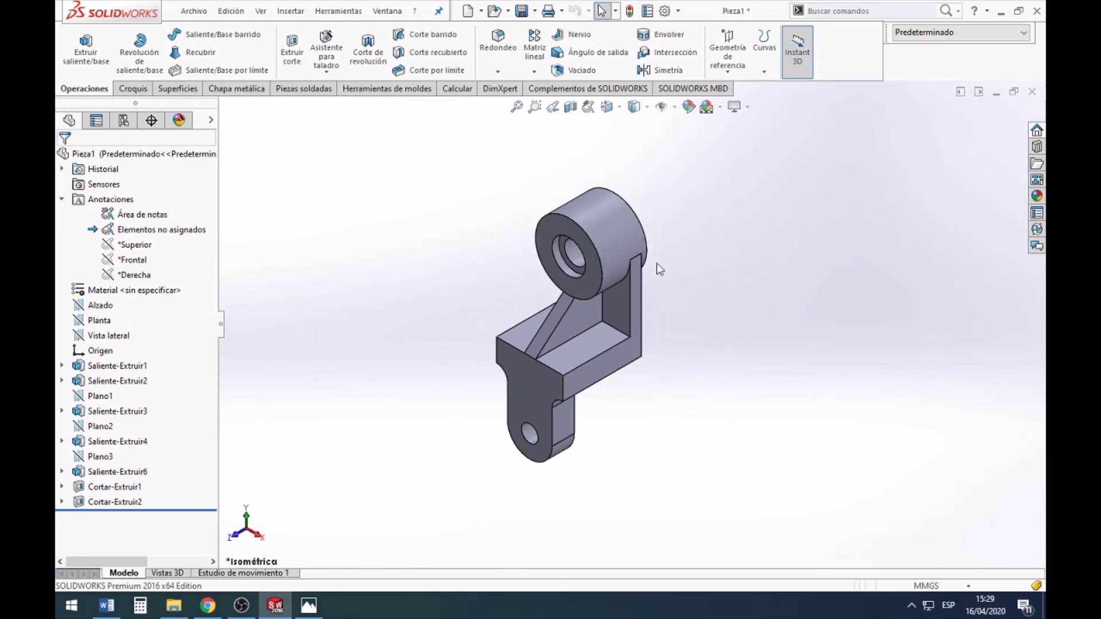
Step: Apply the magenta swatch from the Standard colour palette to the whole bracket part
{"action": "left_click", "coordinate": [689, 109]}
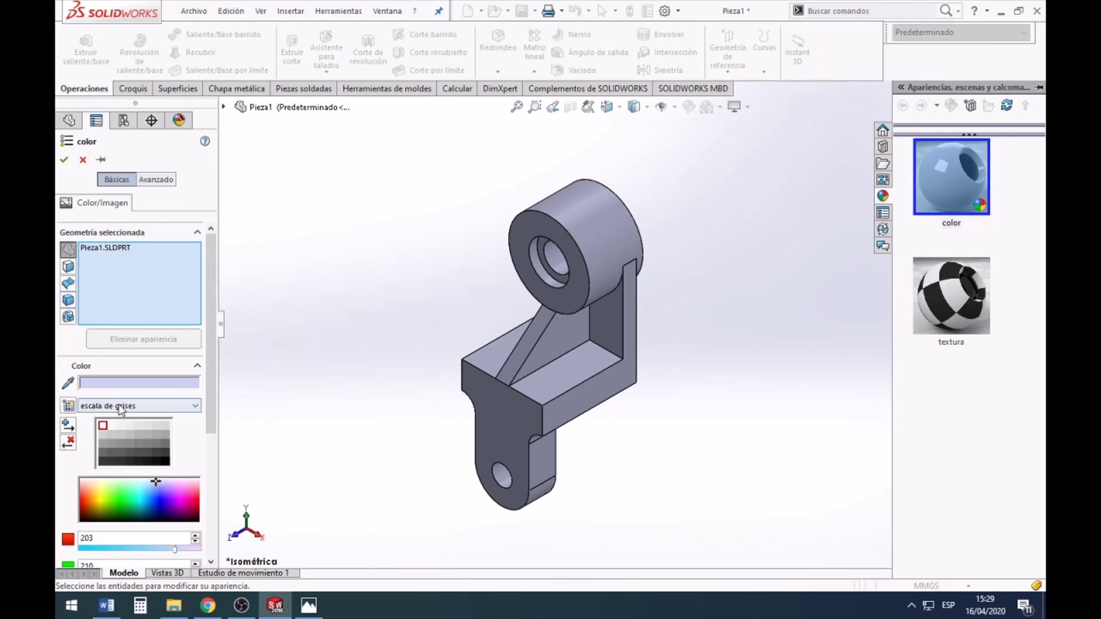
{"action": "left_click", "coordinate": [138, 405]}
{"action": "left_click", "coordinate": [138, 437]}
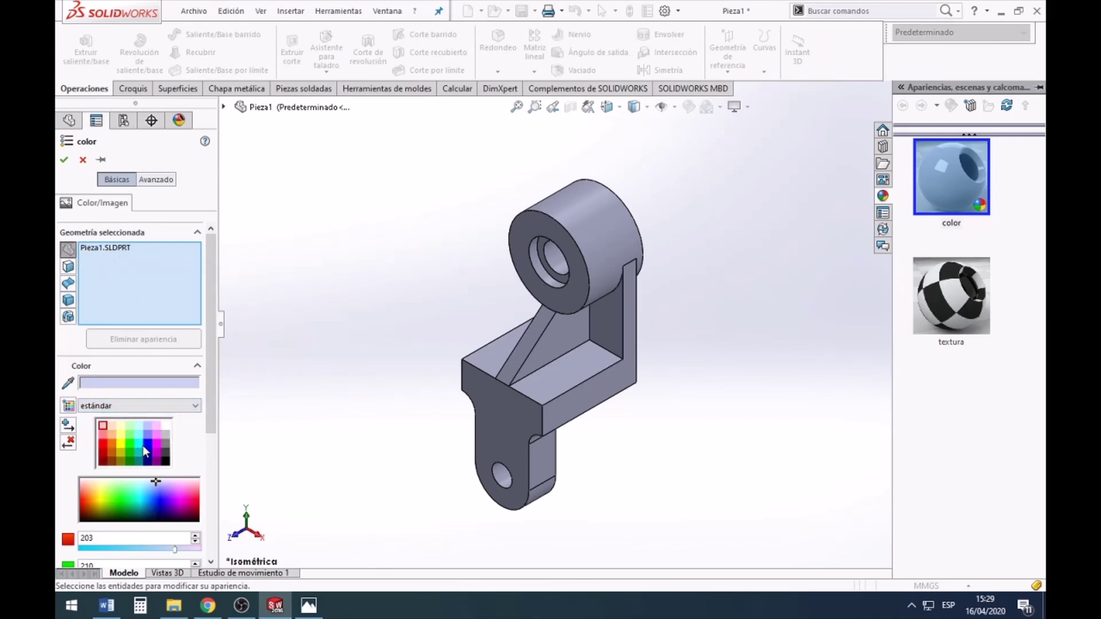
{"action": "left_click", "coordinate": [157, 436]}
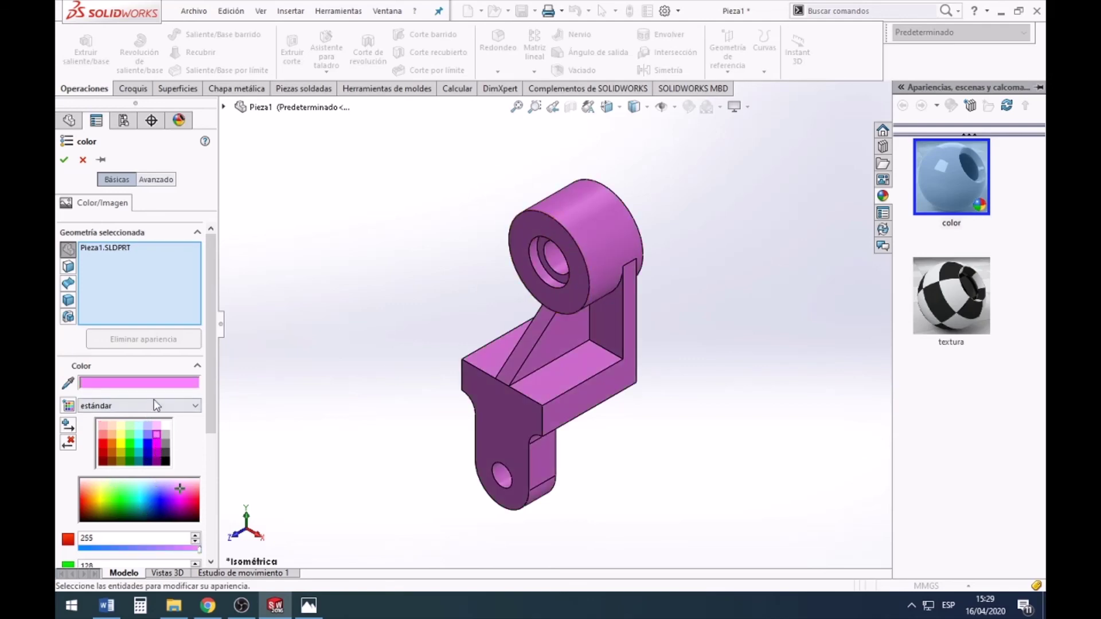
{"action": "left_click", "coordinate": [64, 160]}
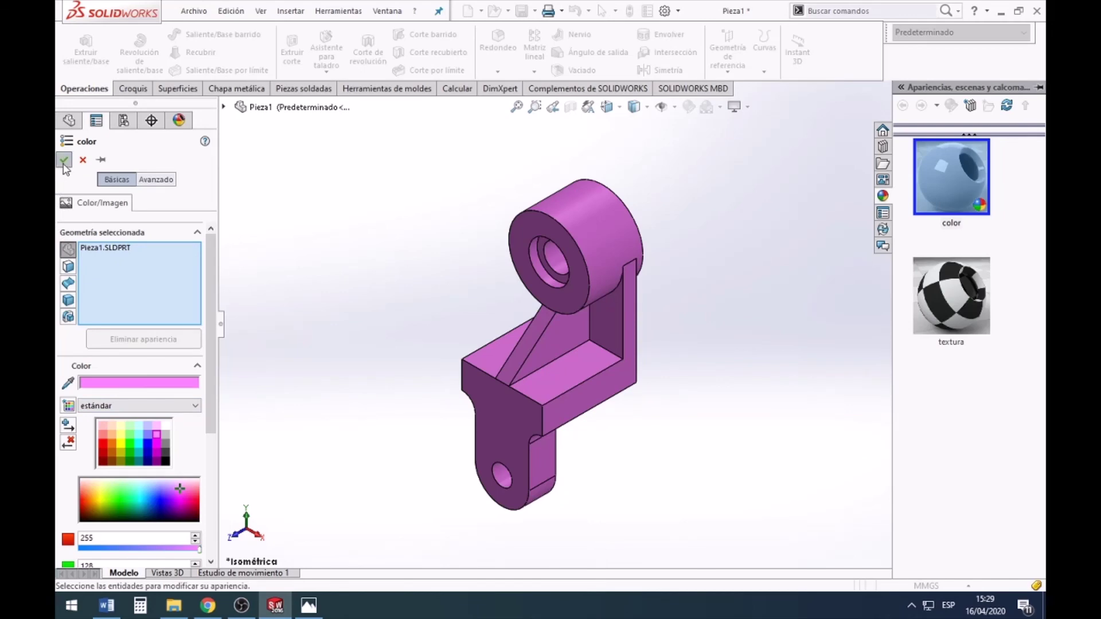